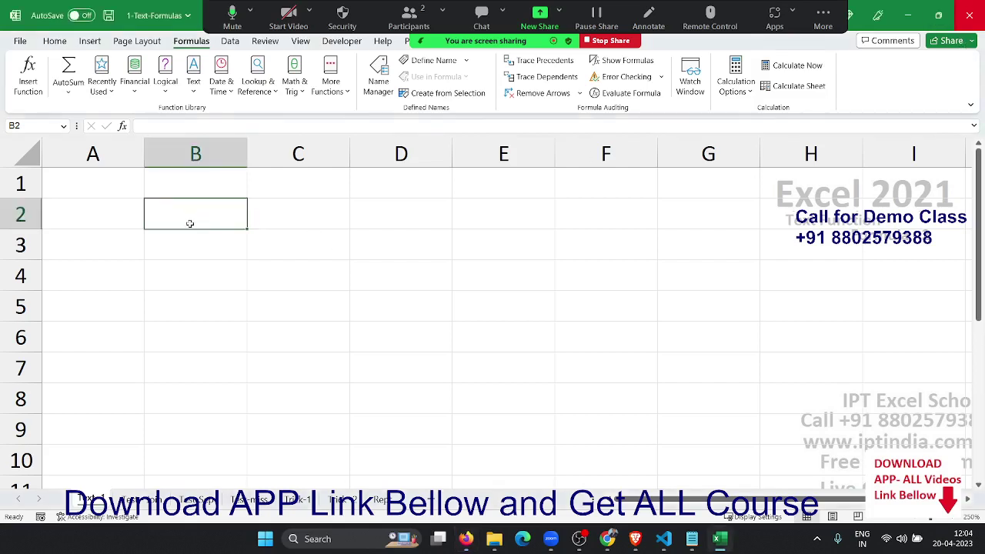
Step: Enter A in B2 and =CODE(B2) in C2, which returns 65
{"action": "type", "text": "A"}
{"action": "key", "text": "Tab"}
{"action": "type", "text": "="}
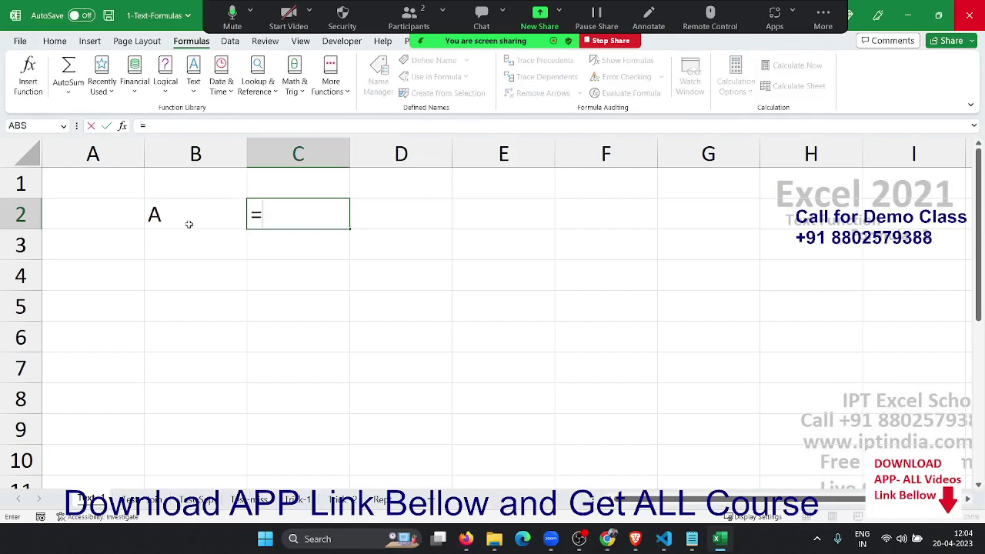
{"action": "type", "text": "co"}
{"action": "key", "text": "Tab"}
{"action": "left_click", "coordinate": [188, 223]}
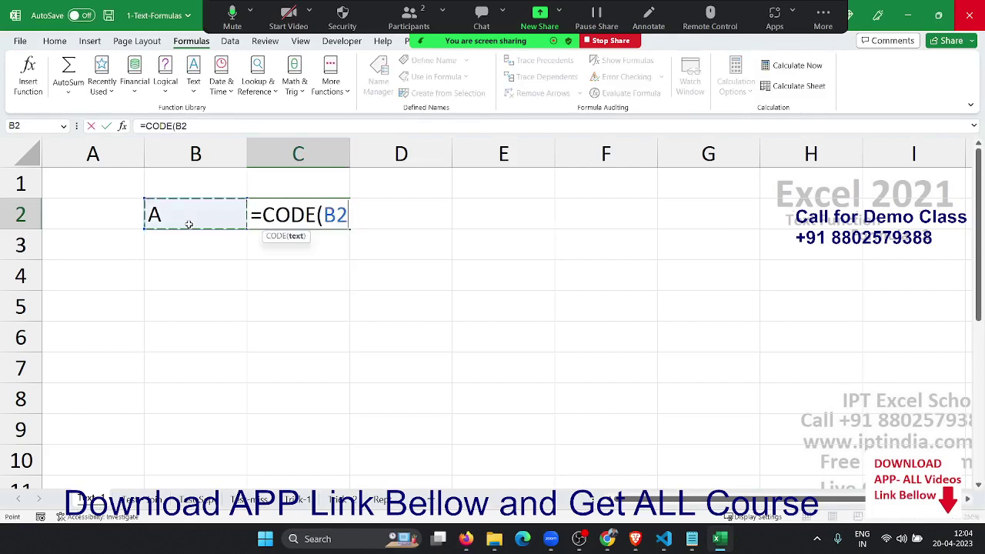
{"action": "key", "text": "Return"}
{"action": "left_click", "coordinate": [188, 223]}
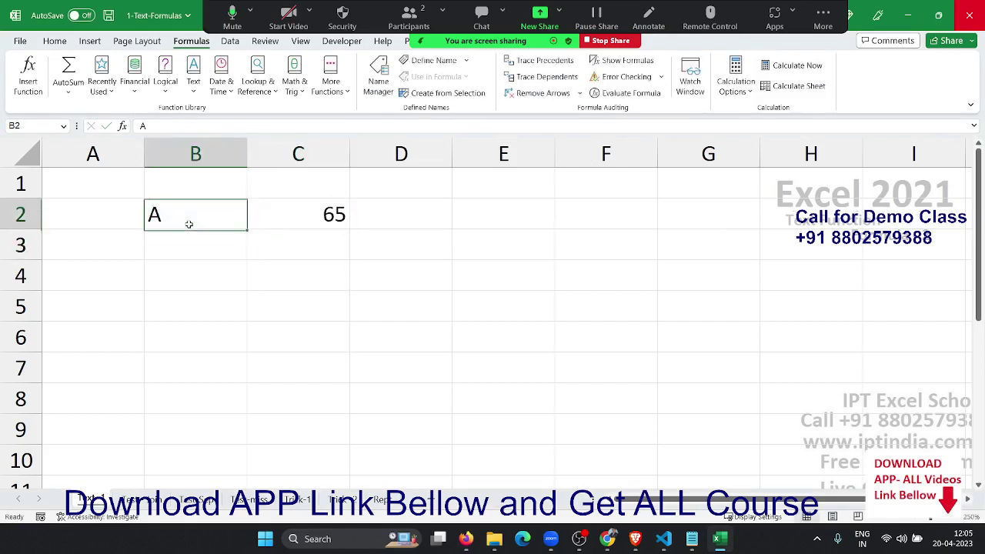
{"action": "key", "text": "Right"}
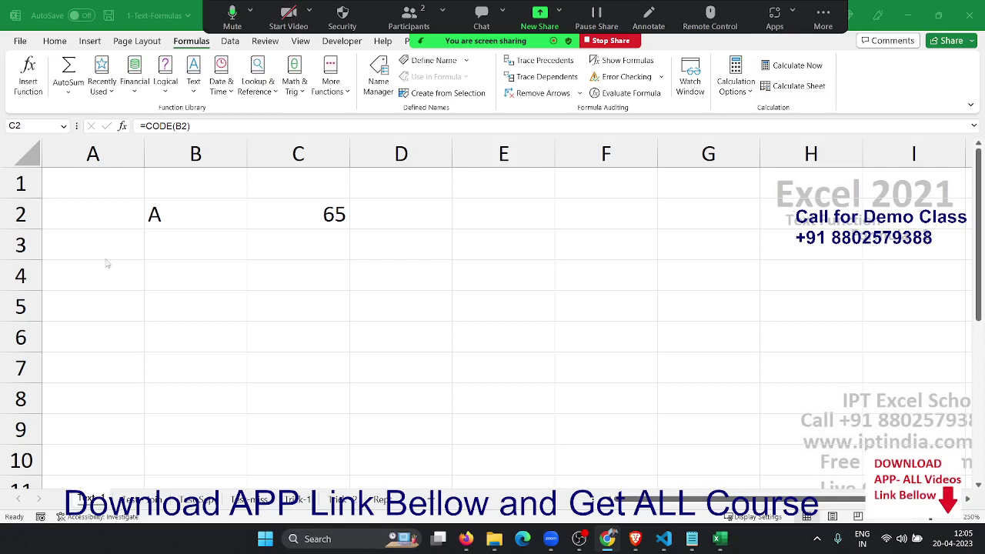
Step: Replace B2's letter with lowercase a, cancelling a stray entry in B4
{"action": "left_click", "coordinate": [185, 224]}
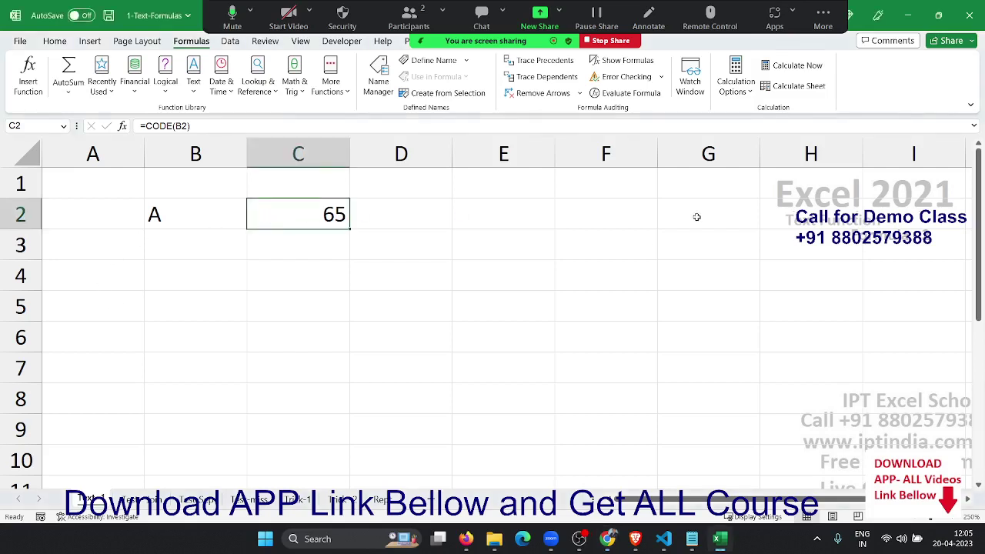
{"action": "left_click", "coordinate": [608, 539]}
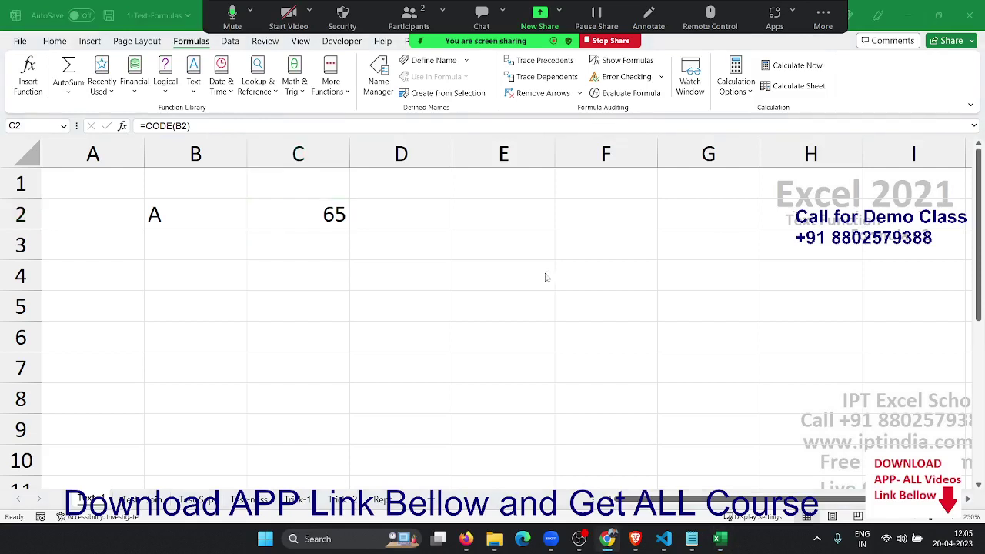
{"action": "left_click", "coordinate": [327, 268]}
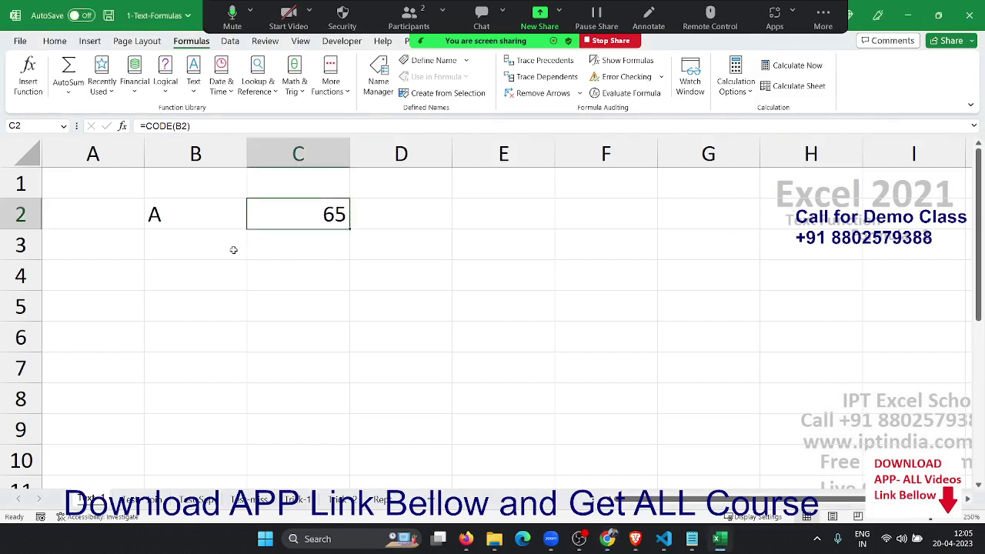
{"action": "left_click", "coordinate": [188, 222]}
{"action": "type", "text": "a"}
{"action": "left_click", "coordinate": [193, 262]}
{"action": "type", "text": "aaaaaaaa"}
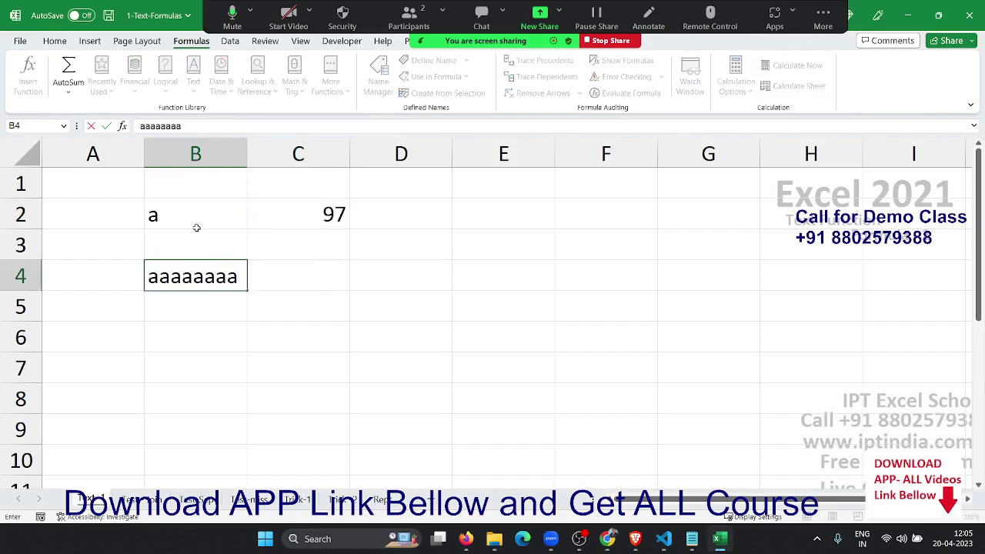
{"action": "key", "text": "Escape"}
{"action": "left_click", "coordinate": [201, 220]}
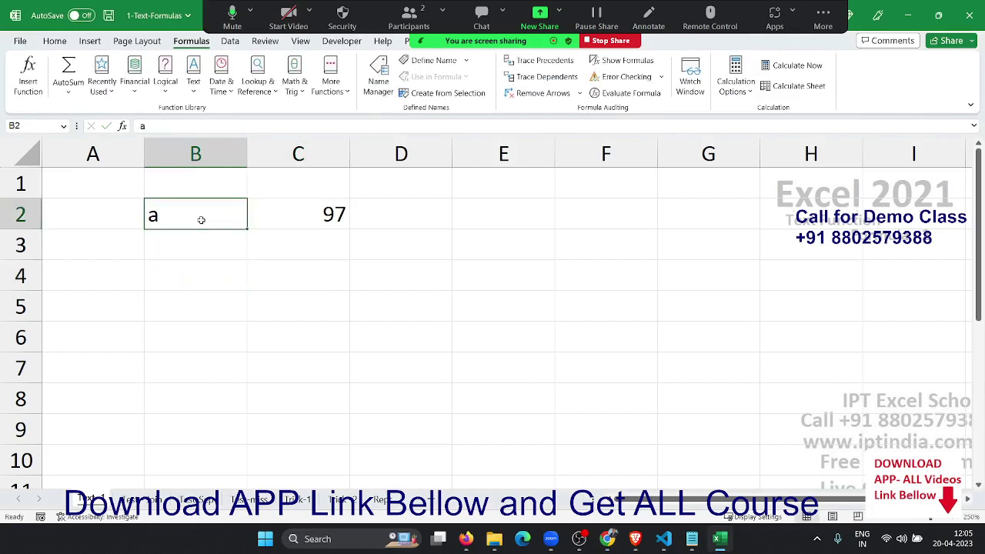
{"action": "left_click", "coordinate": [207, 246]}
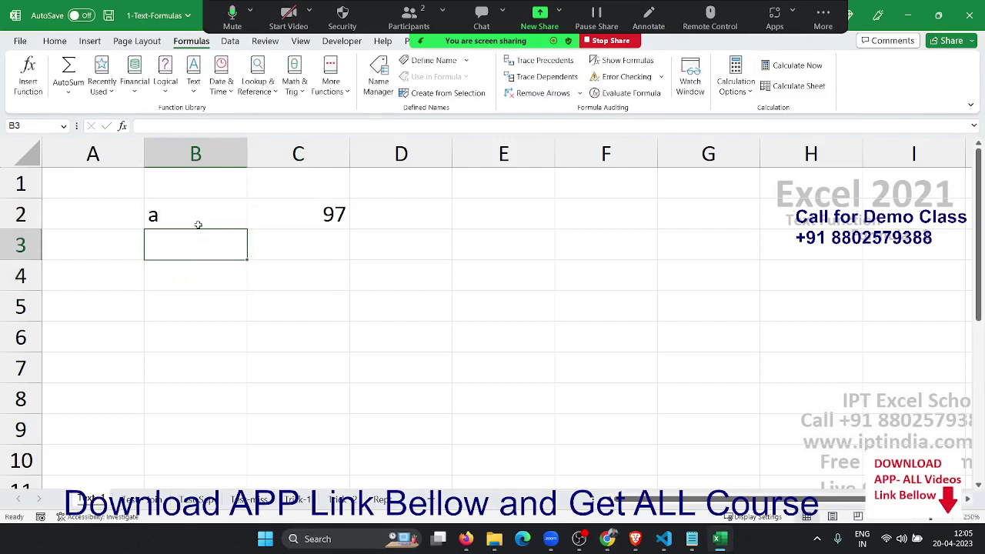
{"action": "left_click", "coordinate": [197, 220]}
Step: Enter =CHAR(C2) in D2 to turn the code back into its character
{"action": "left_click", "coordinate": [377, 211]}
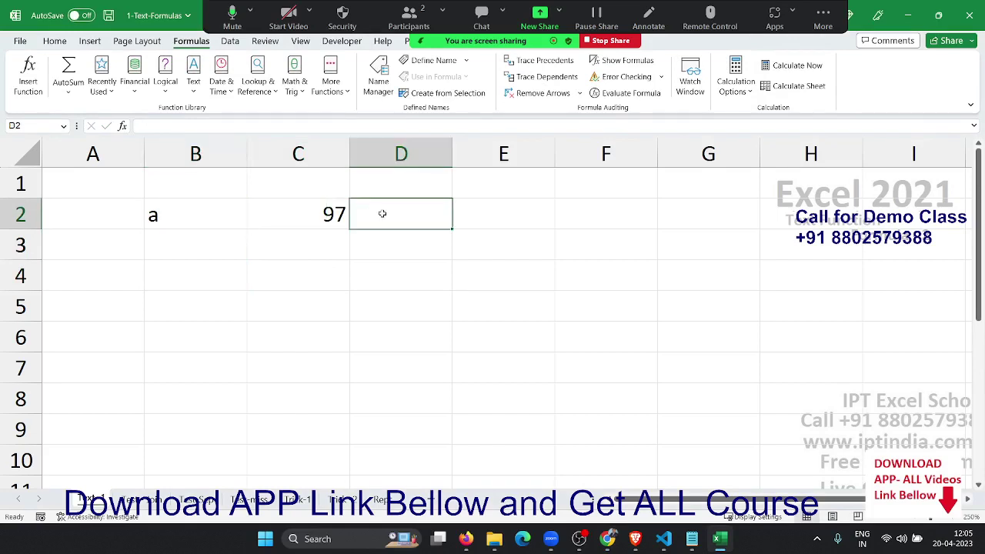
{"action": "type", "text": "=ch"}
{"action": "key", "text": "Tab"}
{"action": "type", "text": "c2"}
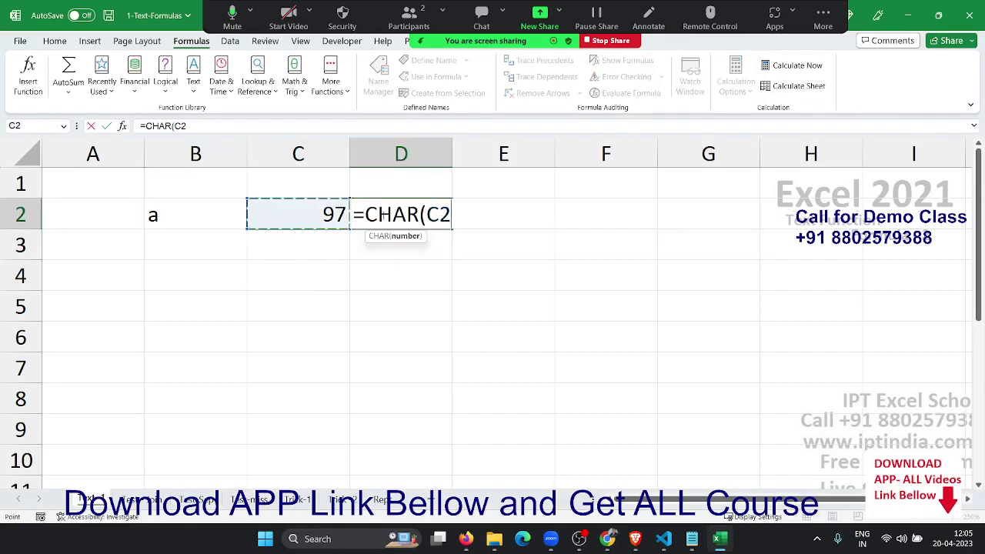
{"action": "key", "text": "Return"}
{"action": "left_click", "coordinate": [382, 215]}
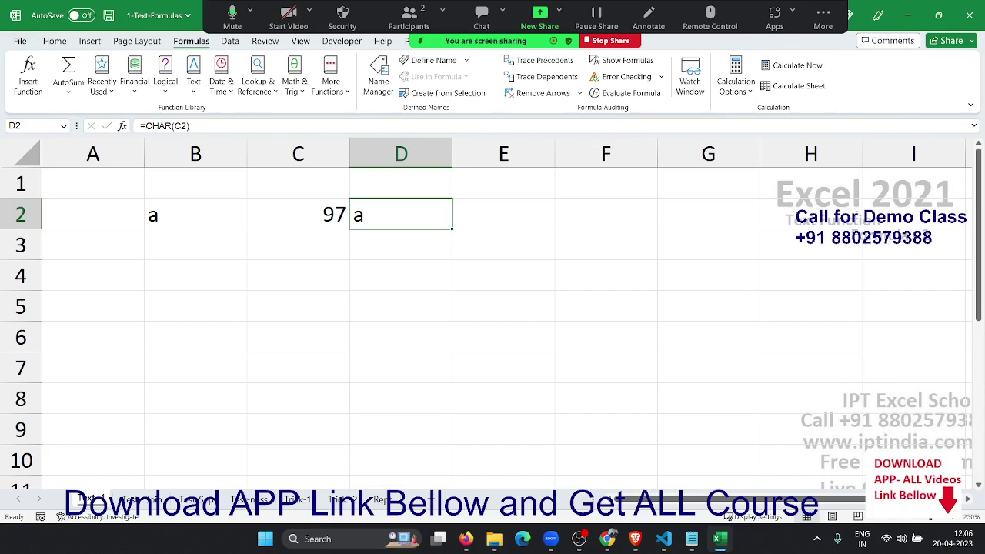
Step: Test B2 with uppercase A, then restore lowercase a
{"action": "left_click", "coordinate": [165, 219]}
{"action": "type", "text": "A"}
{"action": "key", "text": "Return"}
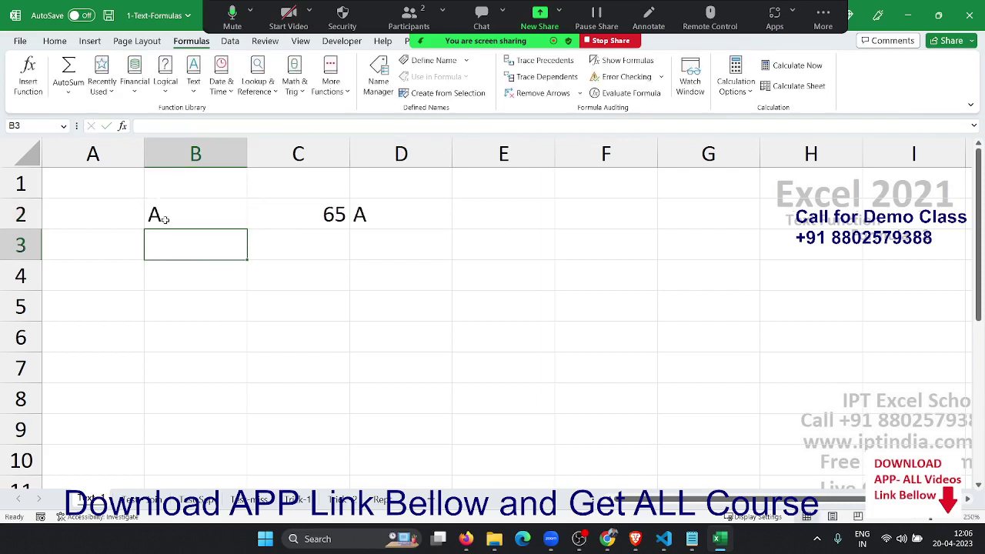
{"action": "left_click", "coordinate": [165, 219]}
{"action": "type", "text": "a"}
{"action": "key", "text": "Tab"}
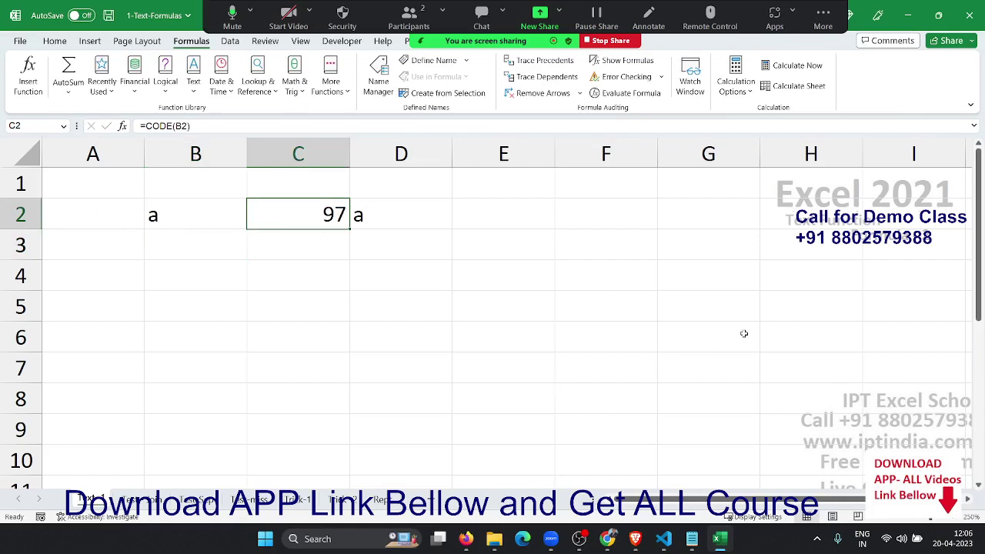
{"action": "left_click", "coordinate": [607, 538]}
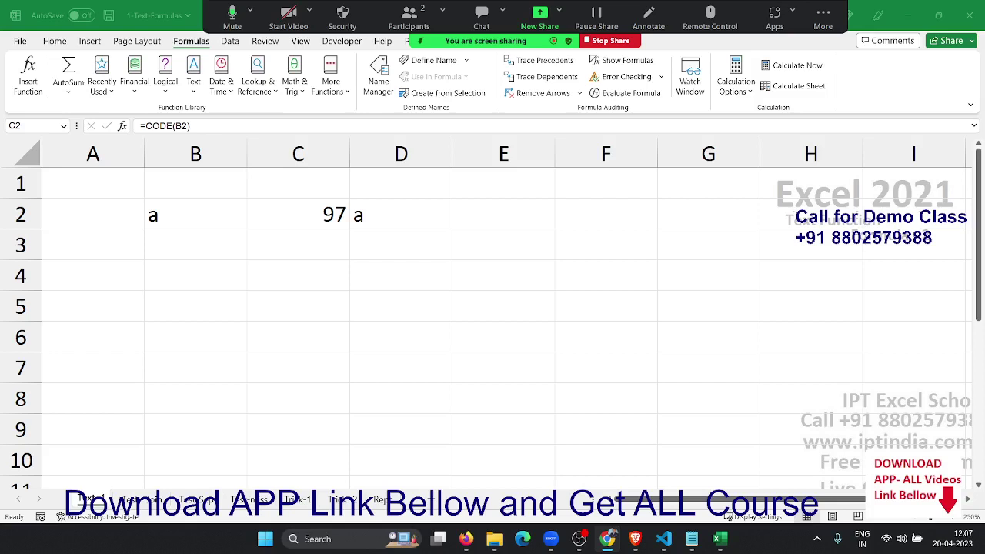
Step: Type a first name in B4, and in B5 the first name and surname separated by several spaces
{"action": "left_click", "coordinate": [159, 264]}
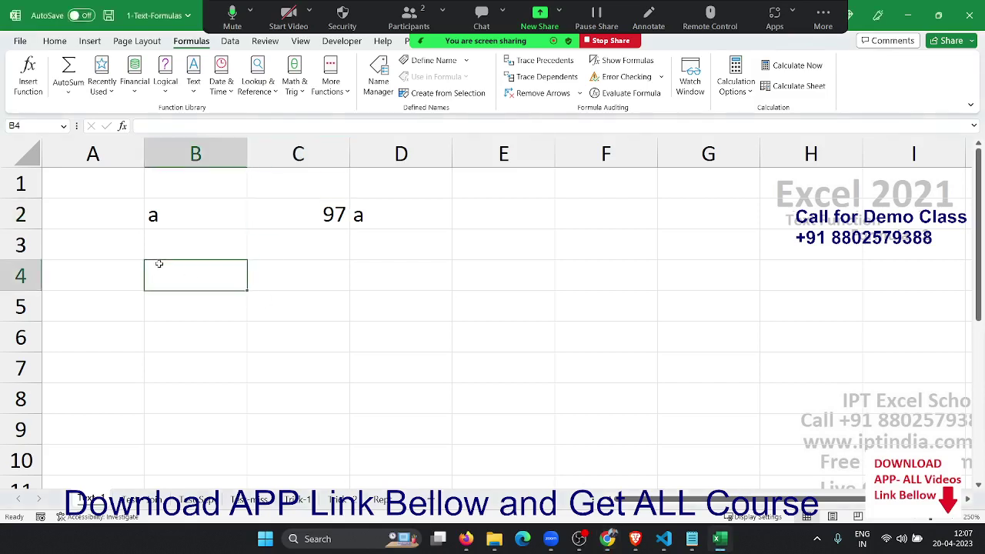
{"action": "type", "text": "Sujeet"}
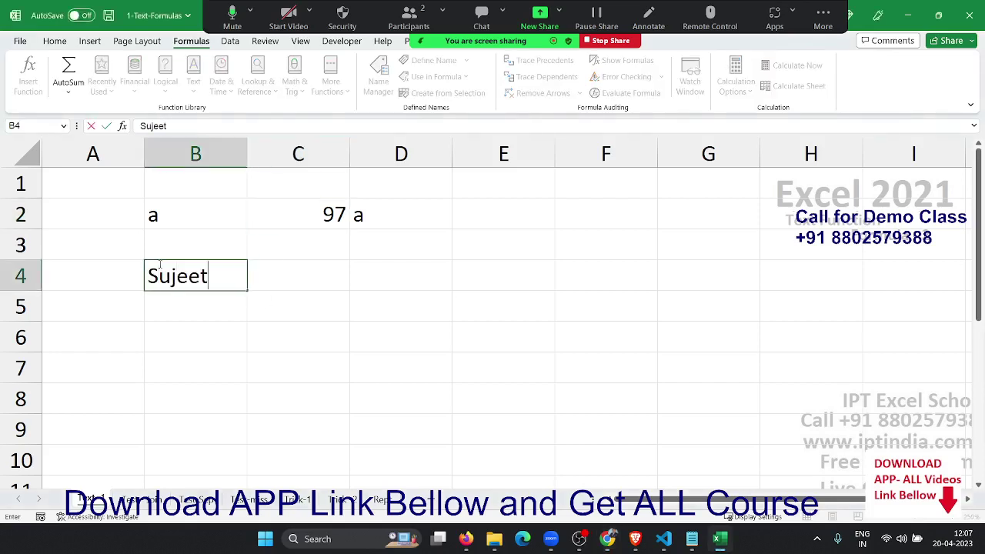
{"action": "key", "text": "Return"}
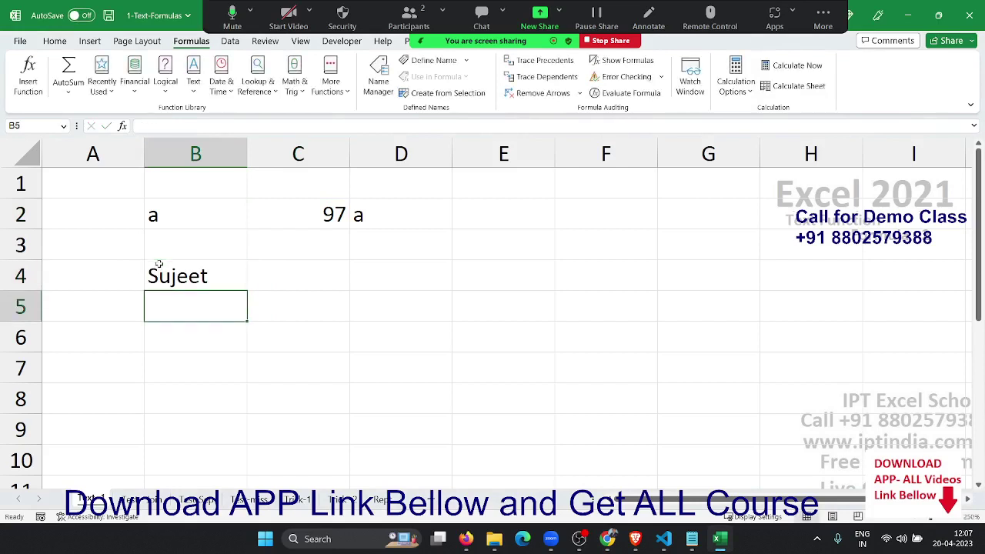
{"action": "type", "text": "Suje"}
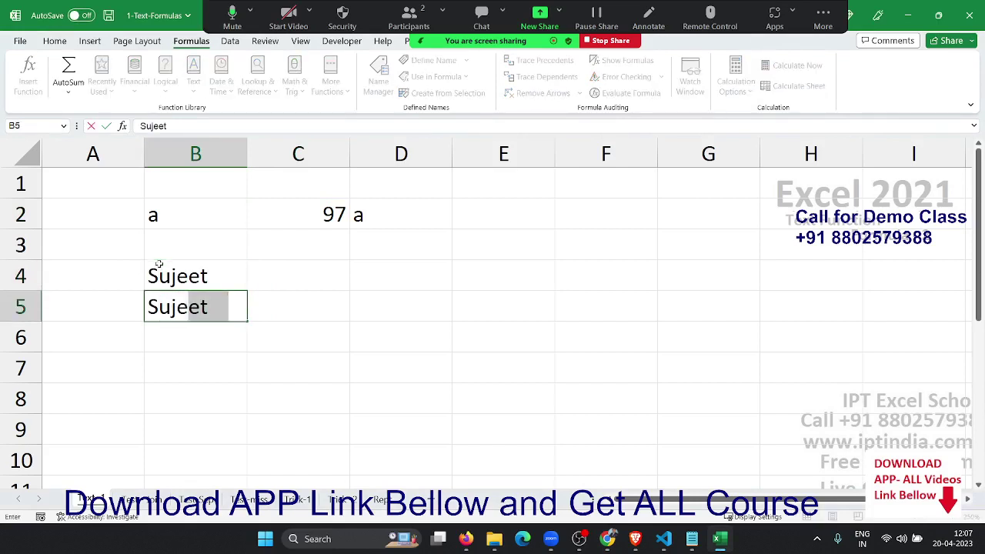
{"action": "type", "text": "et   "}
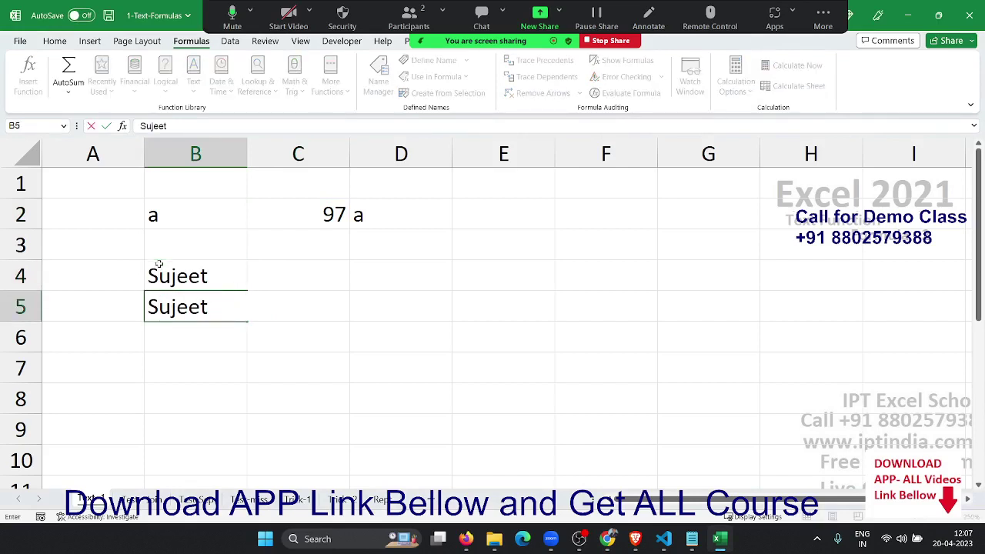
{"action": "type", "text": "    Kumar"}
{"action": "key", "text": "Return"}
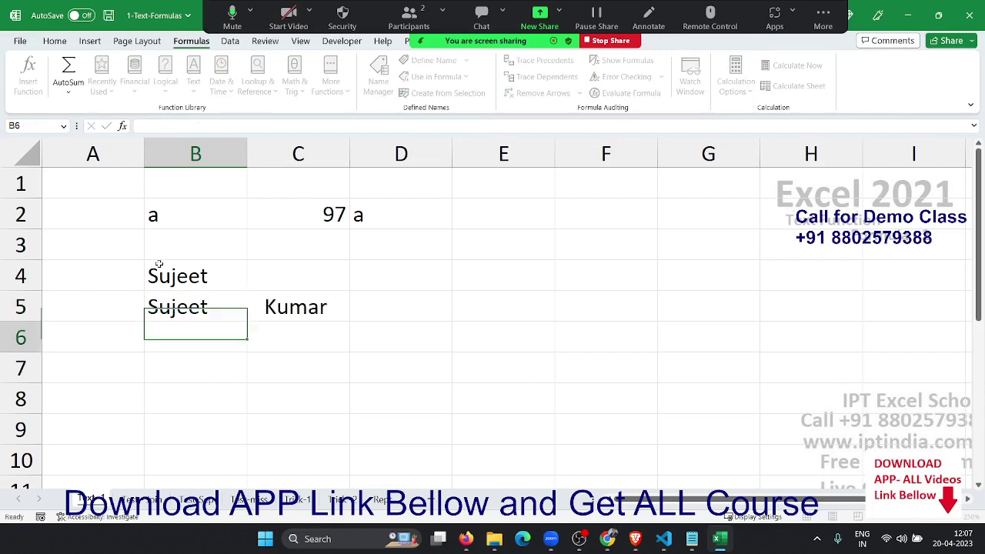
{"action": "key", "text": "Up"}
{"action": "key", "text": "Down"}
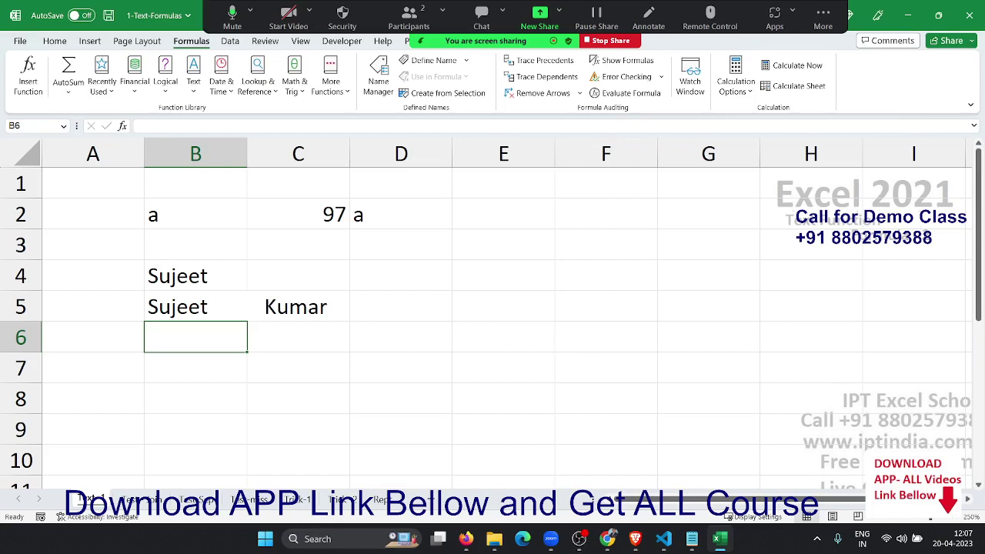
{"action": "left_click", "coordinate": [222, 305]}
Step: Enter =TRIM(B4) in D4 and fill it down to D5 with Ctrl+D
{"action": "left_click", "coordinate": [382, 283]}
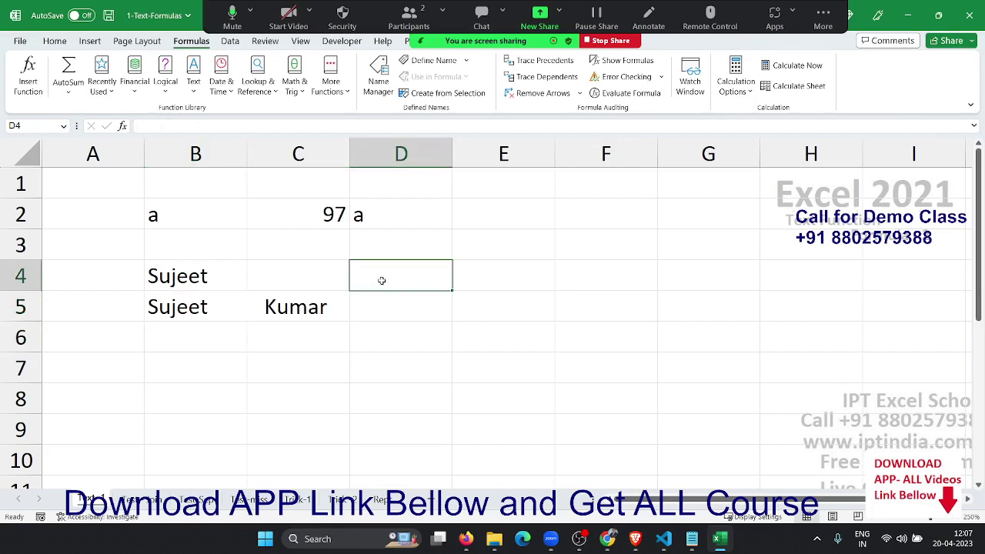
{"action": "type", "text": "=tri"}
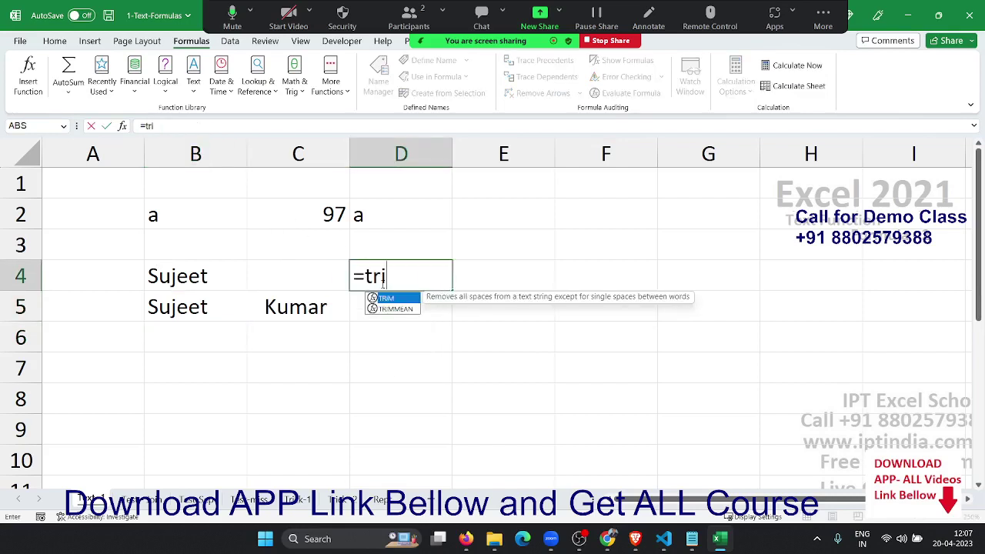
{"action": "key", "text": "Tab"}
{"action": "key", "text": "Left"}
{"action": "key", "text": "Left"}
{"action": "key", "text": "Return"}
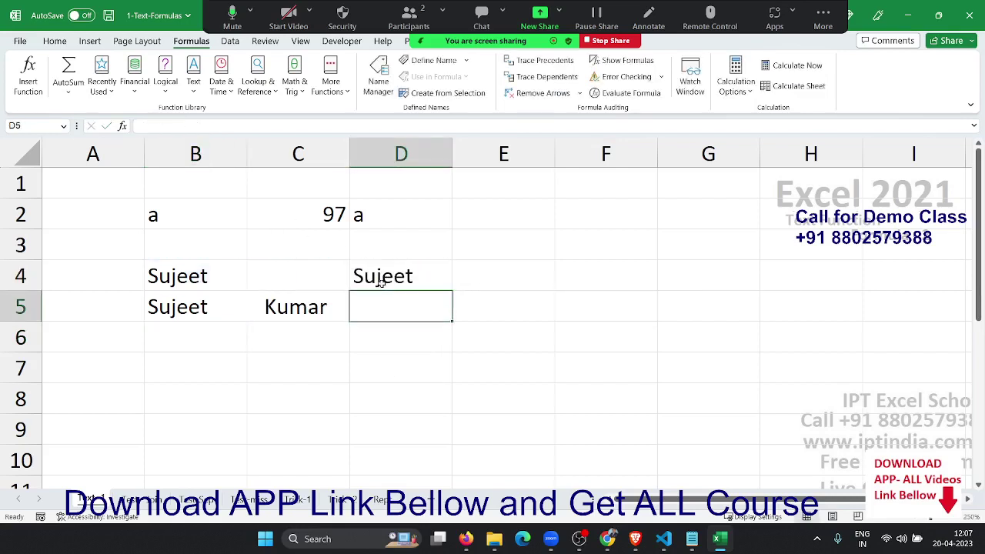
{"action": "left_click", "coordinate": [383, 283]}
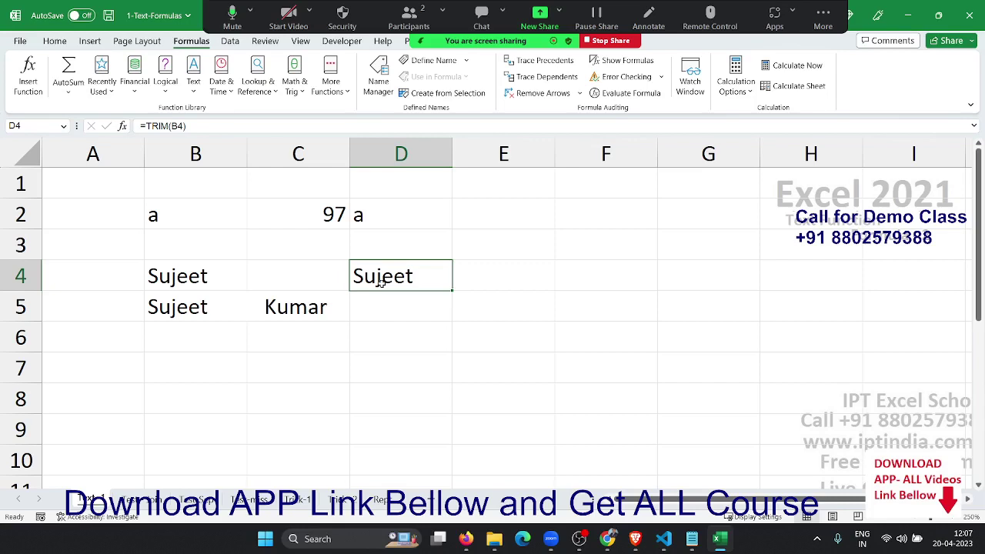
{"action": "key", "text": "Down"}
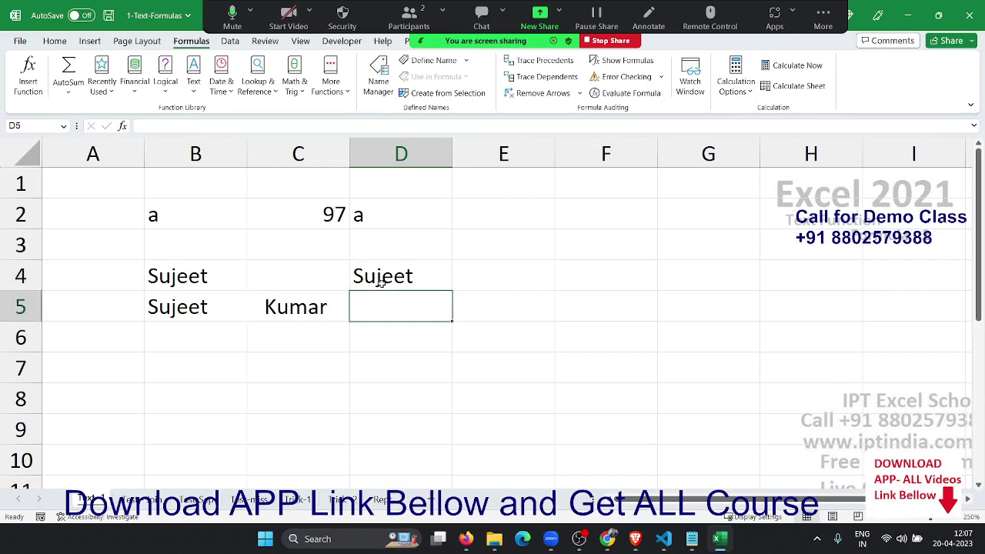
{"action": "key", "text": "ctrl+d"}
{"action": "key", "text": "Down"}
{"action": "key", "text": "Down"}
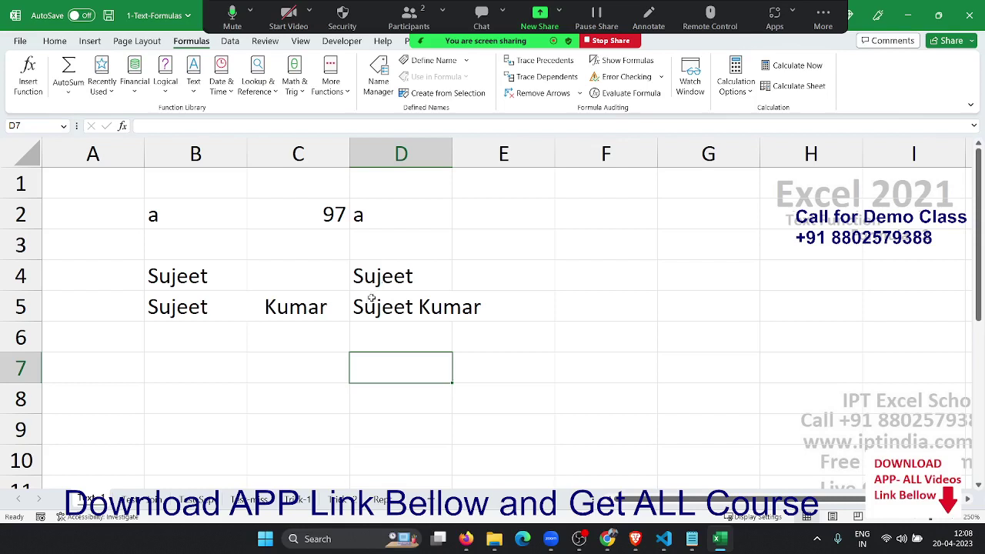
Step: In B7, type the first name and start a new line within the cell
{"action": "left_click", "coordinate": [191, 339]}
{"action": "key", "text": "Up"}
{"action": "key", "text": "Right"}
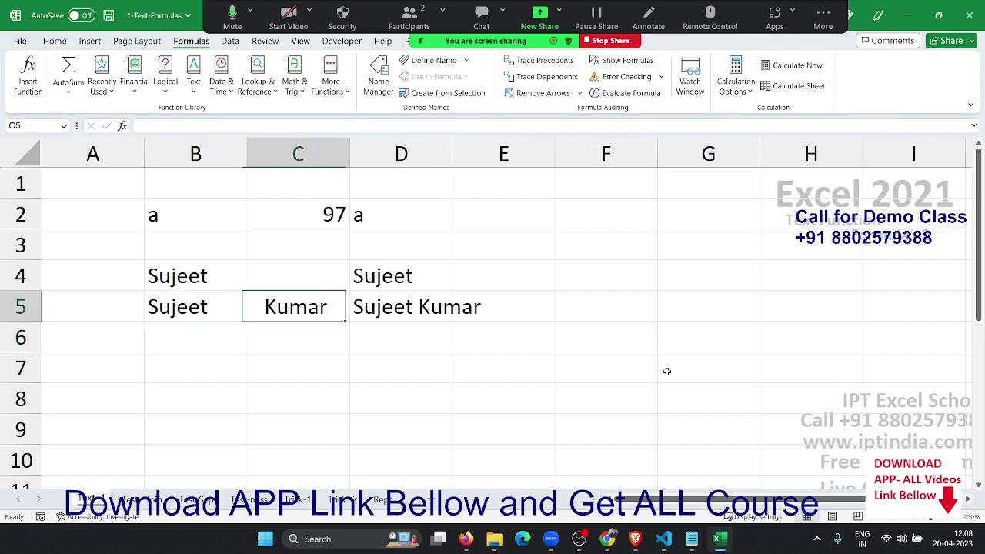
{"action": "key", "text": "Right"}
{"action": "key", "text": "Down"}
{"action": "key", "text": "Left"}
{"action": "key", "text": "Left"}
{"action": "key", "text": "Down"}
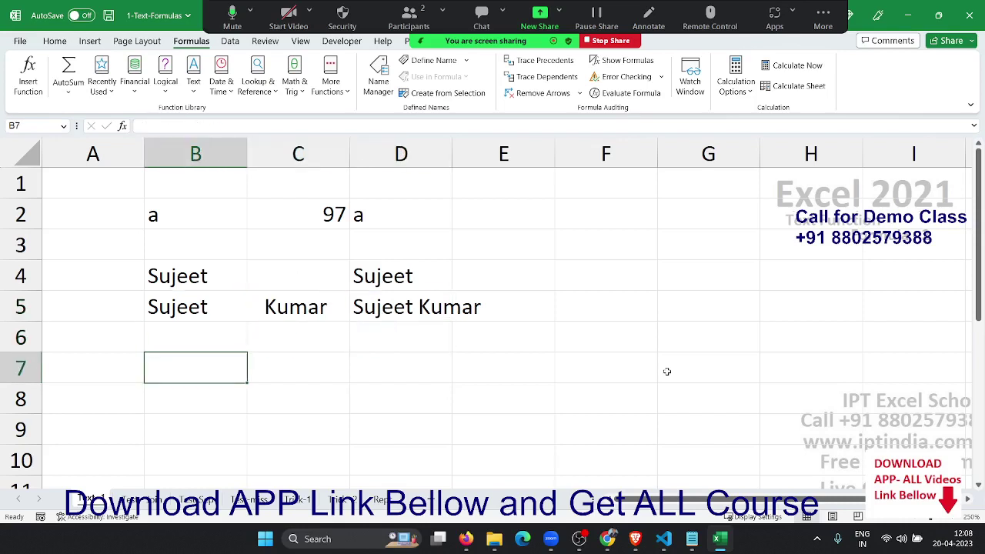
{"action": "type", "text": "S"}
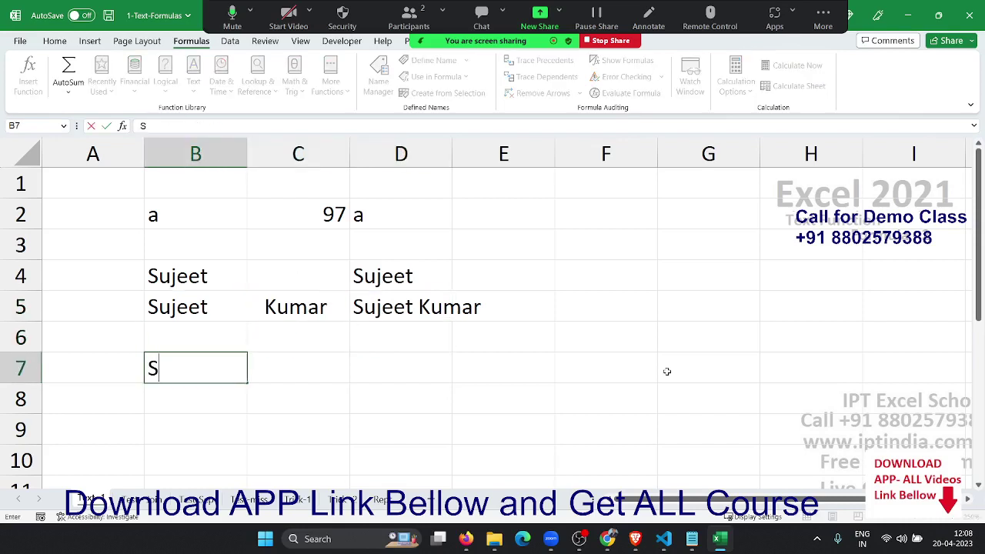
{"action": "type", "text": "ujeet"}
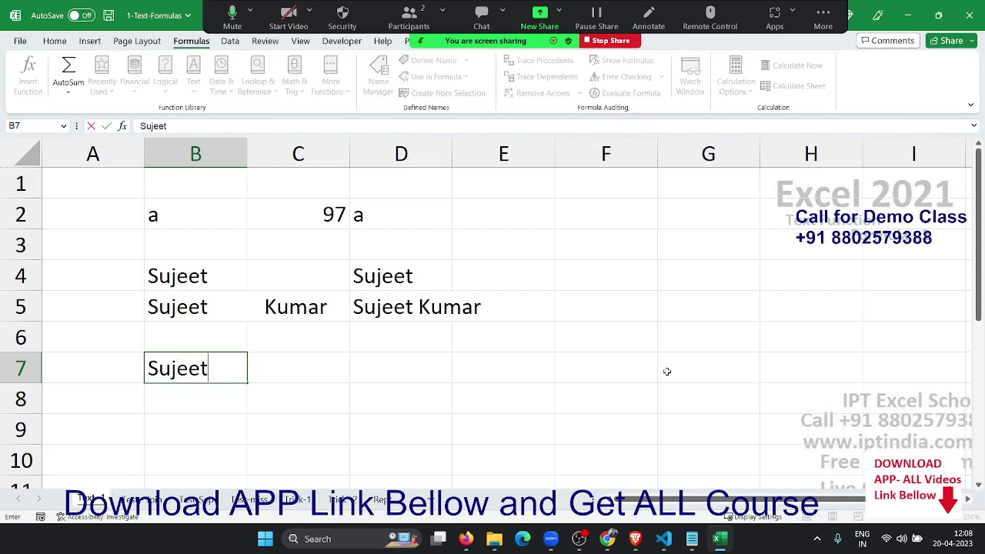
{"action": "type", "text": "k"}
{"action": "key", "text": "alt+Return"}
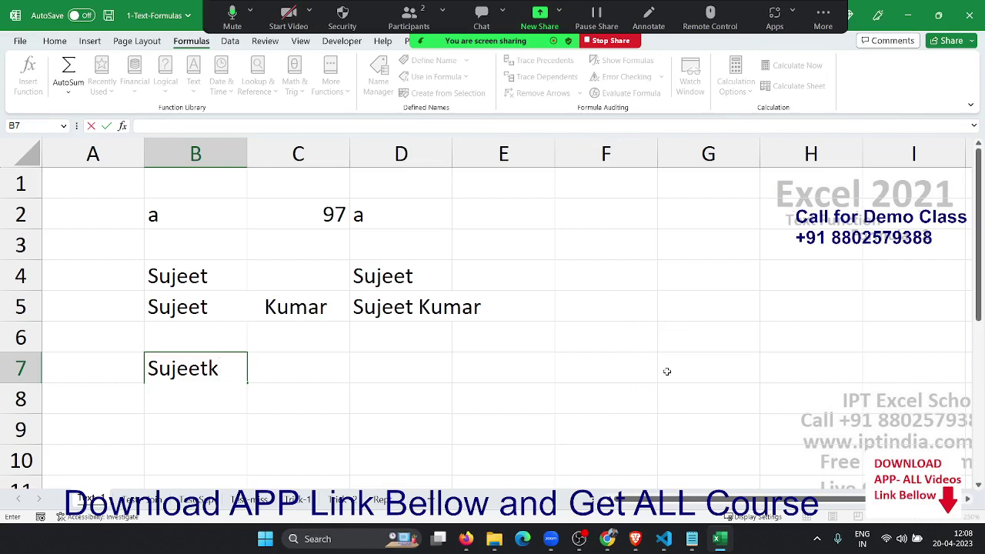
Step: Add the surname on the second line, fix the typos, and commit the entry
{"action": "type", "text": "Kua"}
{"action": "key", "text": "BackSpace"}
{"action": "type", "text": "mar"}
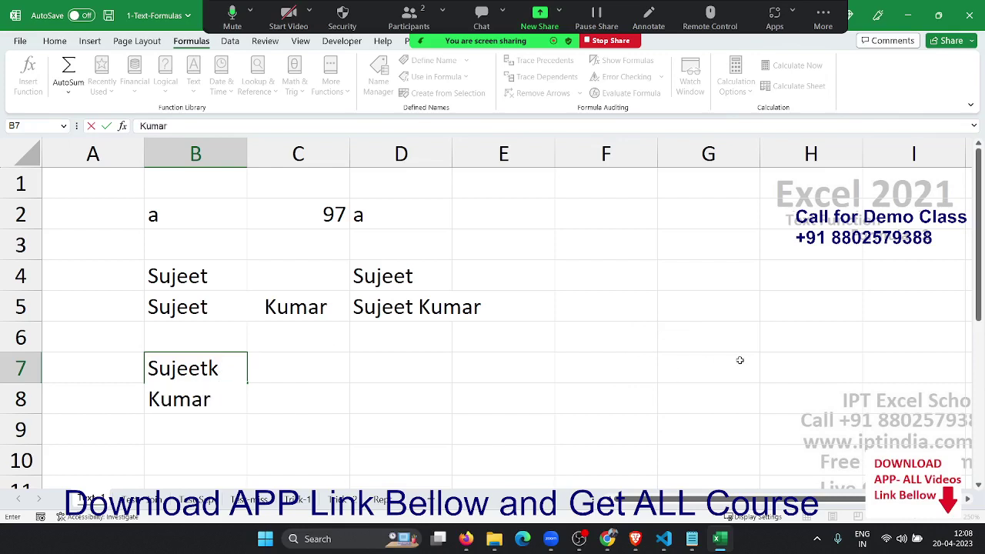
{"action": "left_click", "coordinate": [228, 367]}
{"action": "key", "text": "BackSpace"}
{"action": "key", "text": "Return"}
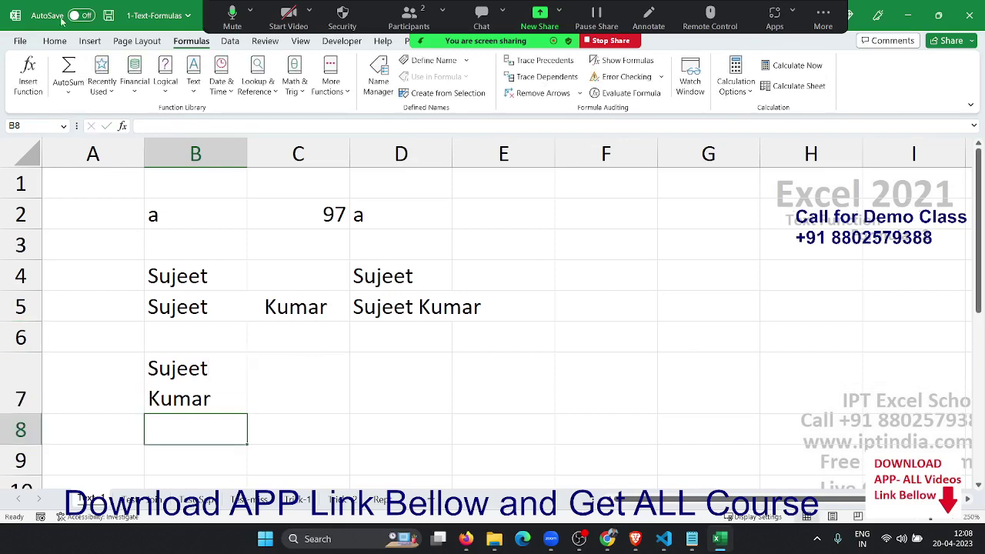
{"action": "left_click", "coordinate": [55, 41]}
Step: Turn on Wrap Text for B7 and enter =TRIM(B7) in C7
{"action": "left_click", "coordinate": [391, 74]}
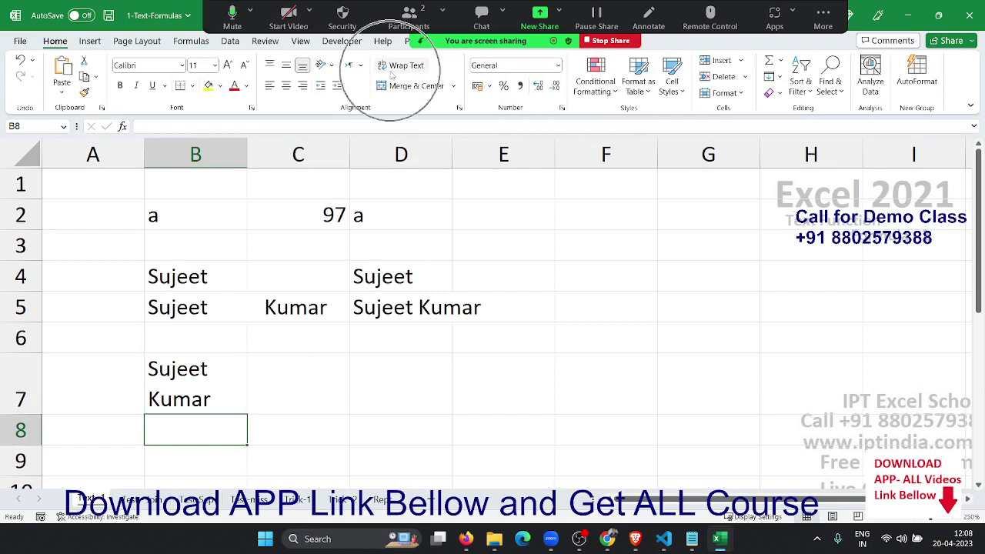
{"action": "left_click", "coordinate": [299, 398]}
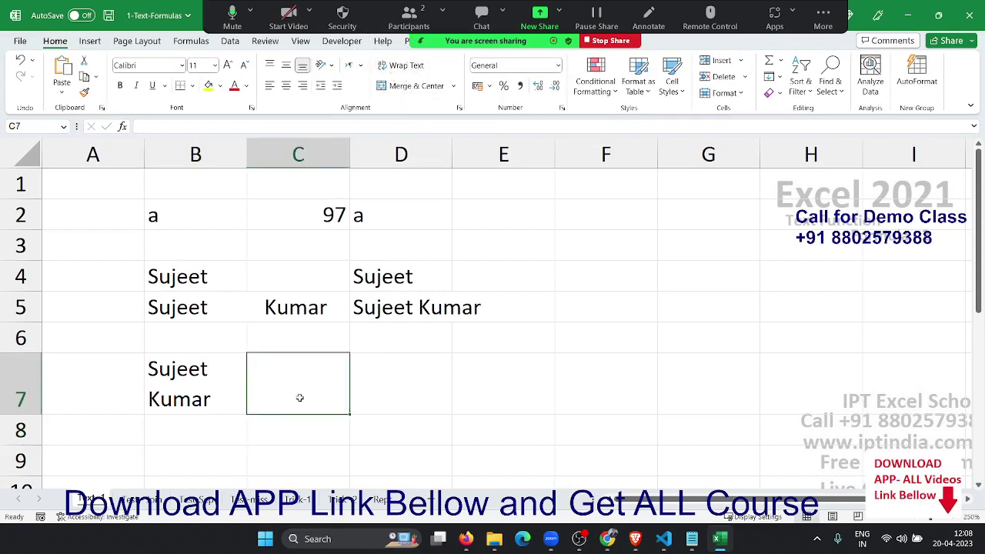
{"action": "type", "text": "=tri"}
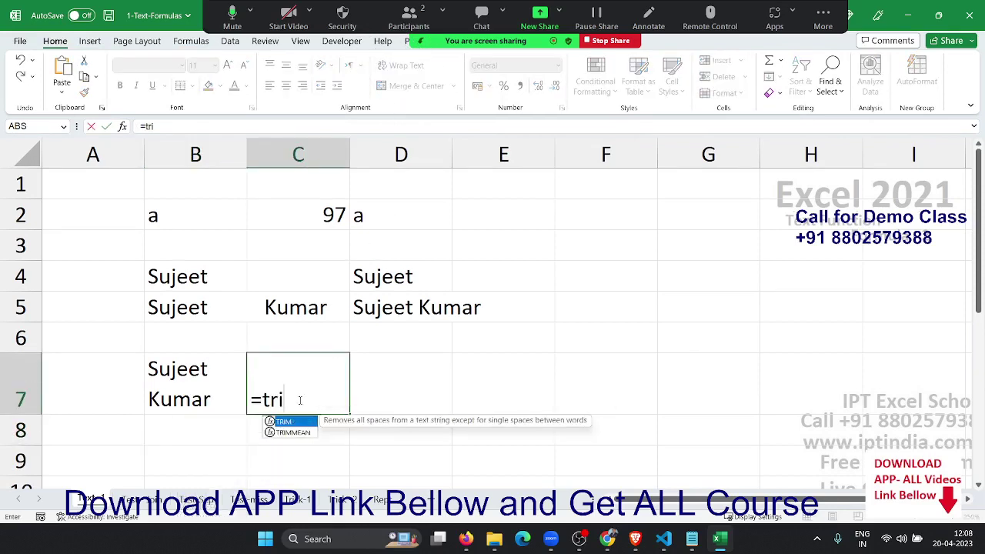
{"action": "key", "text": "Tab"}
{"action": "key", "text": "Left"}
{"action": "key", "text": "Return"}
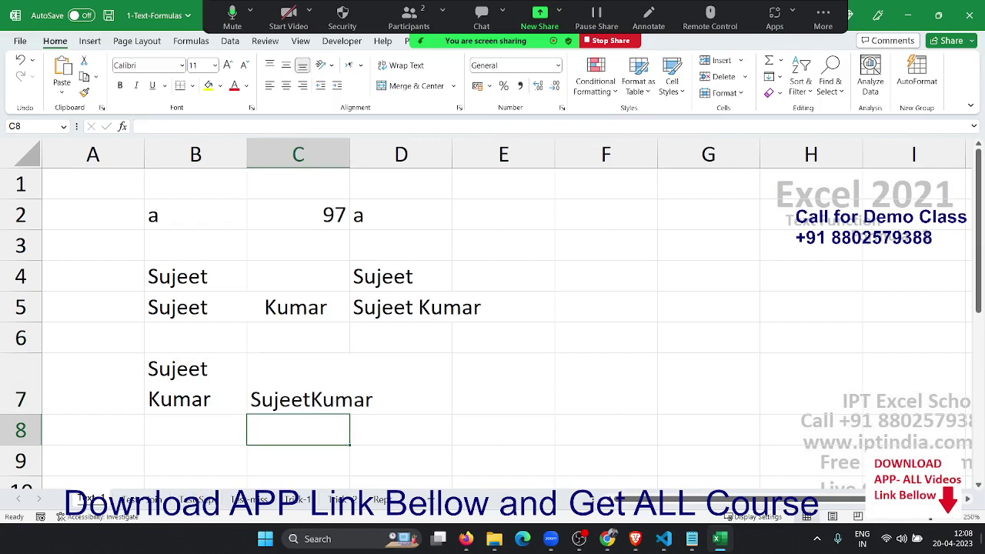
Step: Enter =LEN(C7) in C8 to count the trimmed text's 12 characters
{"action": "type", "text": "="}
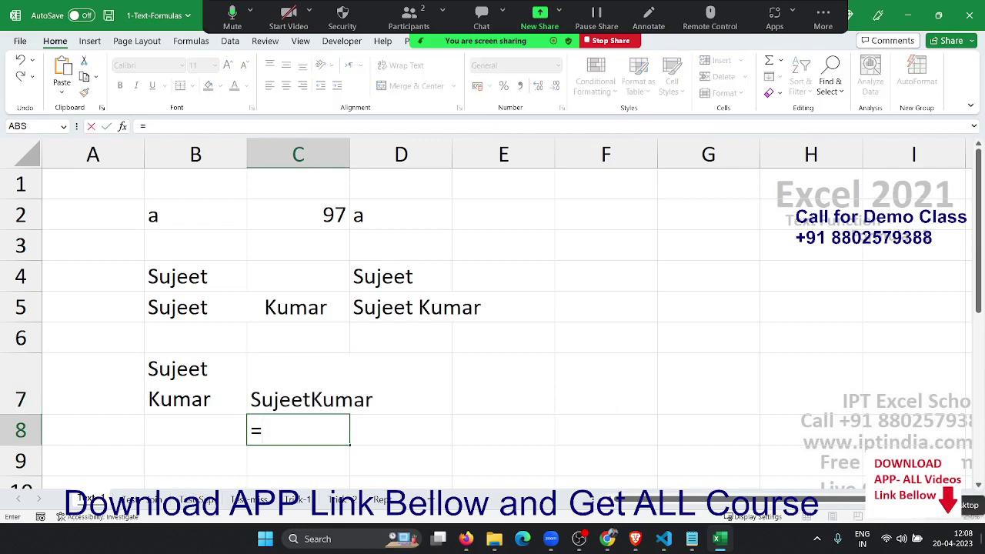
{"action": "type", "text": "len"}
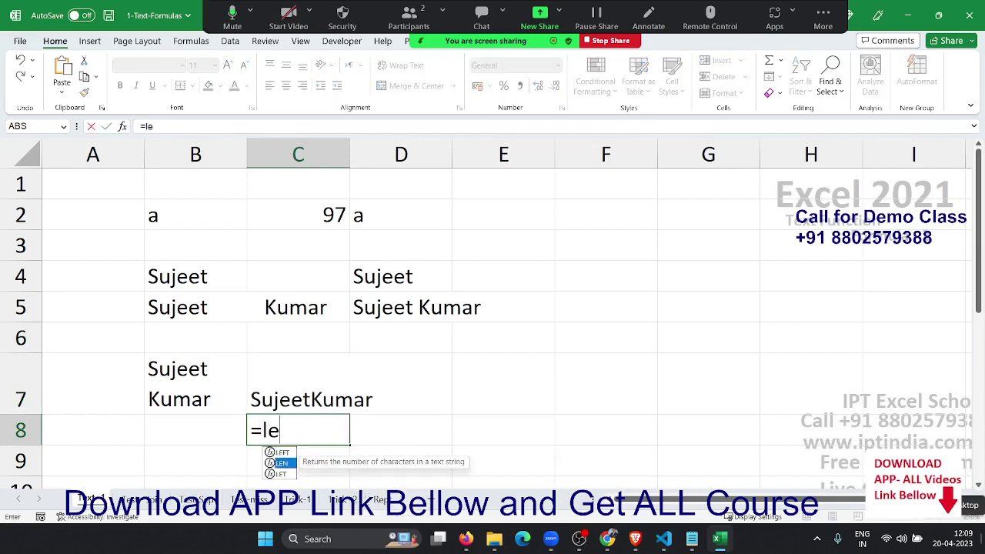
{"action": "key", "text": "Tab"}
{"action": "key", "text": "Up"}
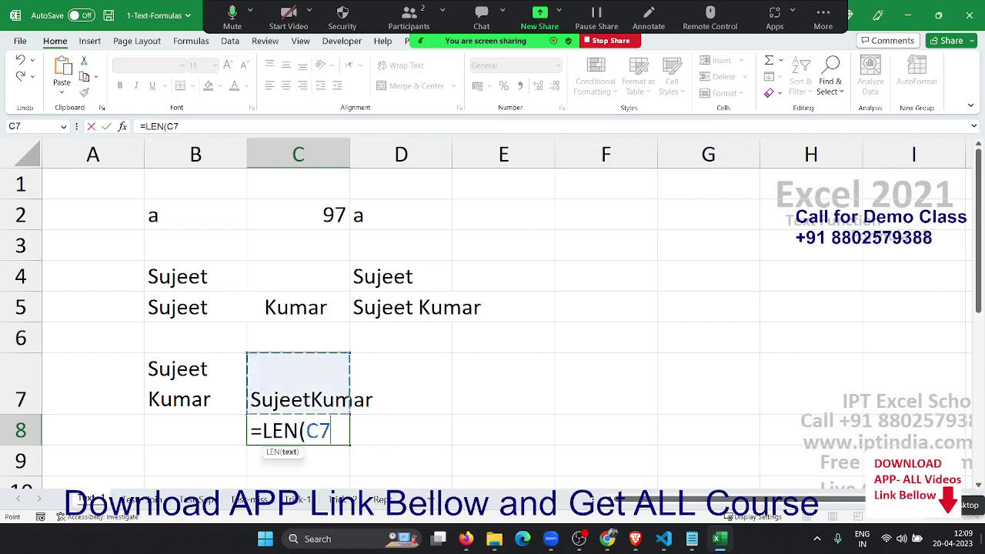
{"action": "type", "text": ")"}
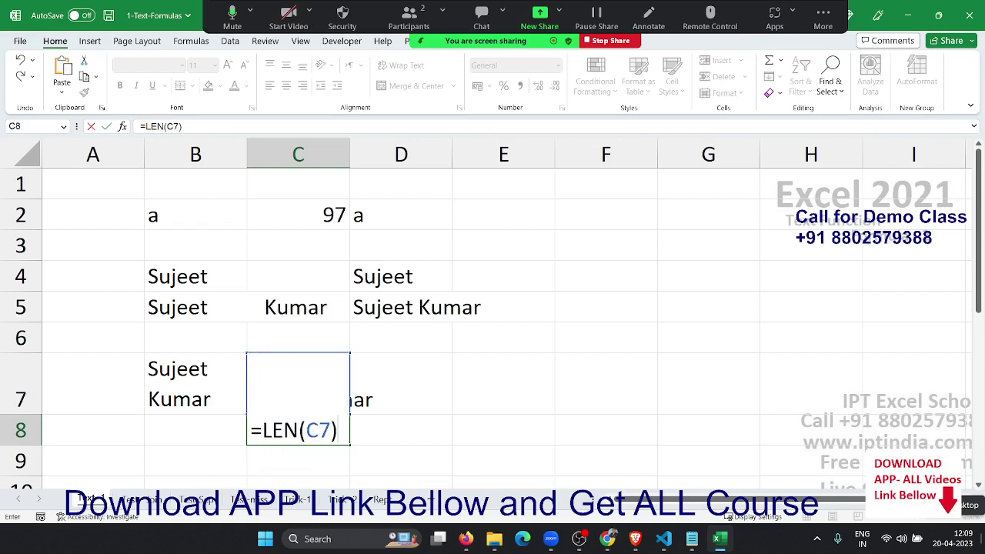
{"action": "key", "text": "Return"}
{"action": "key", "text": "Up"}
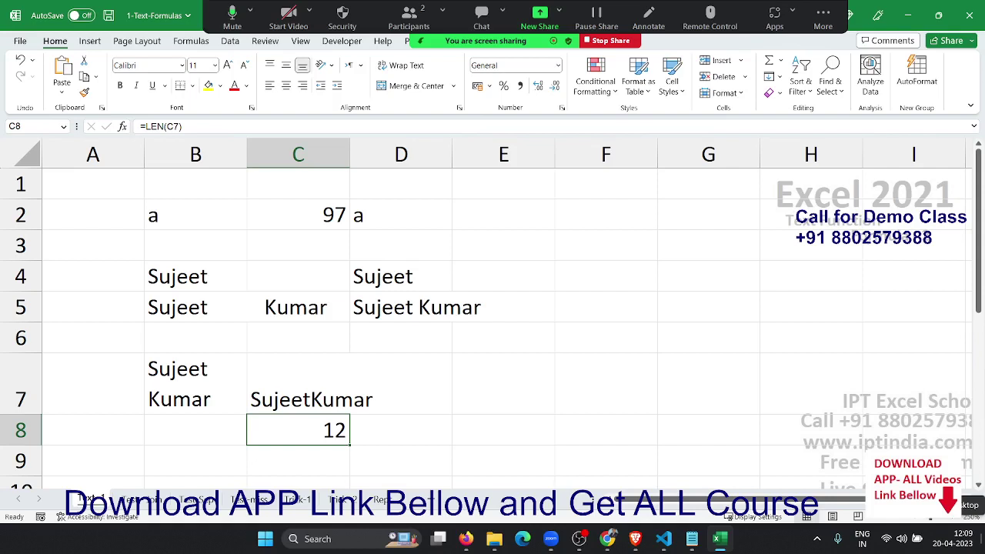
{"action": "left_click", "coordinate": [298, 383]}
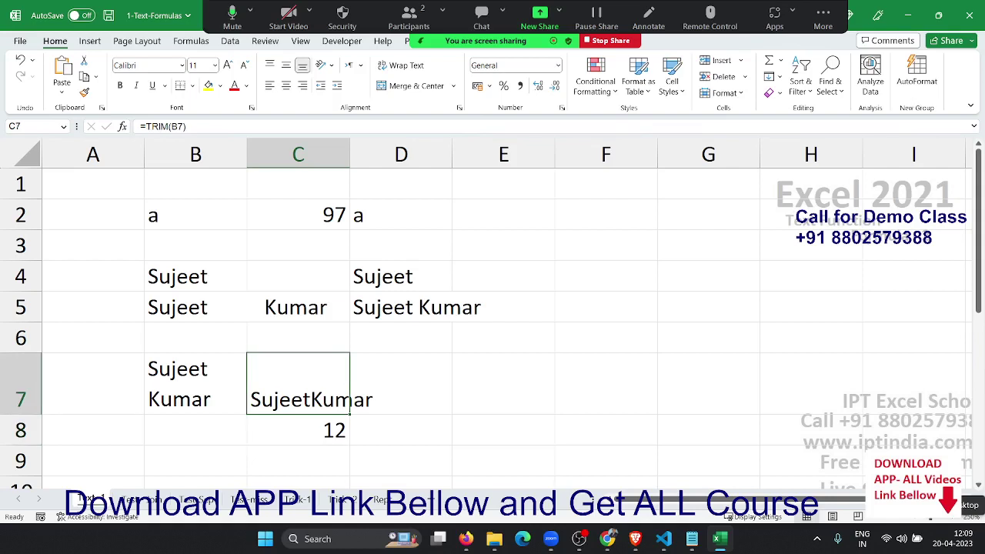
{"action": "left_click", "coordinate": [608, 539]}
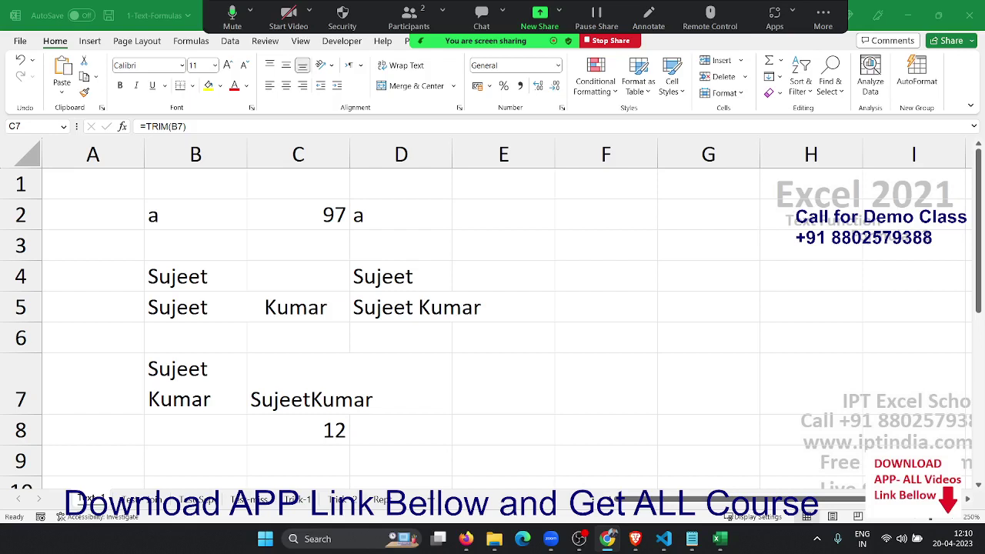
{"action": "left_click", "coordinate": [323, 374]}
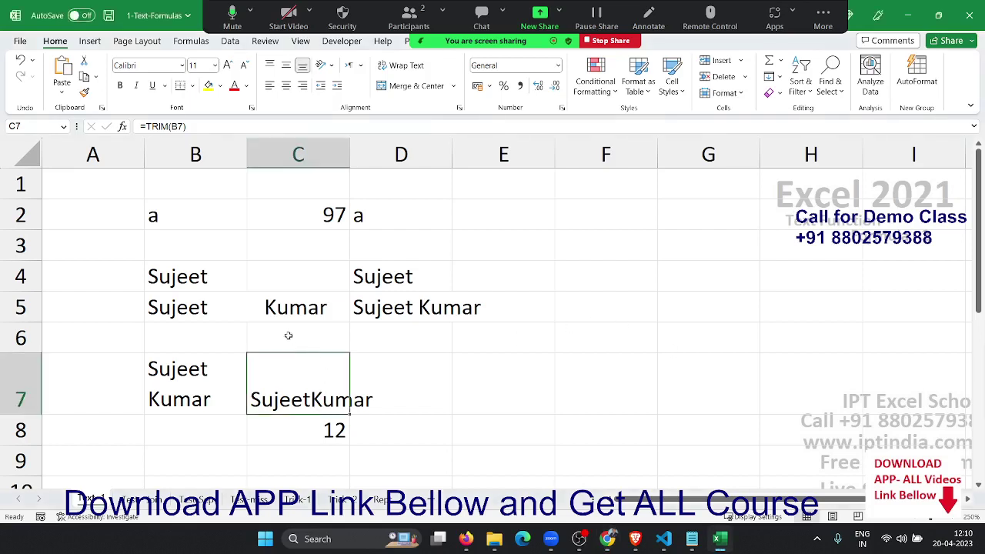
{"action": "left_click", "coordinate": [304, 436]}
Step: Enter =CLEAN(C7) in E7
{"action": "left_click", "coordinate": [466, 366]}
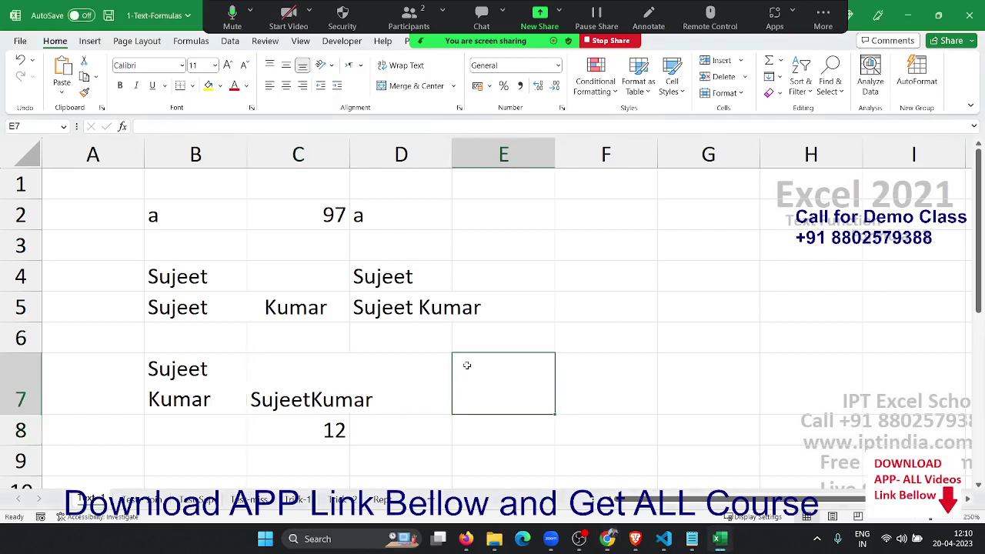
{"action": "type", "text": "=cl"}
{"action": "key", "text": "Tab"}
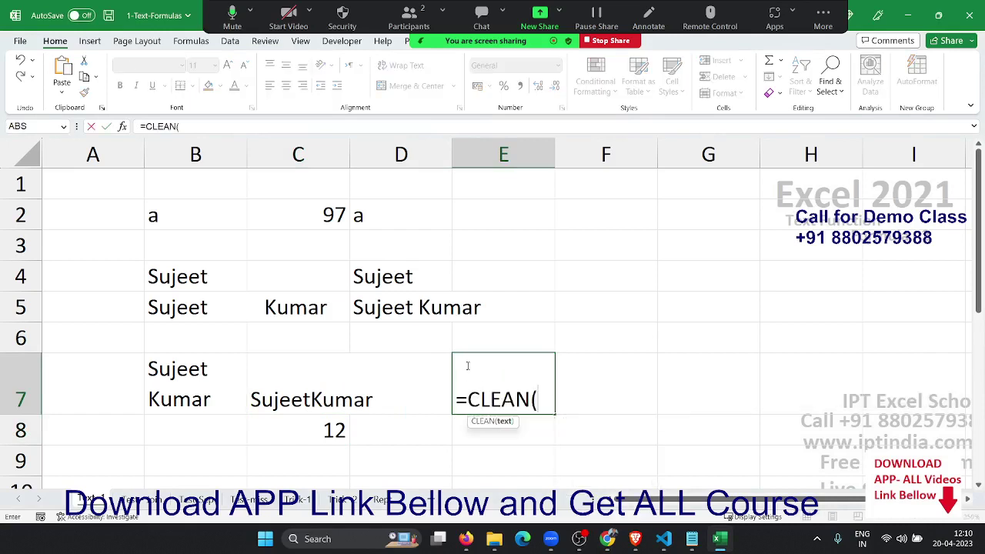
{"action": "key", "text": "Left"}
{"action": "key", "text": "Left"}
{"action": "key", "text": "Return"}
Step: Count E7's characters with =LEN(E7) in E8, giving 11
{"action": "type", "text": "="}
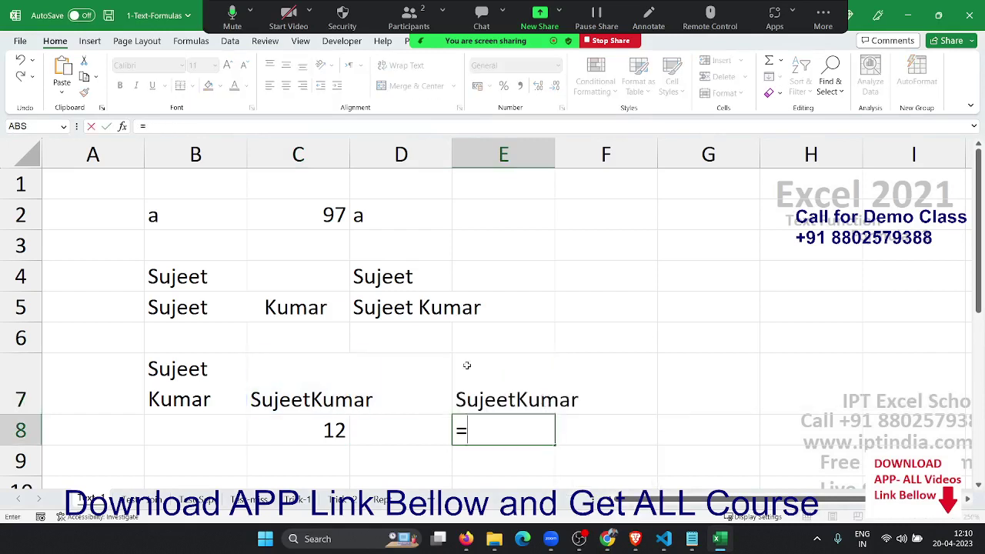
{"action": "type", "text": "len"}
{"action": "key", "text": "Tab"}
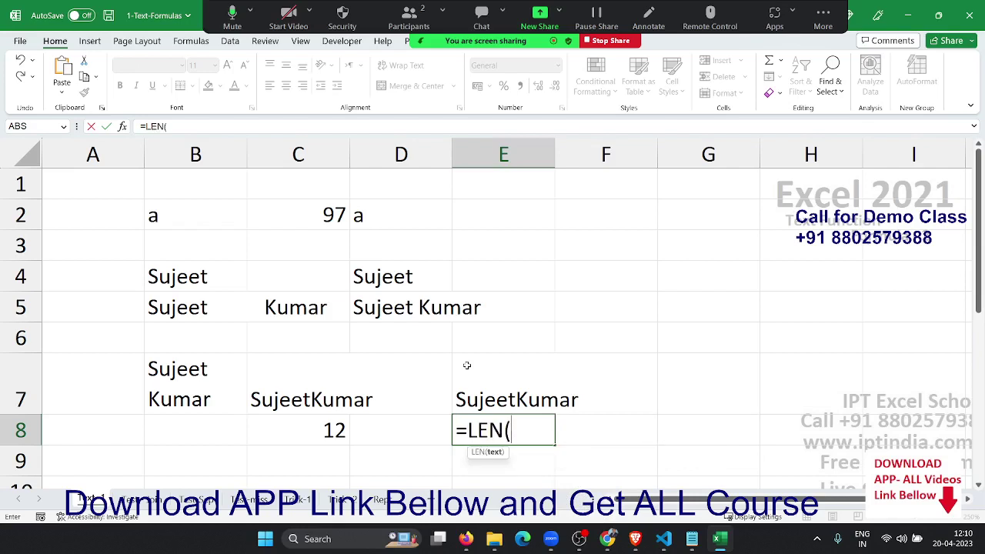
{"action": "key", "text": "Up"}
{"action": "key", "text": "Return"}
{"action": "key", "text": "Up"}
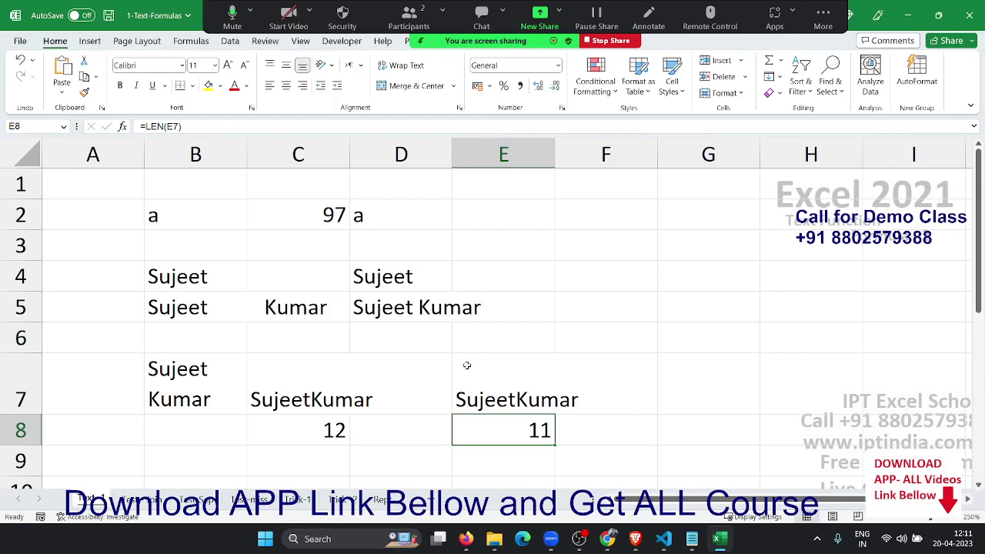
{"action": "key", "text": "Up"}
{"action": "key", "text": "Left"}
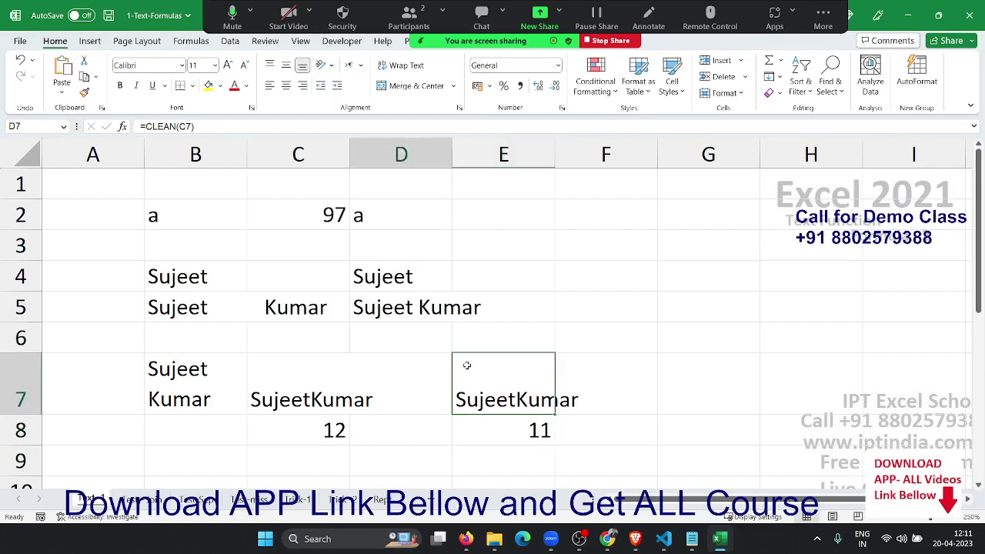
{"action": "key", "text": "Left"}
{"action": "key", "text": "Down"}
{"action": "key", "text": "Down"}
Step: In D9, compare the trimmed C7 text with the cleaned E7 text, which returns FALSE
{"action": "key", "text": "Right"}
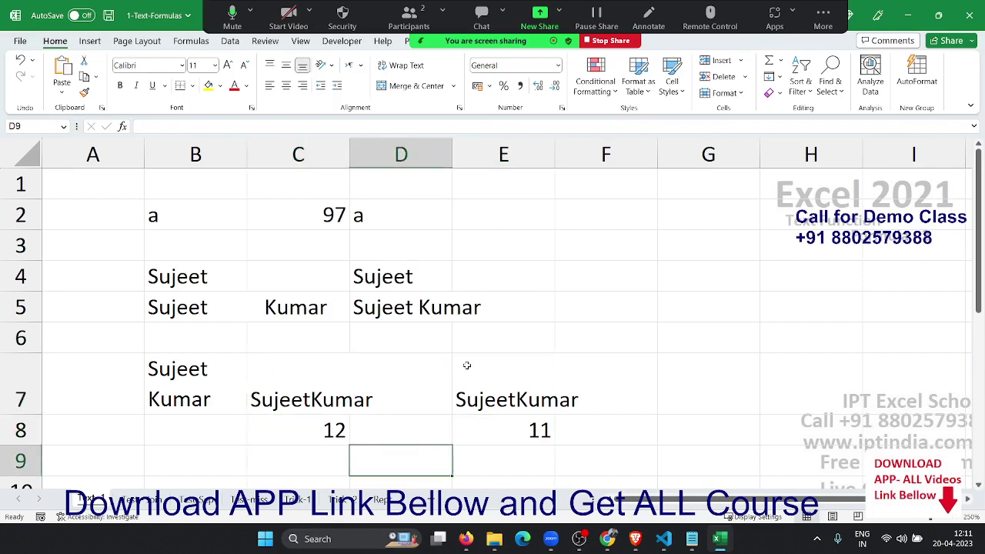
{"action": "type", "text": "="}
{"action": "key", "text": "Up"}
{"action": "key", "text": "Up"}
{"action": "key", "text": "Left"}
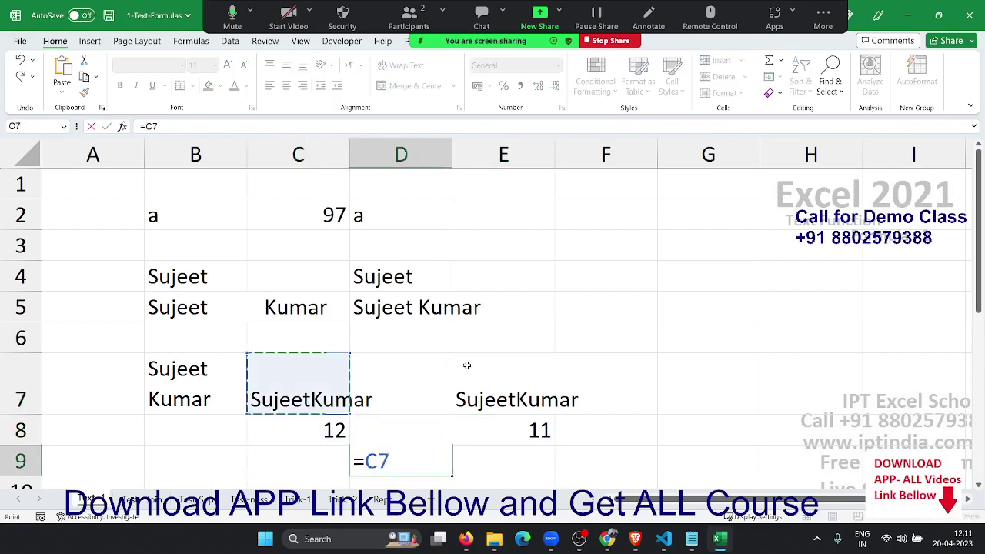
{"action": "type", "text": "="}
{"action": "key", "text": "Up"}
{"action": "key", "text": "Right"}
{"action": "key", "text": "Right"}
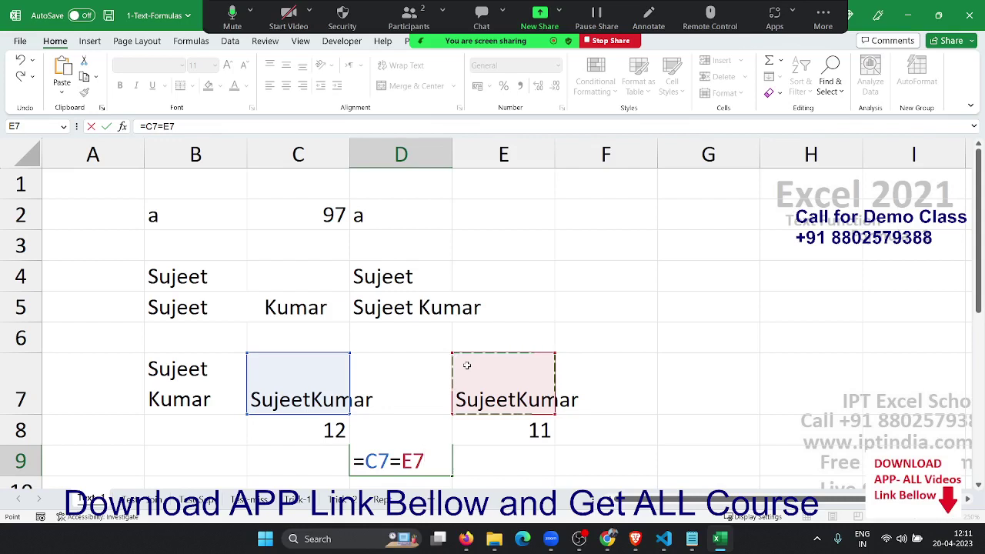
{"action": "key", "text": "Return"}
{"action": "key", "text": "Up"}
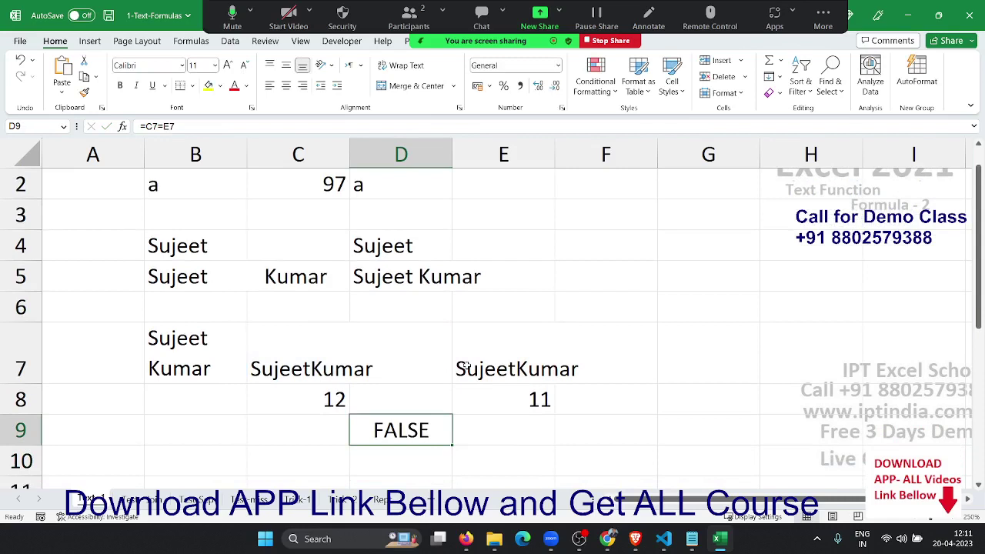
Step: Re-inspect the CLEAN formula in E7 without changing it
{"action": "left_click", "coordinate": [608, 539]}
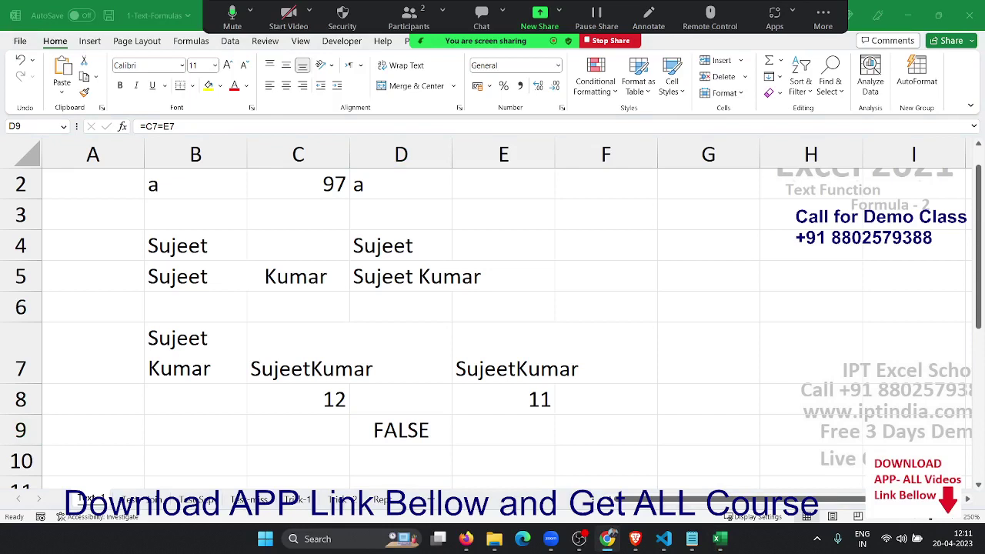
{"action": "left_click", "coordinate": [501, 341]}
{"action": "left_click", "coordinate": [503, 355]}
{"action": "double_click", "coordinate": [503, 356]}
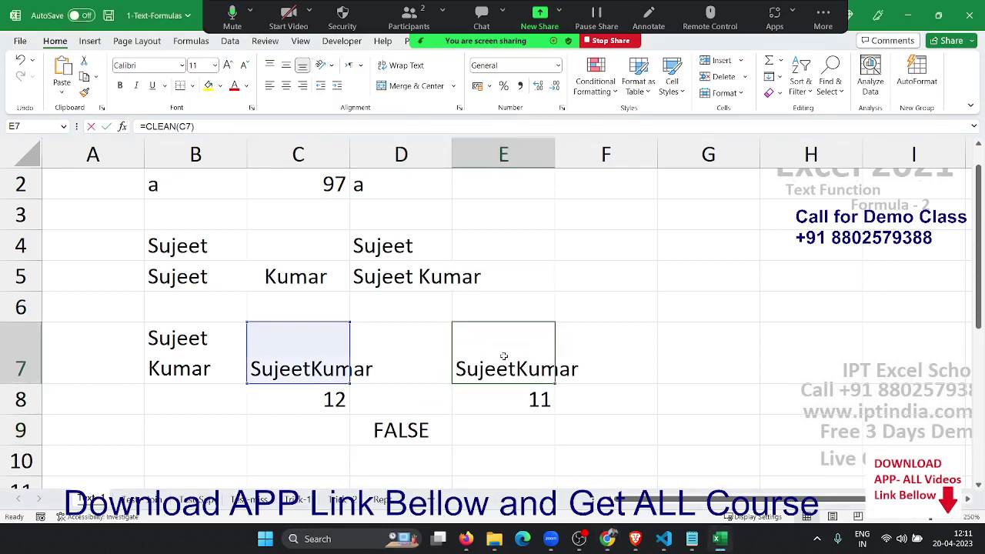
{"action": "key", "text": "Return"}
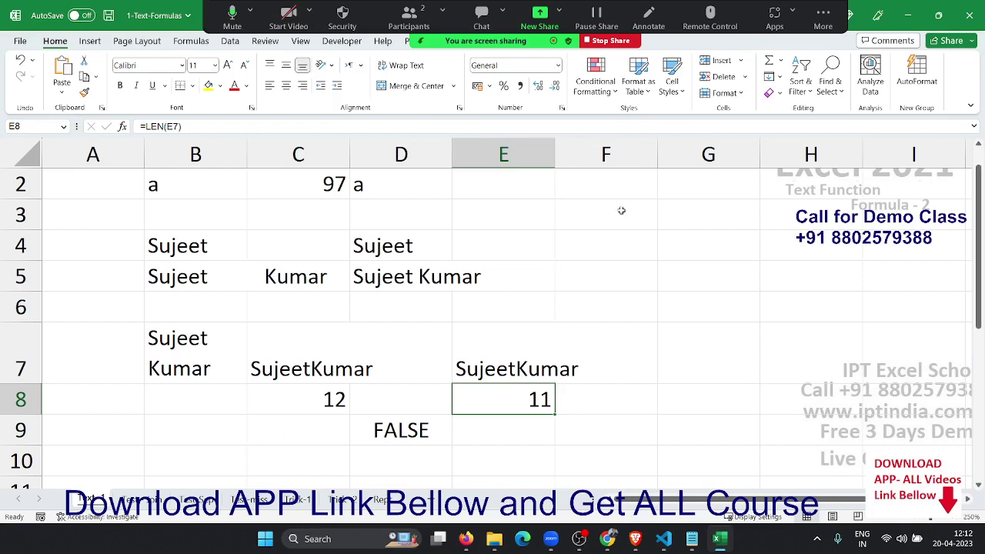
{"action": "scroll", "coordinate": [617, 232], "scroll_direction": "up", "scroll_amount": 1}
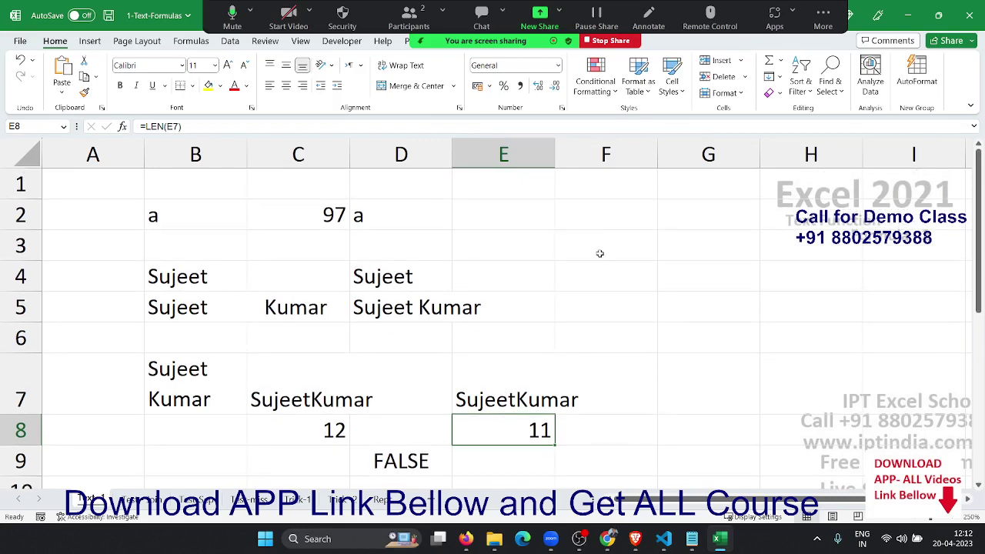
Step: Enter 122.369.321 in F1 and autofit column F to fit it
{"action": "left_click", "coordinate": [639, 183]}
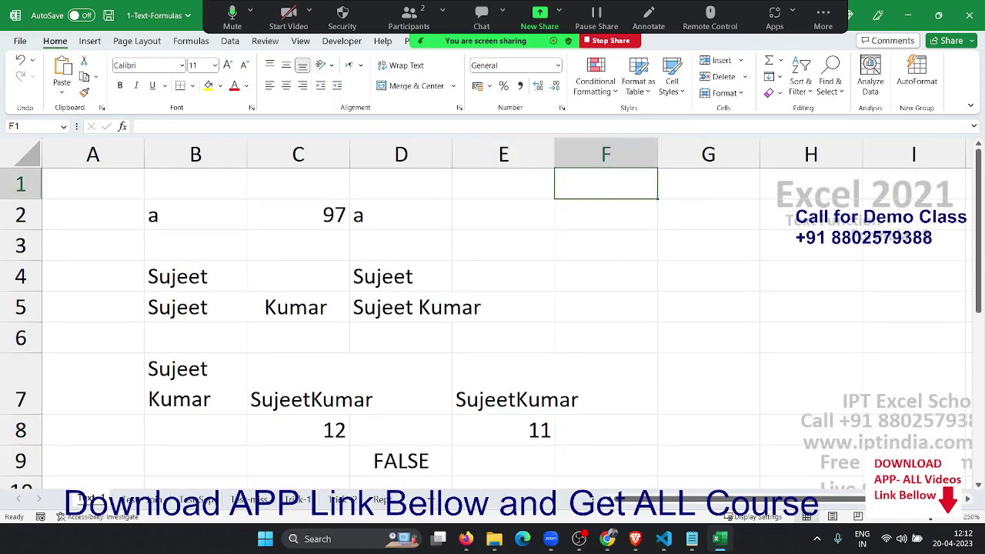
{"action": "left_click", "coordinate": [708, 183]}
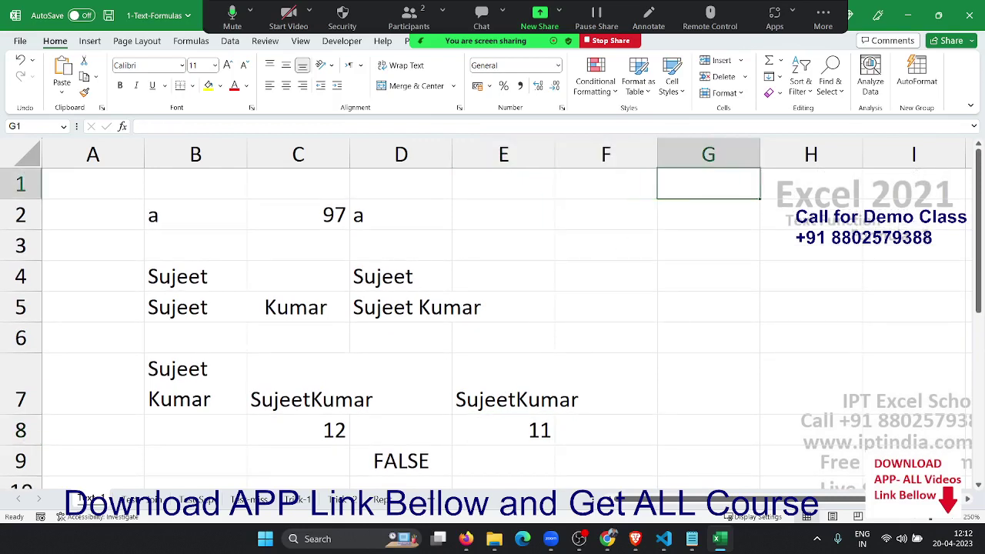
{"action": "left_click", "coordinate": [589, 177]}
{"action": "type", "text": "12."}
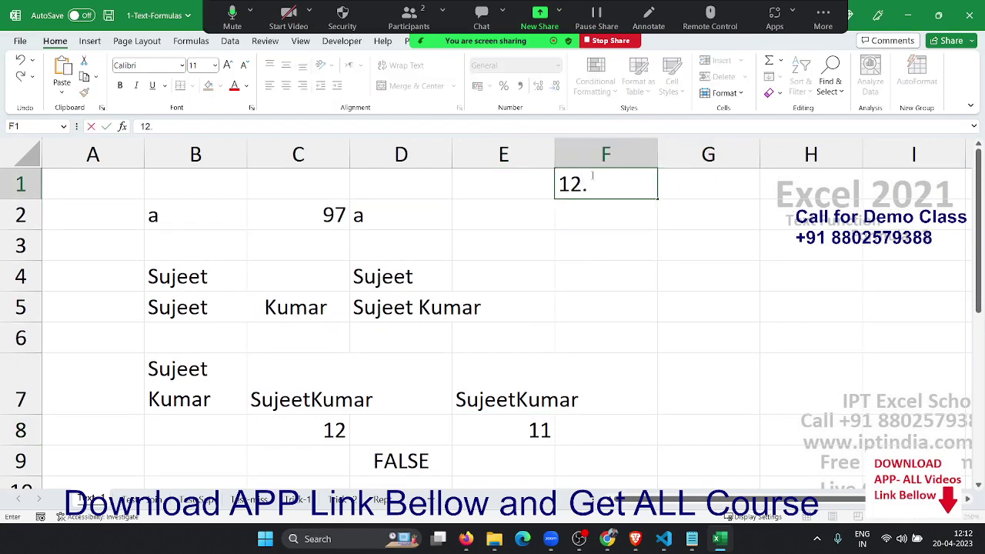
{"action": "key", "text": "BackSpace"}
{"action": "key", "text": "BackSpace"}
{"action": "type", "text": "2"}
{"action": "type", "text": "0."}
{"action": "key", "text": "BackSpace"}
{"action": "key", "text": "BackSpace"}
{"action": "type", "text": ".369.32"}
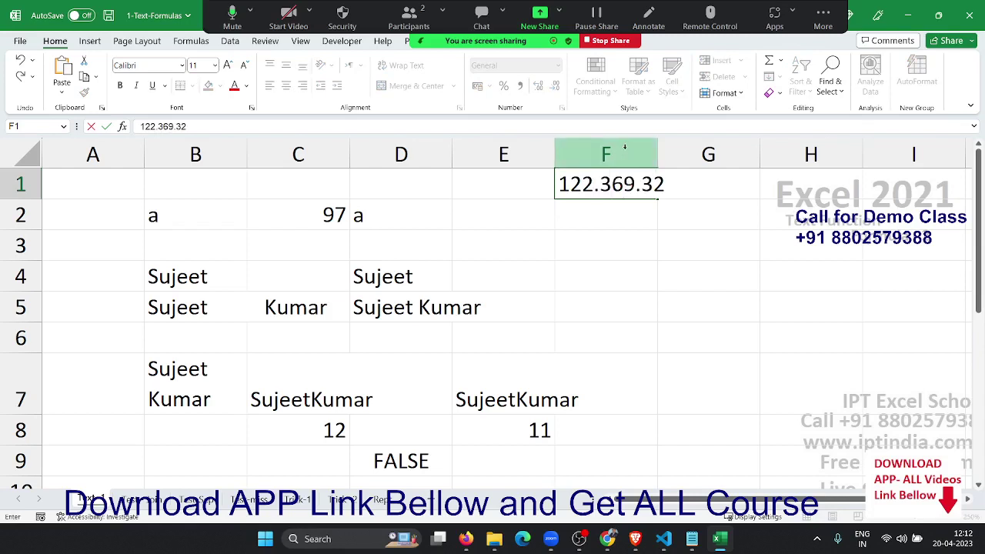
{"action": "type", "text": "1"}
{"action": "left_click", "coordinate": [588, 235]}
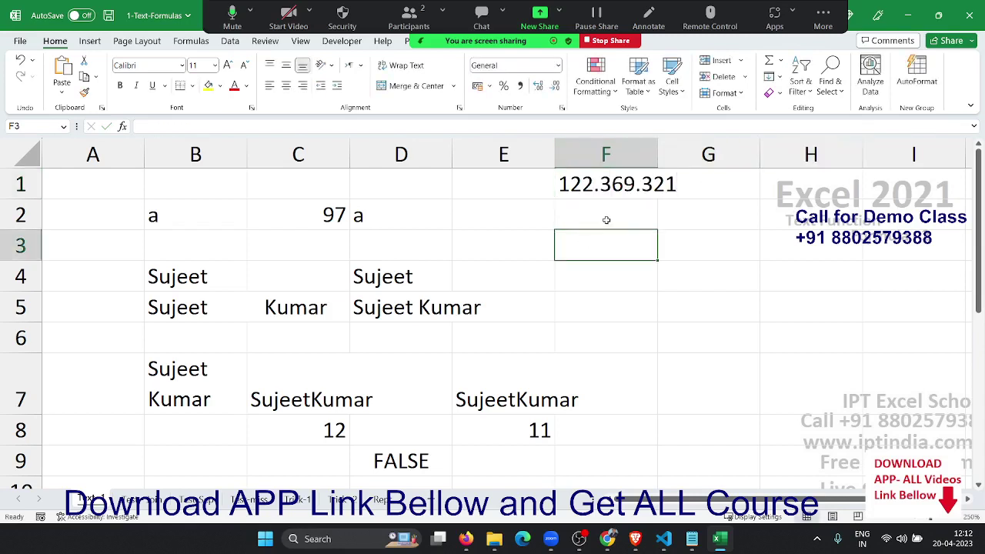
{"action": "double_click", "coordinate": [656, 148]}
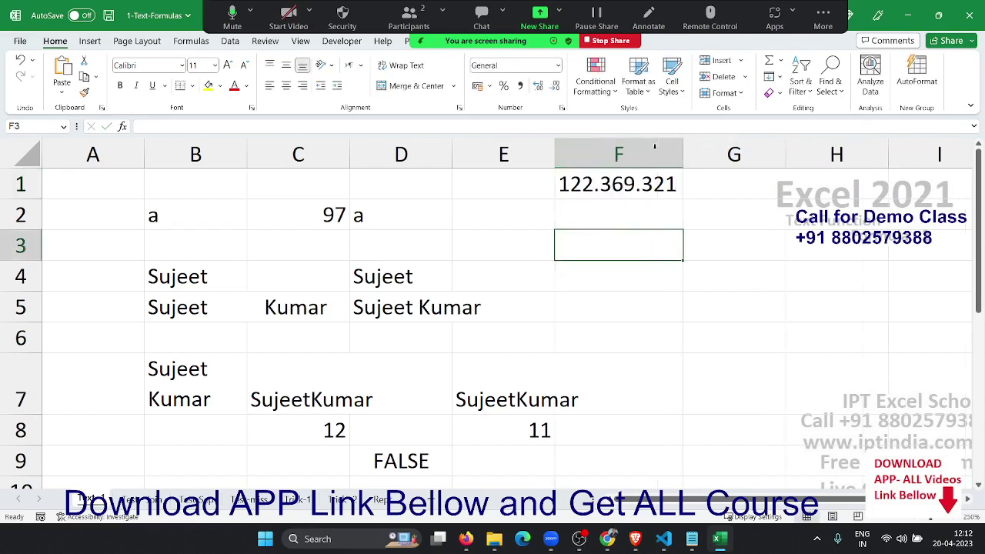
{"action": "left_click", "coordinate": [620, 210]}
Step: Enter =SUBSTITUTE(F1,".","-") in F2 to display 122-369-321
{"action": "type", "text": "=su"}
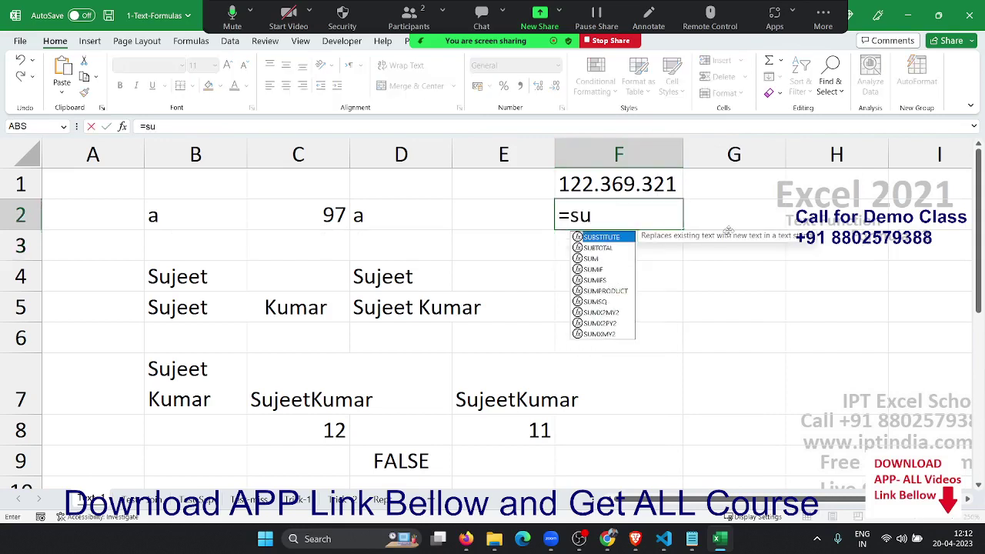
{"action": "type", "text": "b"}
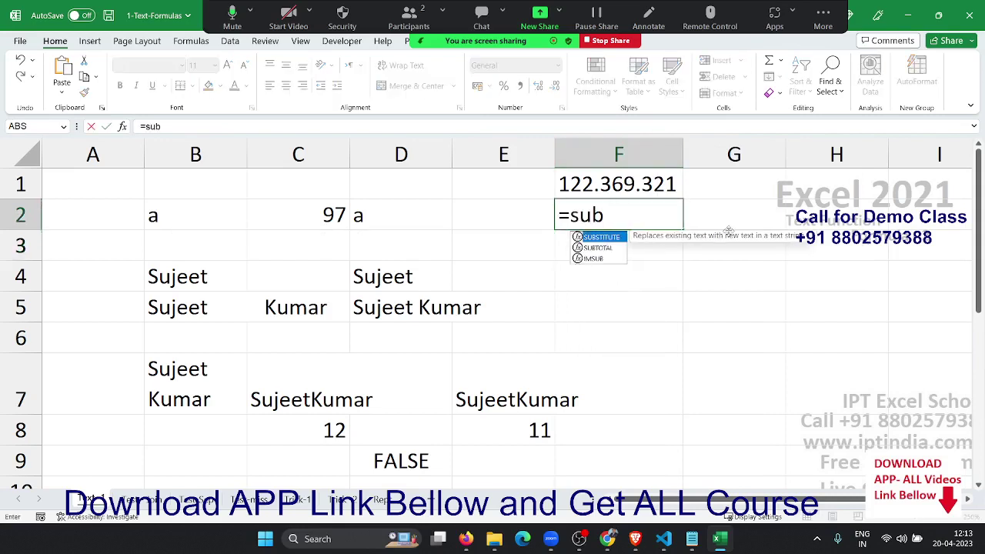
{"action": "key", "text": "Tab"}
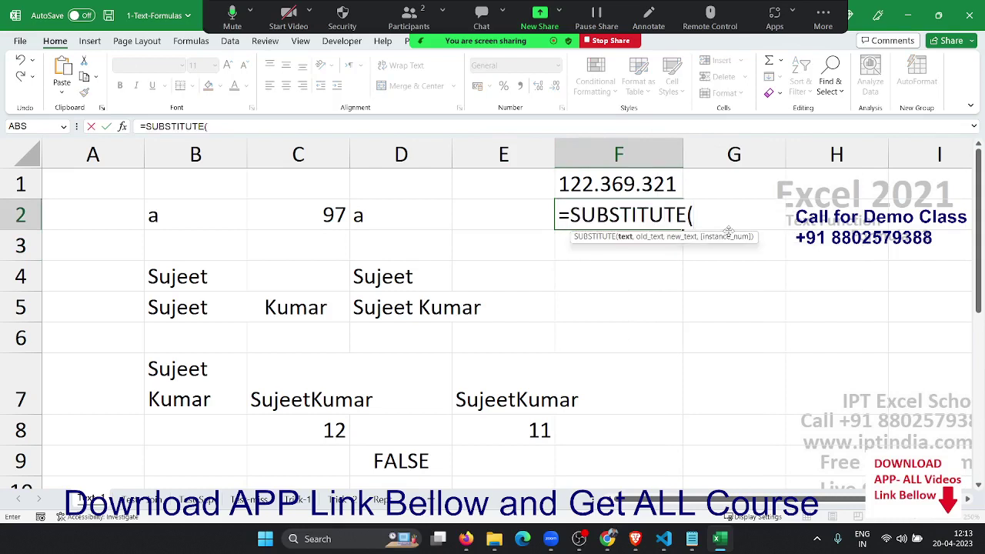
{"action": "key", "text": "Up"}
{"action": "type", "text": ","}
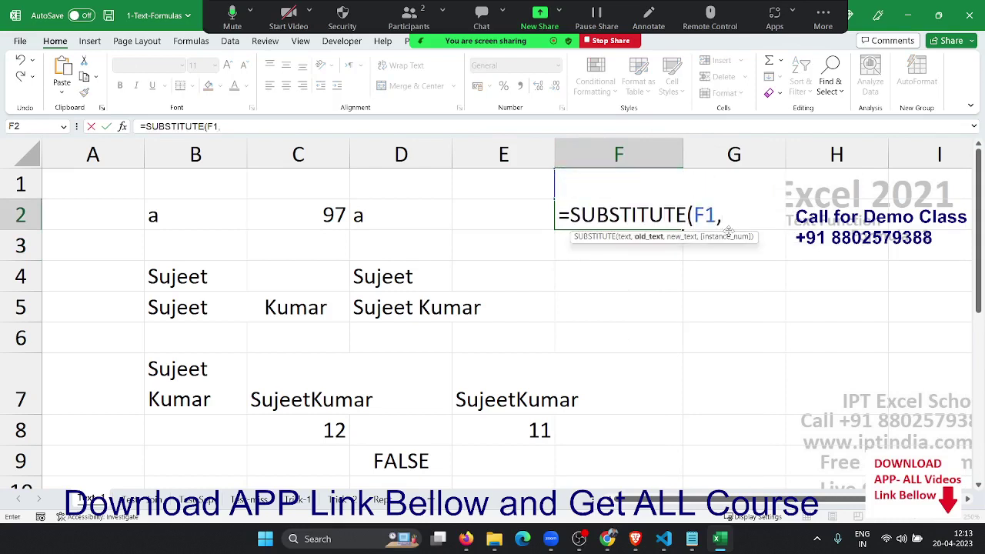
{"action": "type", "text": "\".\""}
{"action": "type", "text": ",\"-"}
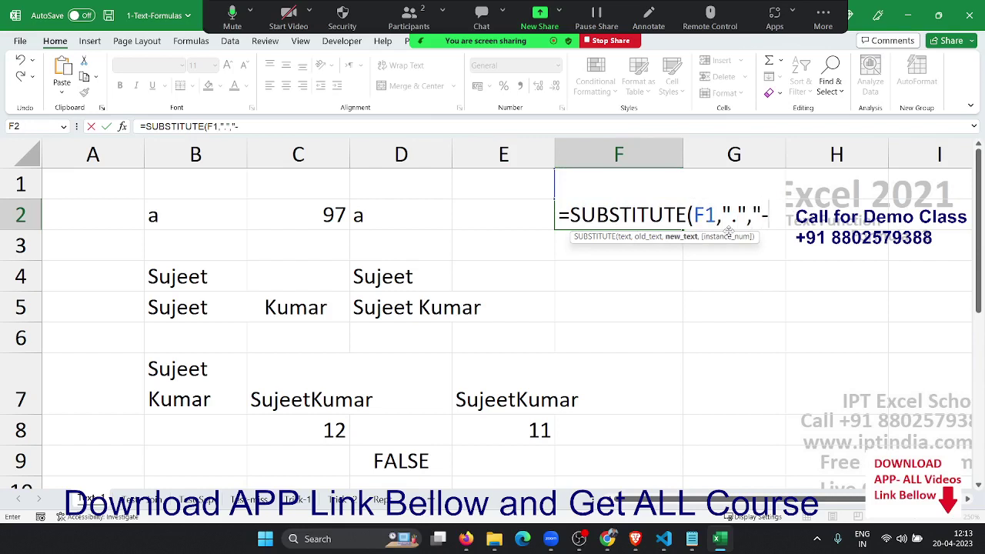
{"action": "type", "text": "\")"}
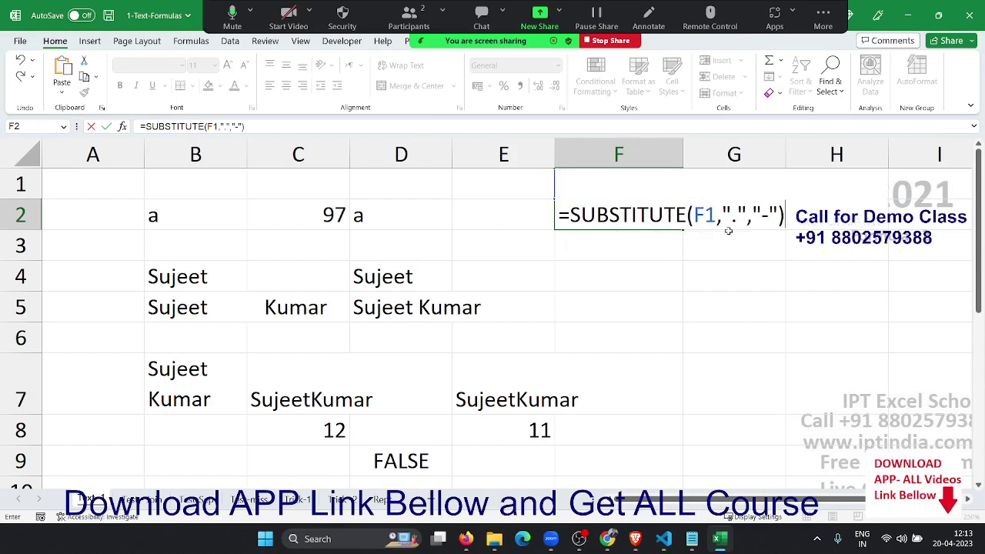
{"action": "key", "text": "Return"}
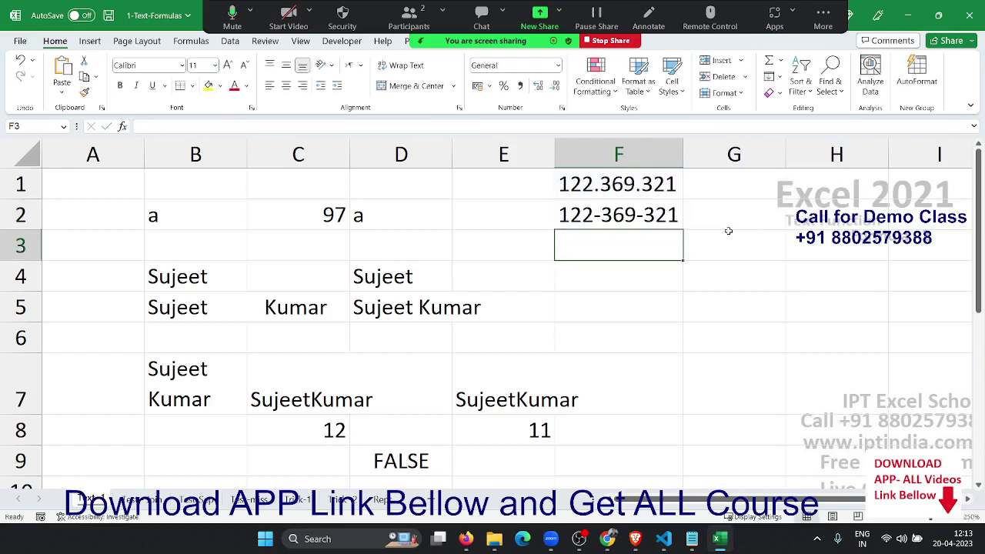
{"action": "left_click", "coordinate": [608, 539]}
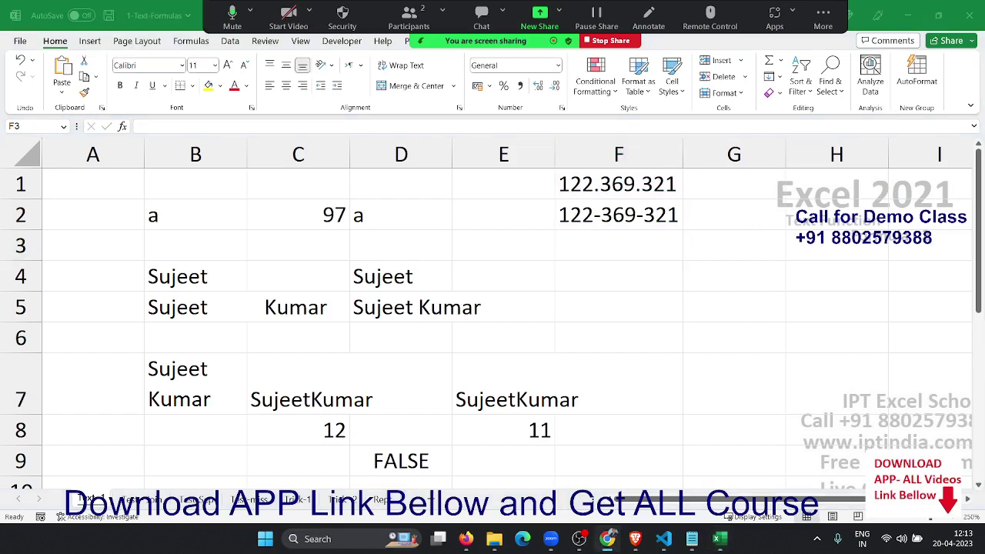
{"action": "left_click", "coordinate": [661, 238]}
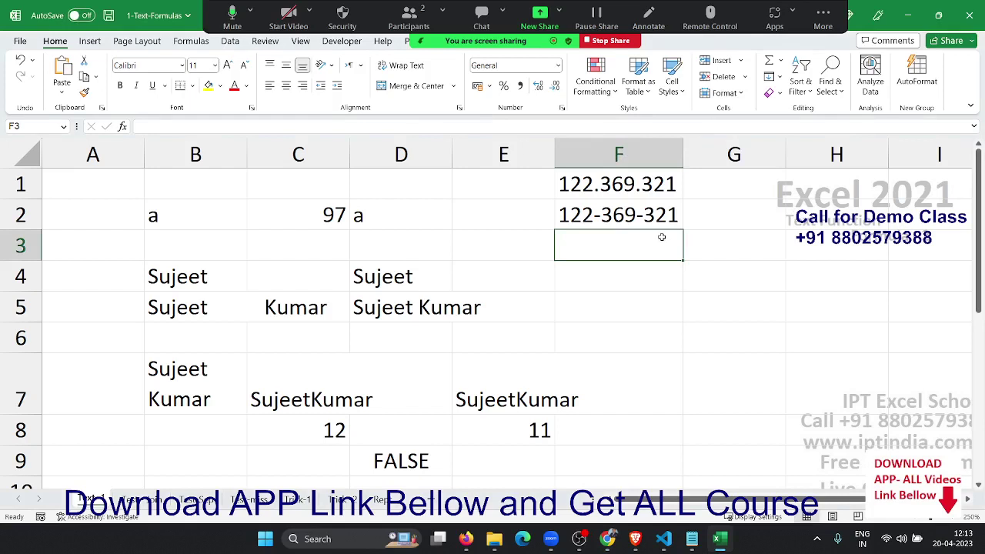
Step: Enter =REPLACE(F2,4,1,"/") in F3 to swap one character of F2 for a slash
{"action": "type", "text": "=re"}
{"action": "key", "text": "BackSpace"}
{"action": "key", "text": "BackSpace"}
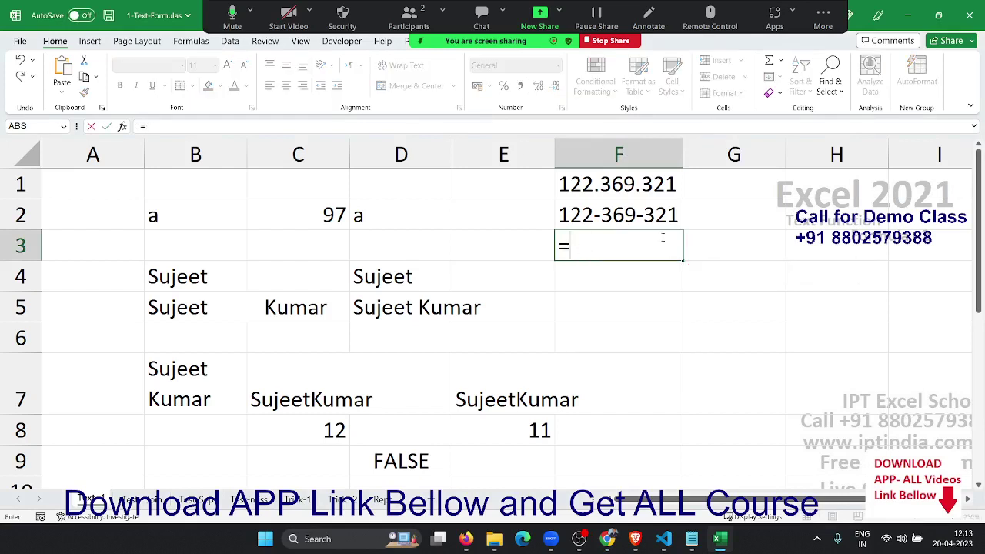
{"action": "type", "text": "re"}
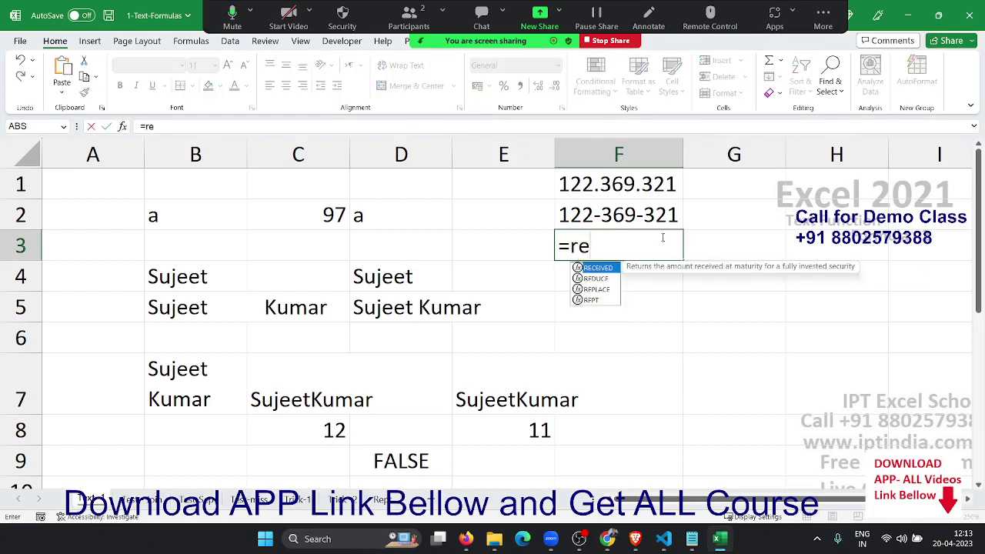
{"action": "key", "text": "Down"}
{"action": "key", "text": "Down"}
{"action": "key", "text": "Tab"}
{"action": "key", "text": "Up"}
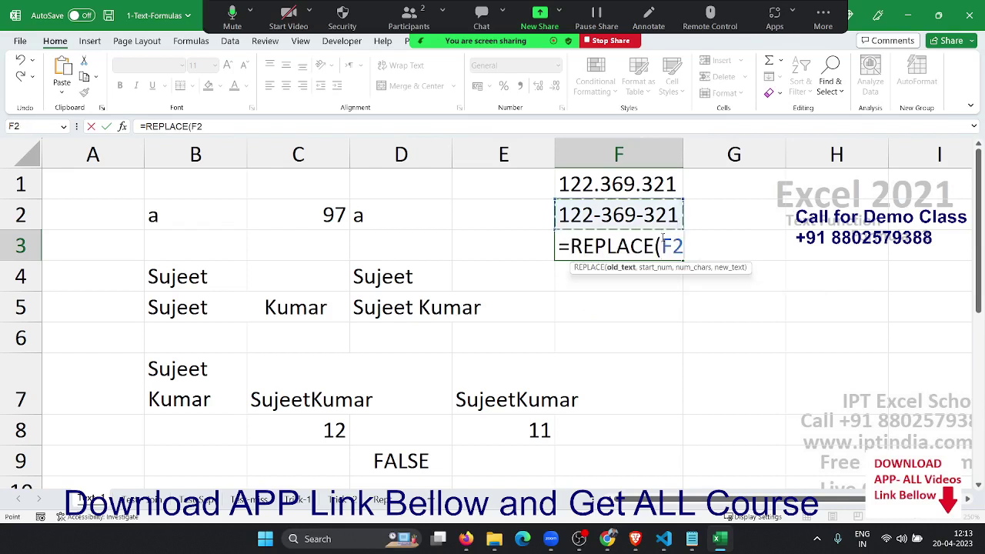
{"action": "type", "text": ","}
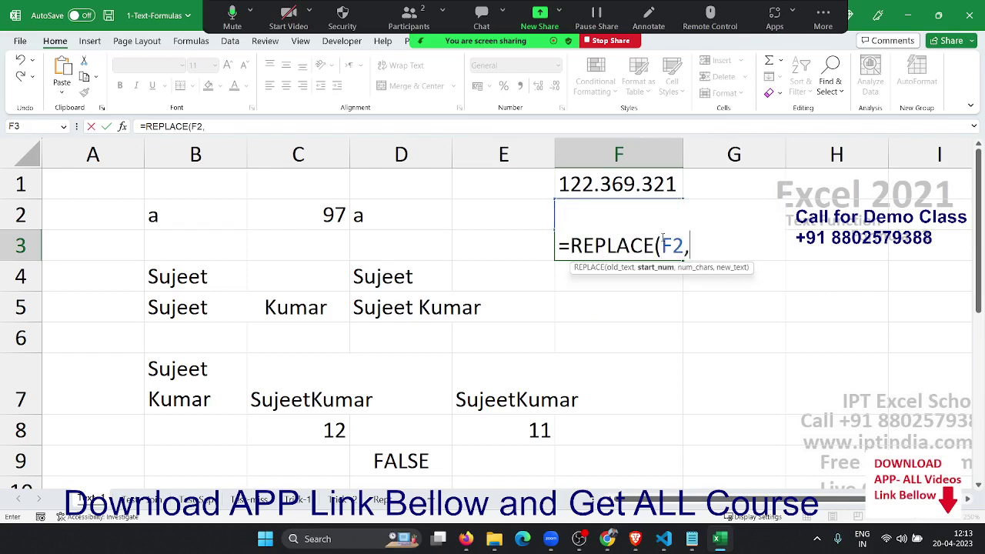
{"action": "type", "text": "4"}
{"action": "type", "text": ",1,"}
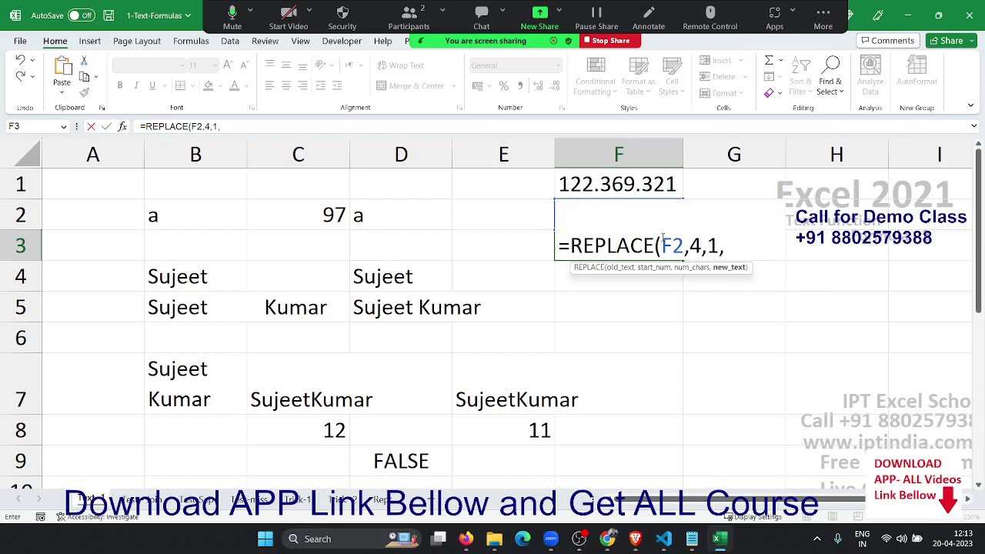
{"action": "type", "text": "\"/"}
{"action": "type", "text": "\""}
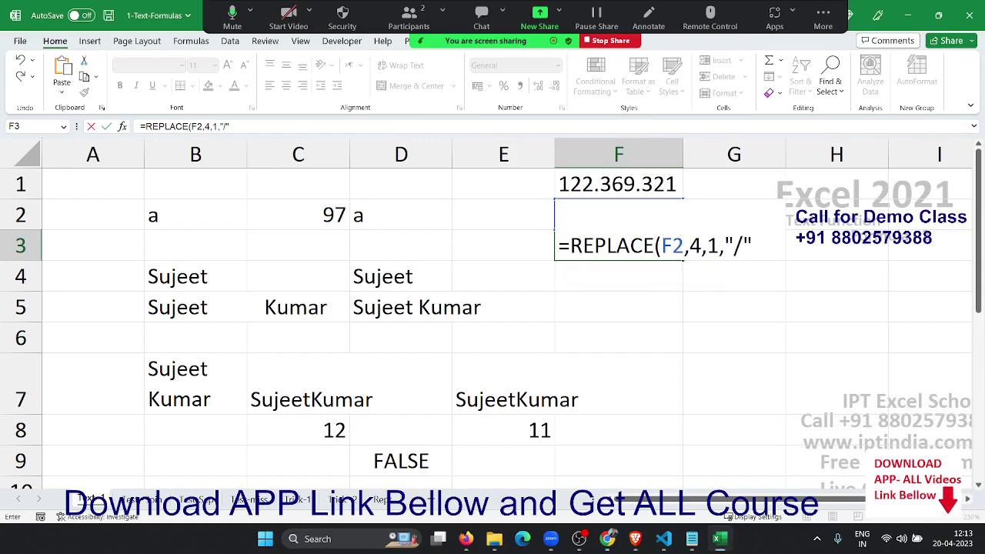
{"action": "left_click", "coordinate": [608, 538]}
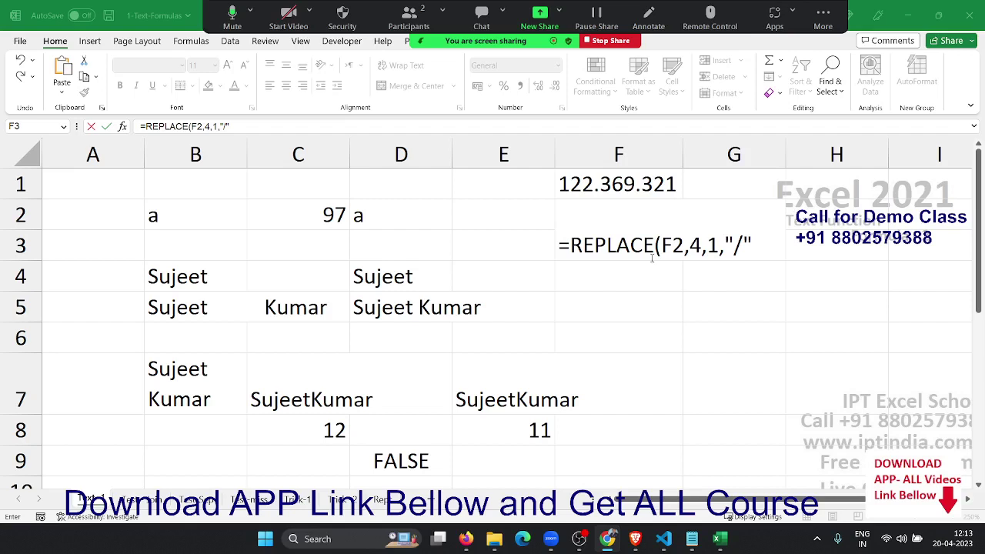
{"action": "key", "text": "Return"}
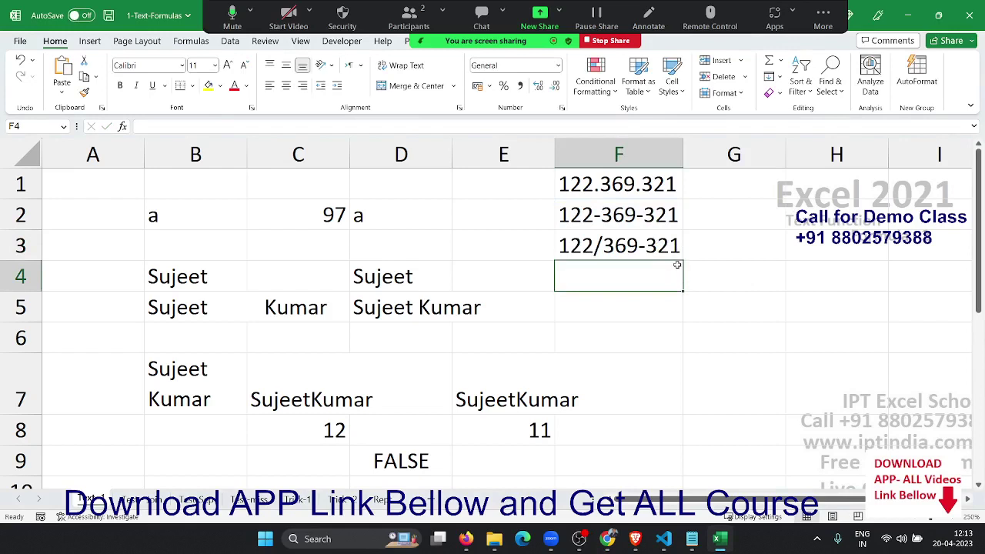
Step: Review F3's REPLACE formula and F2's SUBSTITUTE formula, leaving both unchanged
{"action": "key", "text": "Up"}
{"action": "key", "text": "F2"}
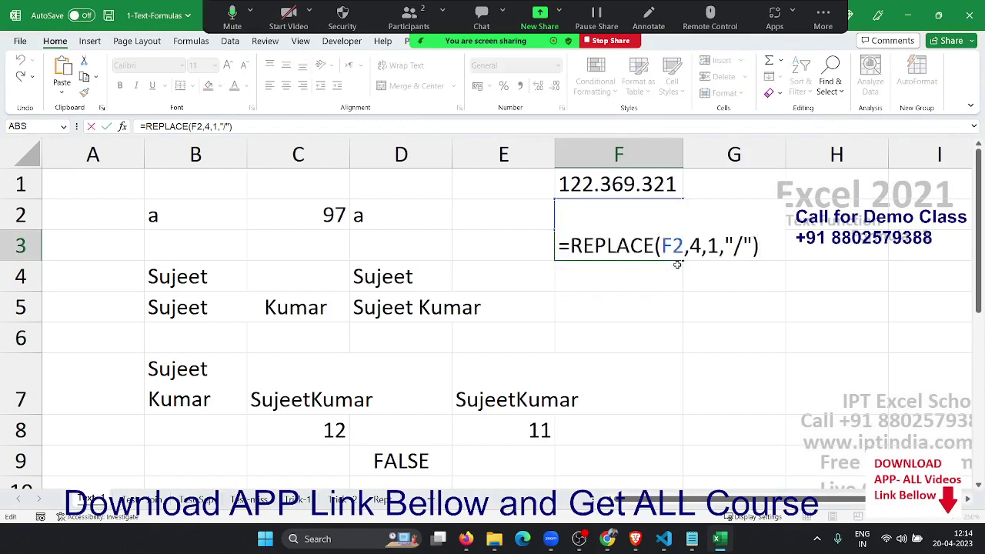
{"action": "key", "text": "Left"}
{"action": "key", "text": "Left"}
{"action": "key", "text": "Escape"}
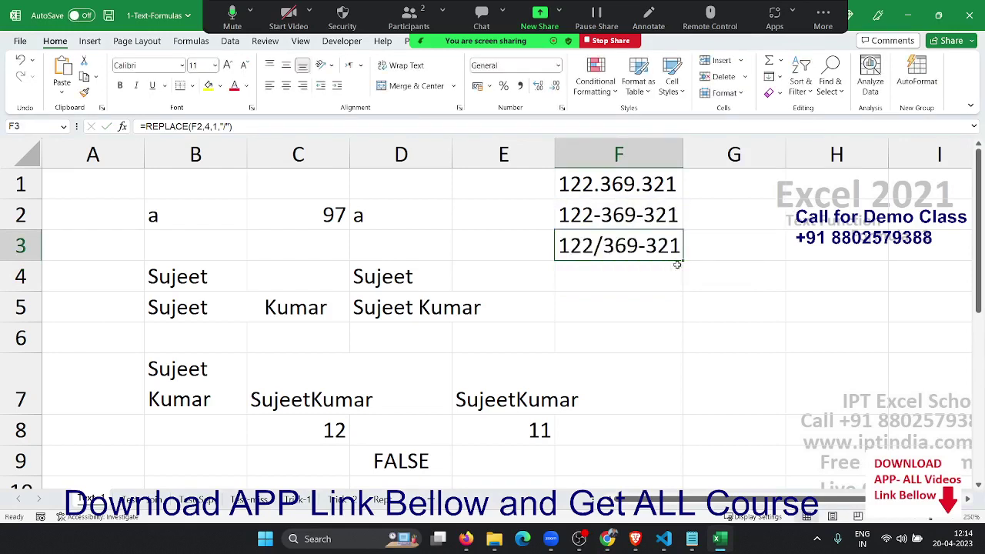
{"action": "key", "text": "Up"}
{"action": "key", "text": "Up"}
{"action": "key", "text": "Down"}
{"action": "key", "text": "F2"}
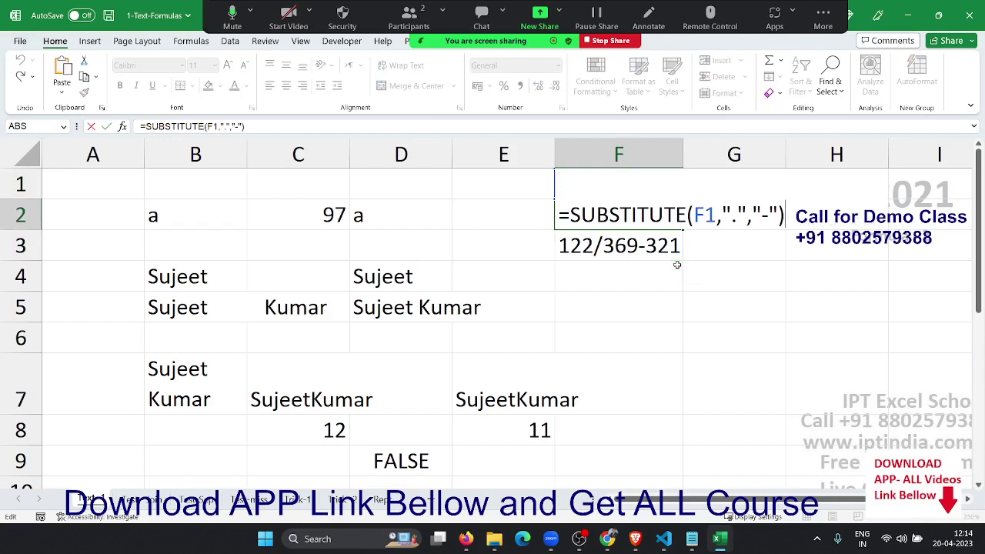
{"action": "key", "text": "Escape"}
{"action": "key", "text": "Down"}
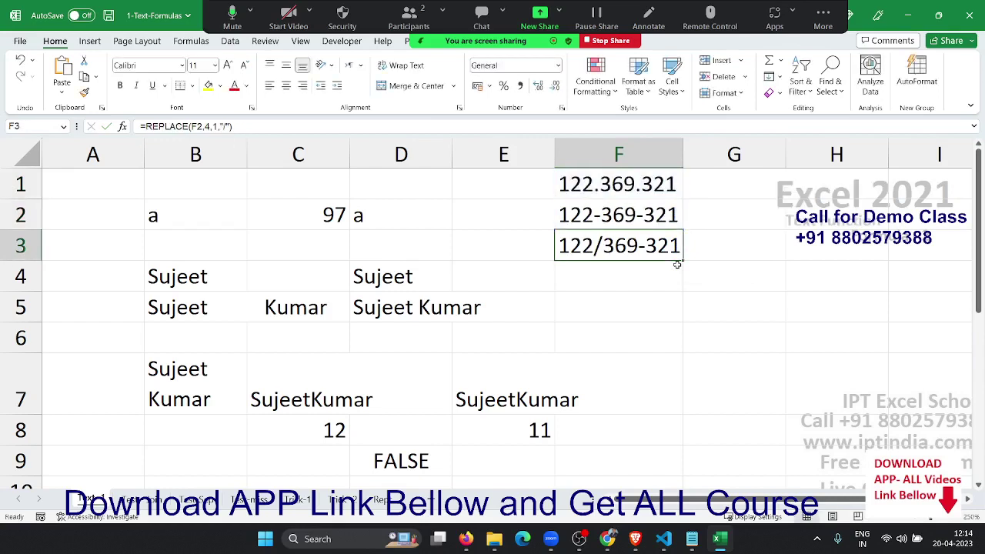
{"action": "key", "text": "F2"}
{"action": "key", "text": "Left"}
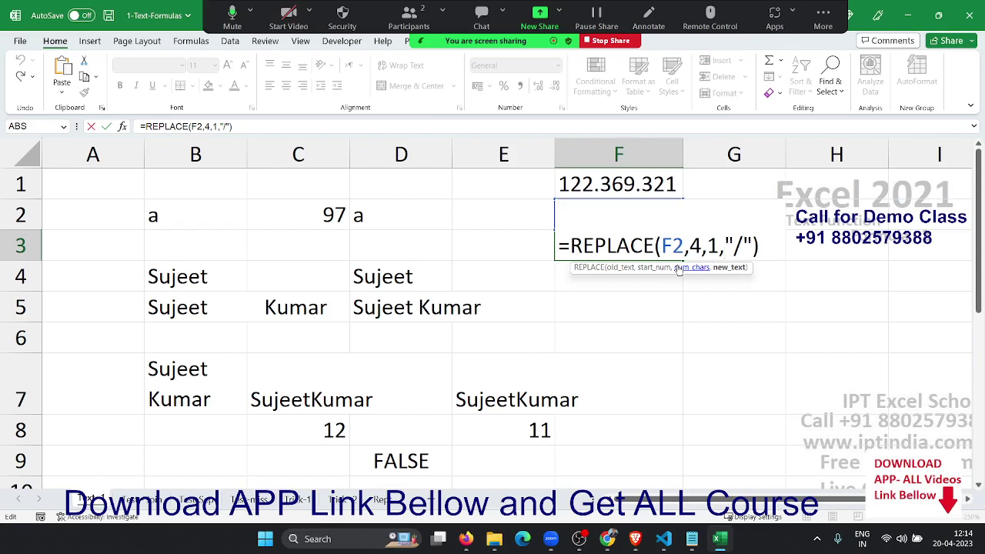
{"action": "key", "text": "Return"}
{"action": "key", "text": "Up"}
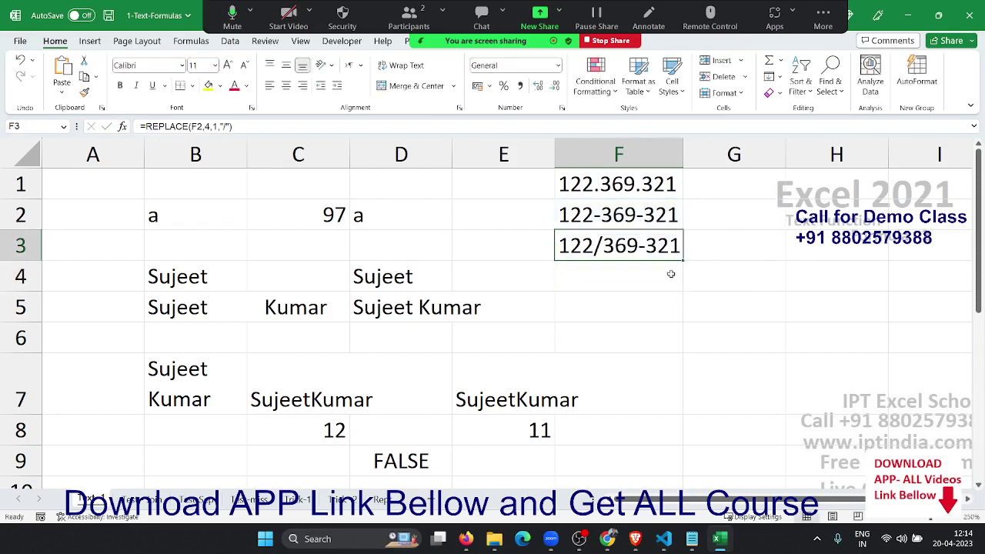
Step: Change F3's num_chars argument from 1 to 2 so it shows 122/69-321
{"action": "double_click", "coordinate": [620, 247]}
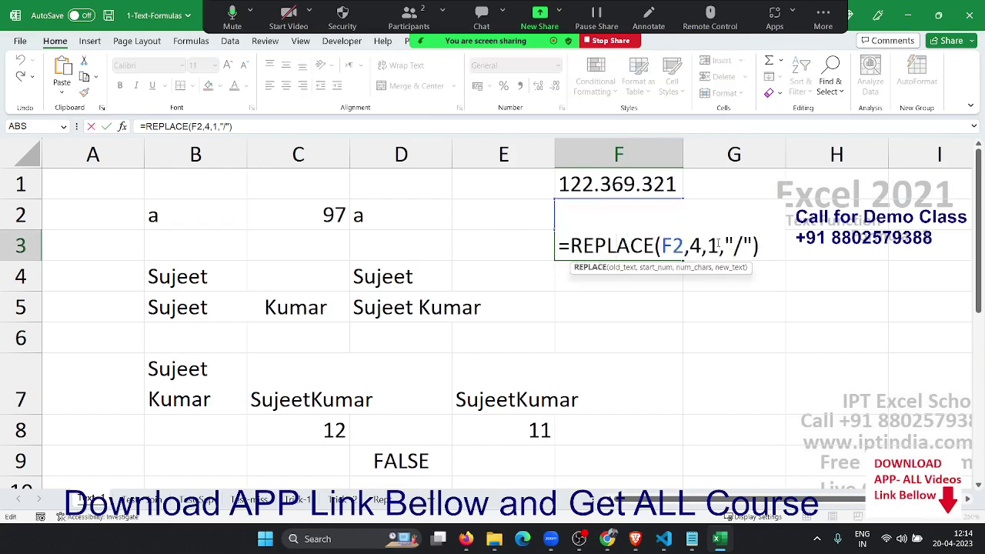
{"action": "type", "text": "2"}
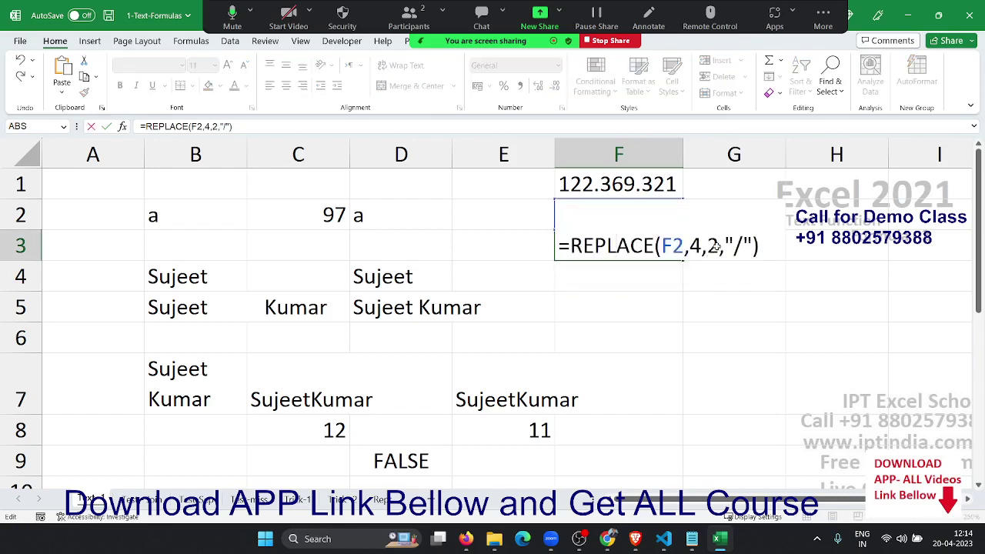
{"action": "key", "text": "Return"}
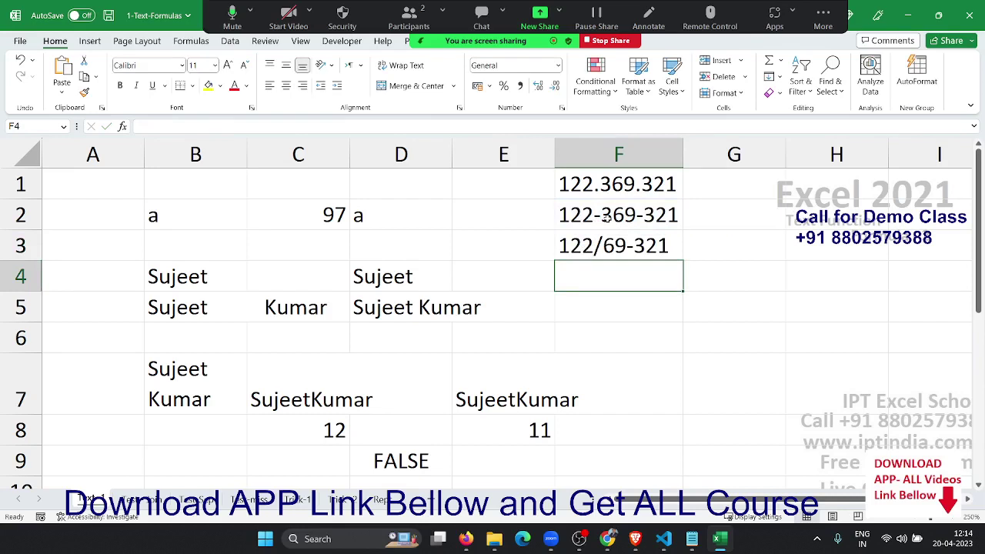
{"action": "key", "text": "Up"}
{"action": "key", "text": "Up"}
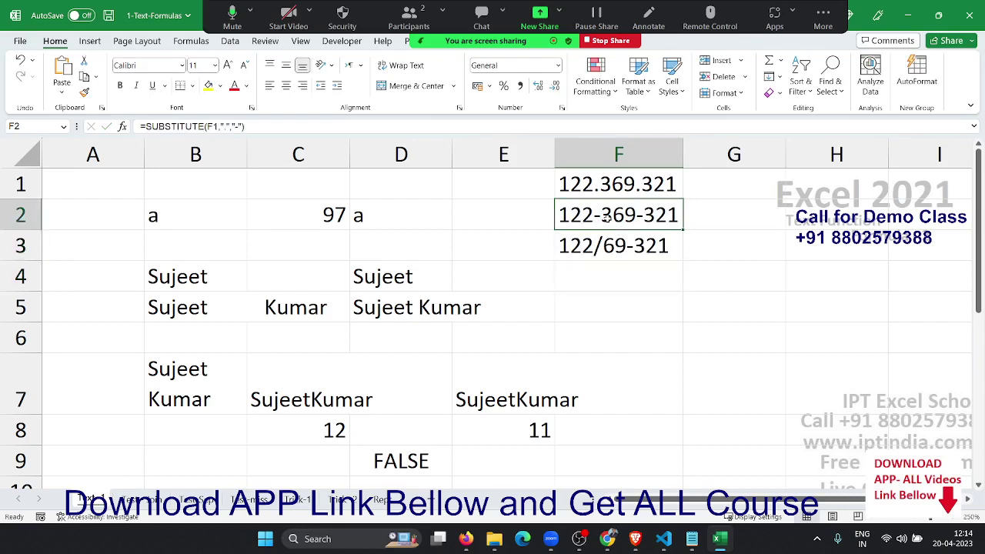
{"action": "key", "text": "Down"}
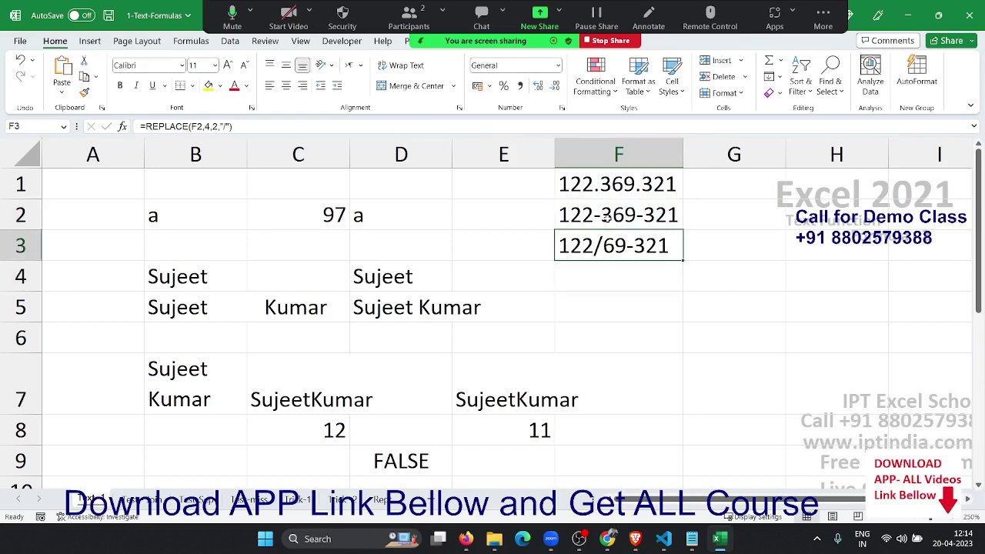
{"action": "key", "text": "F2"}
{"action": "key", "text": "Left"}
{"action": "key", "text": "Left"}
{"action": "key", "text": "Left"}
{"action": "key", "text": "Left"}
{"action": "key", "text": "Left"}
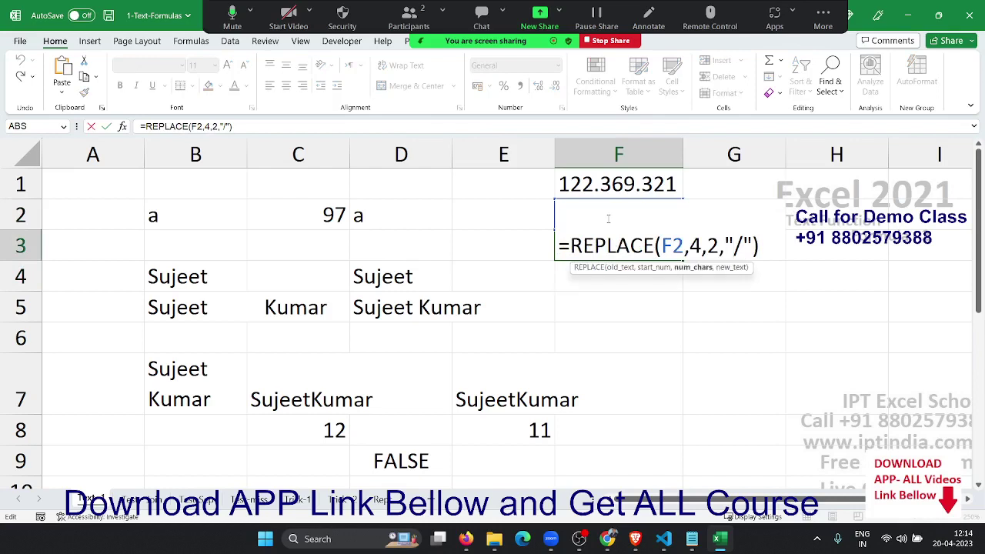
{"action": "key", "text": "Right"}
{"action": "key", "text": "Right"}
{"action": "key", "text": "Left"}
{"action": "key", "text": "Left"}
{"action": "key", "text": "Right"}
{"action": "key", "text": "Right"}
{"action": "key", "text": "shift+Right"}
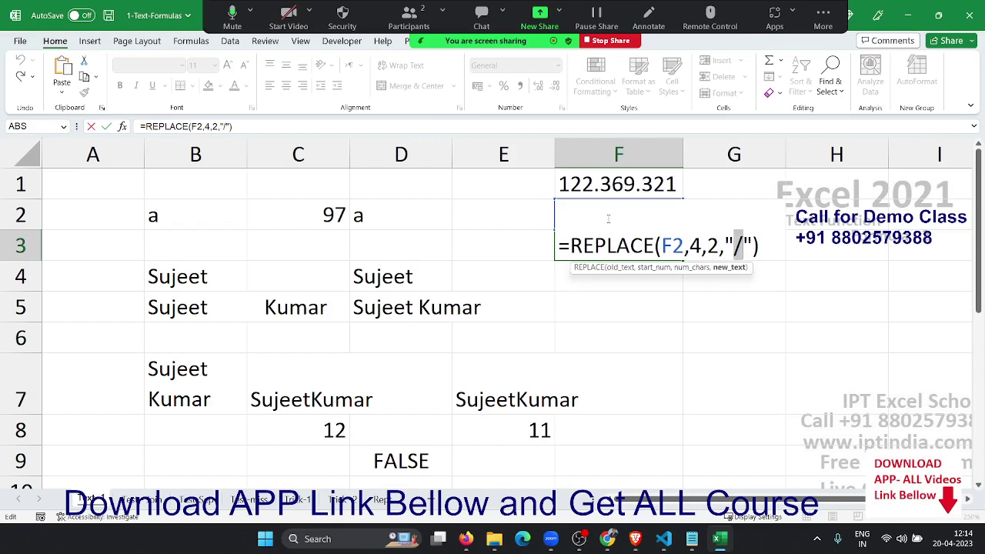
{"action": "type", "text": "//"}
{"action": "key", "text": "BackSpace"}
{"action": "key", "text": "shift+Left"}
{"action": "key", "text": "Return"}
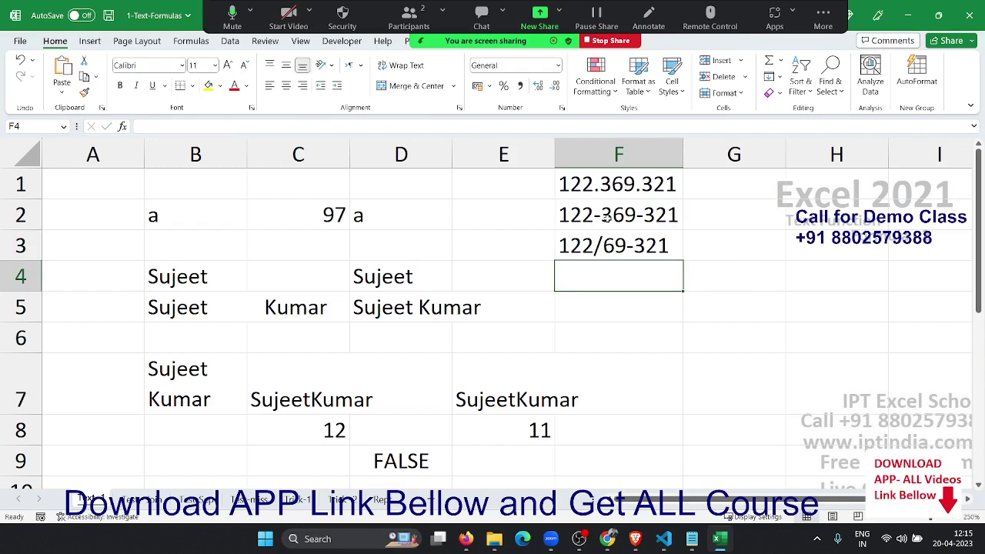
{"action": "key", "text": "Up"}
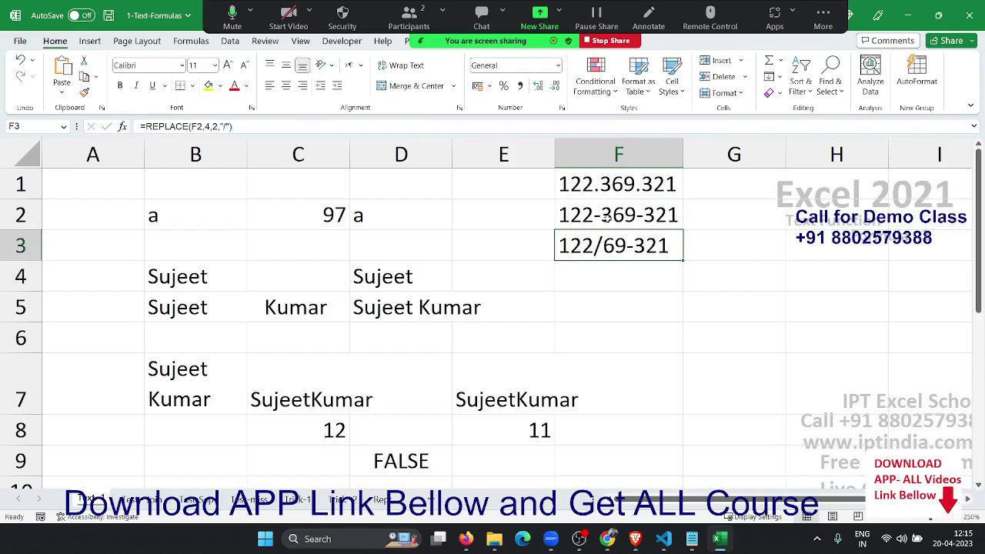
{"action": "key", "text": "alt+Tab"}
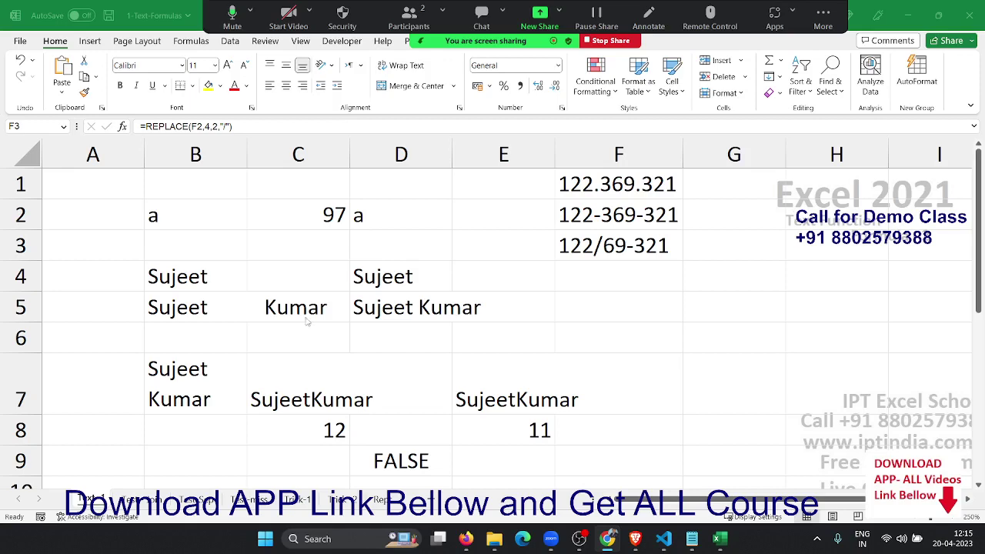
{"action": "scroll", "coordinate": [308, 322], "scroll_direction": "down", "scroll_amount": 2}
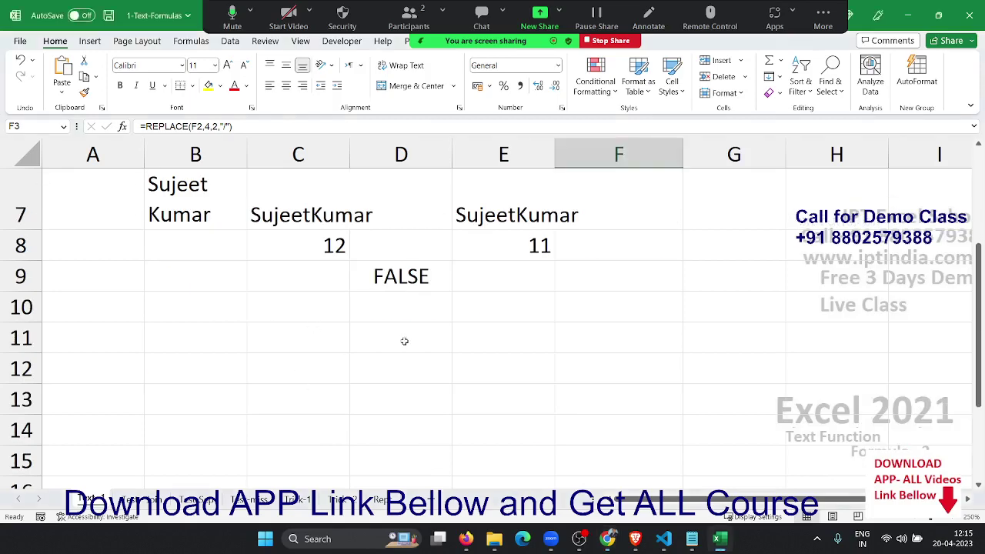
{"action": "scroll", "coordinate": [269, 348], "scroll_direction": "up", "scroll_amount": 1}
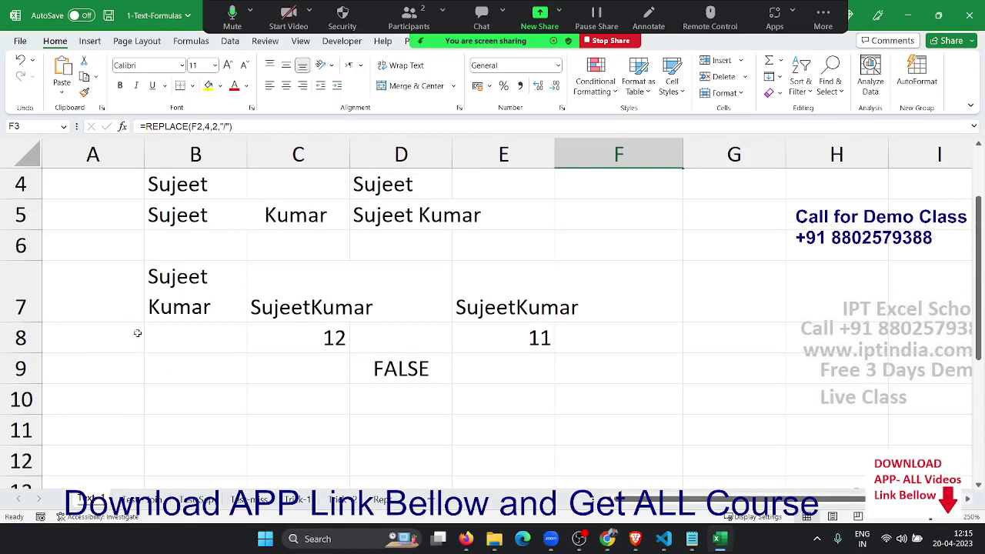
{"action": "left_click", "coordinate": [161, 302]}
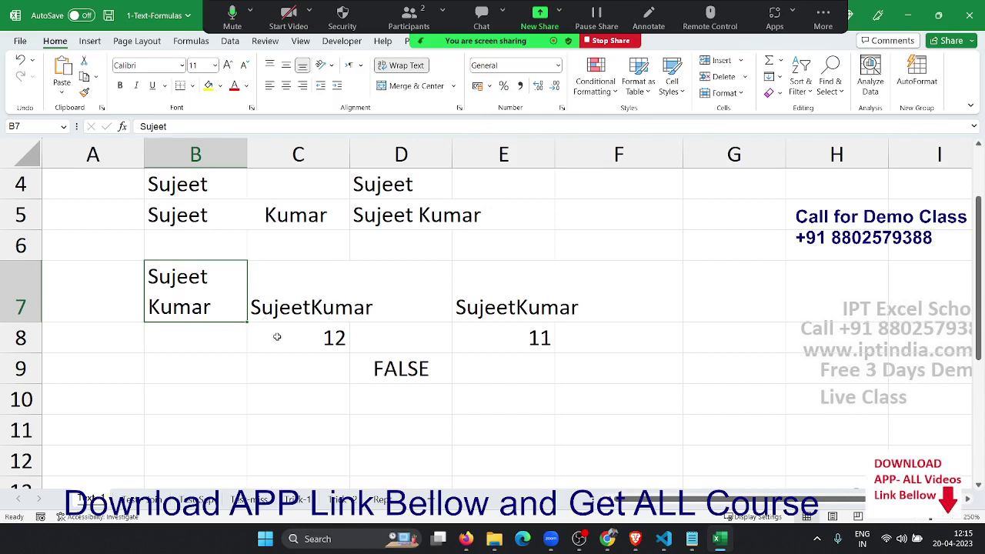
{"action": "left_click", "coordinate": [145, 366]}
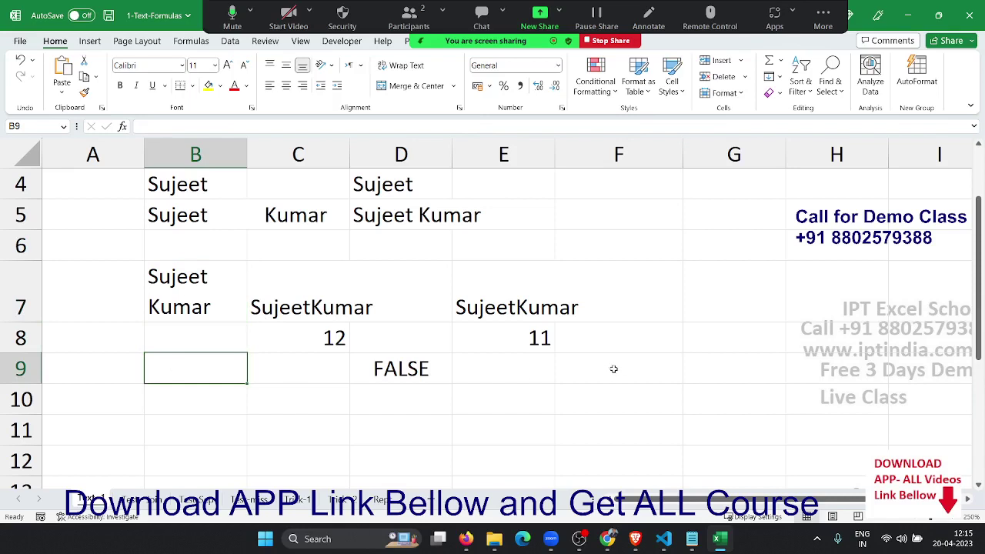
{"action": "type", "text": "=su"}
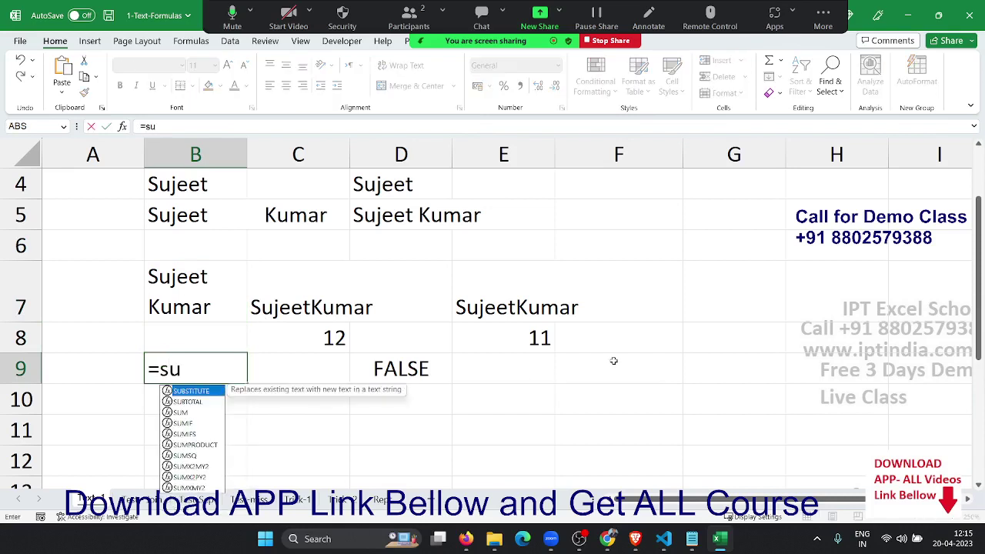
{"action": "type", "text": "v"}
{"action": "key", "text": "BackSpace"}
{"action": "type", "text": "b"}
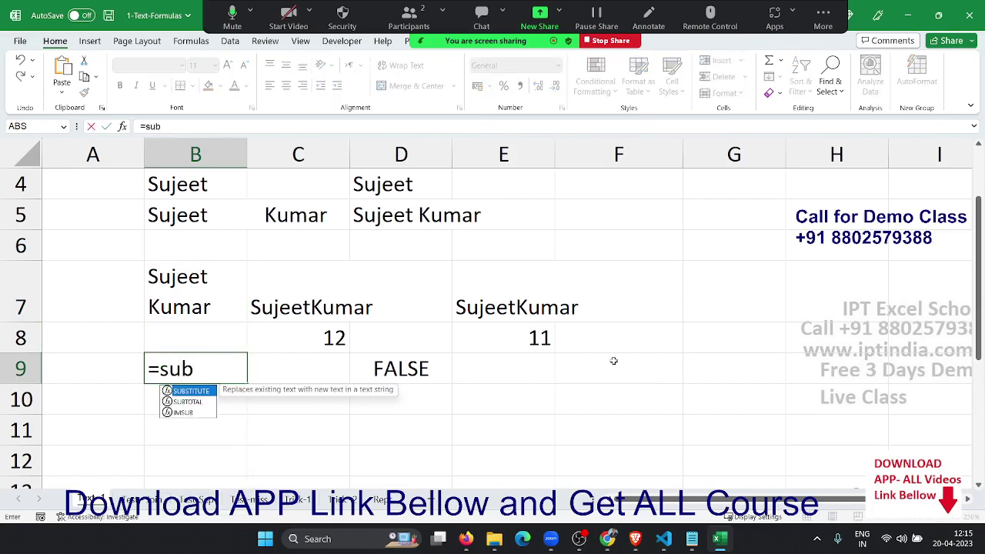
{"action": "key", "text": "Tab"}
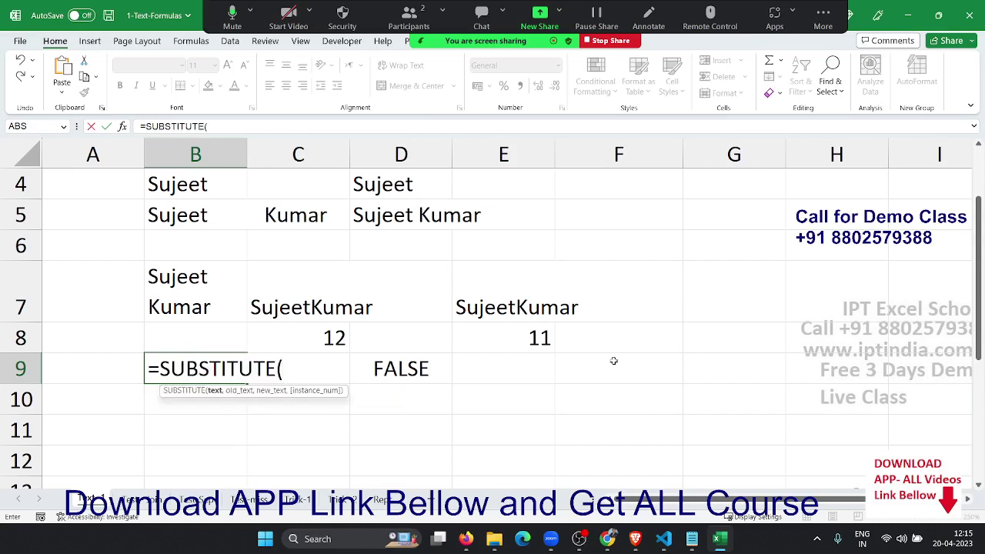
{"action": "key", "text": "Up"}
{"action": "key", "text": "Up"}
{"action": "type", "text": ","}
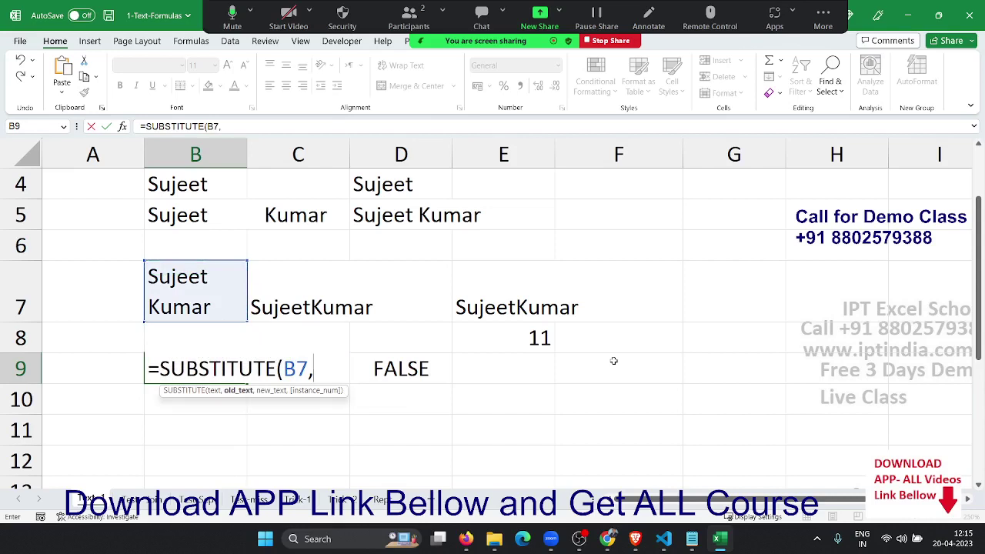
{"action": "type", "text": "\""}
{"action": "key", "text": "alt+Return"}
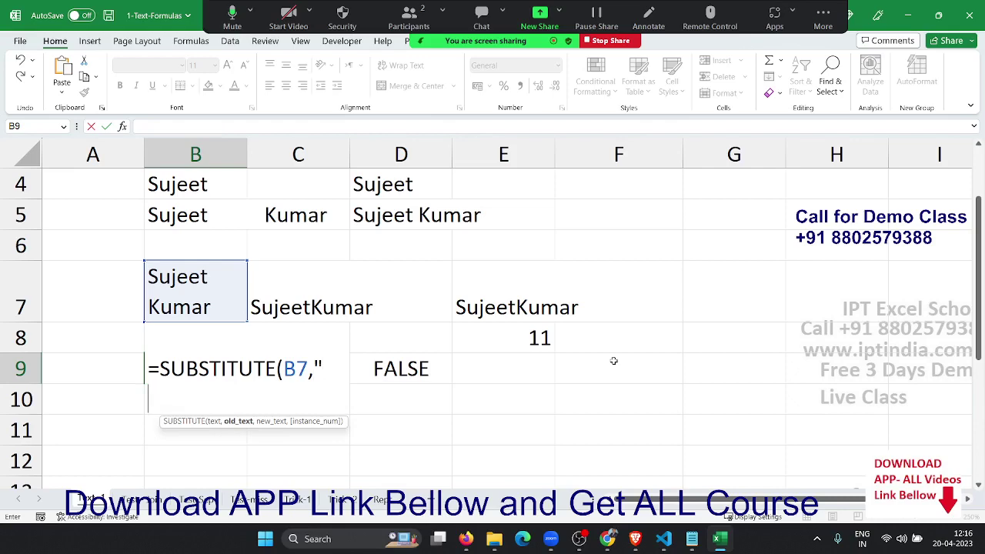
{"action": "key", "text": "Escape"}
Step: Show the existing CODE formula in C2 and CHAR formula in D2
{"action": "scroll", "coordinate": [613, 361], "scroll_direction": "up", "scroll_amount": 1}
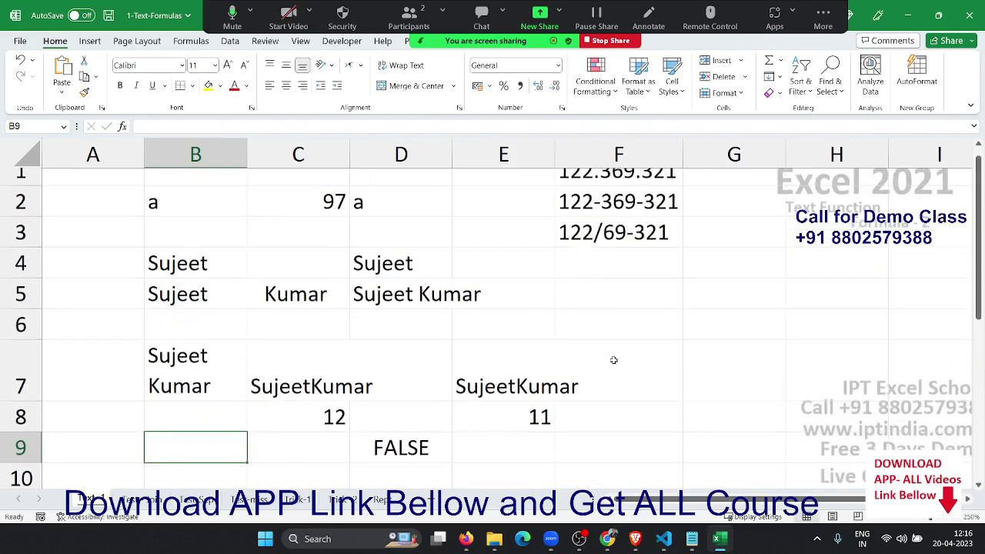
{"action": "double_click", "coordinate": [300, 215]}
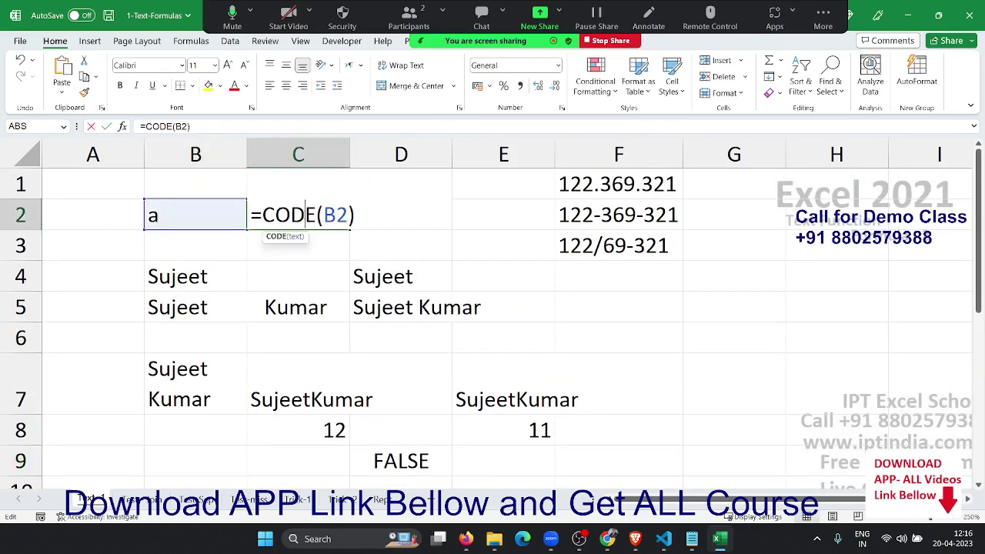
{"action": "key", "text": "Escape"}
{"action": "double_click", "coordinate": [380, 214]}
{"action": "key", "text": "Escape"}
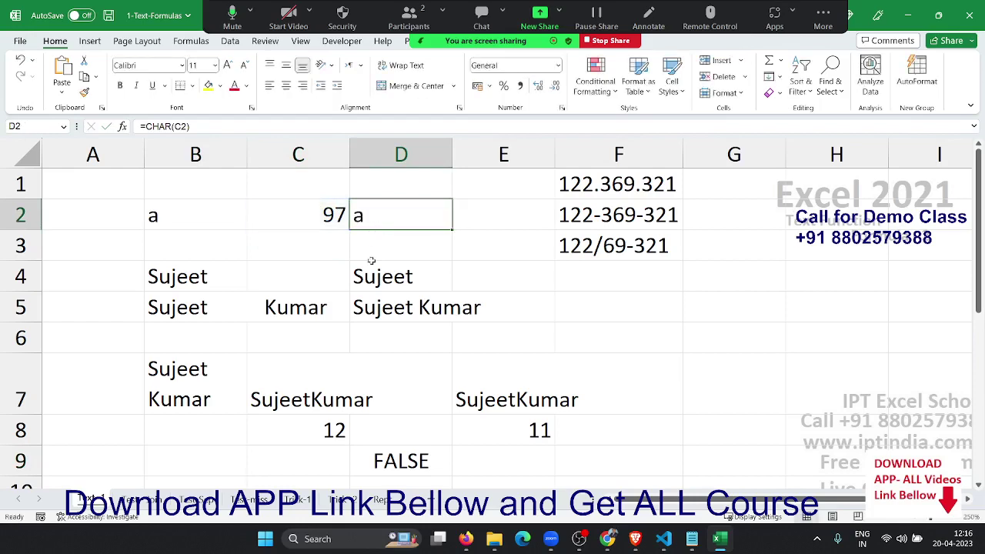
{"action": "scroll", "coordinate": [193, 329], "scroll_direction": "down", "scroll_amount": 4}
{"action": "scroll", "coordinate": [147, 308], "scroll_direction": "up", "scroll_amount": 3}
{"action": "scroll", "coordinate": [131, 343], "scroll_direction": "down", "scroll_amount": 1}
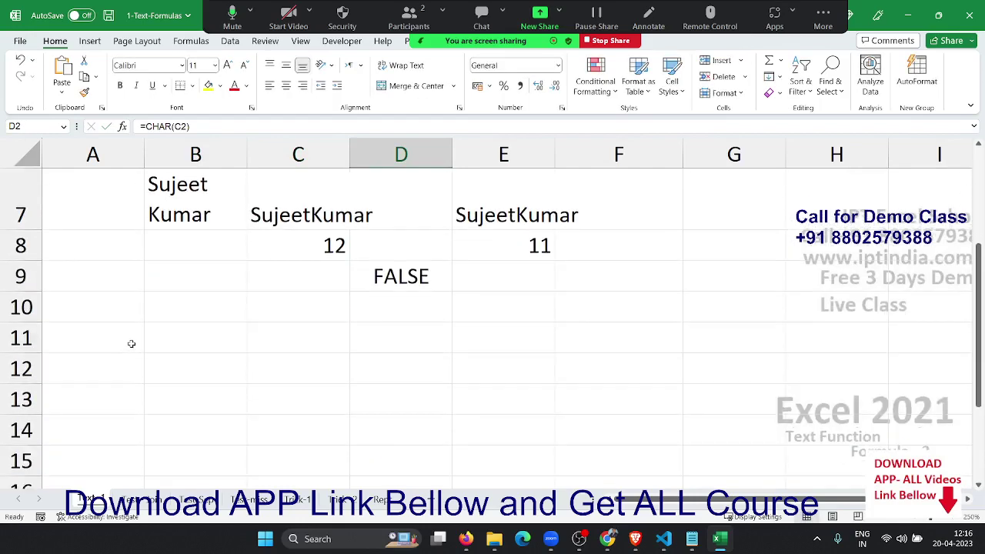
Step: Put a line break in A10 and enter =CODE(A10) in B10, returning 10
{"action": "left_click", "coordinate": [107, 306]}
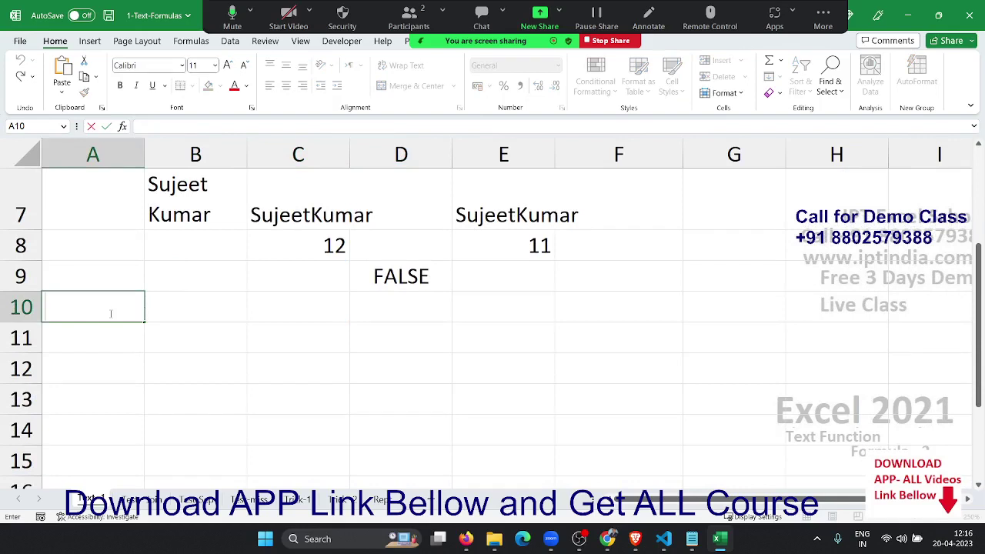
{"action": "key", "text": "alt+Return"}
{"action": "key", "text": "Return"}
{"action": "key", "text": "Up"}
{"action": "key", "text": "Right"}
{"action": "type", "text": "="}
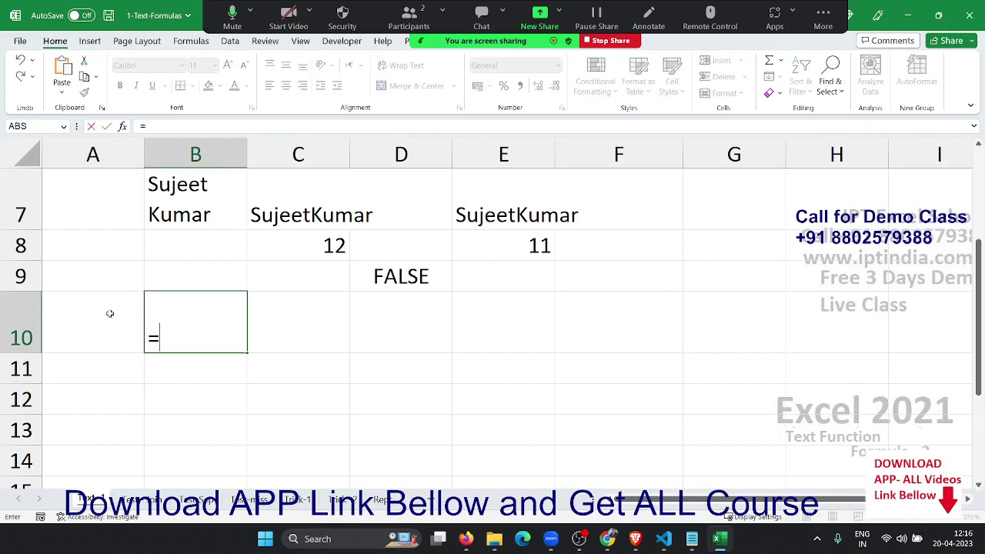
{"action": "type", "text": "cod"}
{"action": "key", "text": "Tab"}
{"action": "left_click", "coordinate": [110, 313]}
{"action": "key", "text": "Return"}
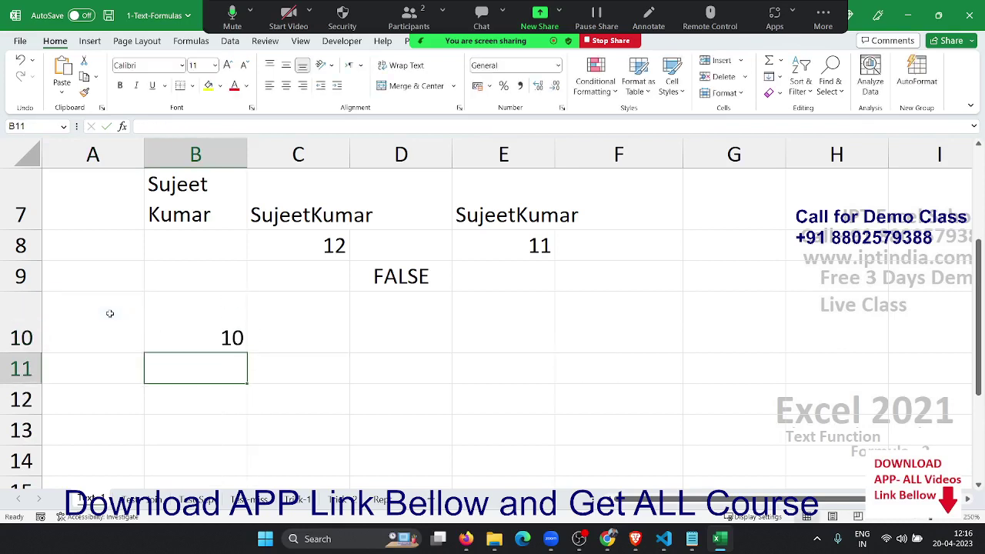
{"action": "key", "text": "Up"}
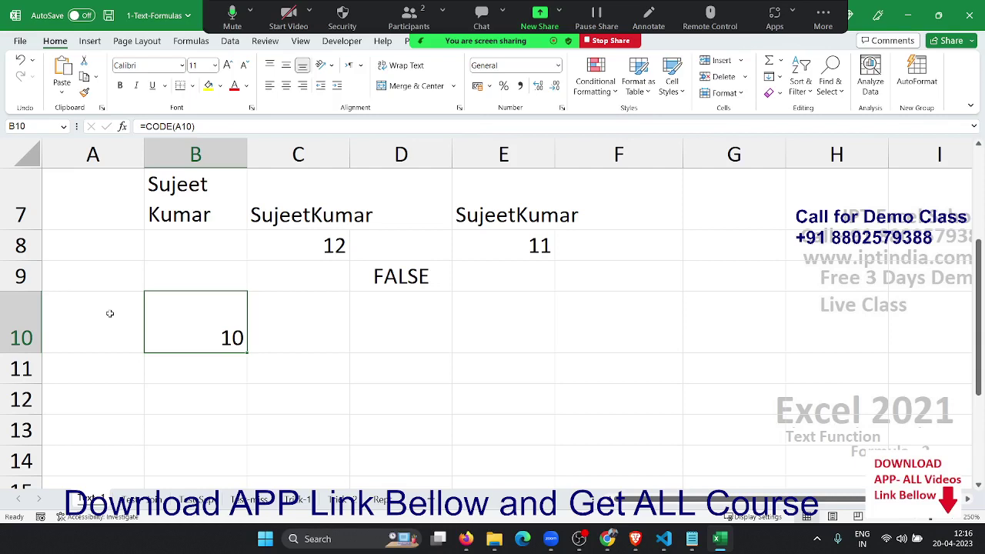
Step: Enter =CHAR(10) in C10
{"action": "key", "text": "Right"}
{"action": "type", "text": "=c"}
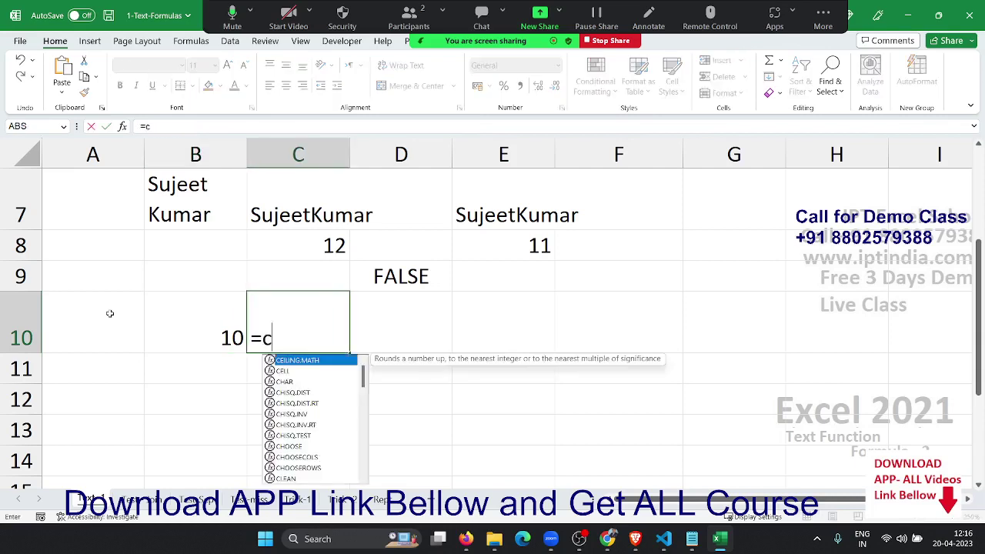
{"action": "type", "text": "h"}
{"action": "key", "text": "Tab"}
{"action": "type", "text": "10"}
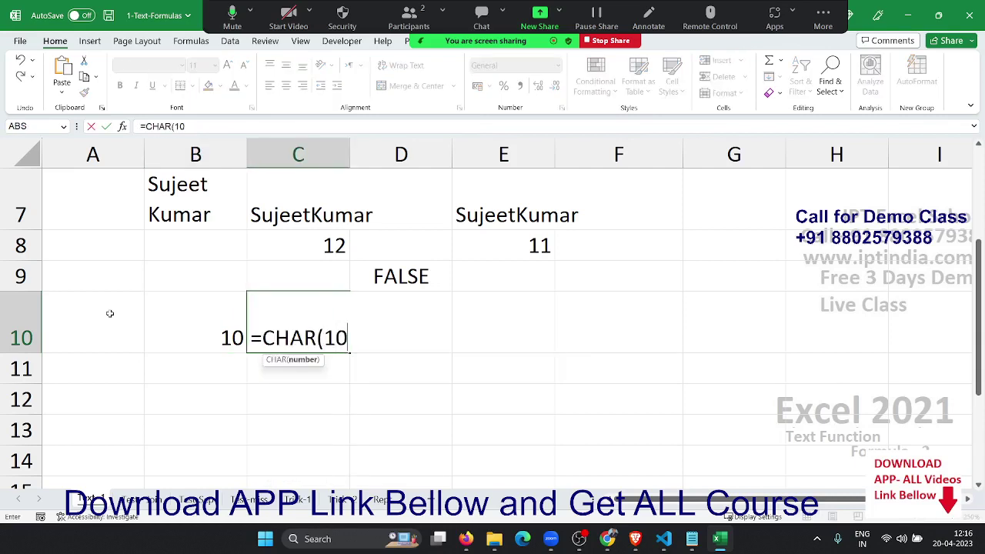
{"action": "type", "text": ")"}
{"action": "key", "text": "ctrl+Return"}
Step: Enter =A10=C10 in D10 to show TRUE, then settle on B11
{"action": "key", "text": "Right"}
{"action": "type", "text": "="}
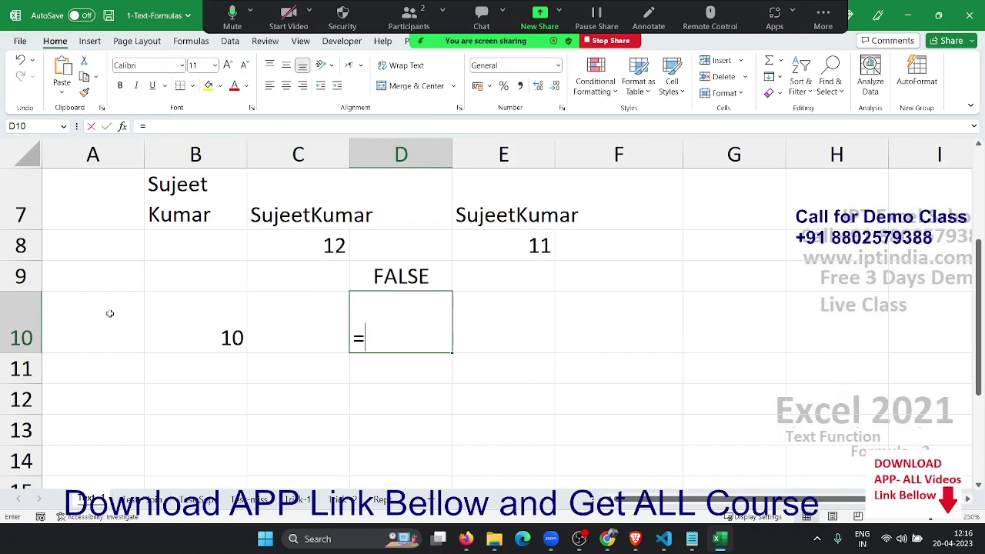
{"action": "key", "text": "Left"}
{"action": "key", "text": "Left"}
{"action": "key", "text": "Left"}
{"action": "type", "text": "="}
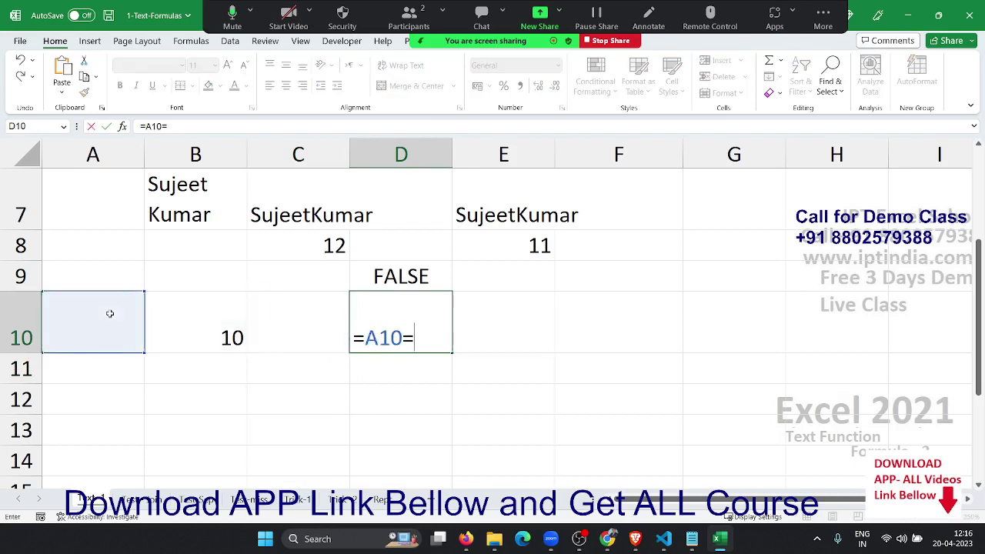
{"action": "key", "text": "Left"}
{"action": "key", "text": "Return"}
{"action": "key", "text": "Up"}
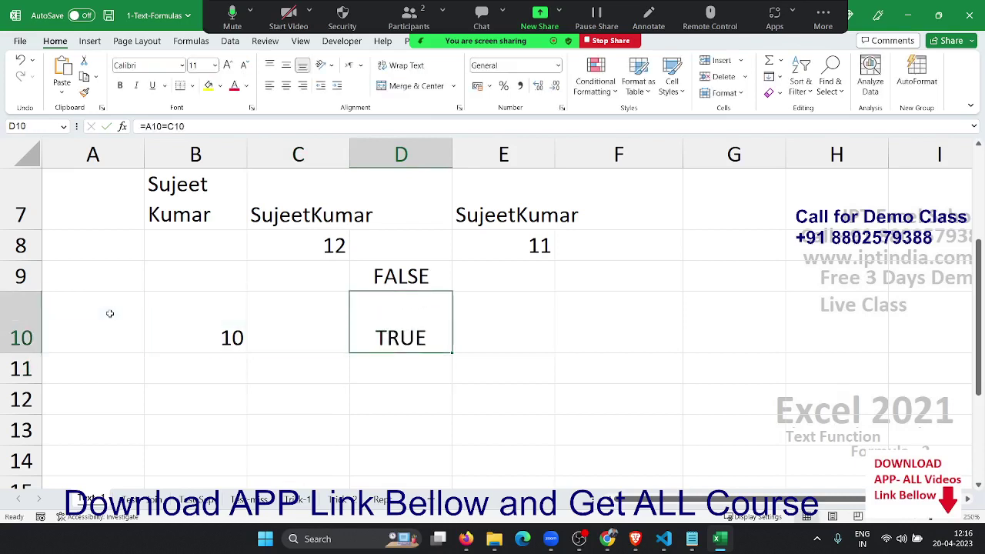
{"action": "key", "text": "Down"}
{"action": "key", "text": "Down"}
{"action": "key", "text": "Left"}
{"action": "key", "text": "Left"}
{"action": "key", "text": "Up"}
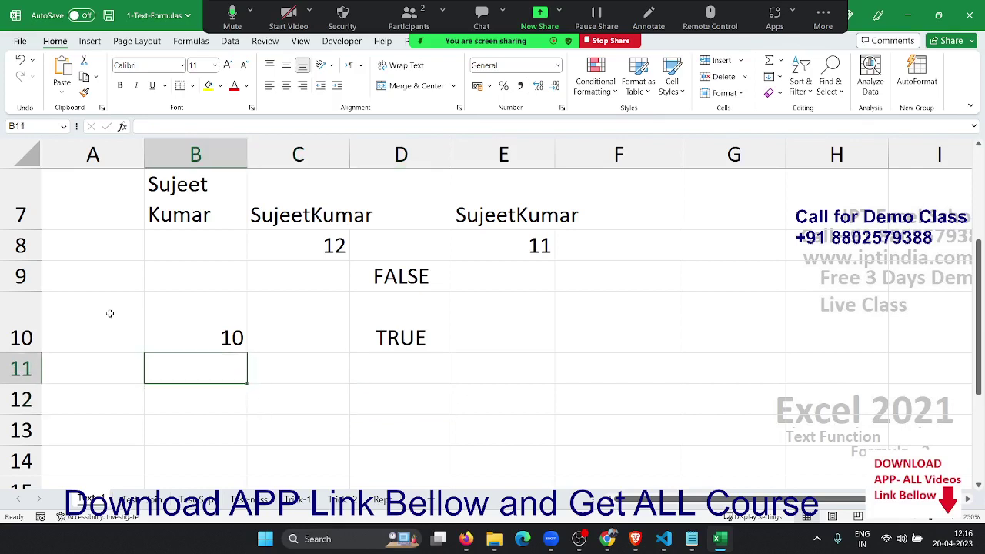
Step: Enter =SUBSTITUTE(B7,CHAR(10)," ") in B11 to put the name on one line
{"action": "type", "text": "=sub"}
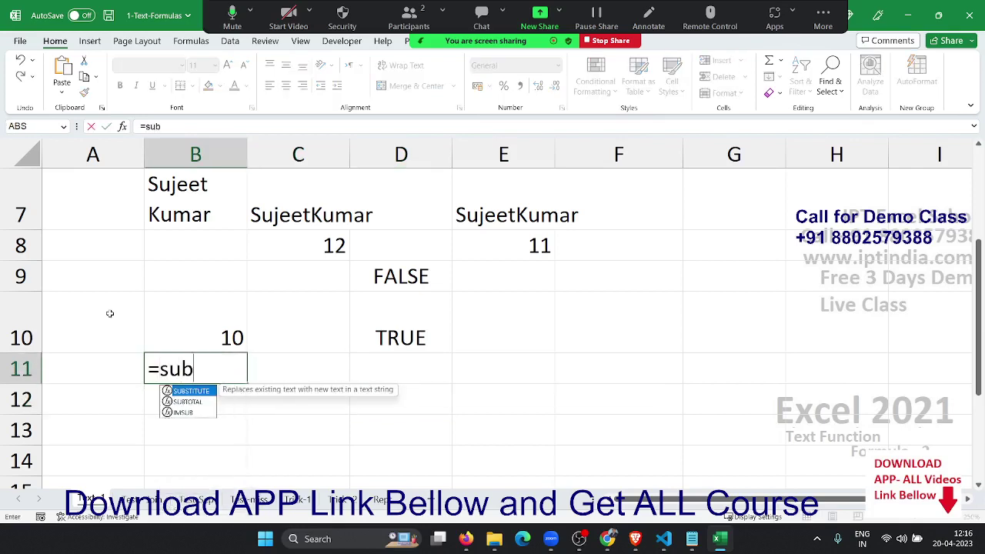
{"action": "key", "text": "Tab"}
{"action": "key", "text": "Up"}
{"action": "key", "text": "Up"}
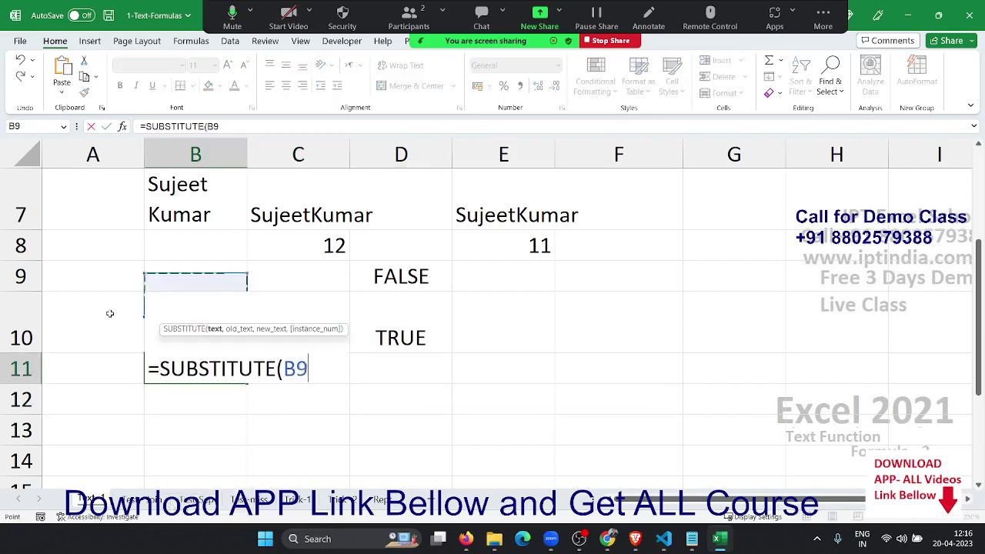
{"action": "key", "text": "Up"}
{"action": "key", "text": "Up"}
{"action": "key", "text": "Up"}
{"action": "key", "text": "Down"}
{"action": "type", "text": ","}
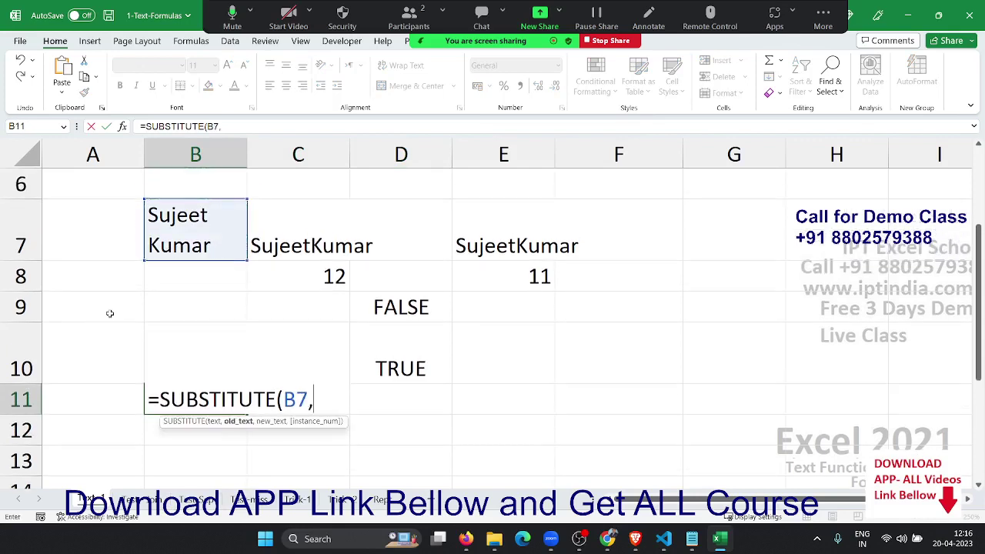
{"action": "type", "text": "ch"}
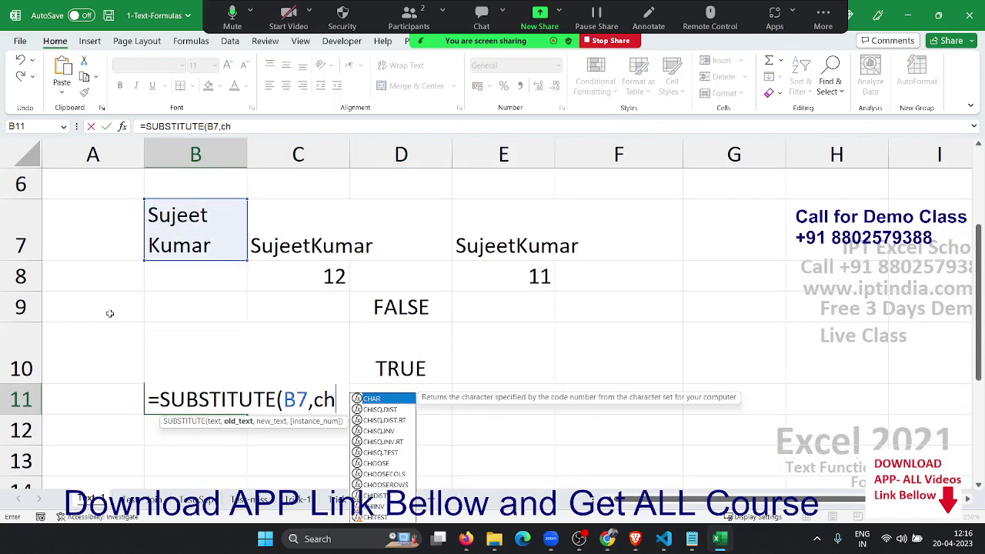
{"action": "key", "text": "Tab"}
{"action": "type", "text": "10"}
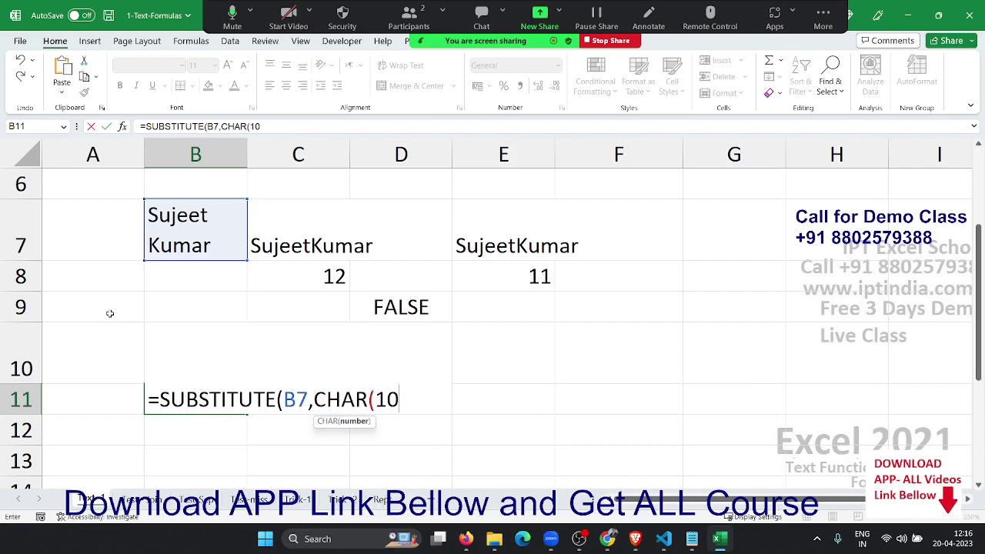
{"action": "type", "text": "),\" \""}
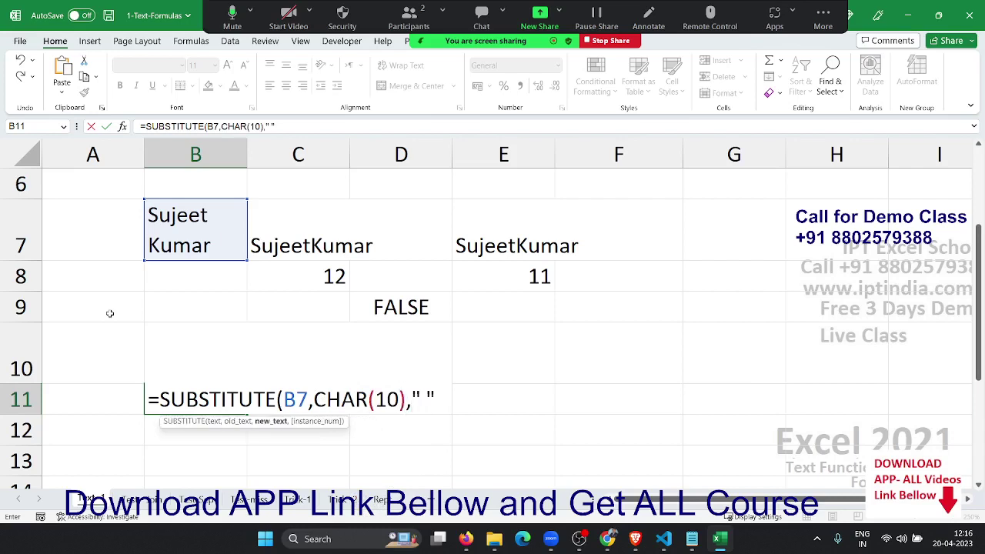
{"action": "type", "text": ")"}
{"action": "key", "text": "Return"}
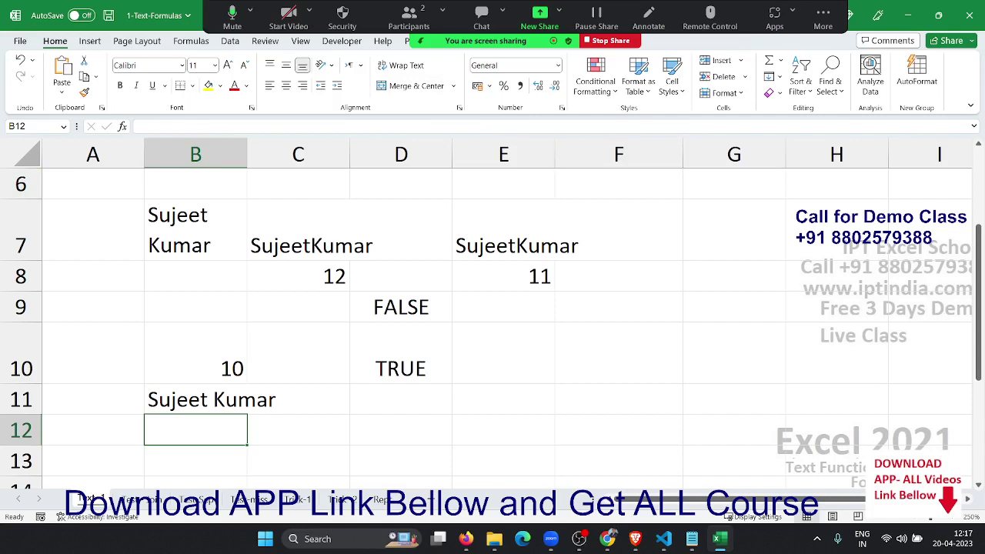
Step: Switch away and back to Excel, then open another worksheet of text examples
{"action": "key", "text": "alt+Tab"}
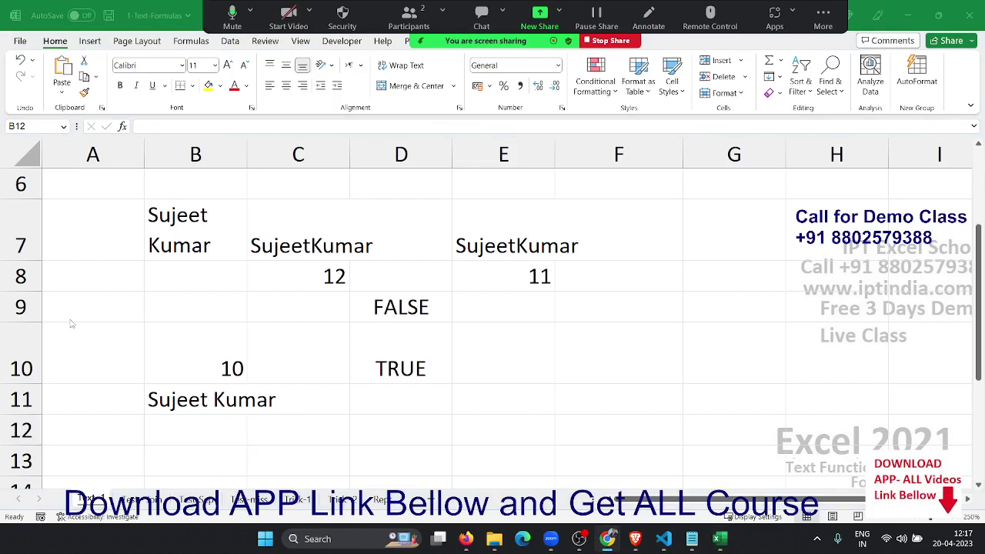
{"action": "key", "text": "alt+Tab"}
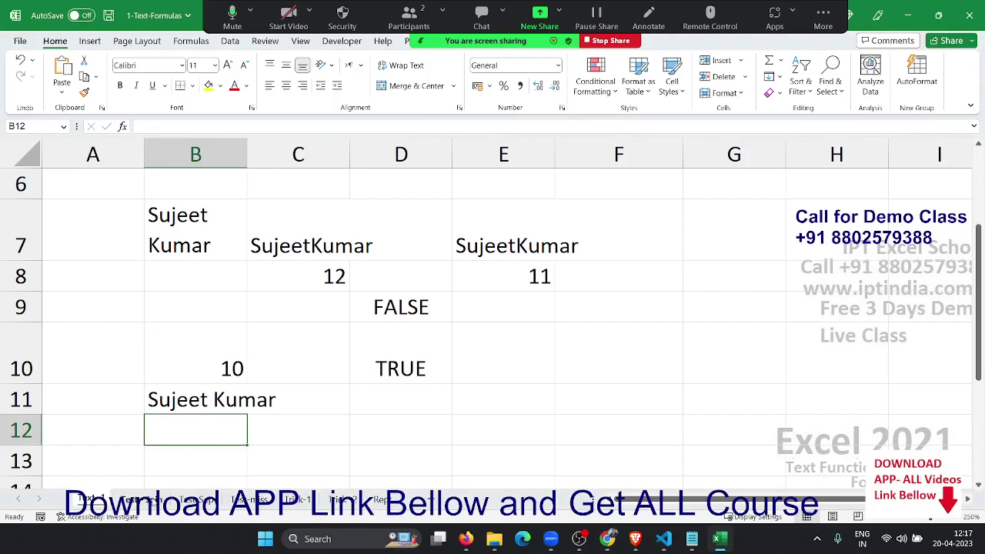
{"action": "left_click", "coordinate": [138, 499]}
{"action": "scroll", "coordinate": [66, 277], "scroll_direction": "up", "scroll_amount": 4}
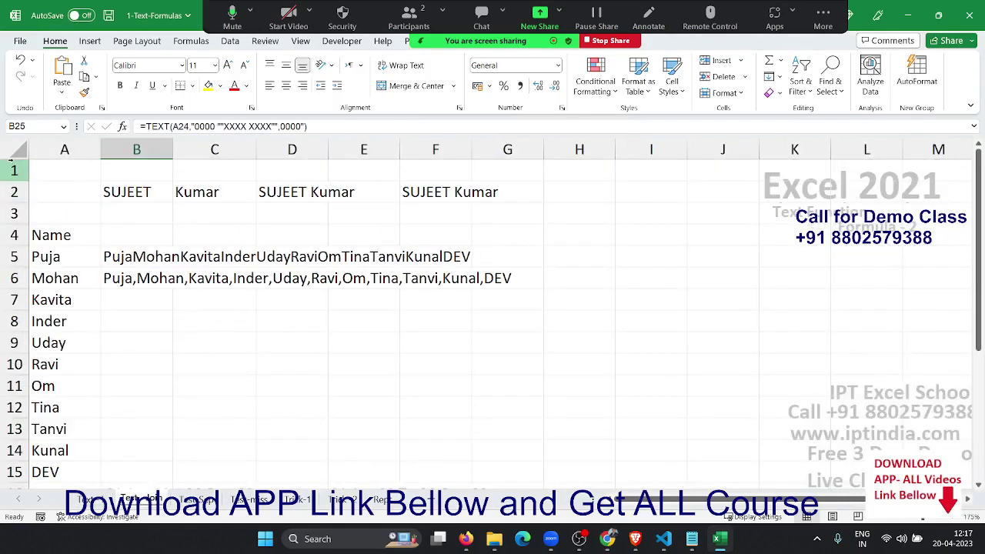
Step: Clear the worksheet and enter a sample first name in B2 and surname in C2
{"action": "left_click", "coordinate": [19, 146]}
{"action": "key", "text": "ctrl+minus"}
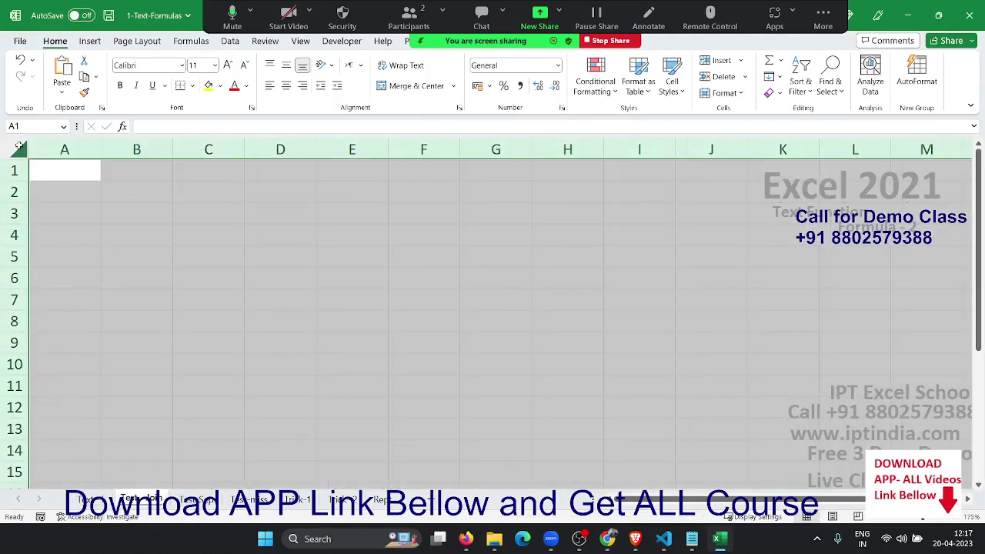
{"action": "key", "text": "ctrl+Home"}
{"action": "key", "text": "Right"}
{"action": "key", "text": "Down"}
{"action": "type", "text": "Su"}
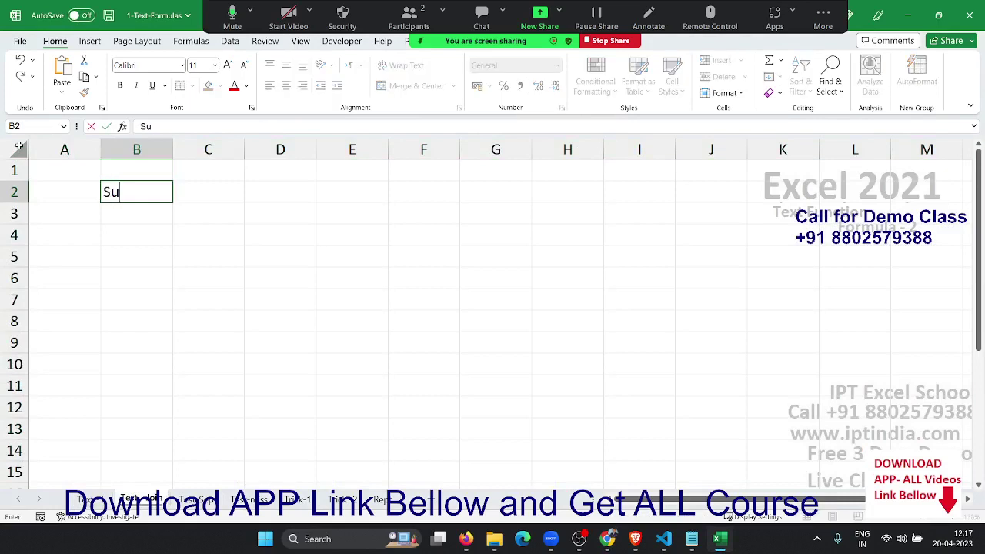
{"action": "type", "text": "jeet"}
{"action": "key", "text": "Tab"}
{"action": "type", "text": "K"}
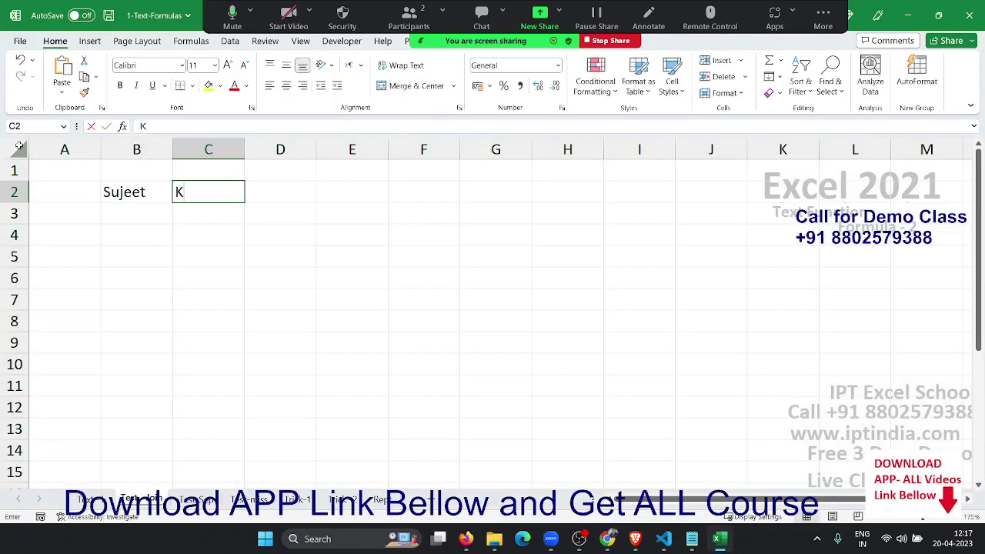
{"action": "type", "text": "umar"}
{"action": "key", "text": "Tab"}
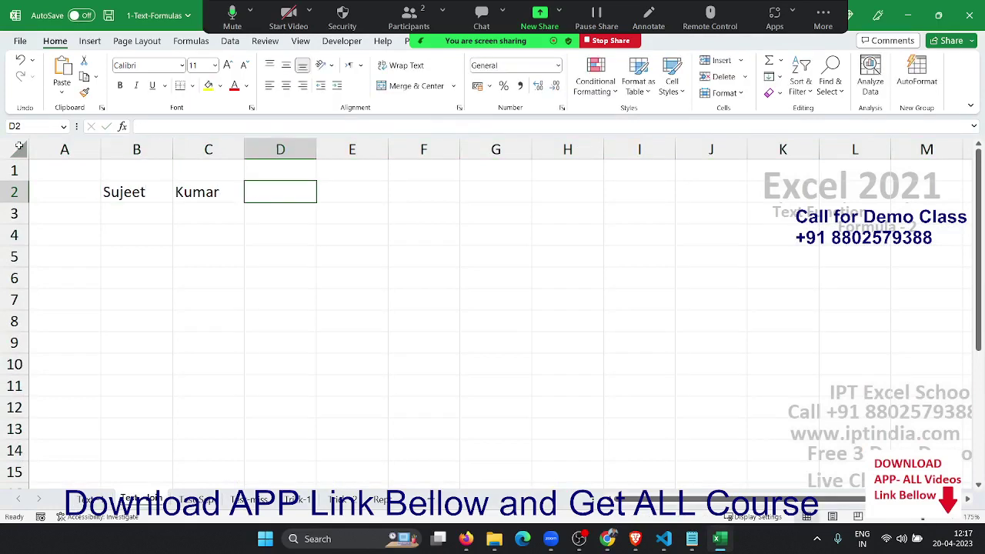
Step: Enter =CONCATENATE(B2," ",C2) in D2 to join the names with a space
{"action": "type", "text": "="}
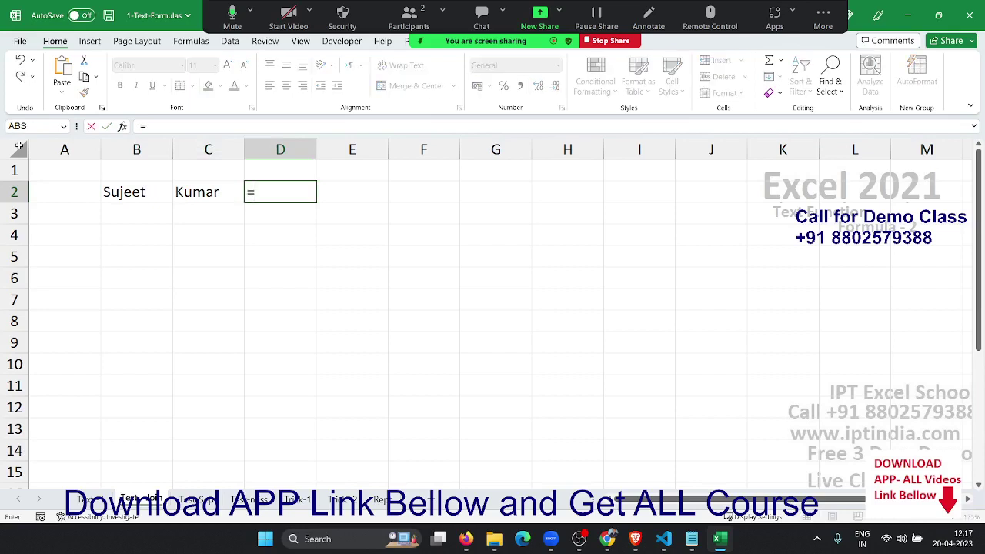
{"action": "type", "text": "S"}
{"action": "key", "text": "BackSpace"}
{"action": "type", "text": "con"}
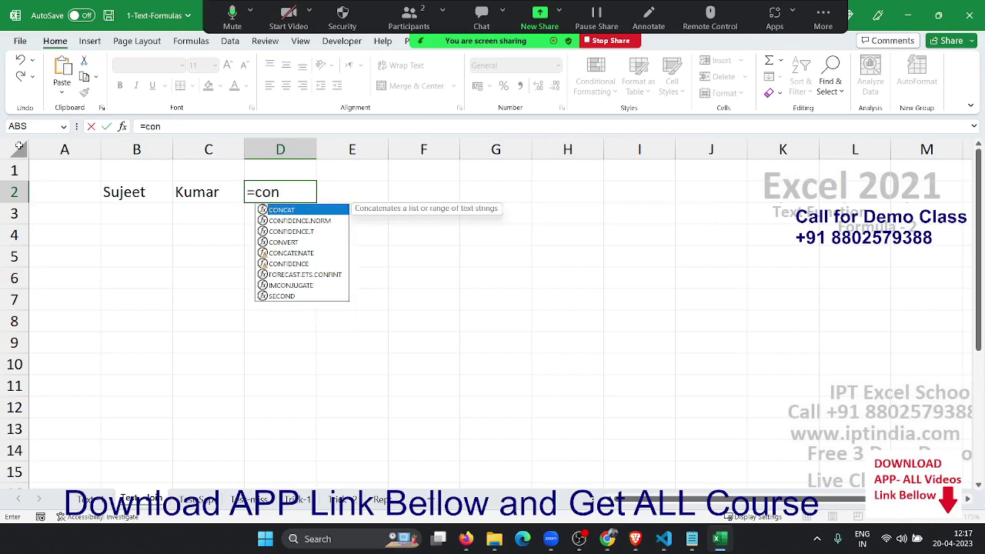
{"action": "key", "text": "Down"}
{"action": "key", "text": "Down"}
{"action": "key", "text": "Down"}
{"action": "key", "text": "Down"}
{"action": "key", "text": "Tab"}
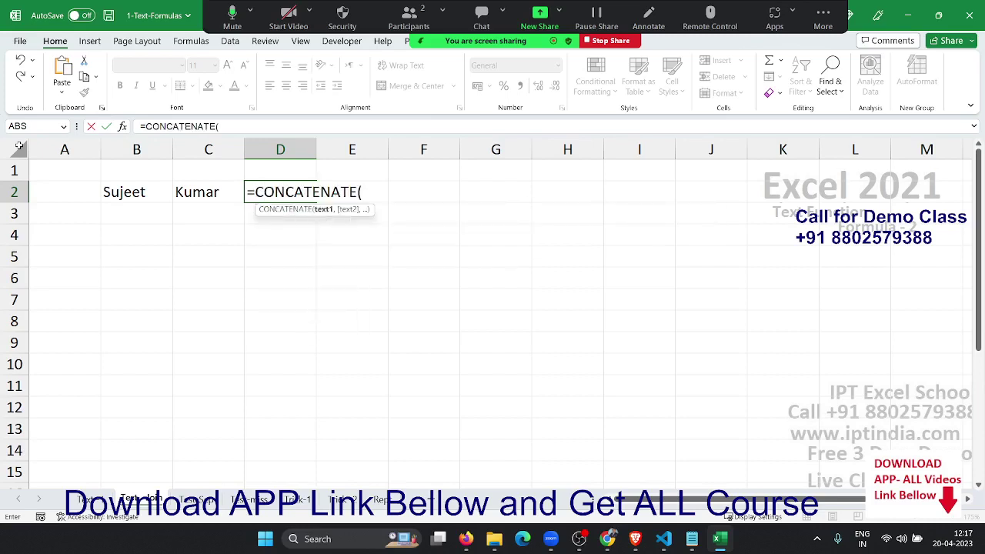
{"action": "left_click", "coordinate": [131, 194]}
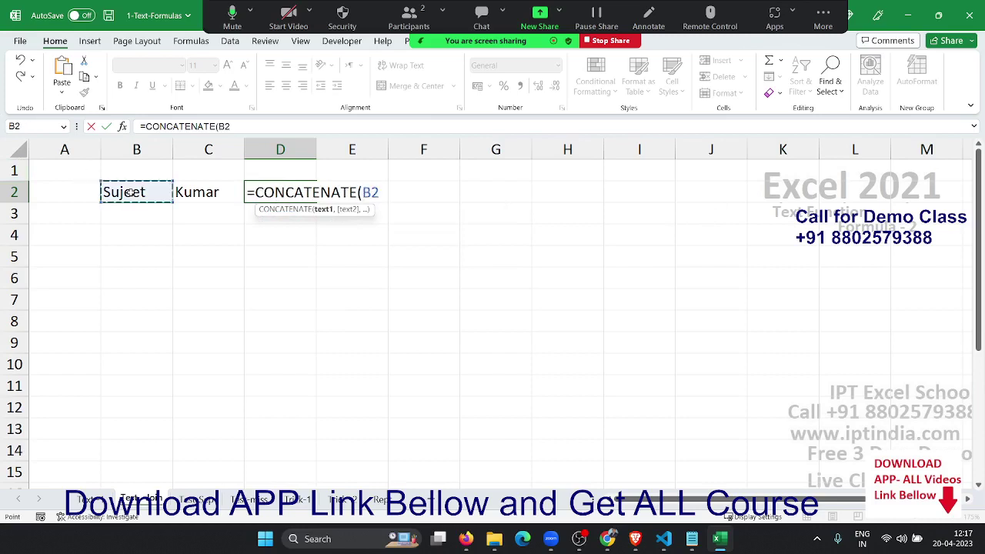
{"action": "type", "text": ",\" \""}
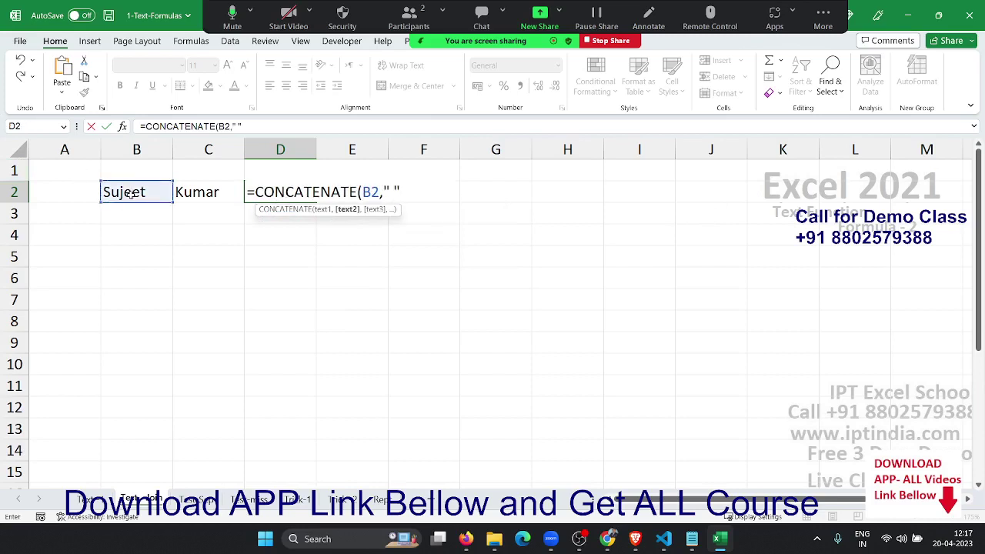
{"action": "type", "text": ","}
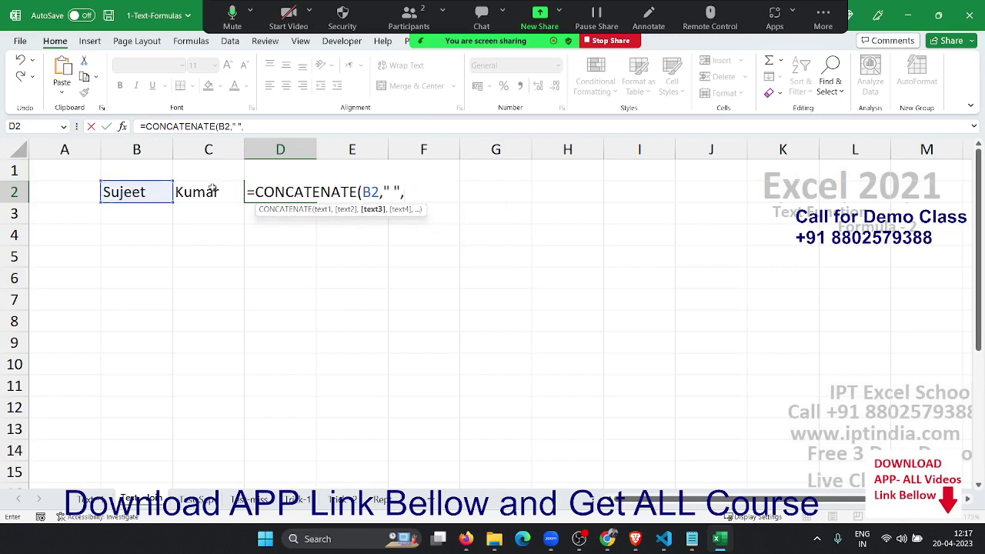
{"action": "left_click", "coordinate": [211, 191]}
{"action": "key", "text": "Return"}
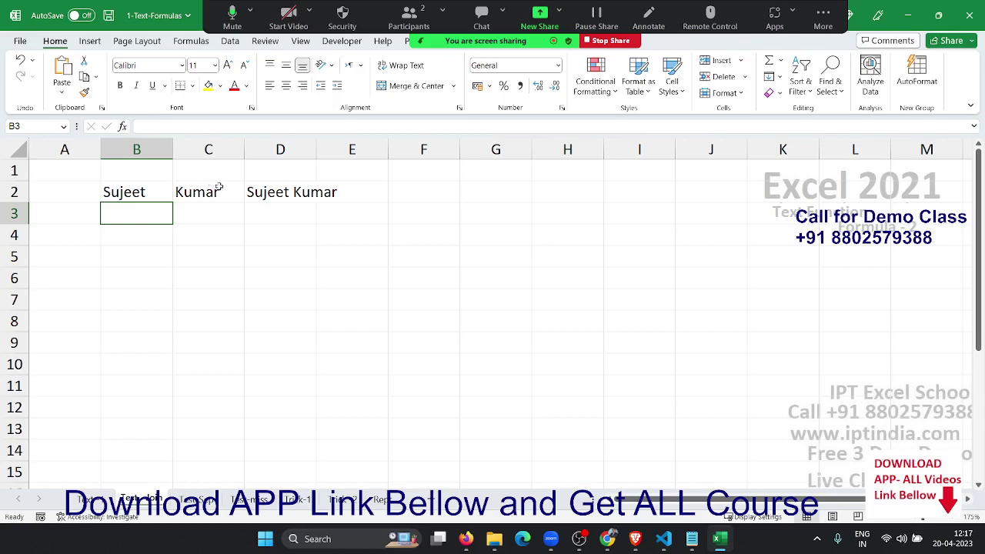
Step: Enter =B2&" "&C2 in F2 for the same full name, then move to B4
{"action": "left_click", "coordinate": [431, 185]}
{"action": "type", "text": "="}
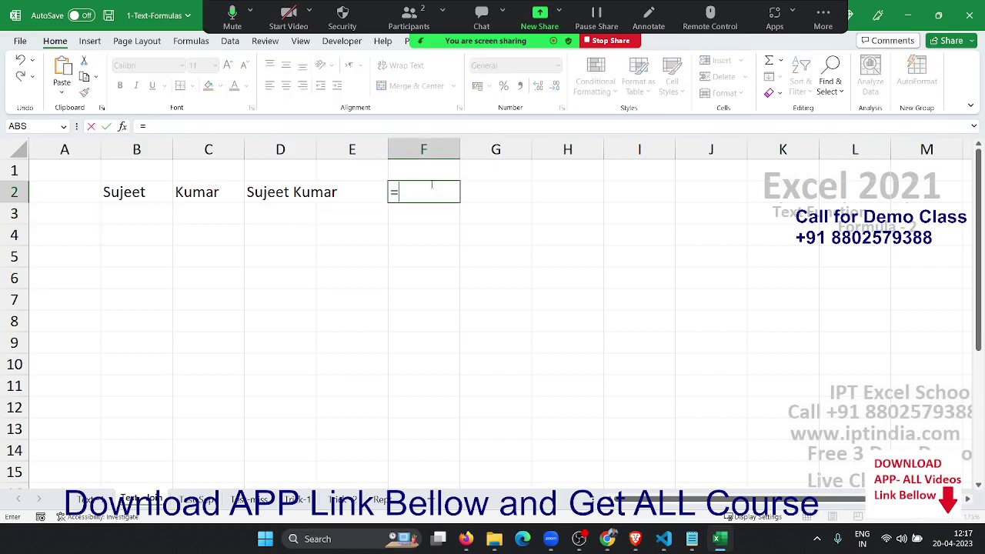
{"action": "left_click", "coordinate": [149, 188]}
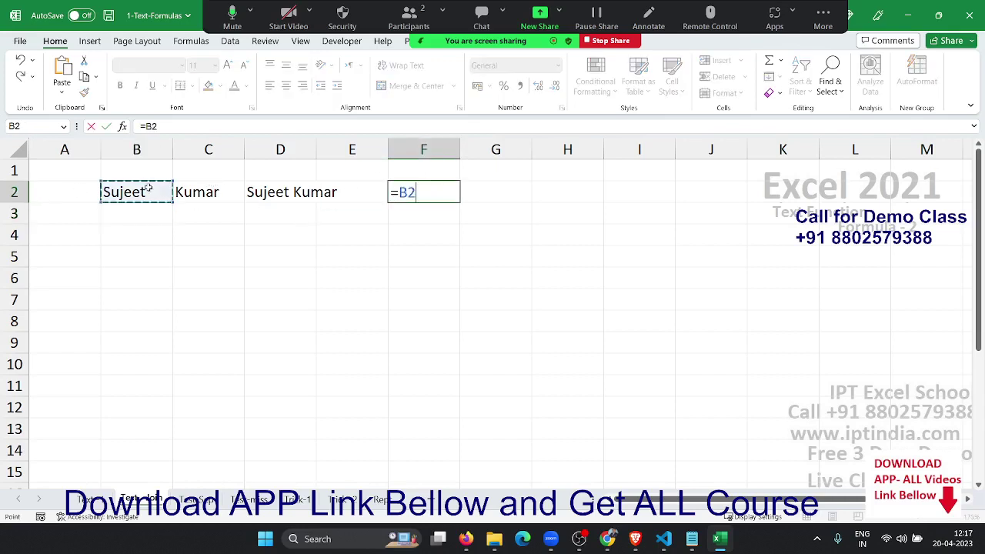
{"action": "type", "text": "&\" \""}
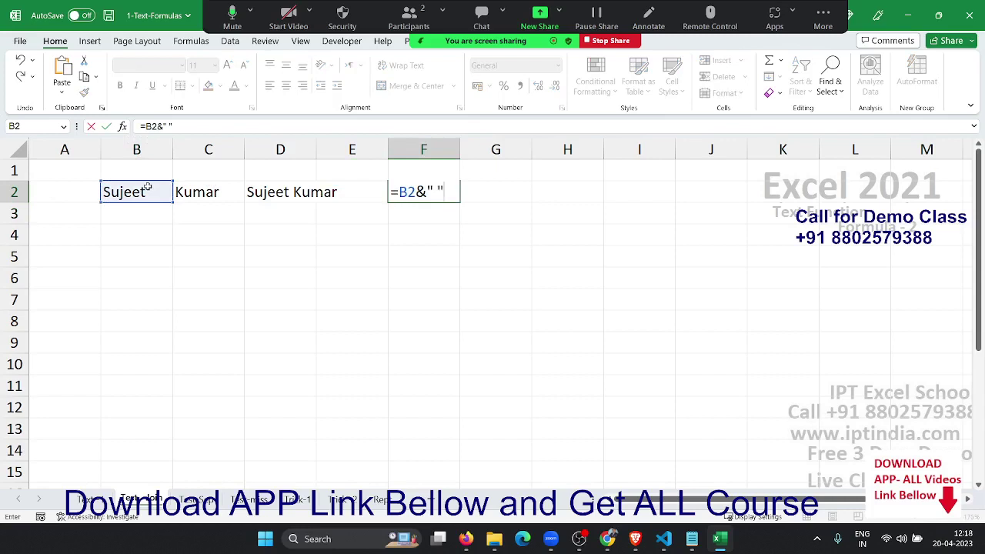
{"action": "type", "text": "&"}
{"action": "left_click", "coordinate": [195, 195]}
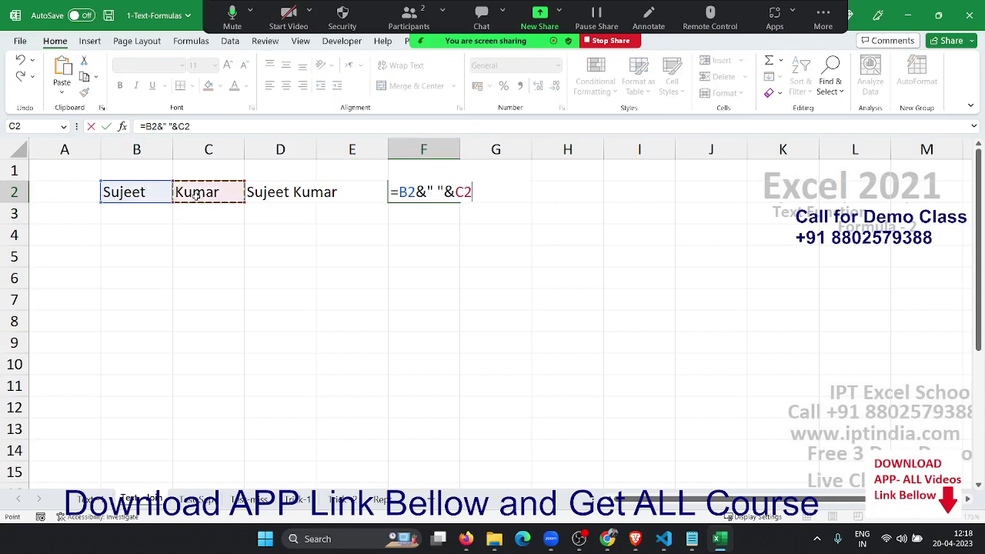
{"action": "key", "text": "Return"}
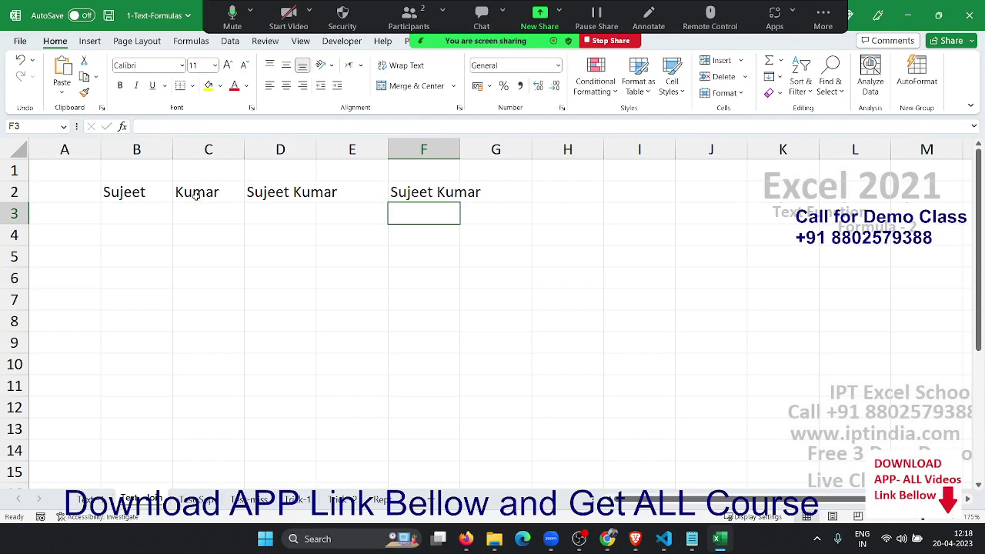
{"action": "key", "text": "Down"}
{"action": "key", "text": "Left"}
{"action": "key", "text": "Left"}
{"action": "key", "text": "Left"}
{"action": "key", "text": "Left"}
Step: Type the first name in B4 and fill the name list down to B14
{"action": "type", "text": "P"}
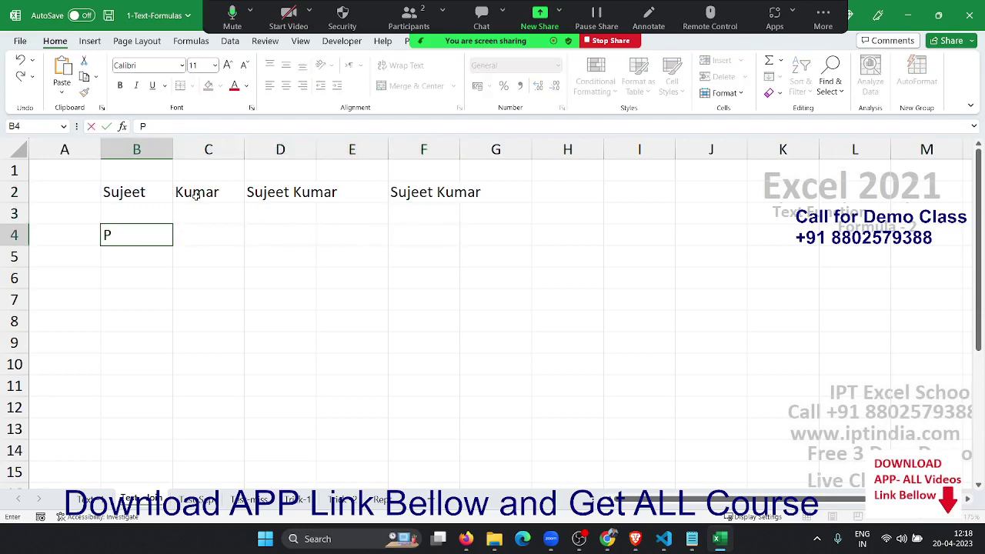
{"action": "type", "text": "UJA."}
{"action": "key", "text": "BackSpace"}
{"action": "key", "text": "Return"}
{"action": "left_click", "coordinate": [151, 233]}
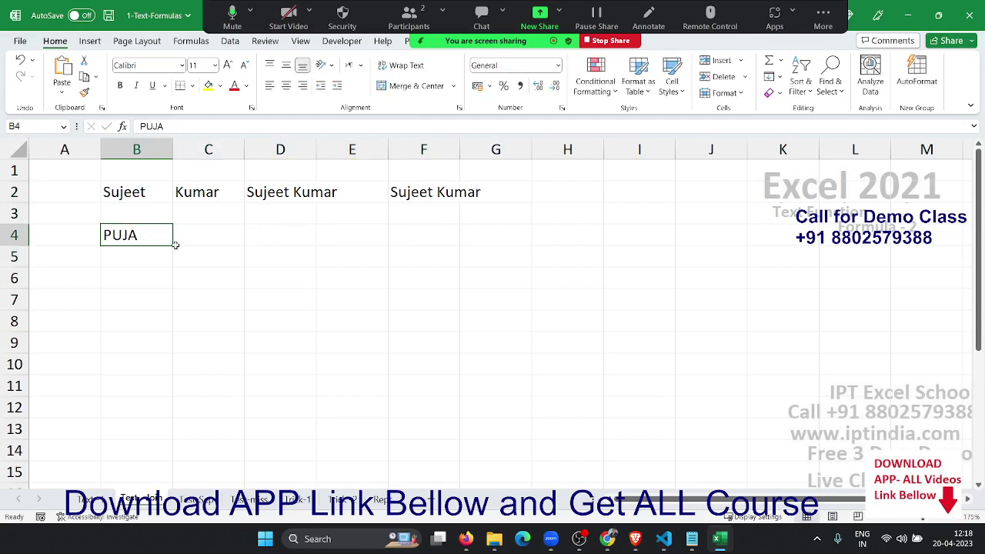
{"action": "left_click_drag", "start_coordinate": [175, 245], "coordinate": [180, 461]}
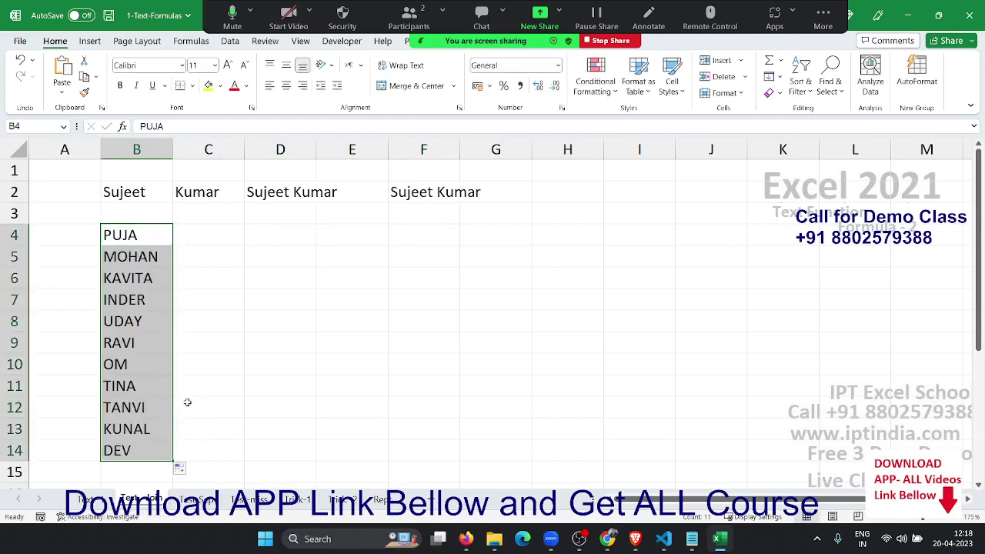
Step: Enter =CONCAT(B4:B14) in D4 to run all the names together
{"action": "double_click", "coordinate": [268, 237]}
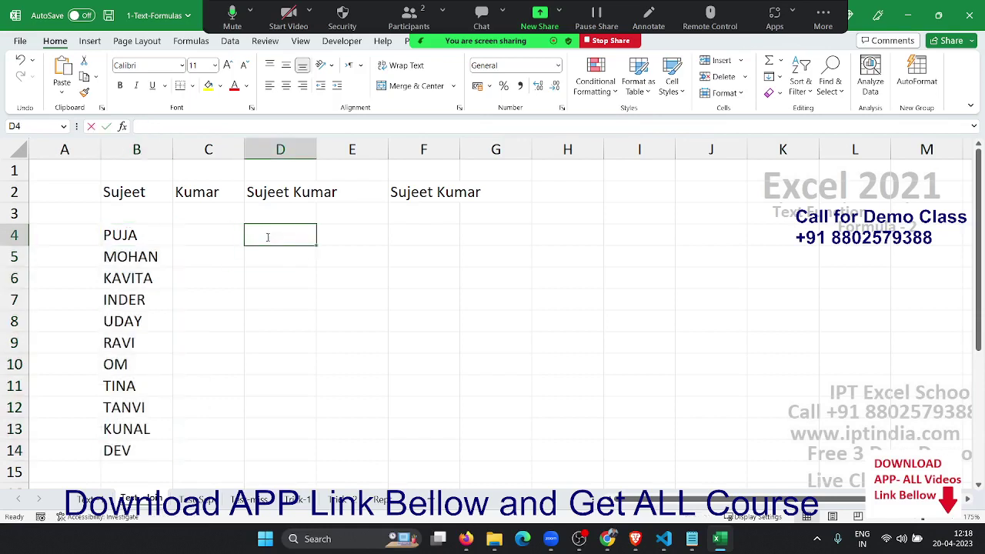
{"action": "type", "text": "=con"}
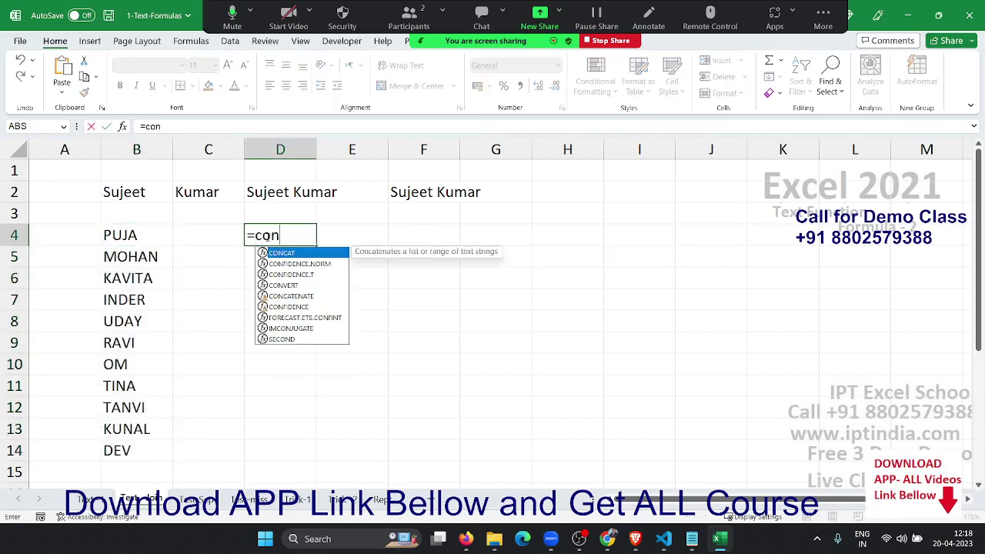
{"action": "key", "text": "Tab"}
{"action": "key", "text": "Left"}
{"action": "key", "text": "Left"}
{"action": "key", "text": "ctrl+shift+Down"}
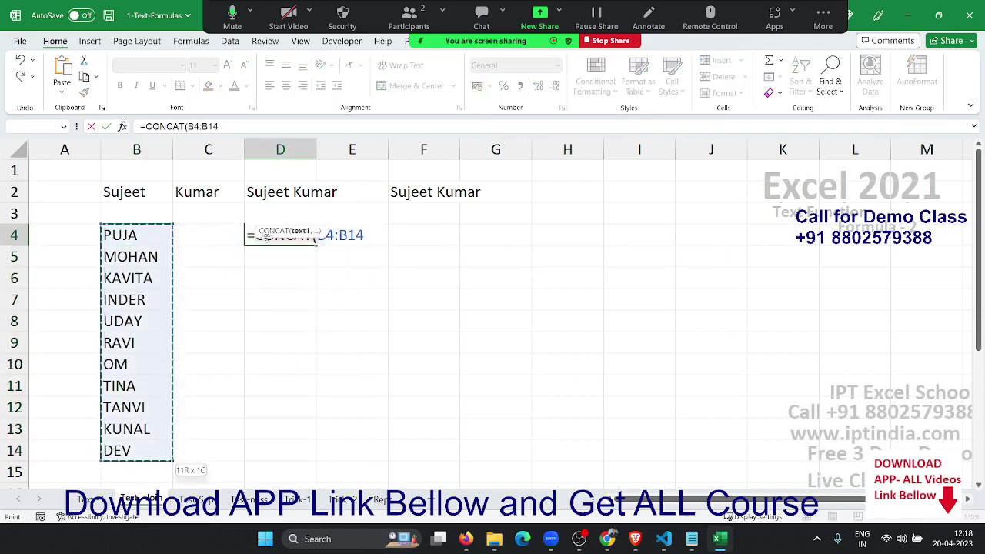
{"action": "key", "text": "Return"}
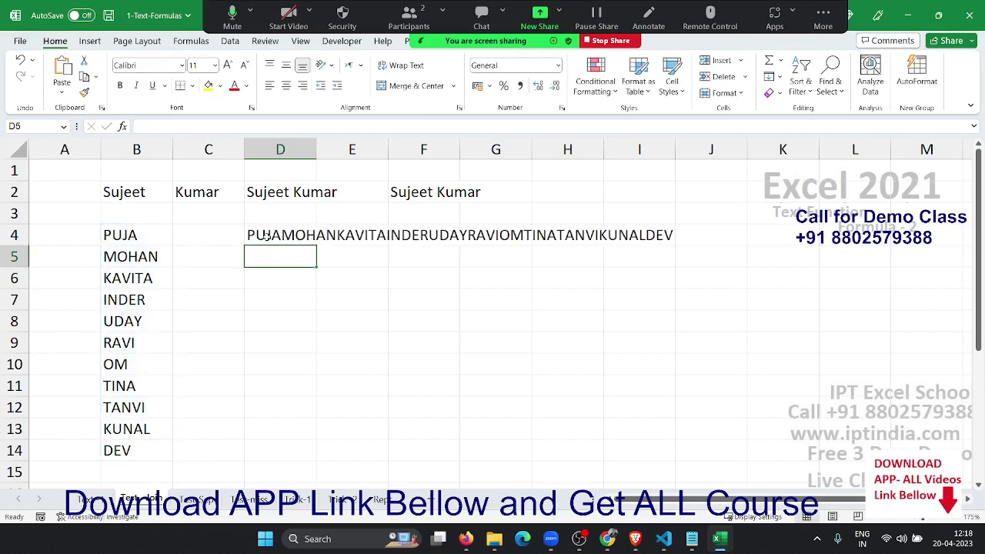
Step: Enter =TEXTJOIN(",",TRUE,B4:B14) in D5 to list the eleven names comma-separated
{"action": "type", "text": "="}
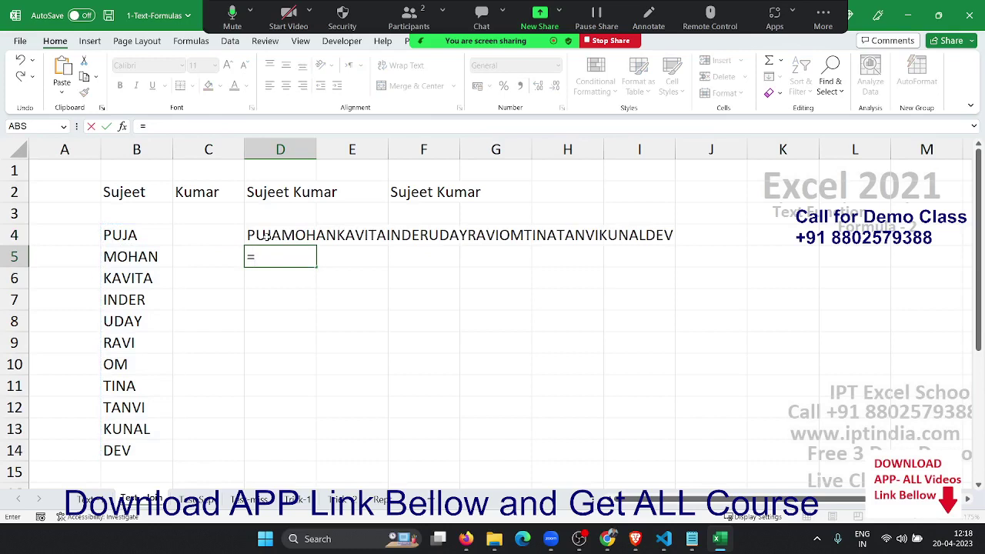
{"action": "type", "text": "te"}
{"action": "key", "text": "Down"}
{"action": "key", "text": "Down"}
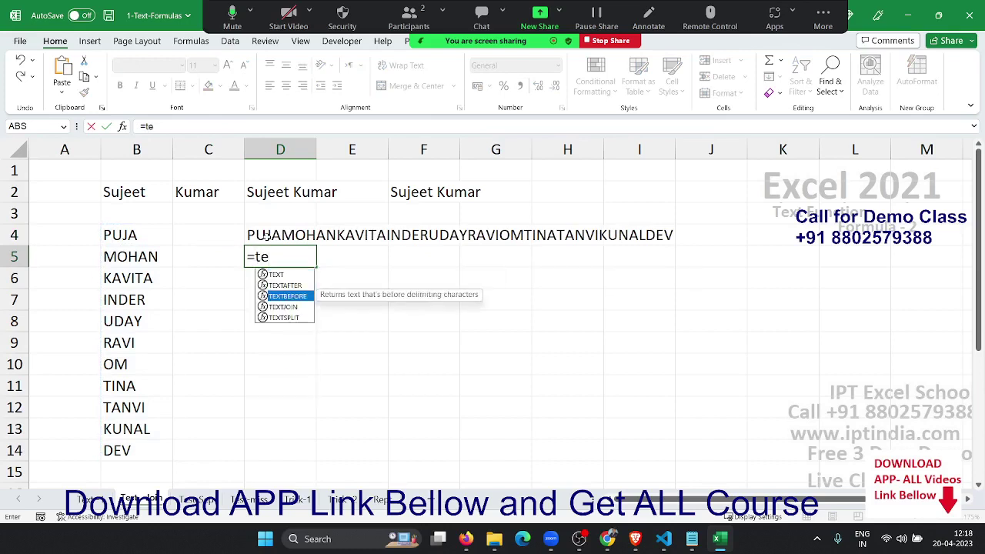
{"action": "key", "text": "Down"}
{"action": "key", "text": "Tab"}
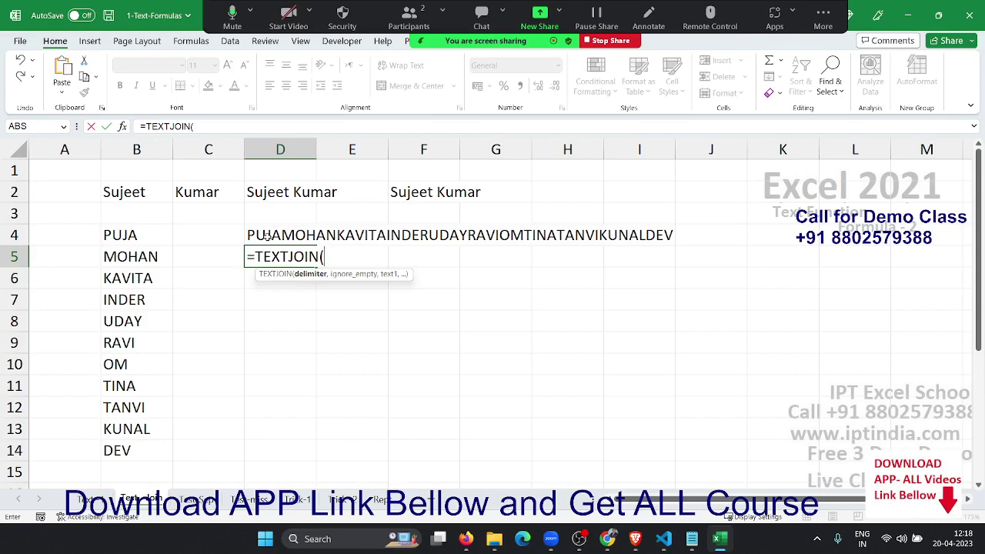
{"action": "type", "text": "\",\""}
{"action": "type", "text": ","}
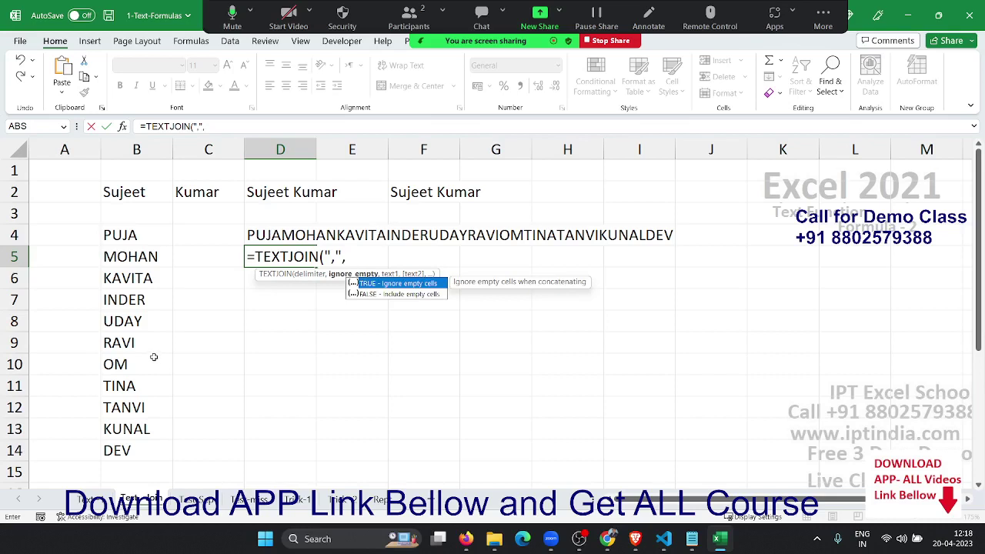
{"action": "key", "text": "Tab"}
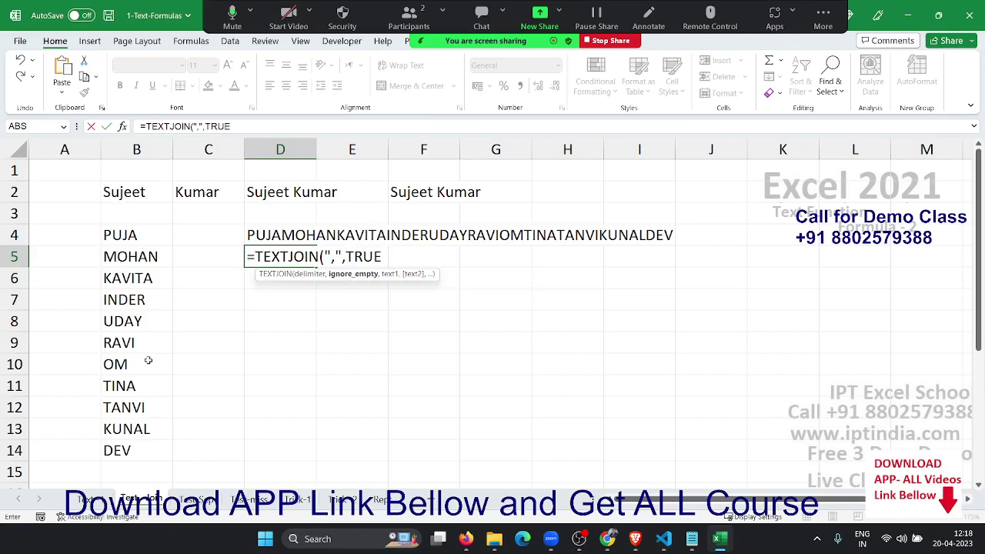
{"action": "type", "text": ","}
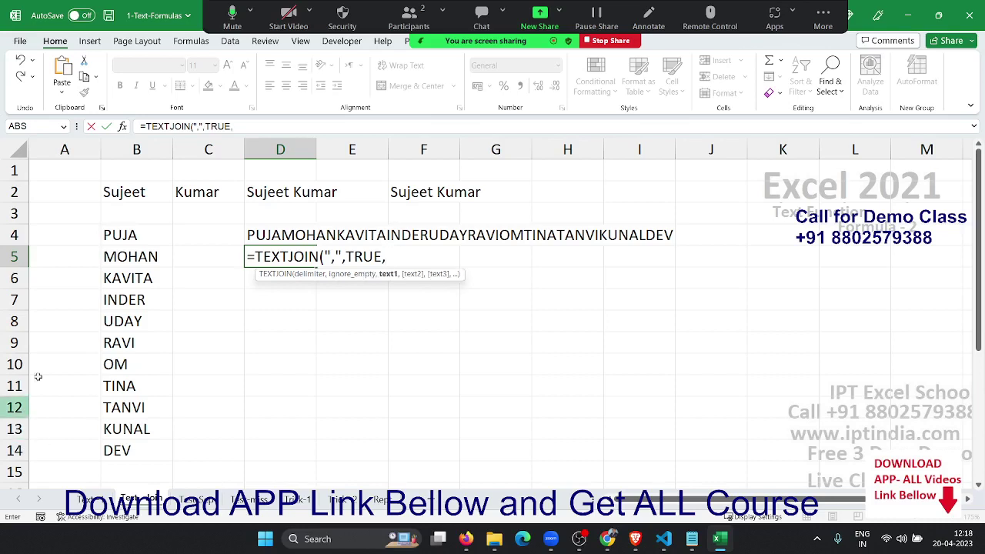
{"action": "left_click_drag", "start_coordinate": [154, 236], "coordinate": [135, 460]}
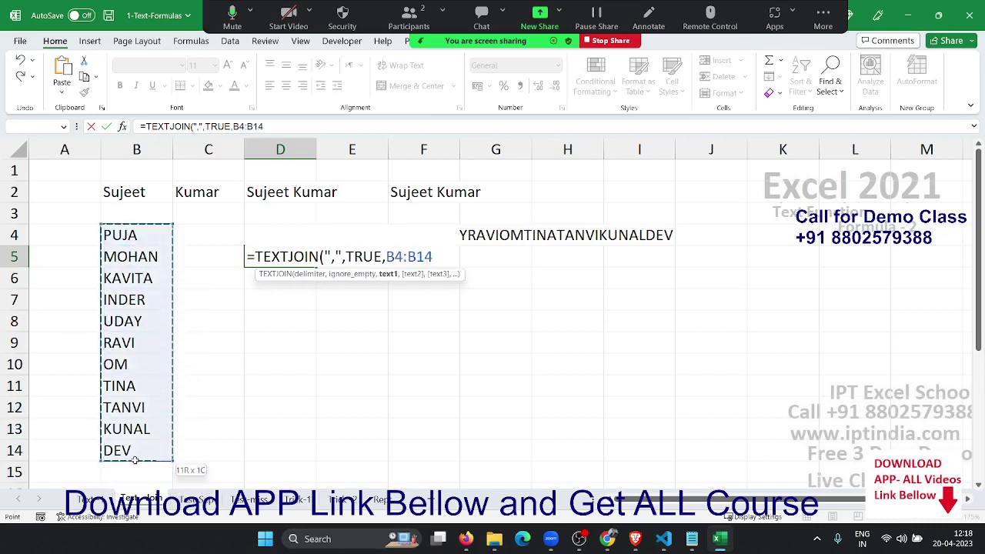
{"action": "key", "text": "Return"}
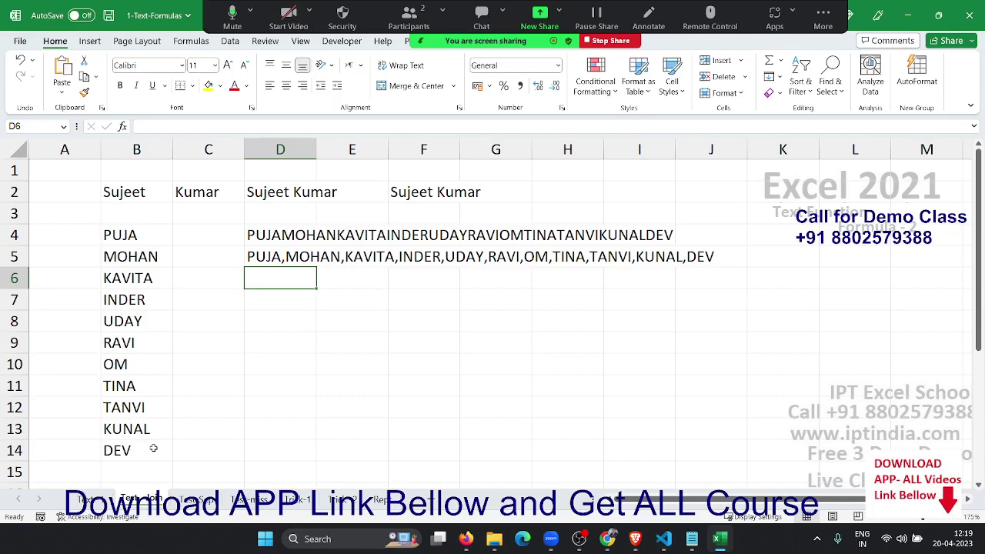
{"action": "key", "text": "Up"}
{"action": "key", "text": "Up"}
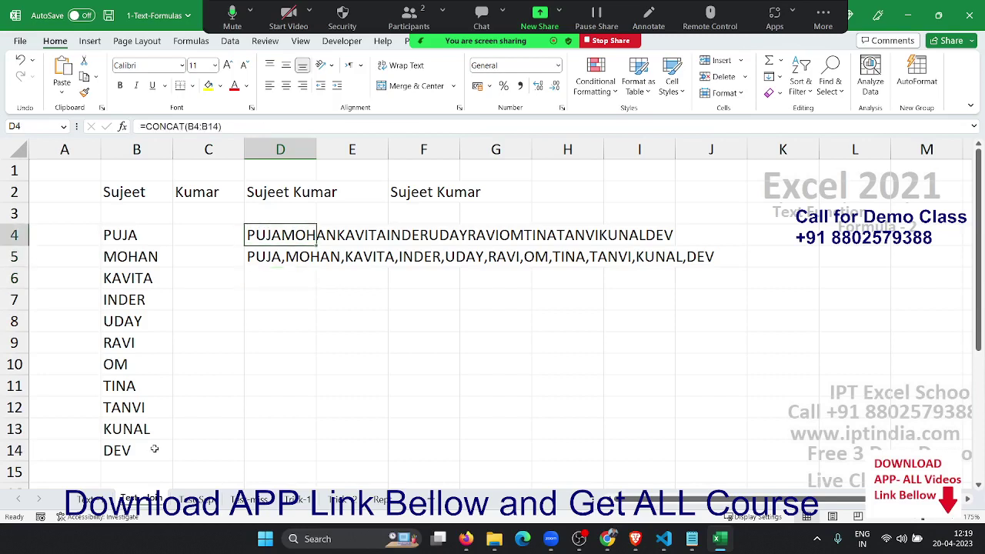
{"action": "key", "text": "shift+Down"}
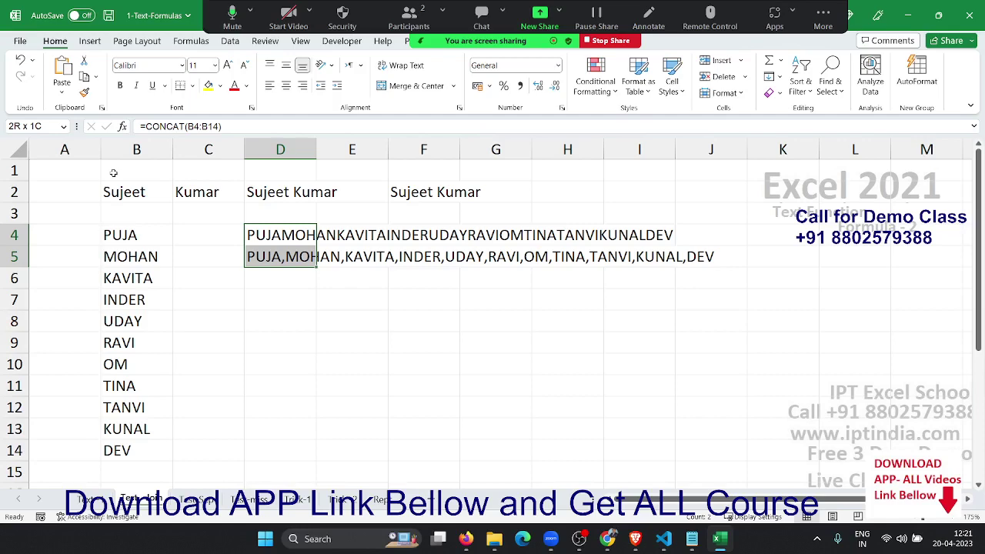
{"action": "left_click", "coordinate": [283, 301]}
{"action": "left_click", "coordinate": [286, 324]}
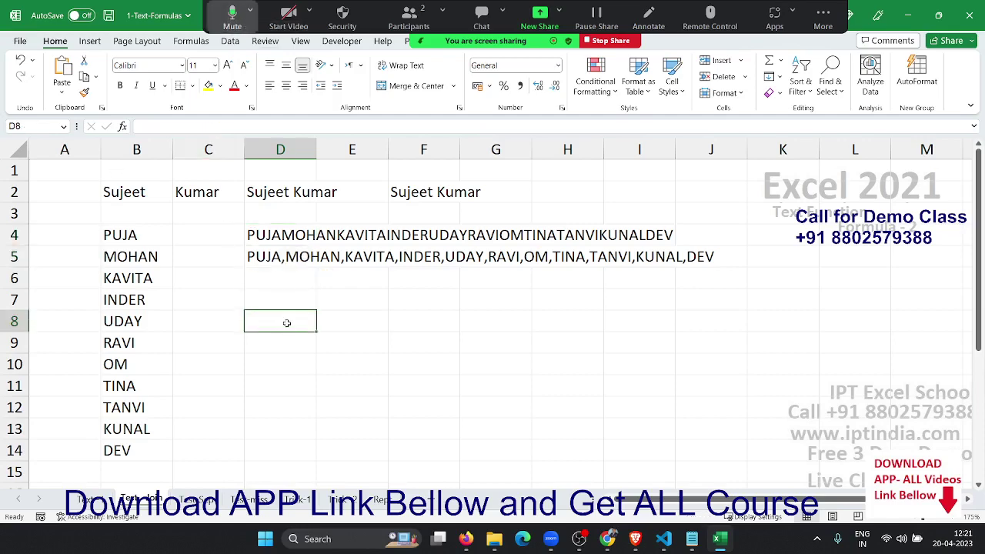
Step: On the Text Split sheet, clear the old ID and Site results in C7:D9
{"action": "left_click", "coordinate": [202, 499]}
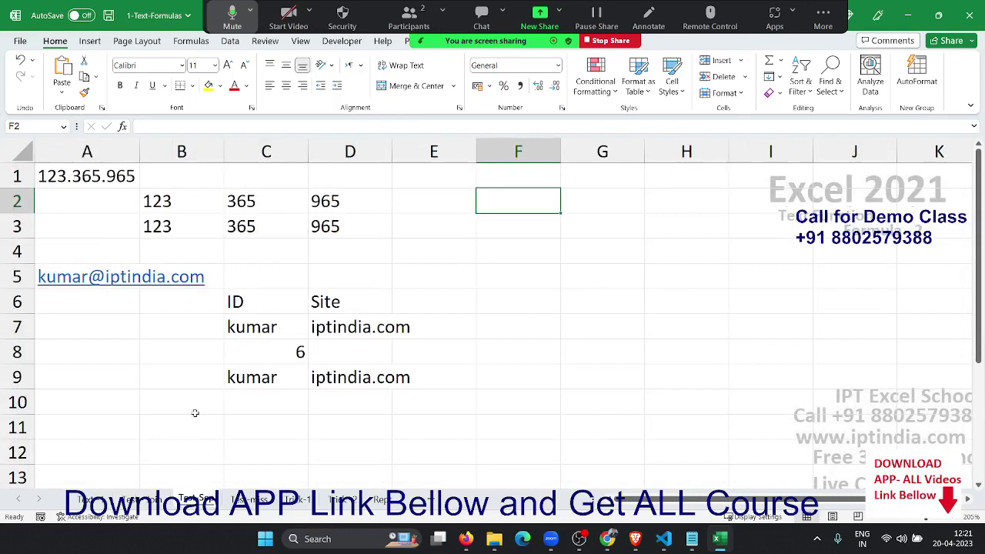
{"action": "left_click_drag", "start_coordinate": [75, 244], "coordinate": [396, 390]}
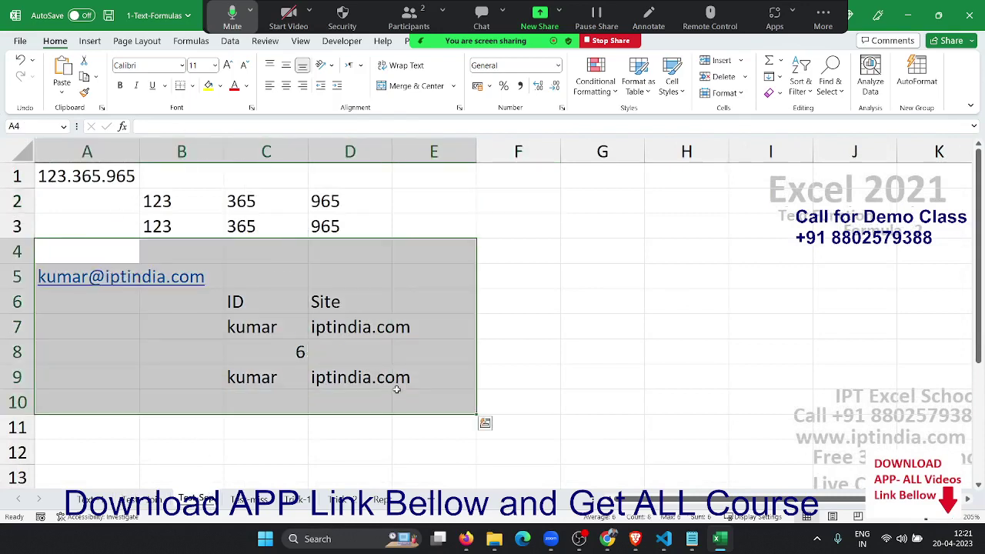
{"action": "key", "text": "Right"}
{"action": "key", "text": "Right"}
{"action": "key", "text": "Down"}
{"action": "key", "text": "Down"}
{"action": "key", "text": "Down"}
{"action": "key", "text": "Down"}
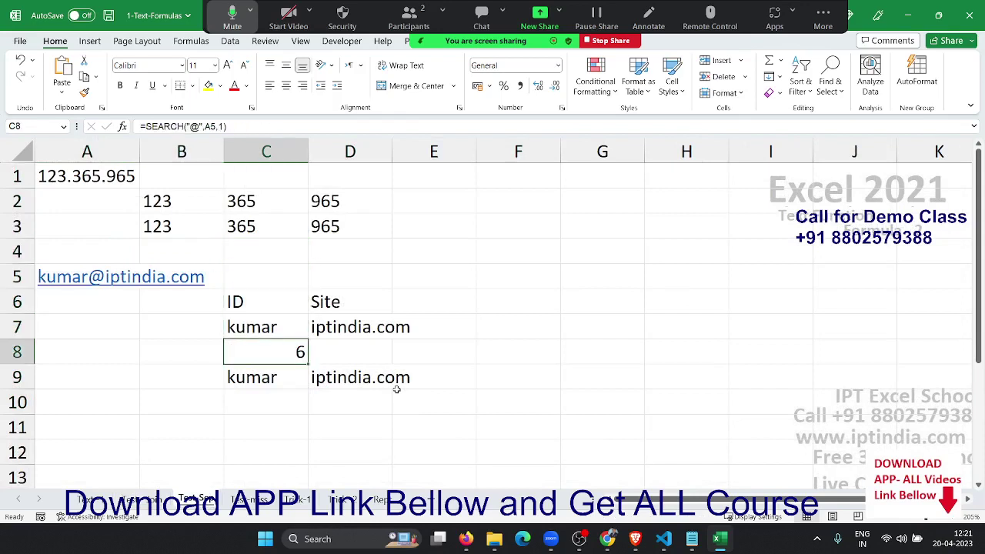
{"action": "key", "text": "Up"}
{"action": "key", "text": "shift+Right"}
{"action": "key", "text": "Delete"}
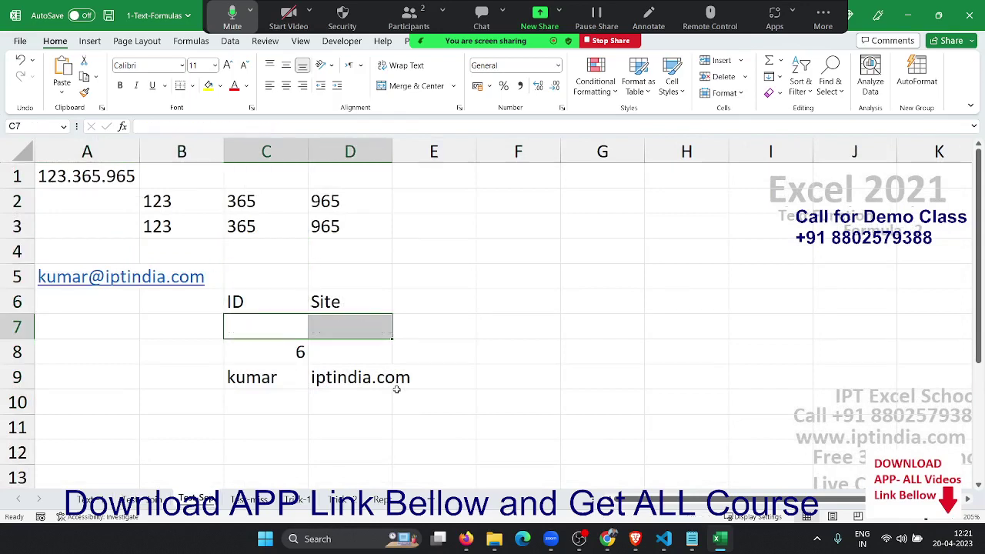
{"action": "key", "text": "Down"}
{"action": "key", "text": "shift+Right"}
{"action": "key", "text": "shift+Down"}
{"action": "key", "text": "Delete"}
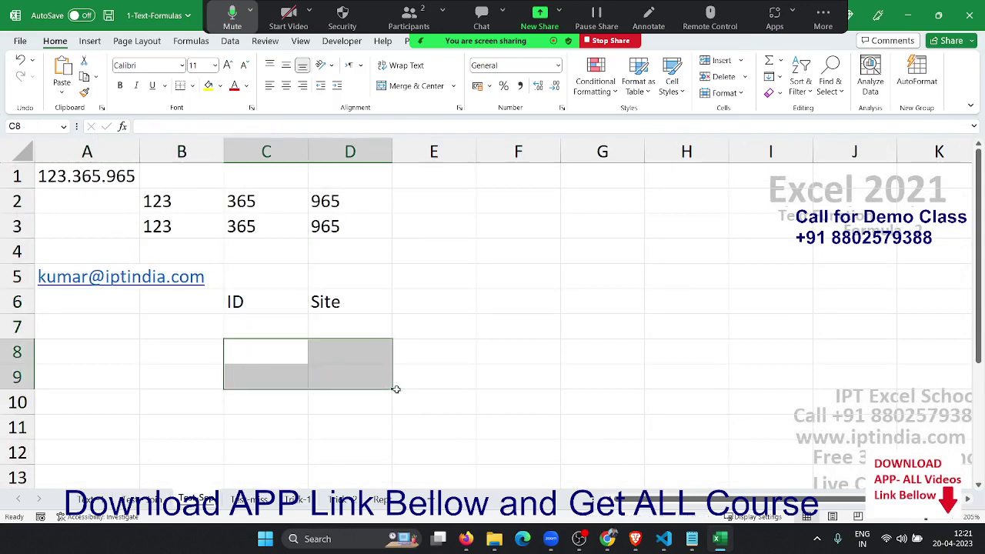
Step: Clear the previous split numbers in B2:D3
{"action": "key", "text": "Up"}
{"action": "key", "text": "Up"}
{"action": "key", "text": "Up"}
{"action": "key", "text": "Up"}
{"action": "key", "text": "Up"}
{"action": "key", "text": "Up"}
{"action": "key", "text": "Up"}
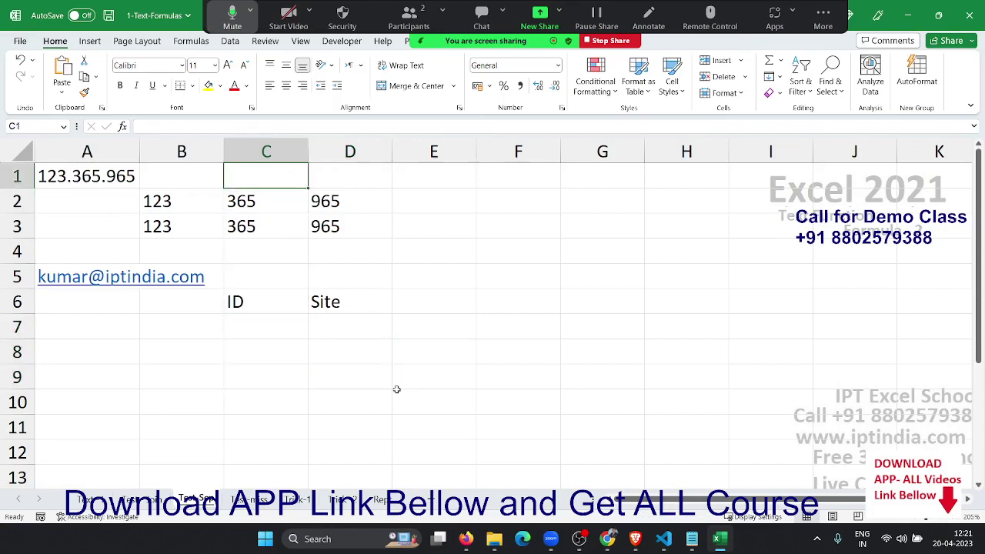
{"action": "key", "text": "Down"}
{"action": "key", "text": "Left"}
{"action": "key", "text": "shift+Right"}
{"action": "key", "text": "shift+Right"}
{"action": "key", "text": "shift+Down"}
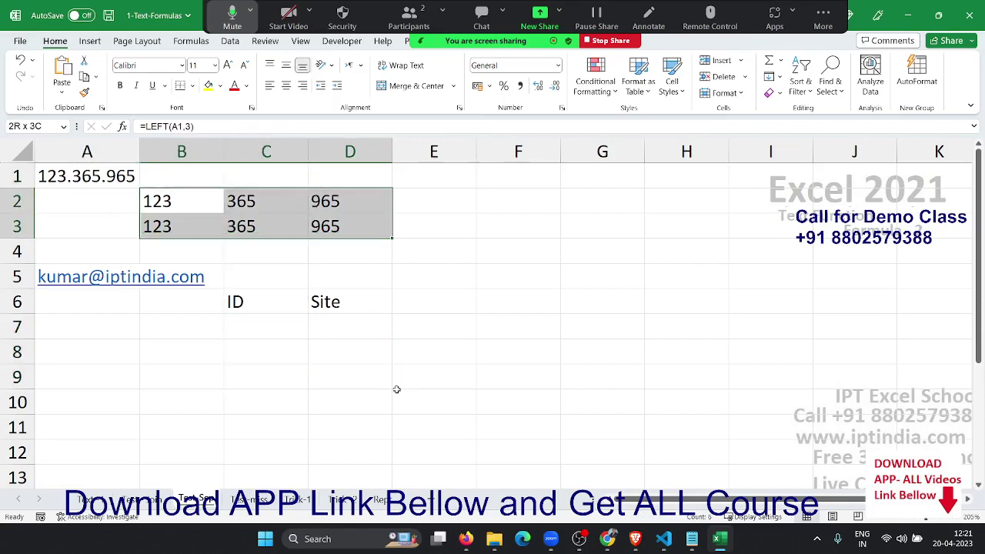
{"action": "key", "text": "Delete"}
{"action": "key", "text": "Left"}
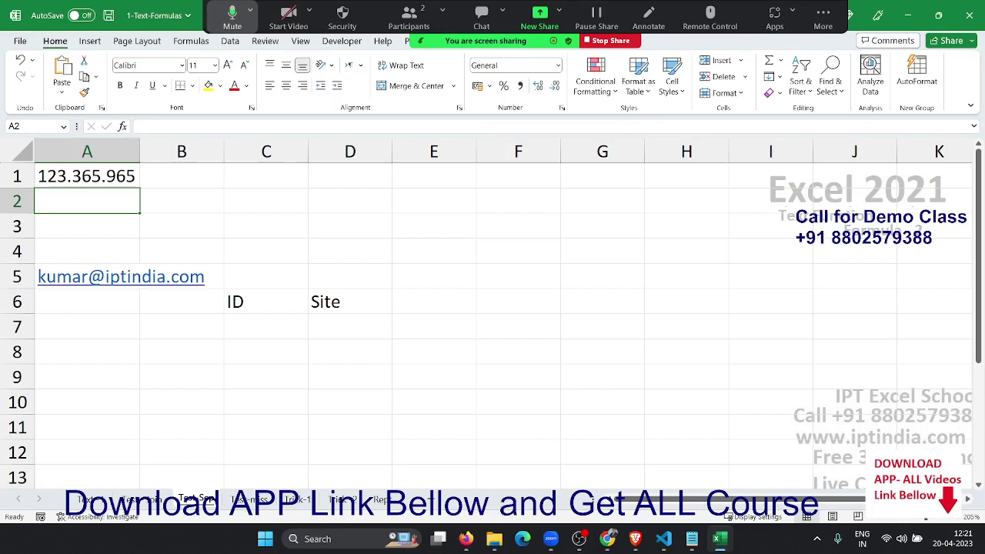
Step: Come back from the browser and move from 123.365.965 in A1 down to B2
{"action": "left_click", "coordinate": [608, 539]}
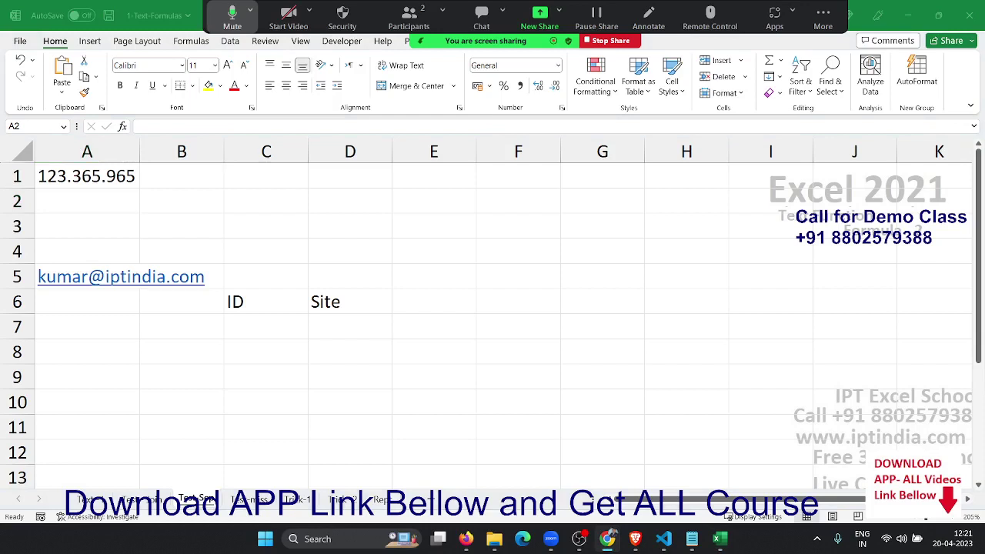
{"action": "left_click", "coordinate": [169, 204]}
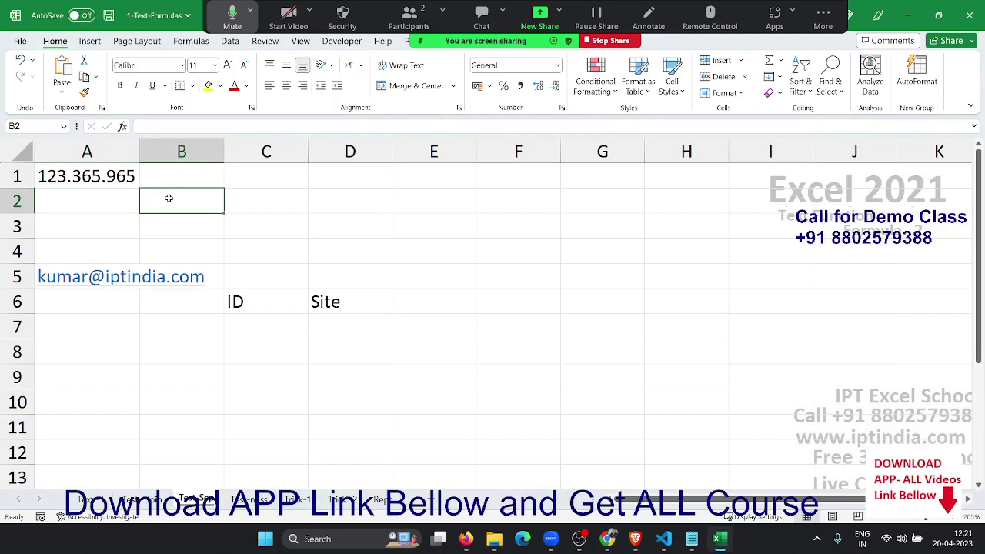
{"action": "key", "text": "Up"}
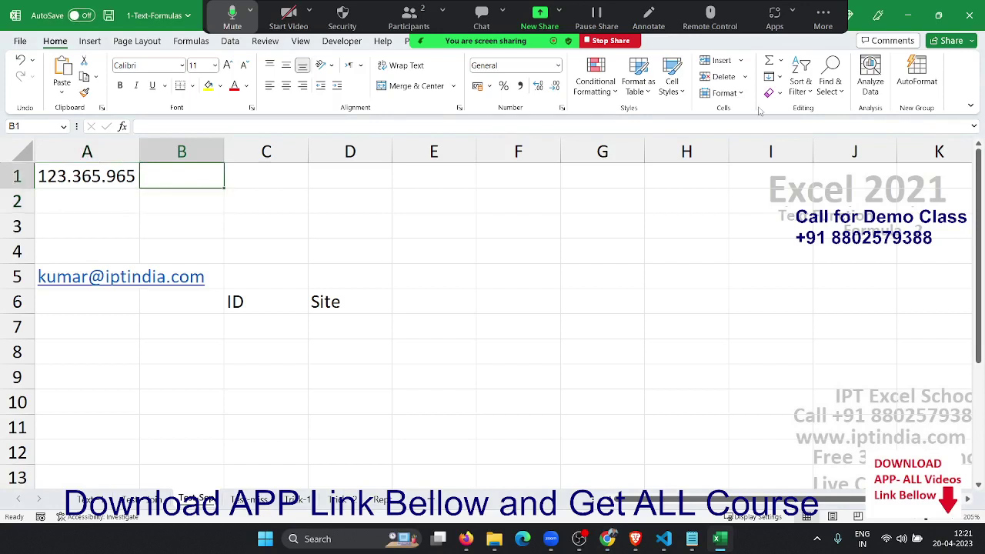
{"action": "key", "text": "Left"}
{"action": "key", "text": "Right"}
{"action": "key", "text": "Right"}
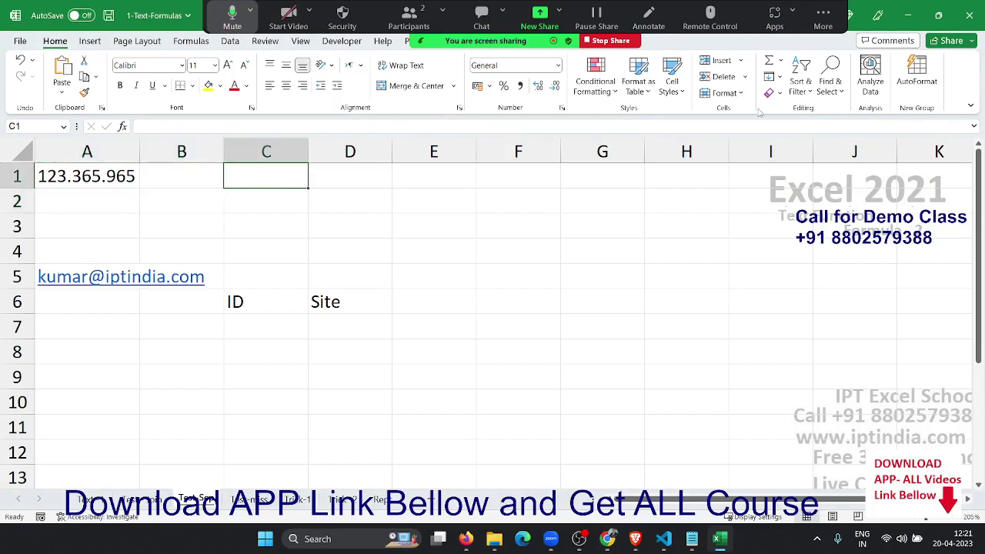
{"action": "key", "text": "Left"}
{"action": "key", "text": "Left"}
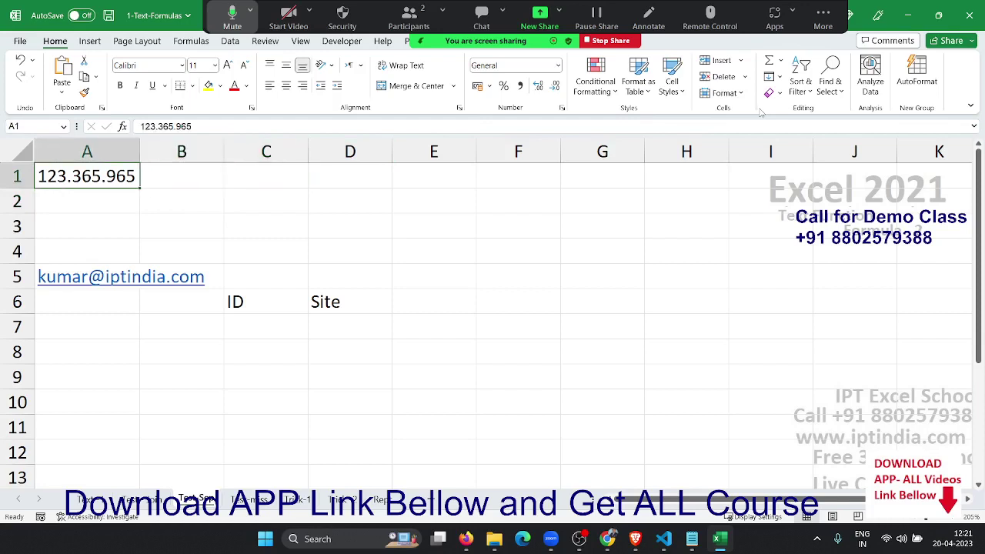
{"action": "key", "text": "Right"}
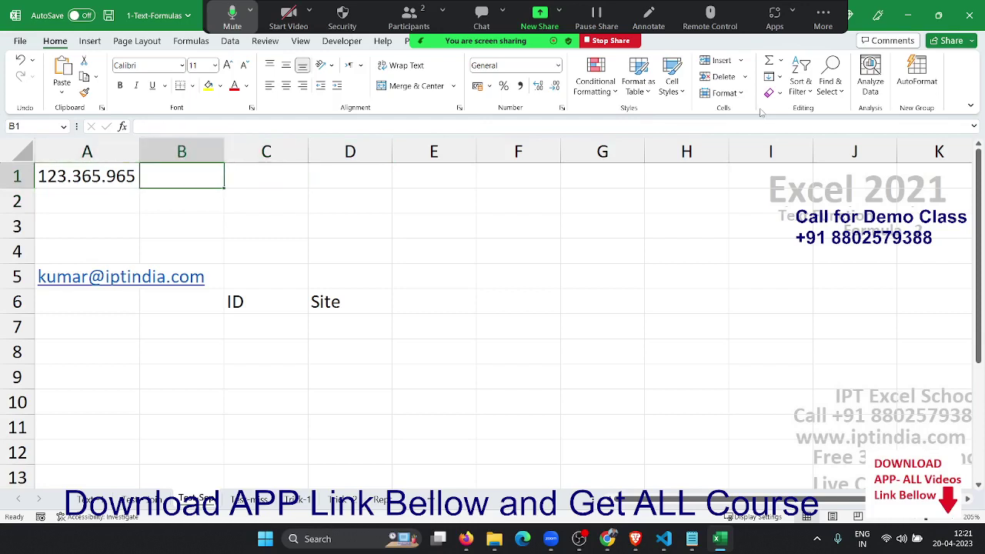
{"action": "key", "text": "Down"}
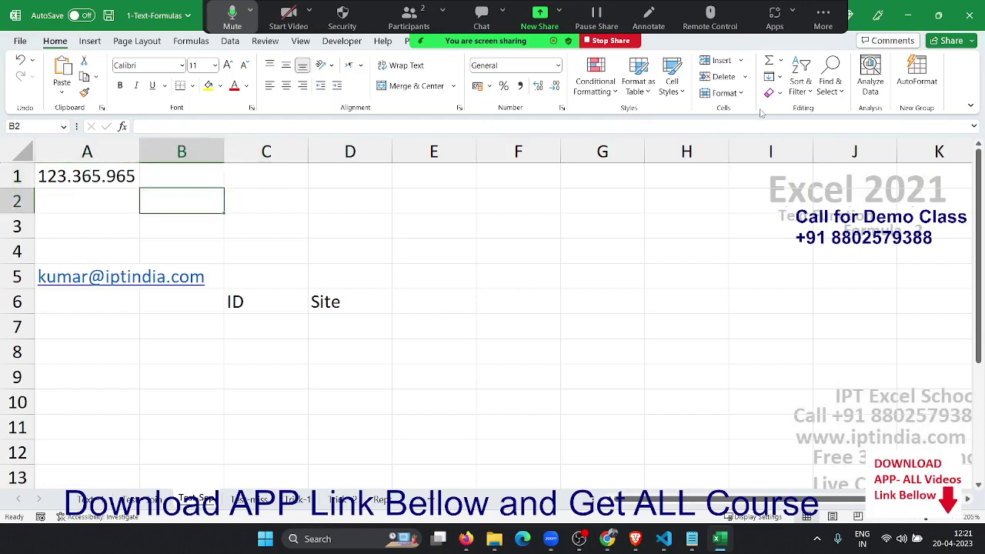
Step: Enter =LEFT(A1,3) in B2 so it shows 123
{"action": "type", "text": "=le"}
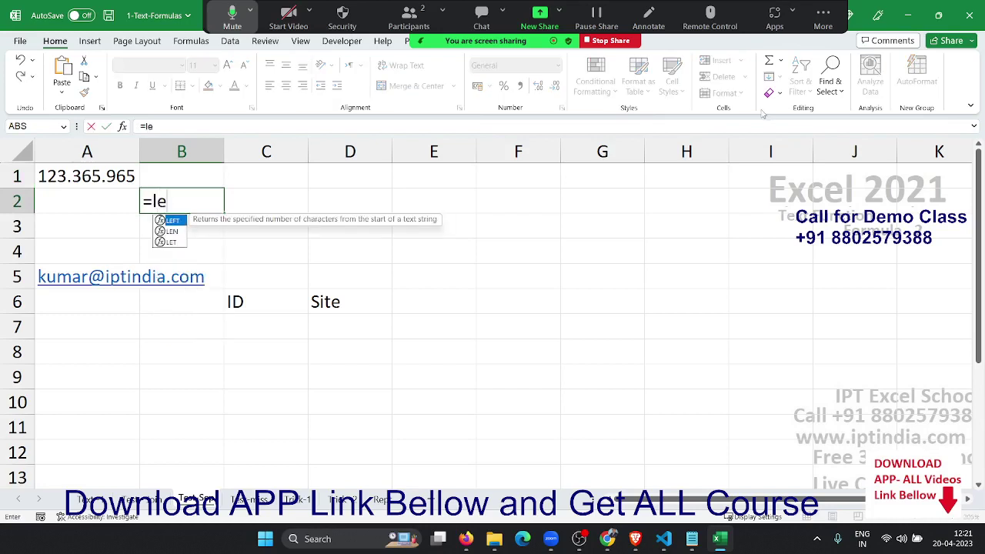
{"action": "type", "text": "ft"}
{"action": "key", "text": "Tab"}
{"action": "key", "text": "Left"}
{"action": "key", "text": "Up"}
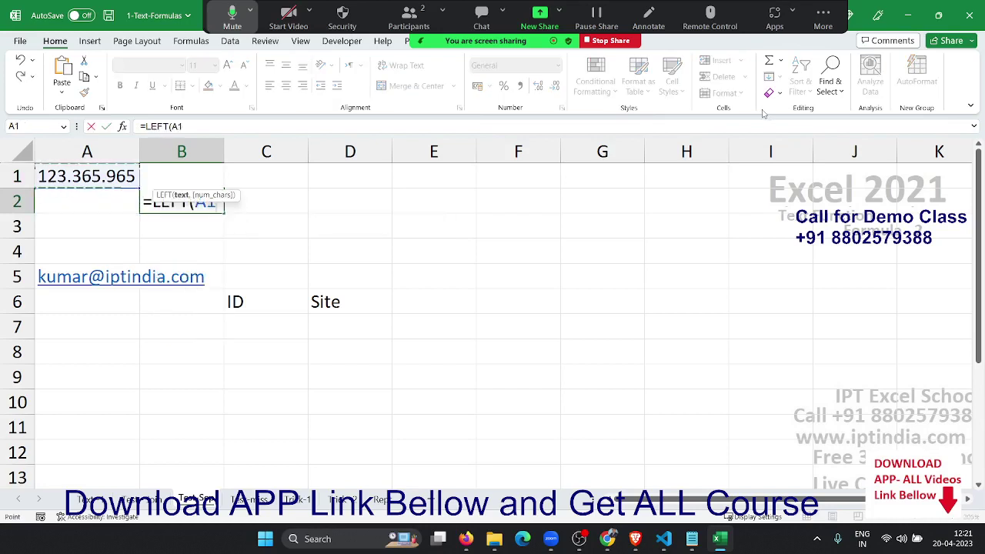
{"action": "type", "text": ",3"}
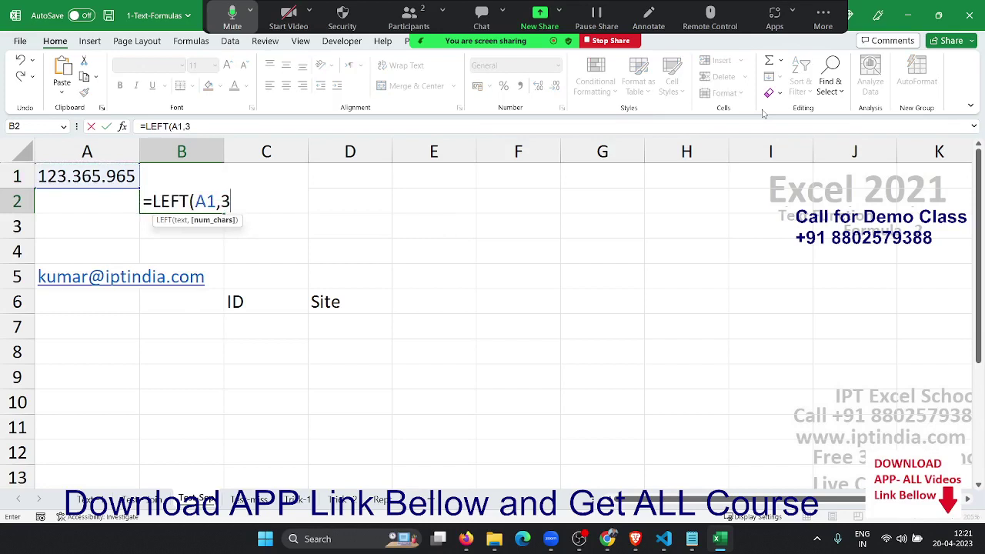
{"action": "key", "text": "Return"}
Step: Enter =RIGHT(A1,3) in D2 so it shows 965
{"action": "key", "text": "Up"}
{"action": "key", "text": "Right"}
{"action": "key", "text": "Right"}
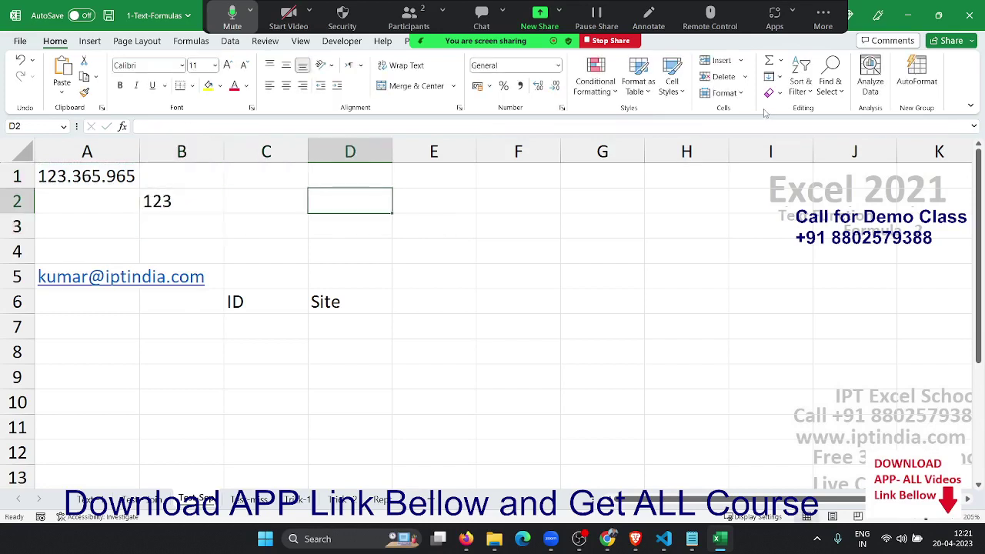
{"action": "type", "text": "=ri"}
{"action": "key", "text": "Tab"}
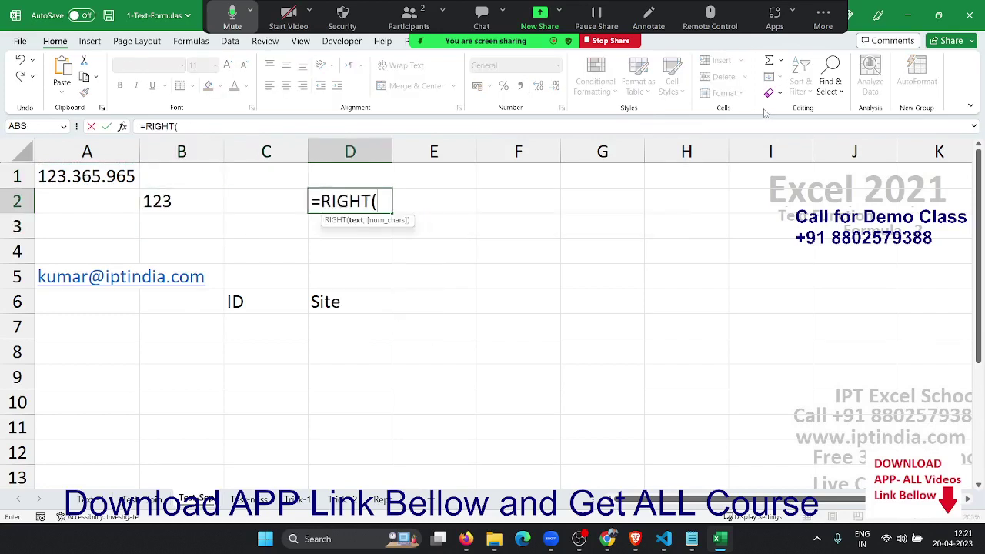
{"action": "key", "text": "Left"}
{"action": "key", "text": "Left"}
{"action": "key", "text": "Left"}
{"action": "key", "text": "Up"}
{"action": "type", "text": ","}
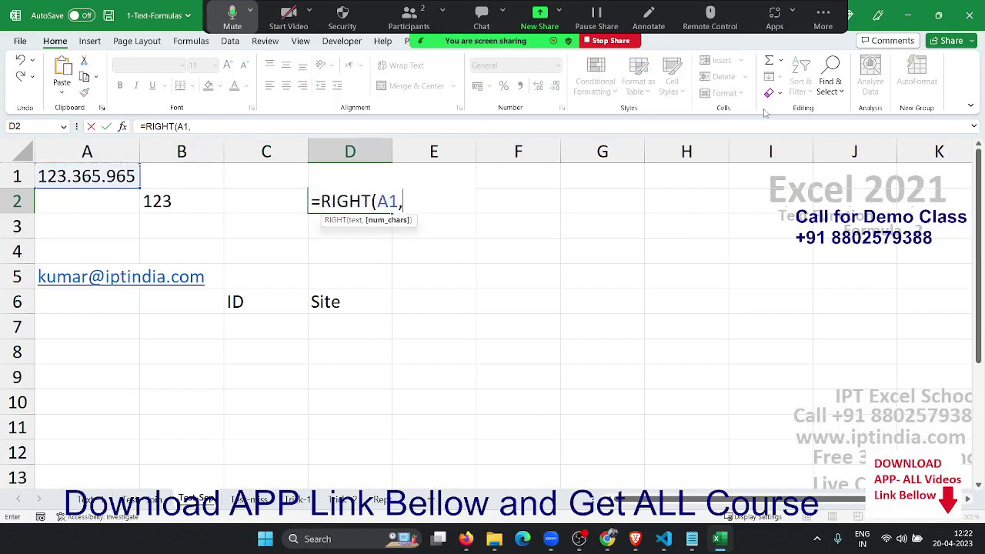
{"action": "type", "text": "3"}
{"action": "key", "text": "Return"}
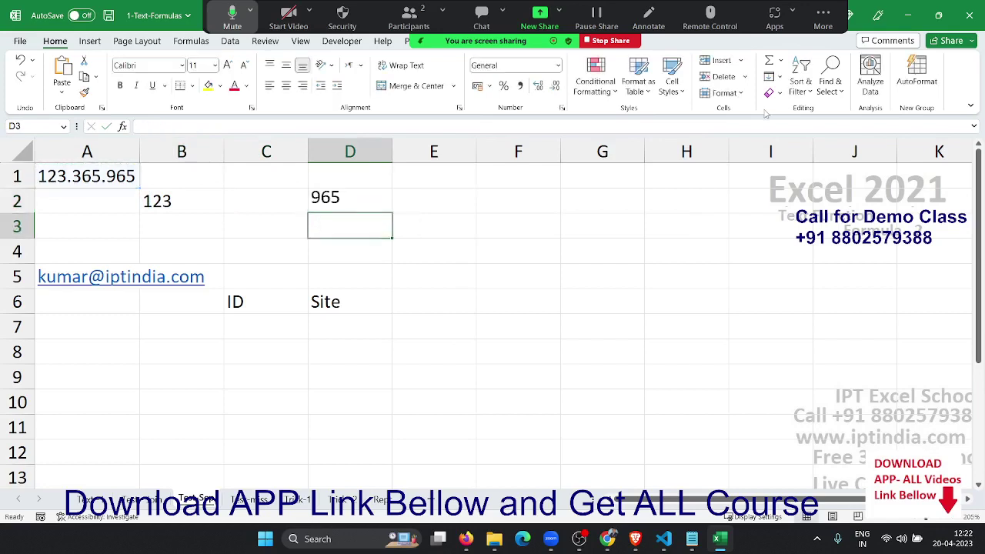
Step: Enter =MID(A1,5,3) in C2, correcting the start position, so it shows 365
{"action": "key", "text": "Left"}
{"action": "key", "text": "Up"}
{"action": "key", "text": "F2"}
{"action": "type", "text": "=m"}
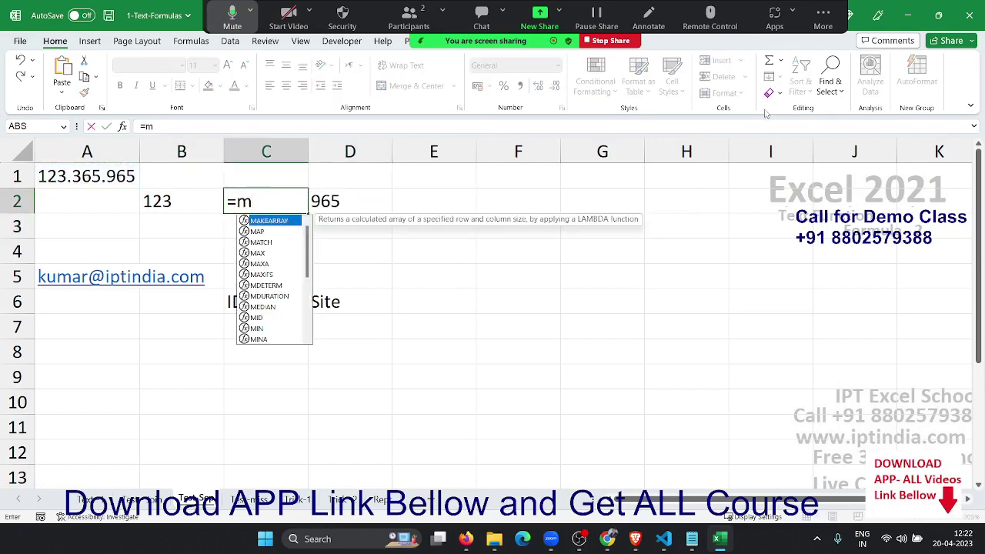
{"action": "type", "text": "id"}
{"action": "key", "text": "Tab"}
{"action": "key", "text": "Left"}
{"action": "key", "text": "Left"}
{"action": "key", "text": "Up"}
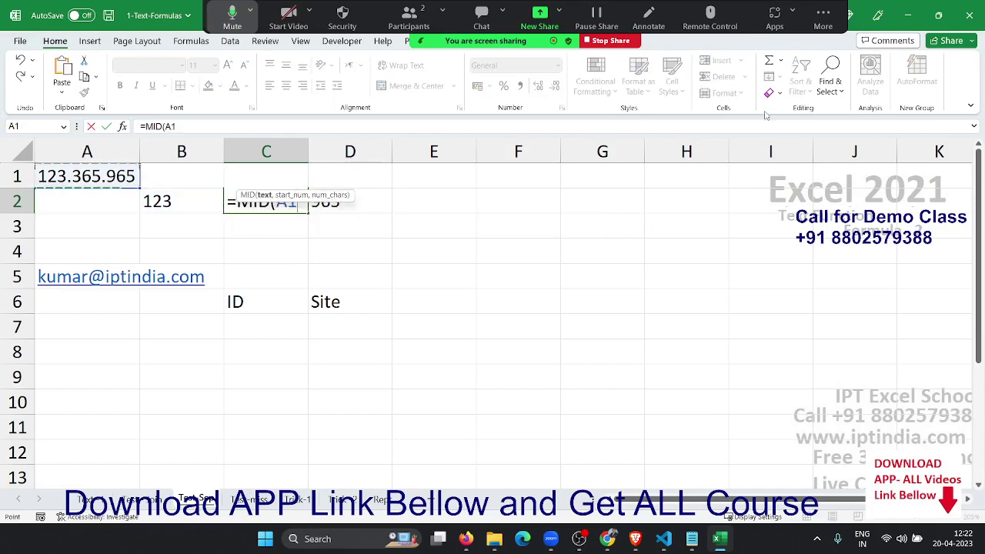
{"action": "type", "text": ","}
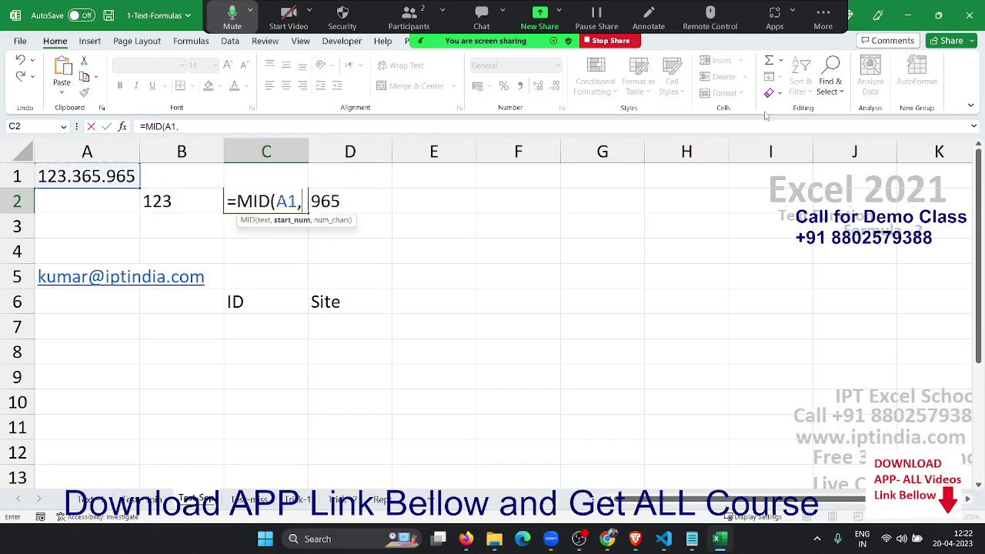
{"action": "type", "text": "4"}
{"action": "key", "text": "BackSpace"}
{"action": "type", "text": "5"}
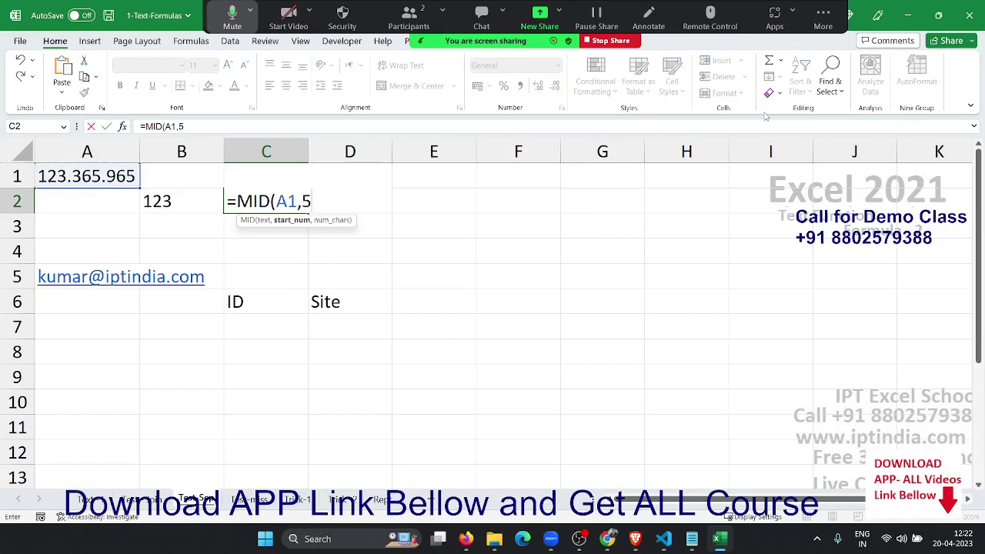
{"action": "type", "text": ",3"}
{"action": "key", "text": "Return"}
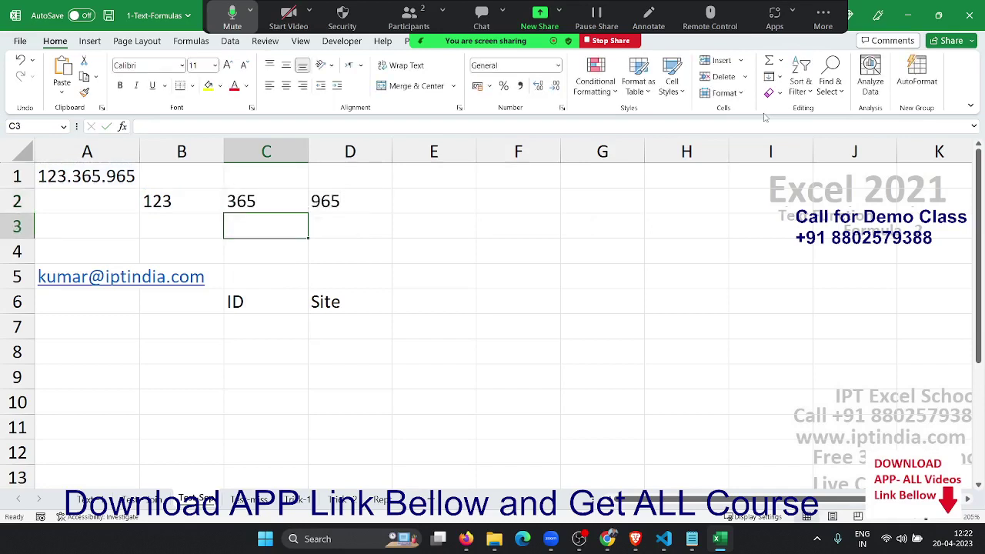
{"action": "key", "text": "Up"}
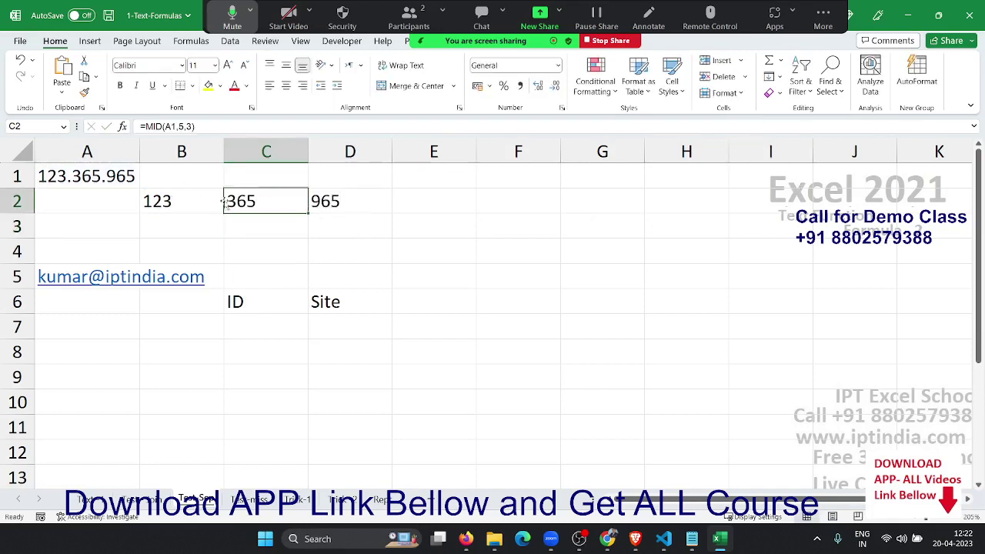
{"action": "double_click", "coordinate": [224, 201]}
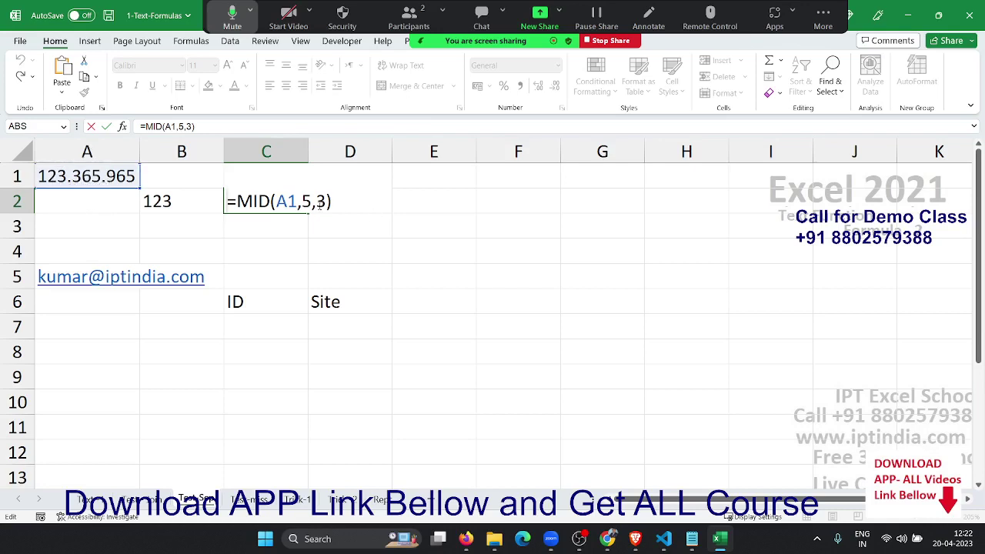
{"action": "key", "text": "Return"}
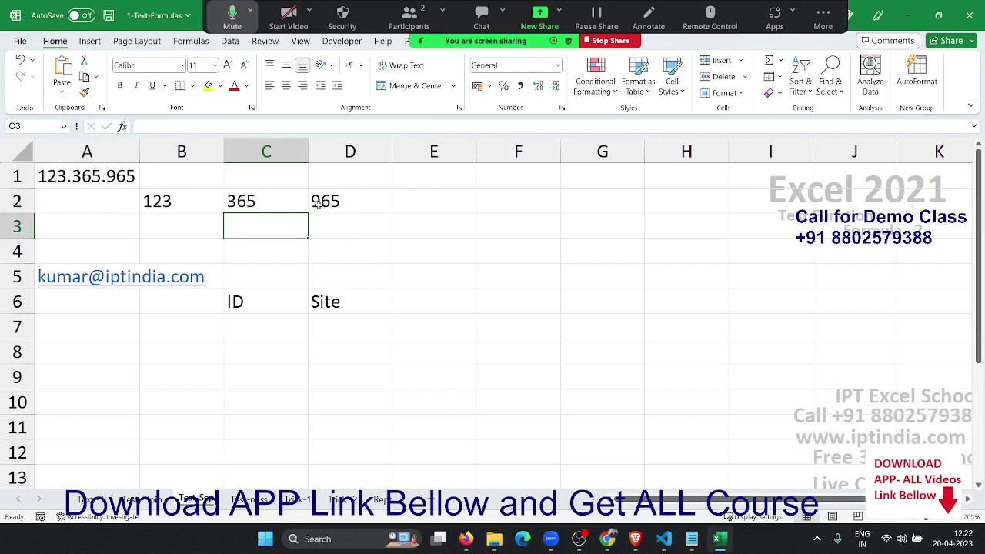
{"action": "double_click", "coordinate": [143, 203]}
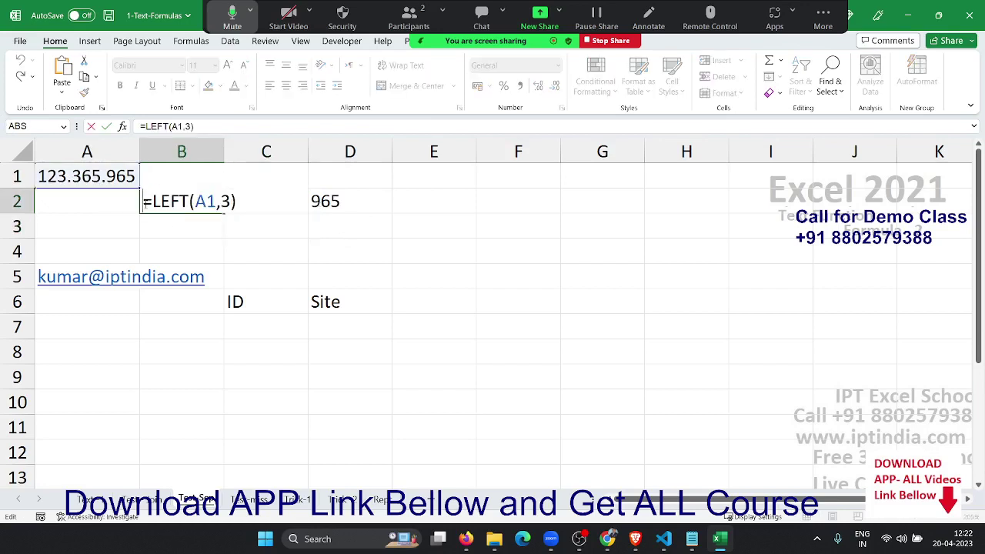
{"action": "key", "text": "Escape"}
{"action": "double_click", "coordinate": [315, 199]}
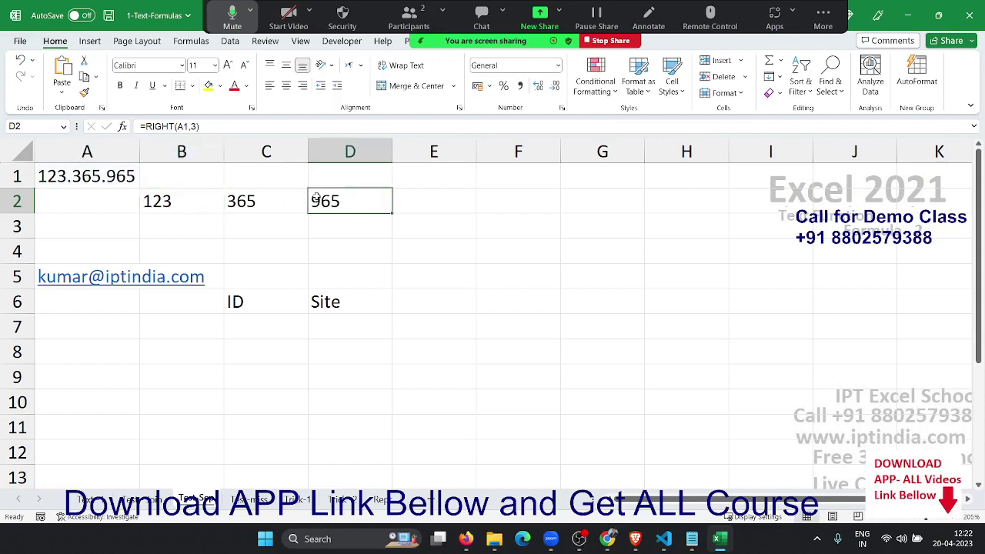
{"action": "key", "text": "Escape"}
{"action": "left_click", "coordinate": [284, 202]}
{"action": "double_click", "coordinate": [284, 201]}
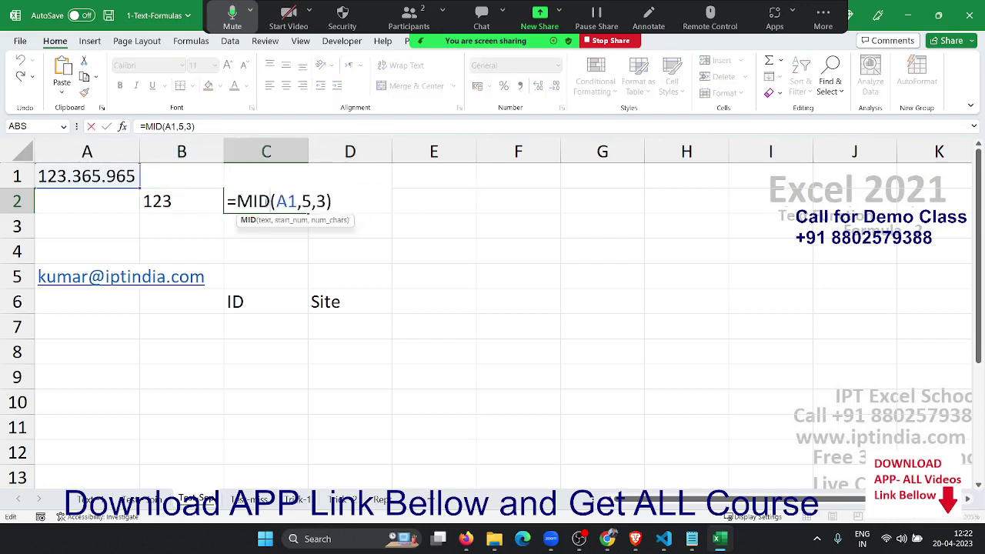
{"action": "key", "text": "Escape"}
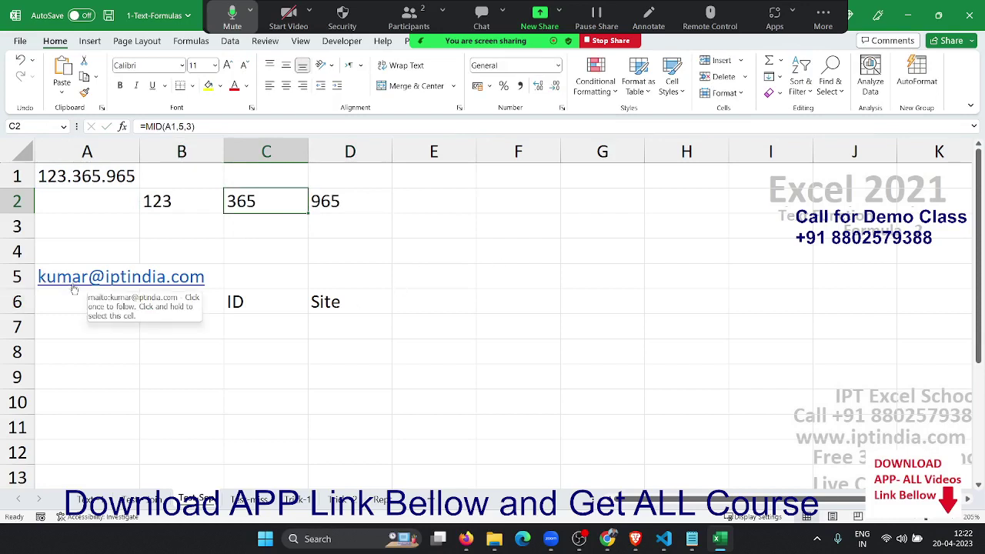
{"action": "left_click", "coordinate": [230, 320]}
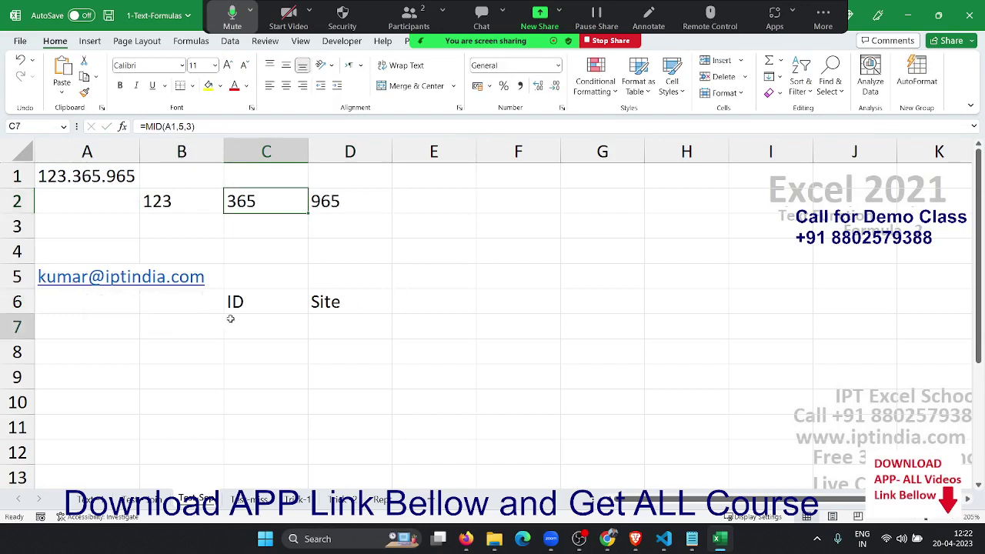
{"action": "left_click", "coordinate": [330, 336]}
{"action": "left_click_drag", "start_coordinate": [133, 305], "coordinate": [75, 424]}
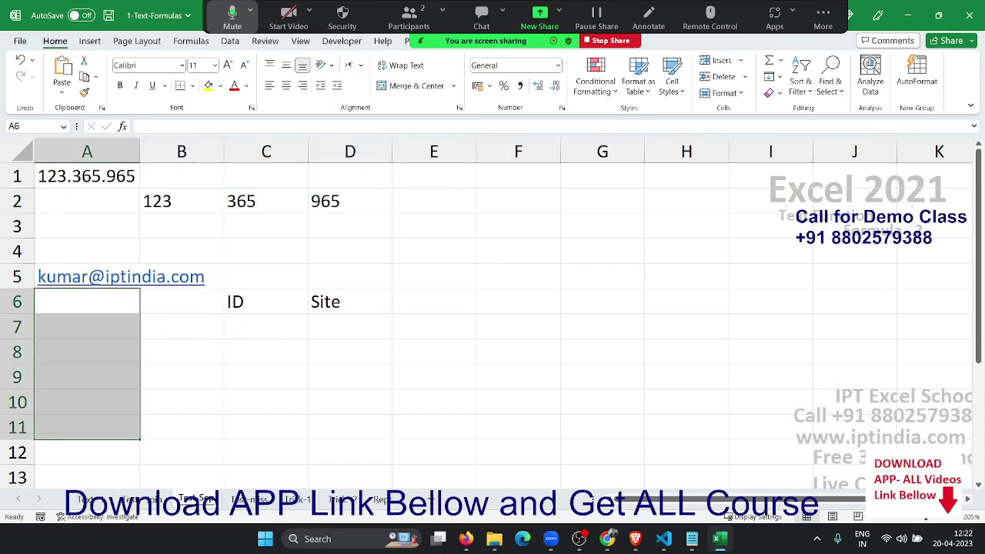
{"action": "left_click", "coordinate": [607, 538]}
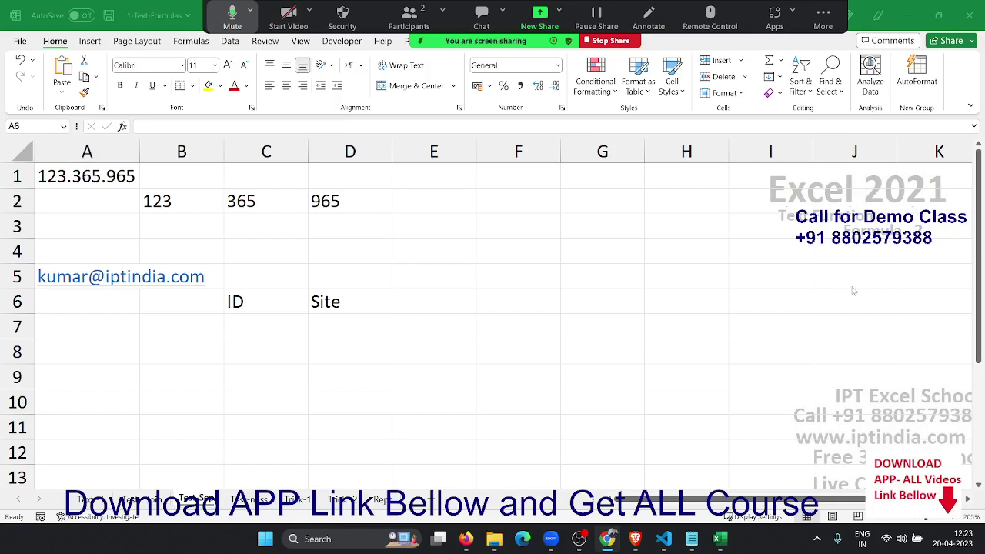
Step: Enter =TEXTBEFORE(A5,"@") in C7 to pull the e-mail's ID under the ID heading
{"action": "left_click", "coordinate": [290, 332]}
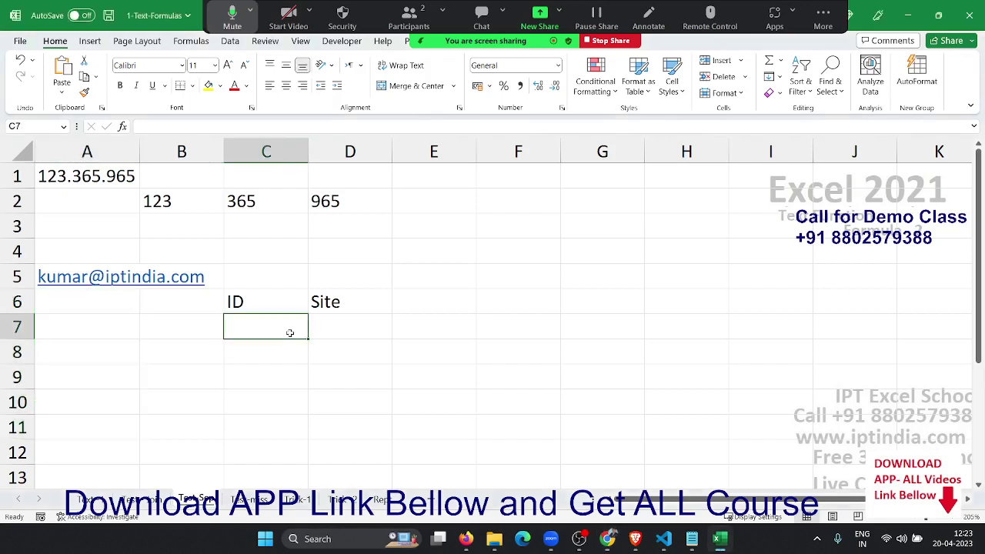
{"action": "type", "text": "=te"}
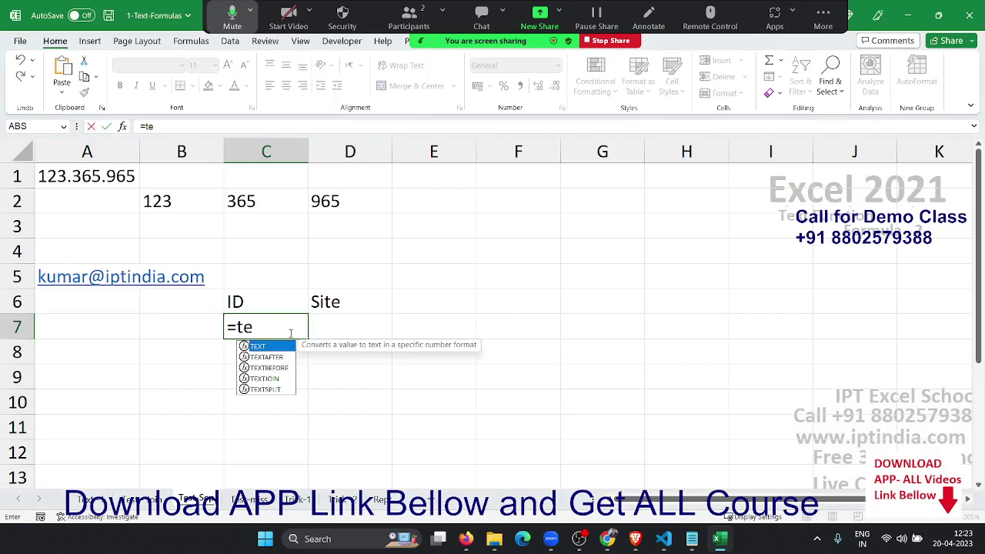
{"action": "key", "text": "Down"}
{"action": "key", "text": "Down"}
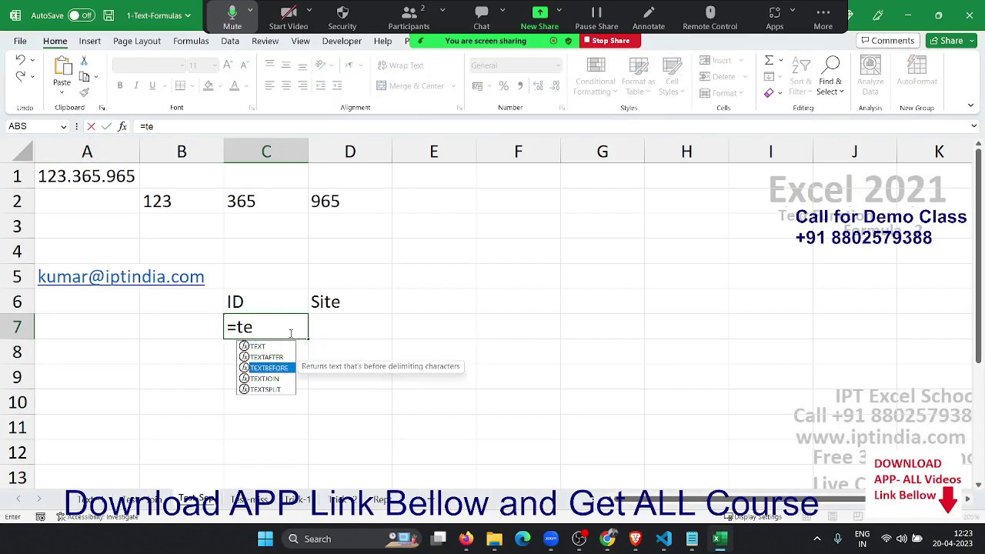
{"action": "key", "text": "Tab"}
{"action": "key", "text": "Left"}
{"action": "key", "text": "Left"}
{"action": "key", "text": "Up"}
{"action": "key", "text": "Up"}
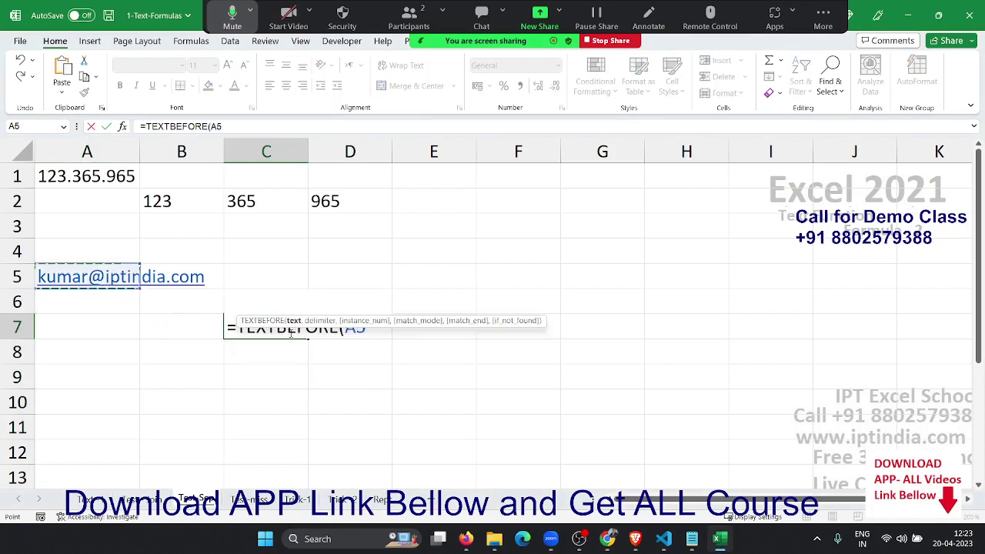
{"action": "type", "text": ",\"@\""}
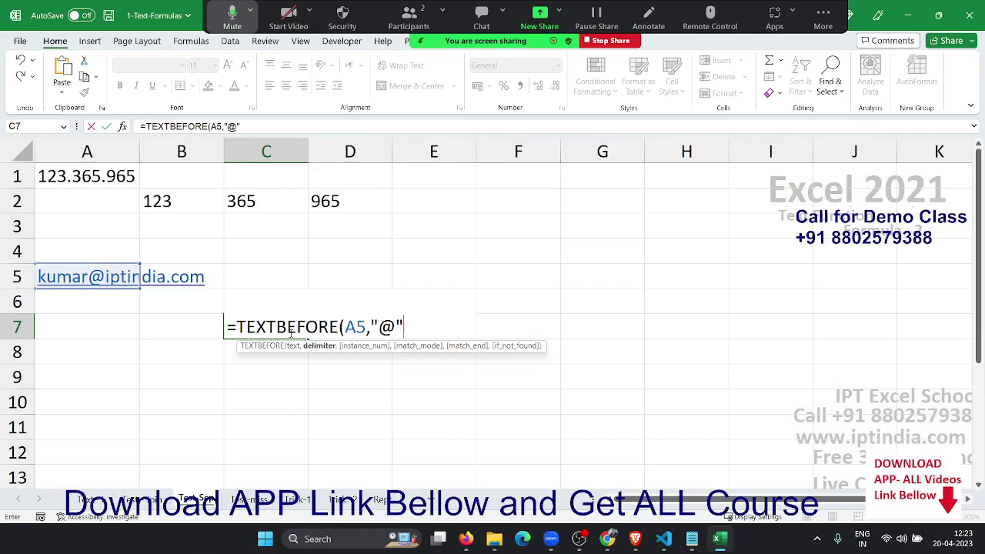
{"action": "type", "text": ")"}
{"action": "key", "text": "Return"}
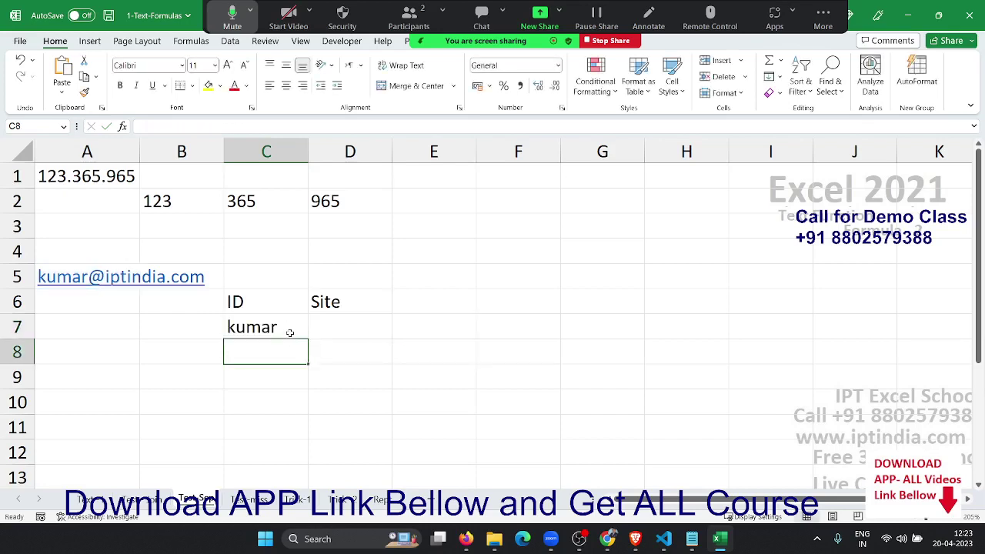
{"action": "left_click", "coordinate": [289, 333]}
{"action": "key", "text": "Right"}
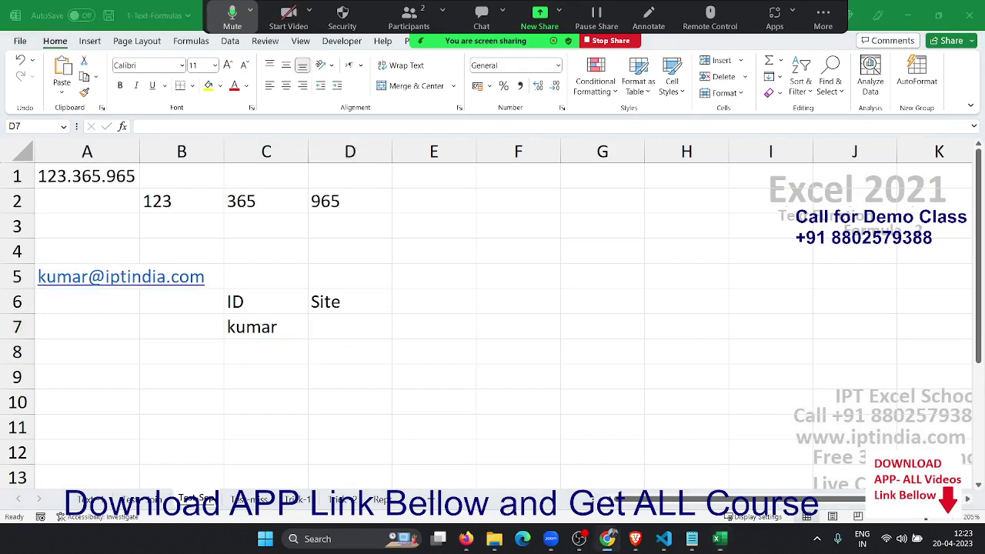
Step: Enter =TEXTAFTER(A5,"@") in D7 to return the e-mail's domain under Site
{"action": "left_click", "coordinate": [325, 328]}
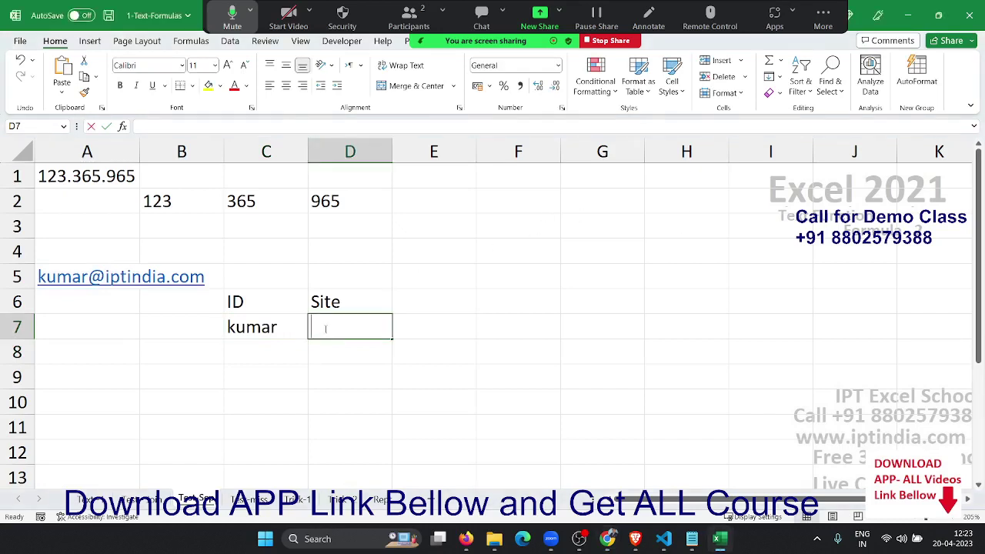
{"action": "type", "text": "=te"}
{"action": "key", "text": "Down"}
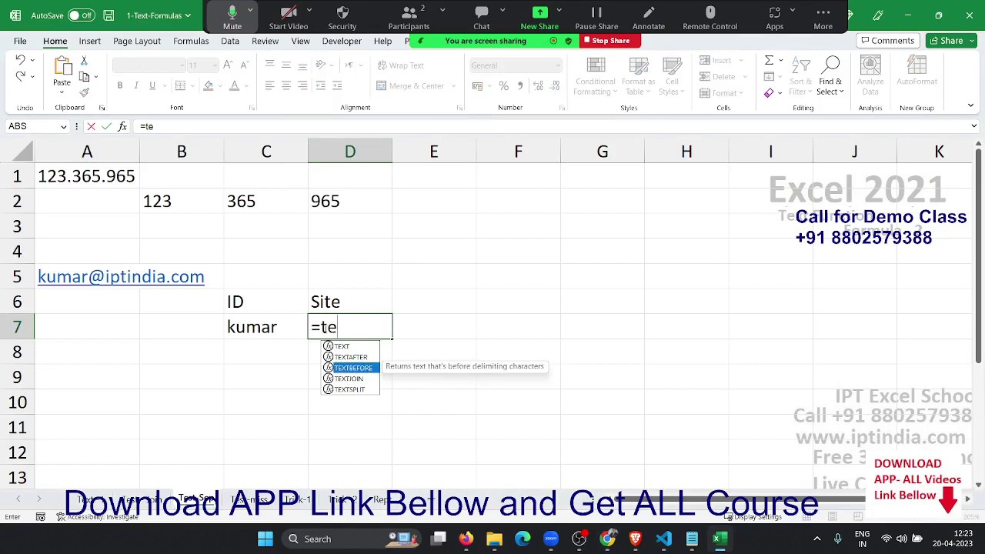
{"action": "key", "text": "Up"}
{"action": "key", "text": "Tab"}
{"action": "key", "text": "Left"}
{"action": "key", "text": "Left"}
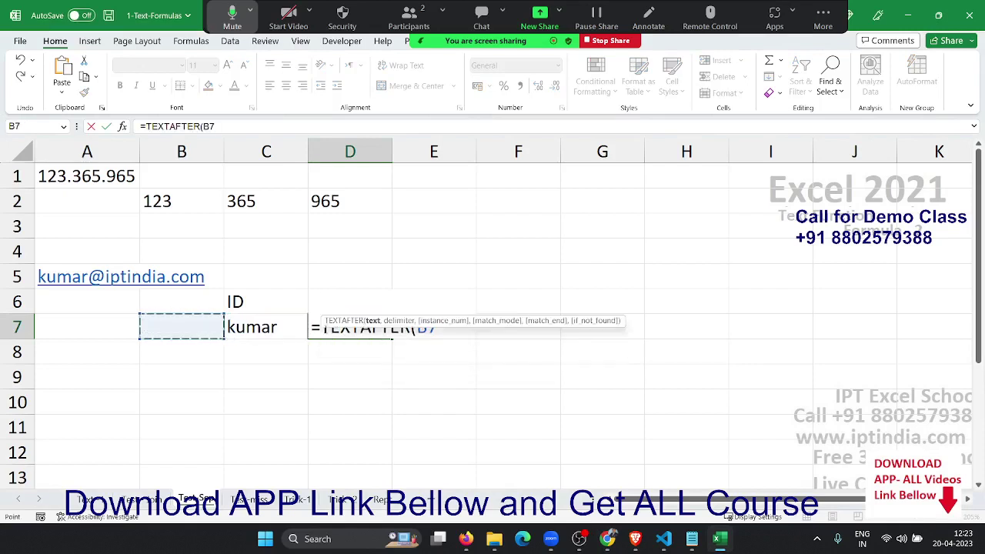
{"action": "key", "text": "Up"}
{"action": "key", "text": "Up"}
{"action": "key", "text": "Left"}
{"action": "type", "text": ",\""}
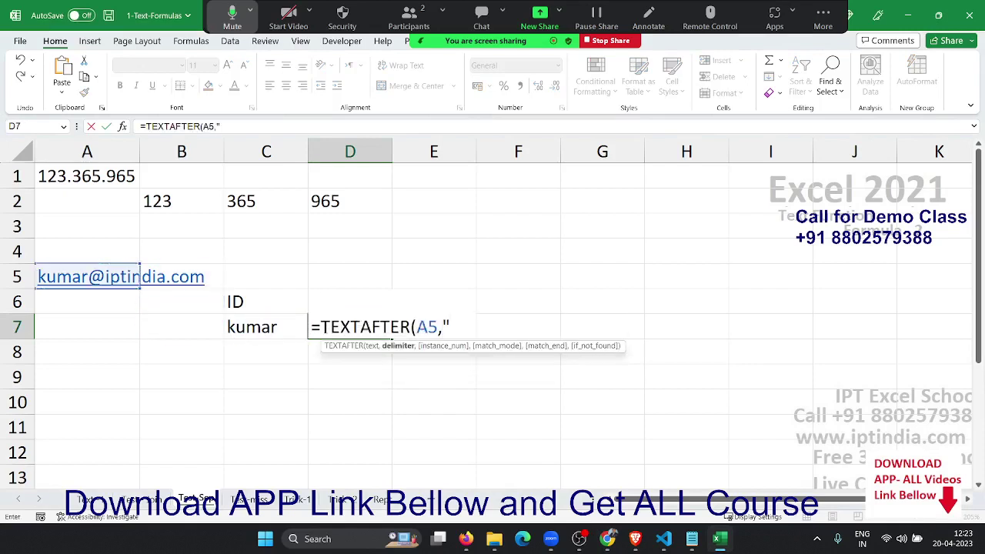
{"action": "type", "text": "@\")"}
{"action": "key", "text": "Return"}
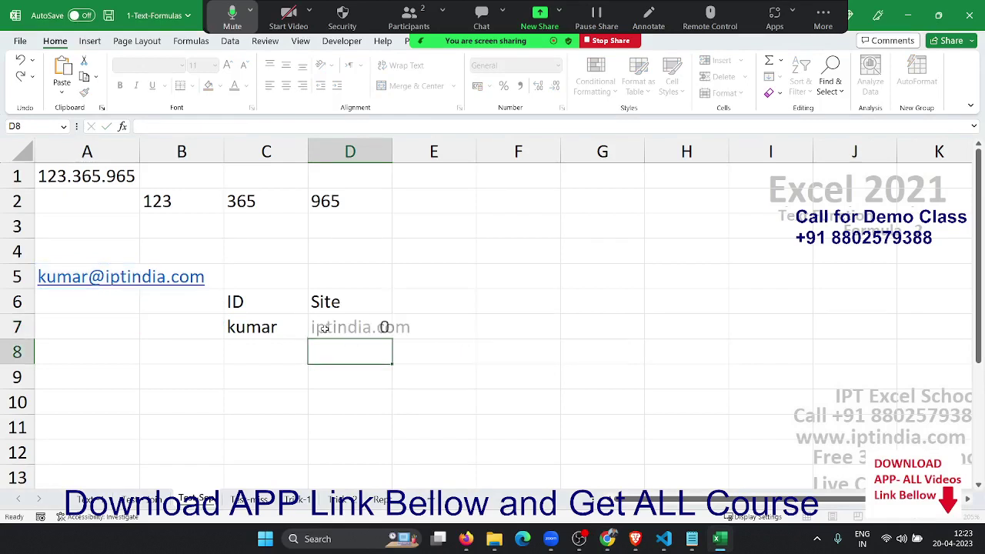
{"action": "left_click", "coordinate": [323, 328]}
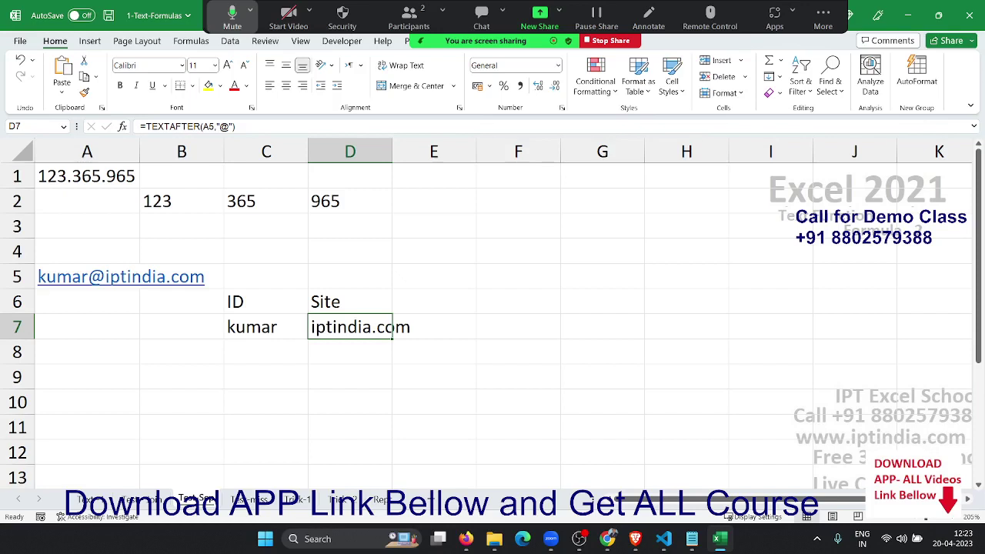
{"action": "left_click", "coordinate": [608, 538]}
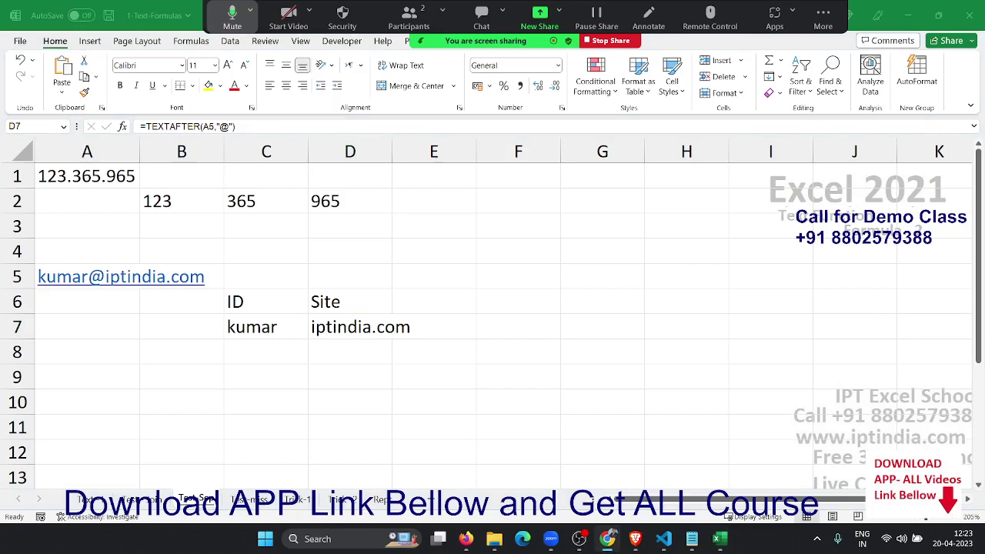
Step: Copy the e-mail from A5 and paste it into F5
{"action": "left_click", "coordinate": [224, 350]}
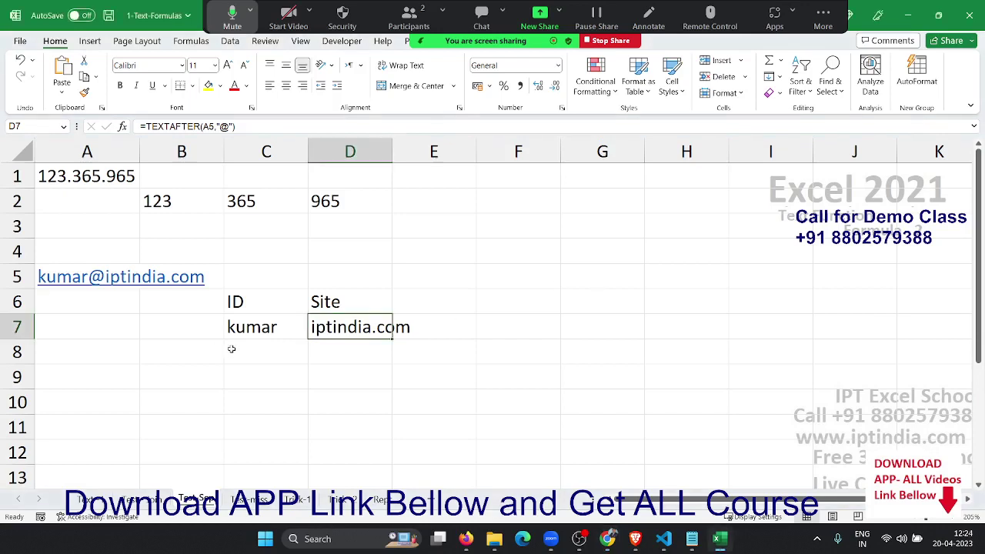
{"action": "left_click", "coordinate": [235, 350]}
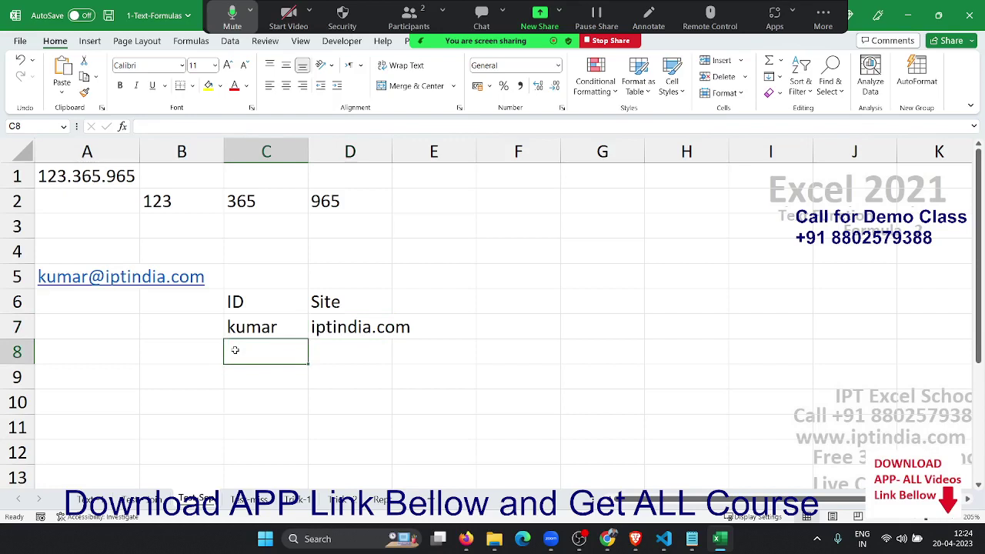
{"action": "key", "text": "Up"}
{"action": "key", "text": "Left"}
{"action": "key", "text": "Left"}
{"action": "key", "text": "Up"}
{"action": "key", "text": "Up"}
{"action": "key", "text": "ctrl+c"}
{"action": "key", "text": "Right"}
{"action": "key", "text": "Right"}
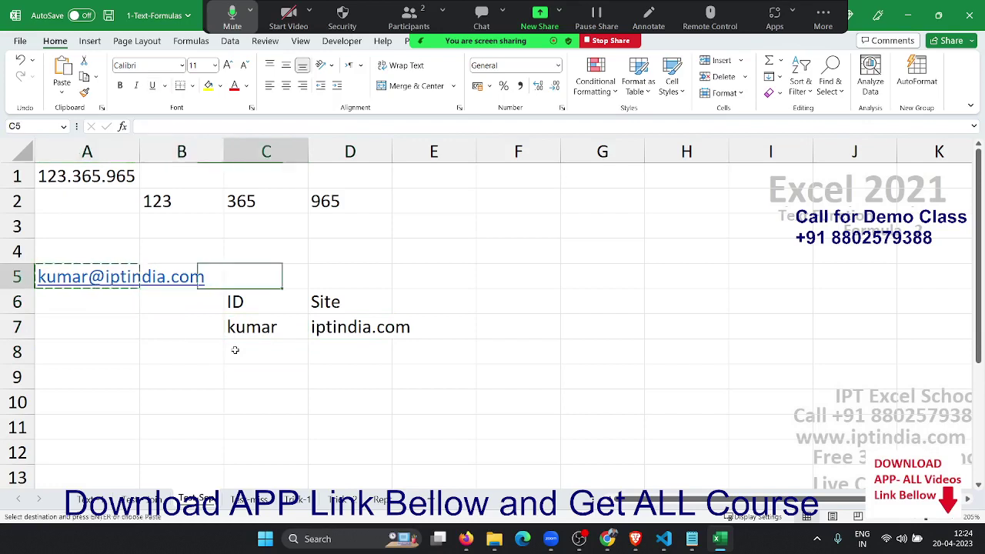
{"action": "key", "text": "Right"}
{"action": "key", "text": "Right"}
{"action": "key", "text": "Right"}
{"action": "key", "text": "Return"}
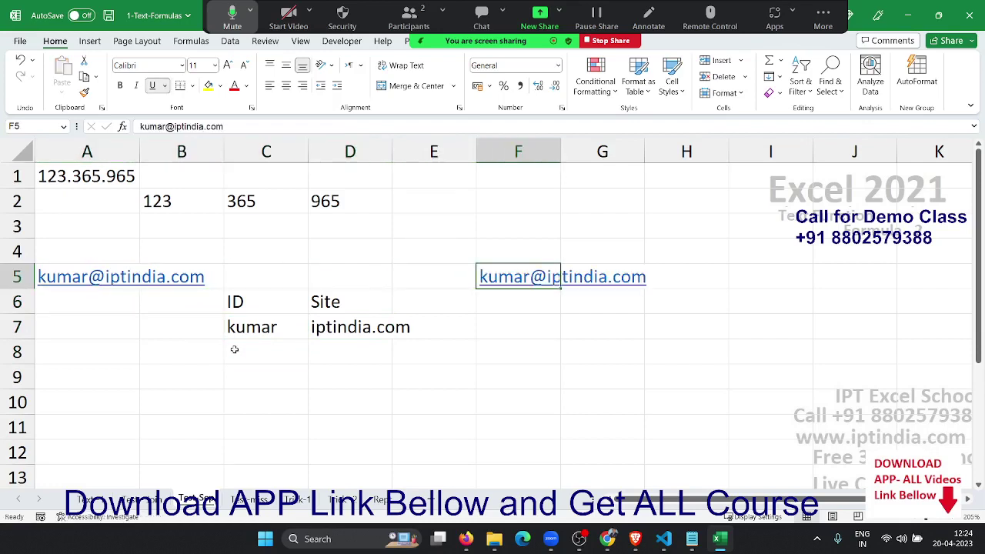
Step: Enter =FIND("@",F5,1) in F7, returning 6 as the @ position
{"action": "key", "text": "Down"}
{"action": "key", "text": "Down"}
{"action": "type", "text": "=fi"}
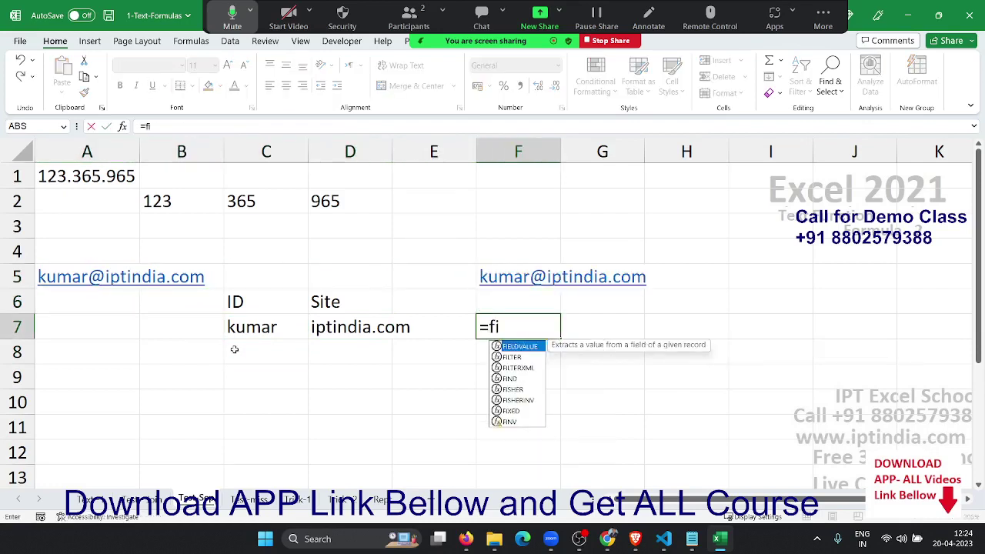
{"action": "type", "text": "n"}
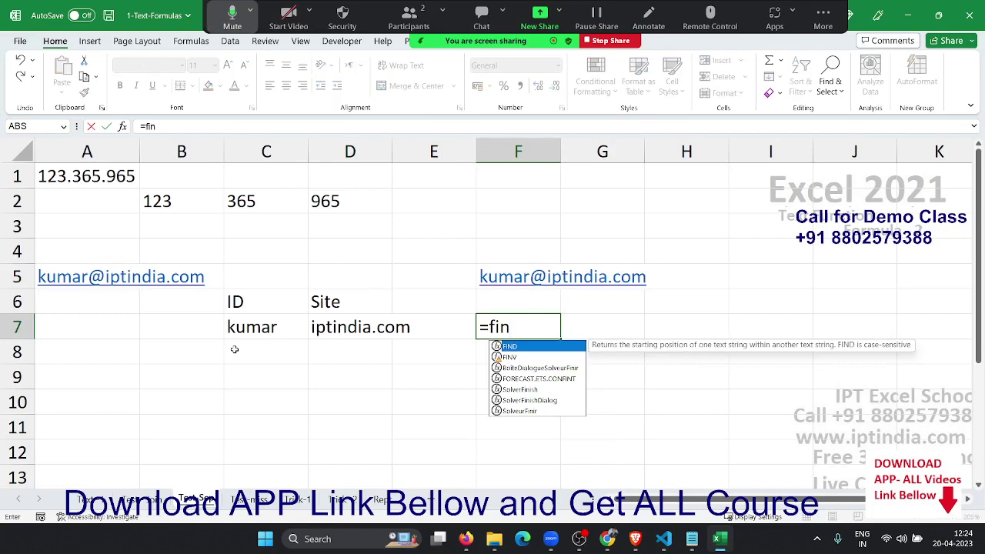
{"action": "key", "text": "Tab"}
{"action": "key", "text": "Up"}
{"action": "key", "text": "Up"}
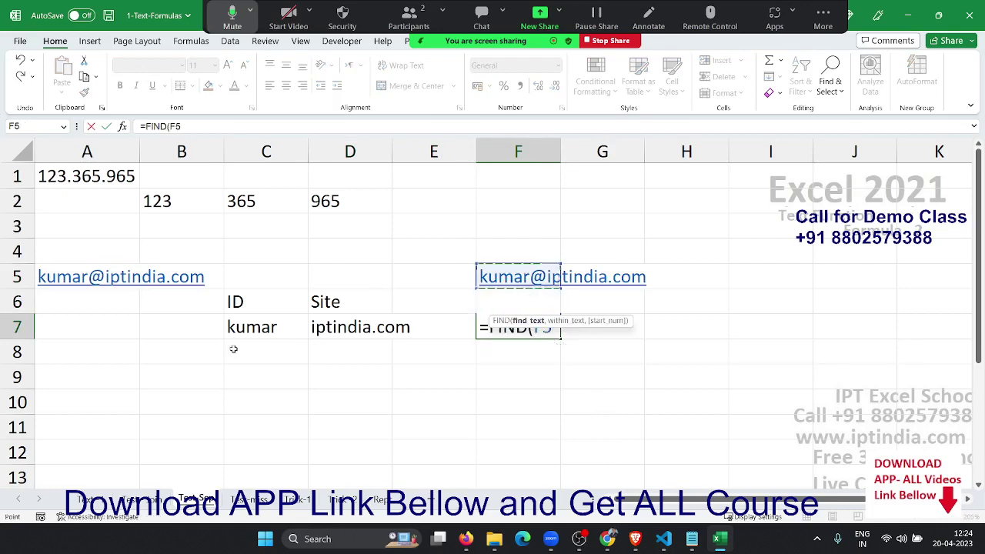
{"action": "type", "text": ",\""}
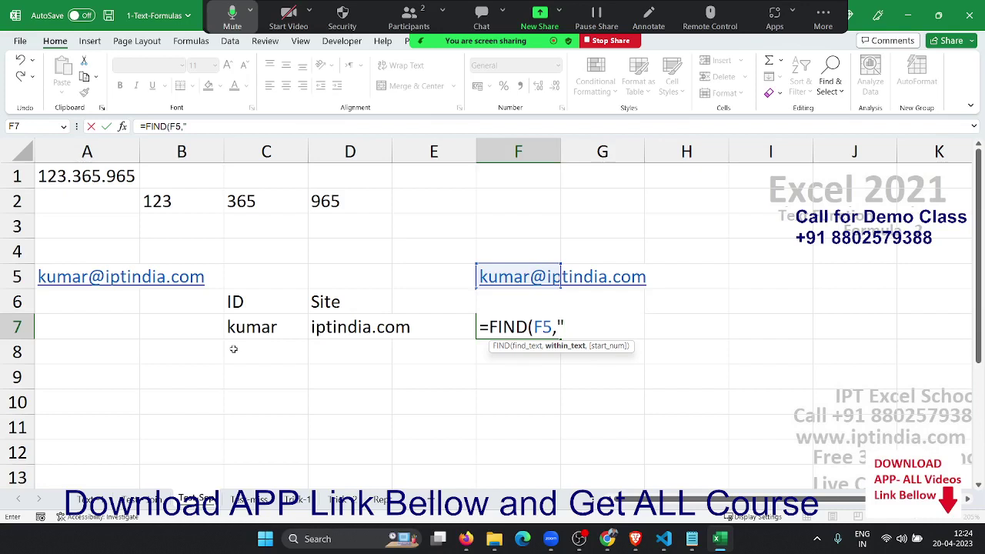
{"action": "key", "text": "BackSpace"}
{"action": "key", "text": "BackSpace"}
{"action": "key", "text": "BackSpace"}
{"action": "key", "text": "BackSpace"}
{"action": "type", "text": "\"@"}
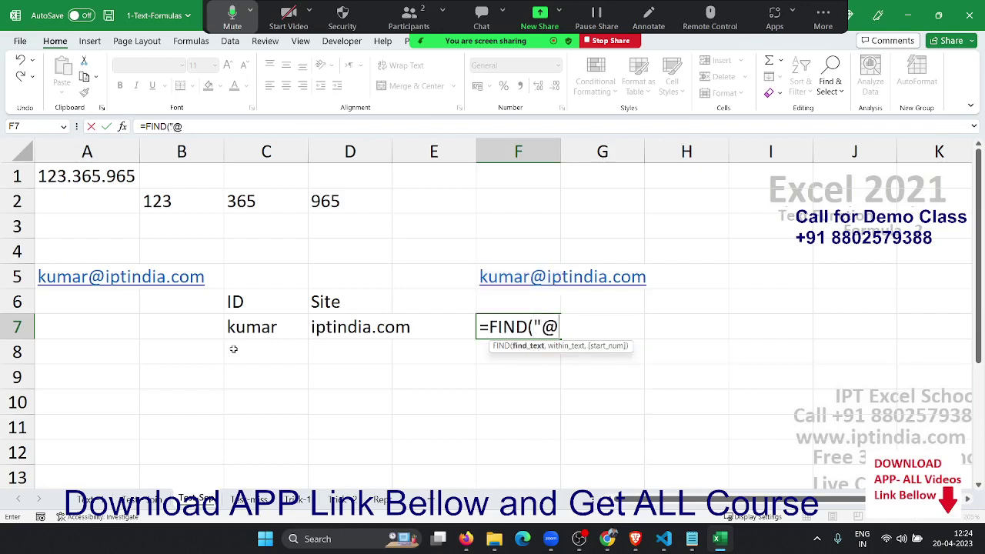
{"action": "type", "text": "\","}
{"action": "key", "text": "Up"}
{"action": "key", "text": "Up"}
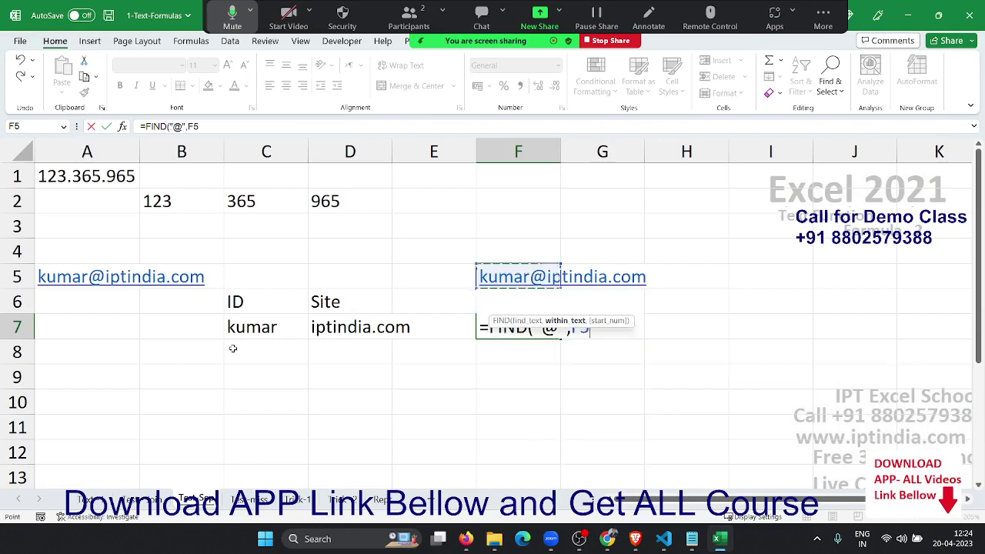
{"action": "type", "text": ","}
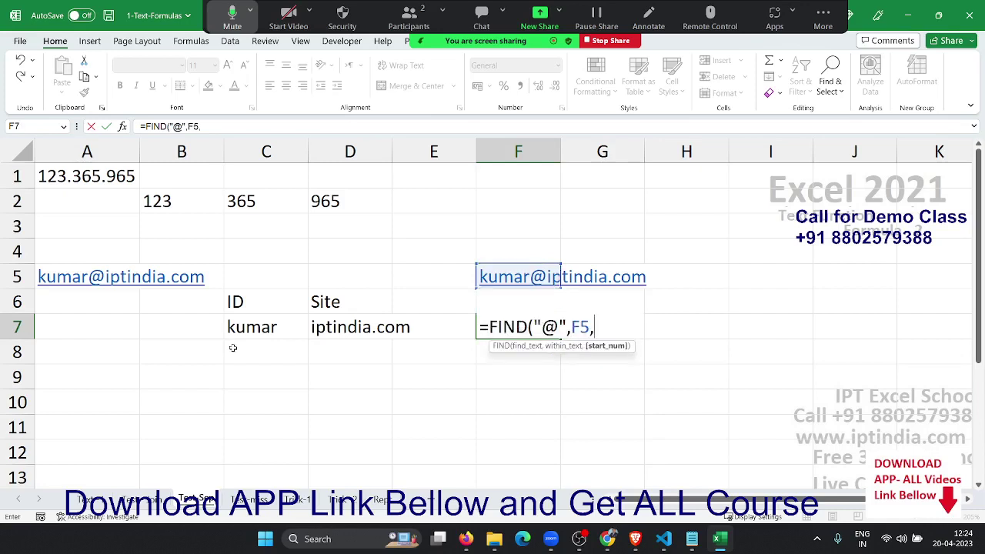
{"action": "type", "text": "1"}
{"action": "key", "text": "Return"}
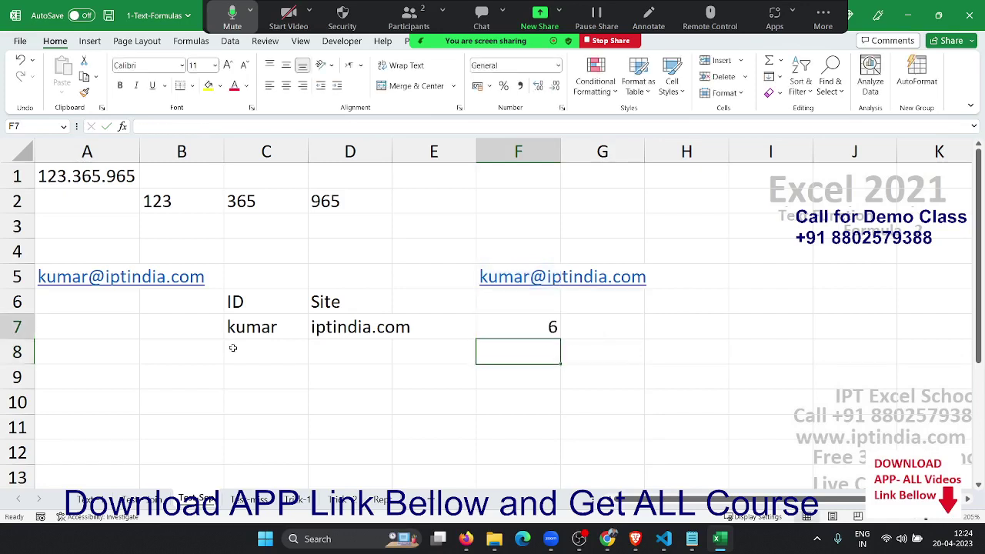
{"action": "key", "text": "Up"}
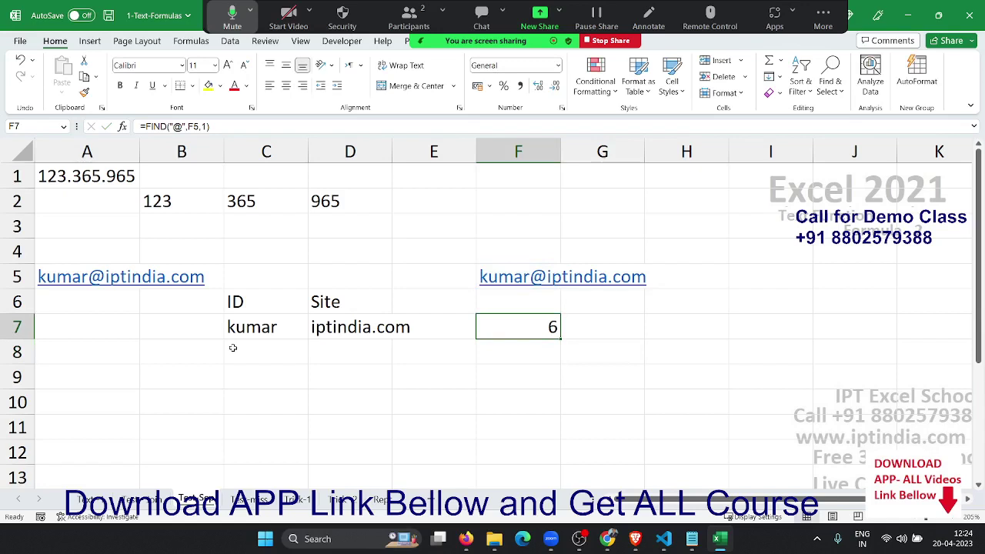
{"action": "key", "text": "Up"}
Step: Enter =LEFT(A5,F7-1) in F6 to return the ID without the @
{"action": "type", "text": "="}
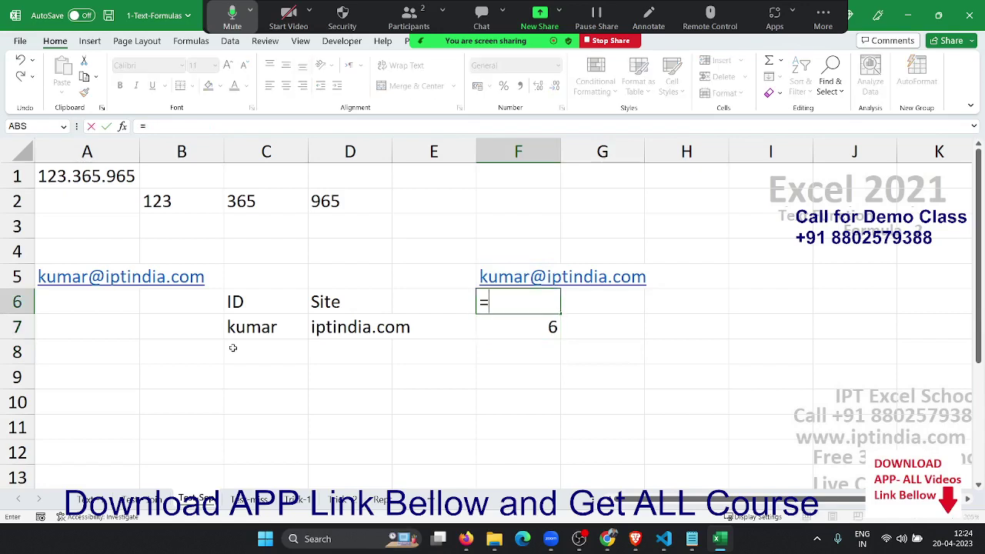
{"action": "type", "text": "lef"}
{"action": "key", "text": "Left"}
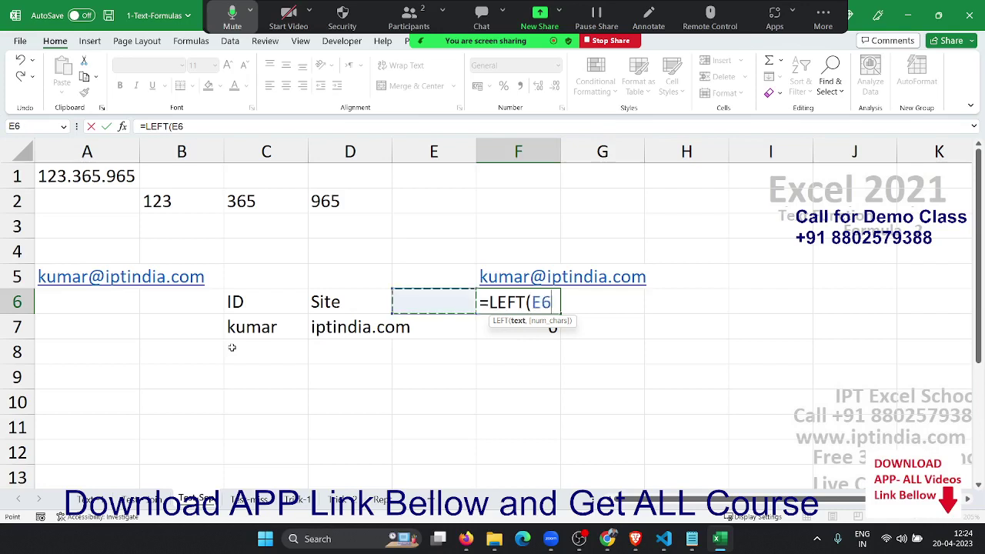
{"action": "key", "text": "Left"}
{"action": "key", "text": "Left"}
{"action": "key", "text": "Left"}
{"action": "key", "text": "Up"}
{"action": "type", "text": ","}
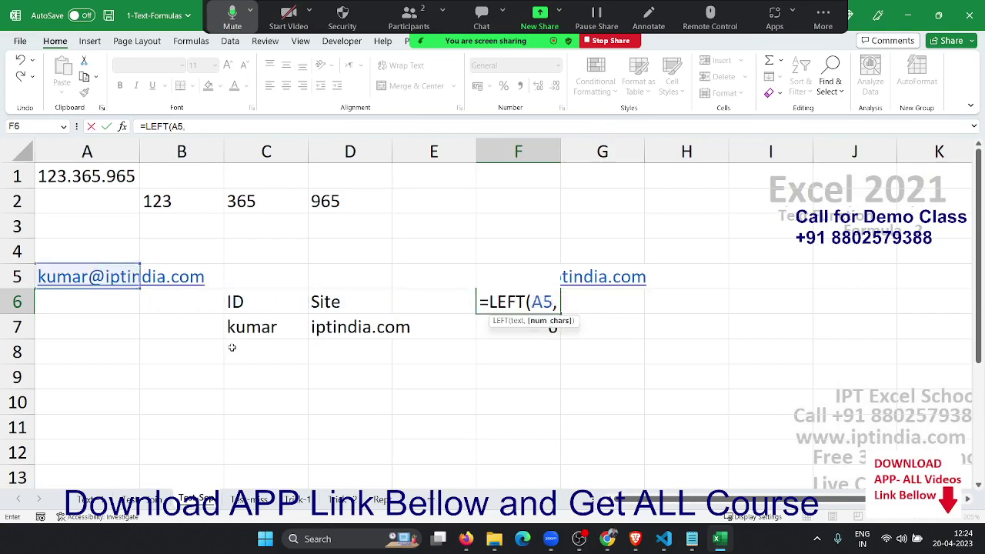
{"action": "key", "text": "Down"}
{"action": "type", "text": ")"}
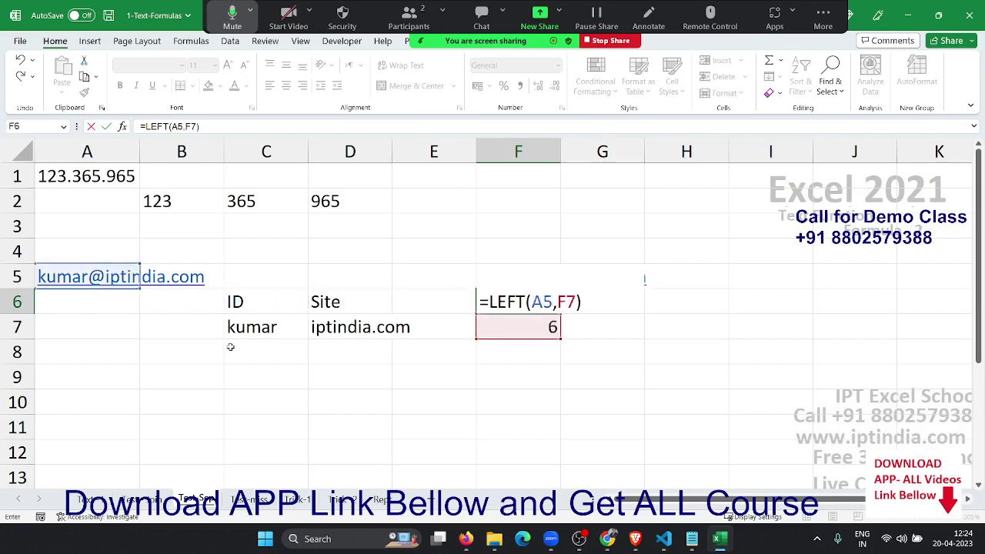
{"action": "key", "text": "BackSpace"}
{"action": "type", "text": "-"}
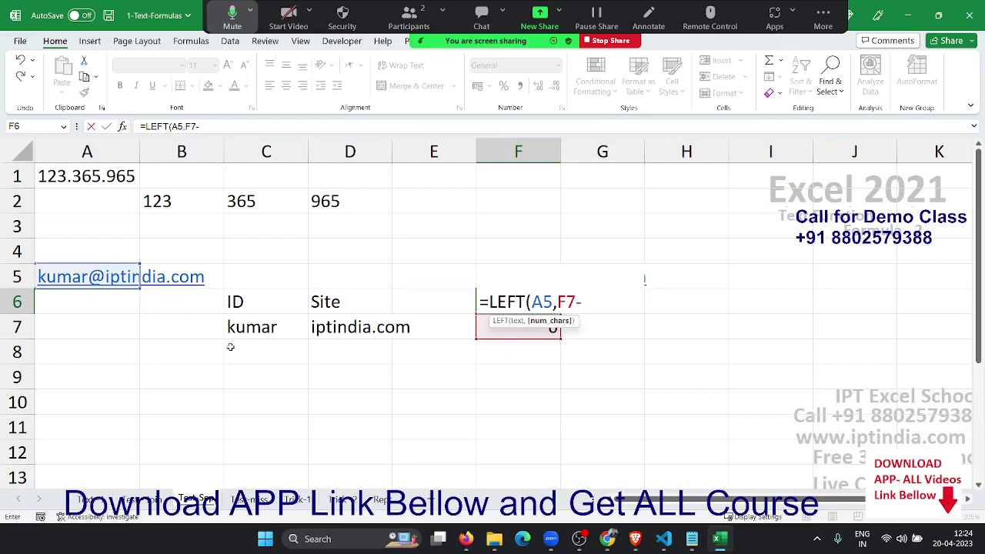
{"action": "type", "text": "1"}
{"action": "key", "text": "BackSpace"}
{"action": "key", "text": "BackSpace"}
{"action": "key", "text": "Return"}
{"action": "key", "text": "Up"}
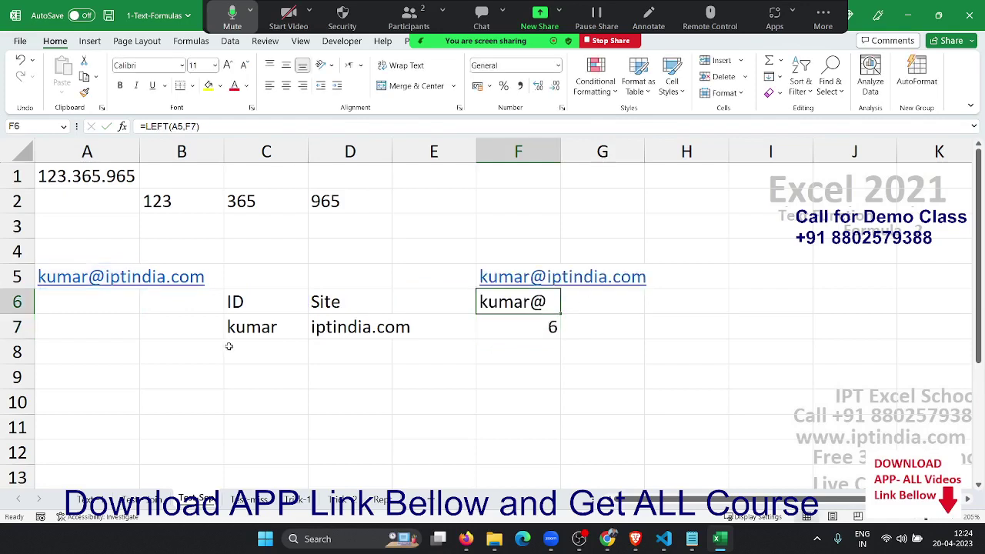
{"action": "key", "text": "F2"}
{"action": "type", "text": "-"}
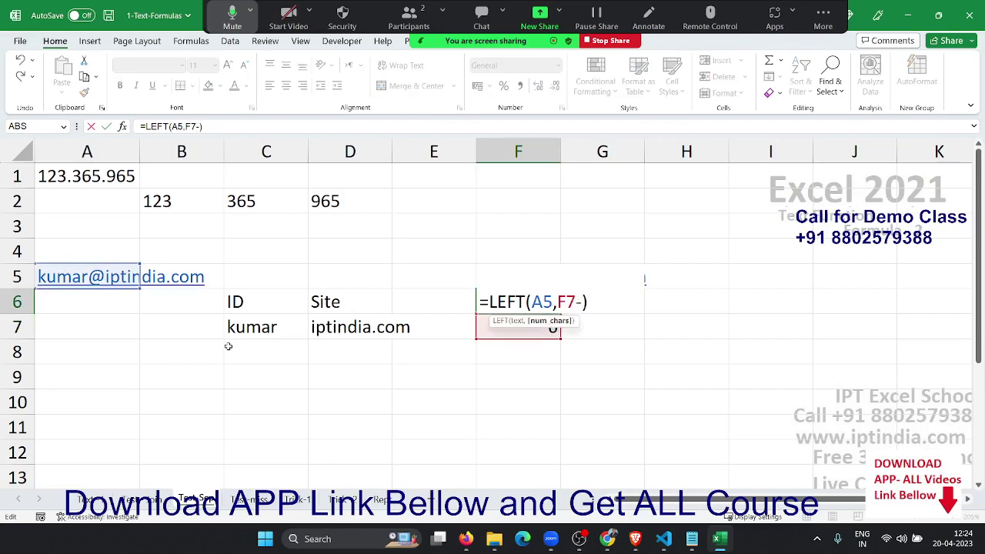
{"action": "type", "text": "1"}
{"action": "key", "text": "Return"}
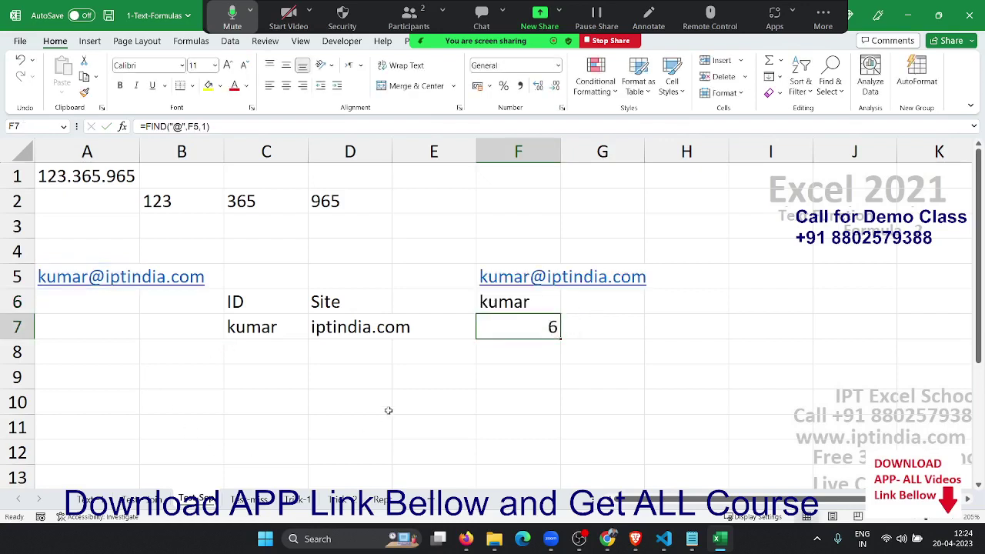
Step: Try nesting F7's FIND formula in place of the F7 reference in F6, then cancel
{"action": "left_click", "coordinate": [487, 344]}
{"action": "left_click", "coordinate": [497, 329]}
{"action": "double_click", "coordinate": [497, 329]}
{"action": "left_click_drag", "start_coordinate": [493, 327], "coordinate": [628, 330]}
{"action": "key", "text": "ctrl+c"}
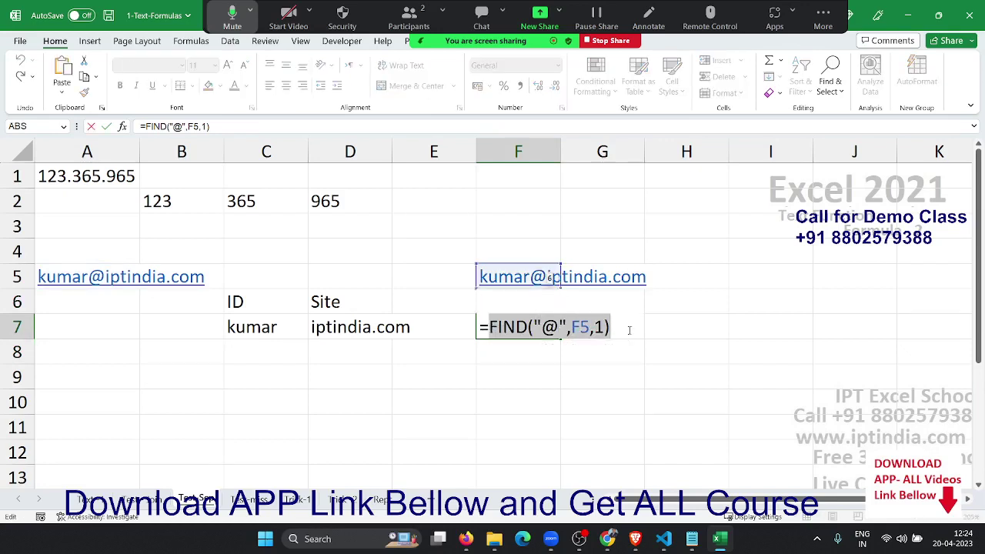
{"action": "key", "text": "Escape"}
{"action": "key", "text": "Up"}
{"action": "key", "text": "F2"}
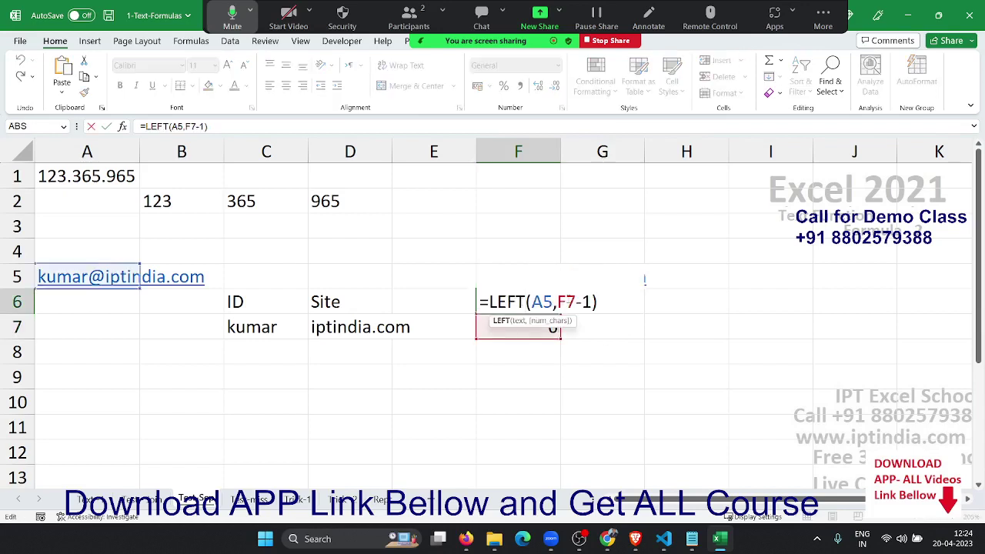
{"action": "key", "text": "shift+Right"}
{"action": "key", "text": "shift+Right"}
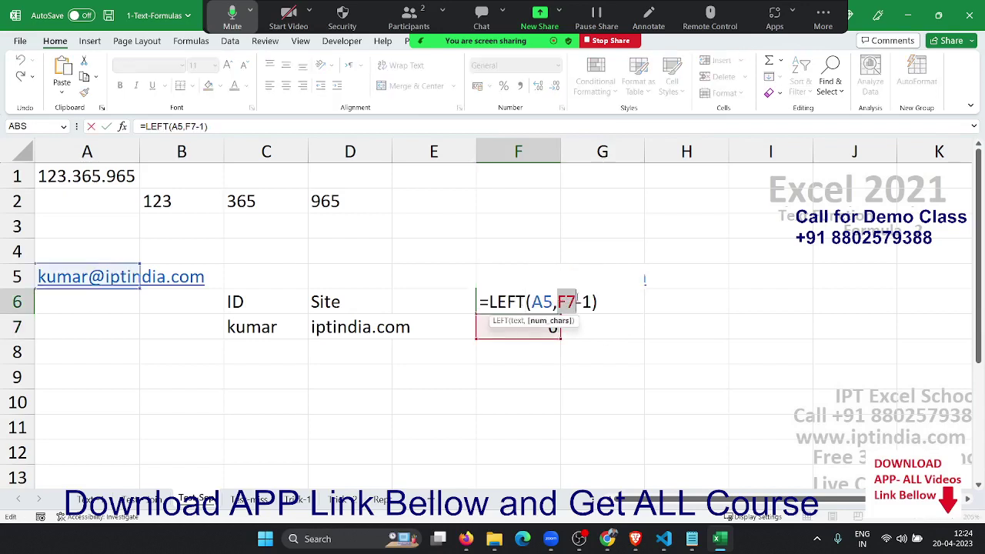
{"action": "key", "text": "ctrl+v"}
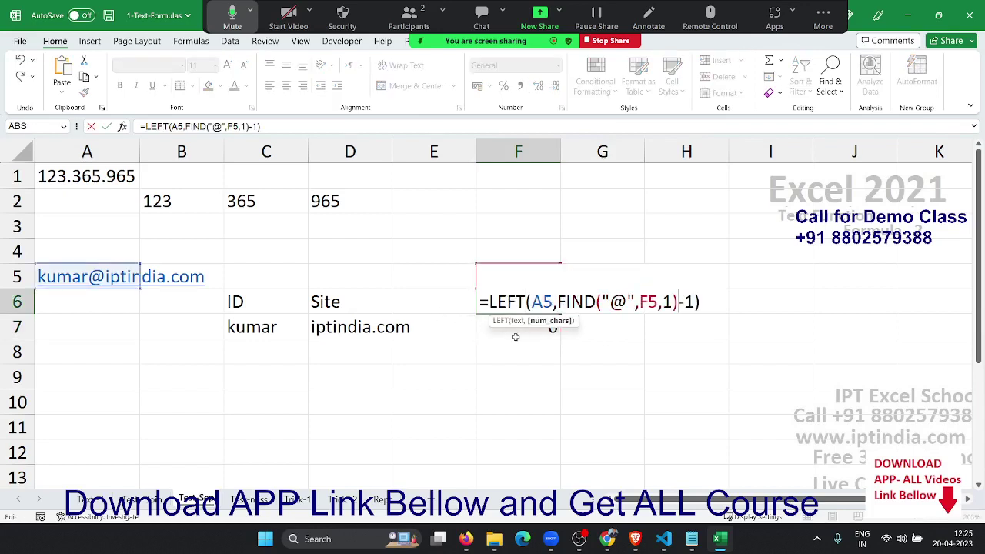
{"action": "key", "text": "Escape"}
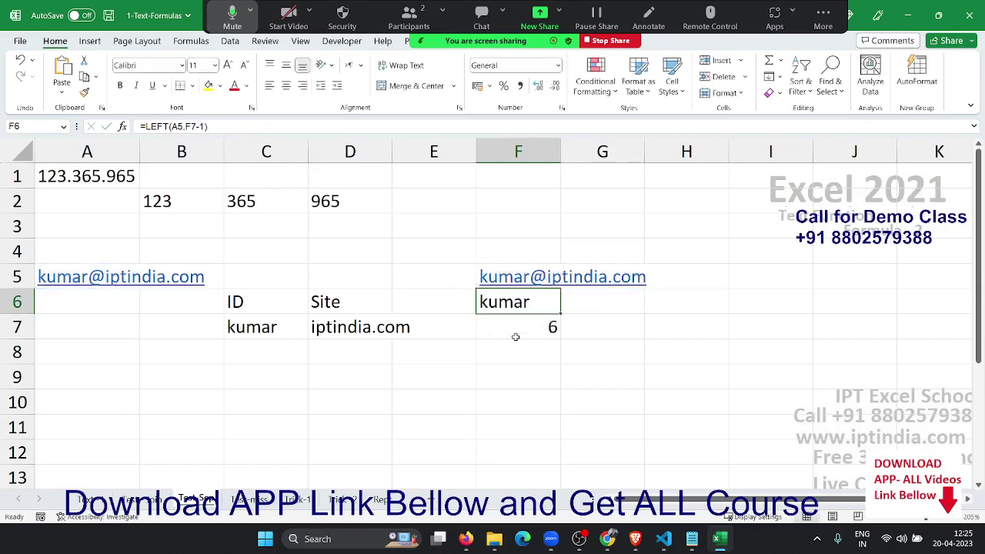
Step: Remove the -1 from F6 so the ID includes the @, and recheck F7's FIND formula
{"action": "double_click", "coordinate": [553, 307]}
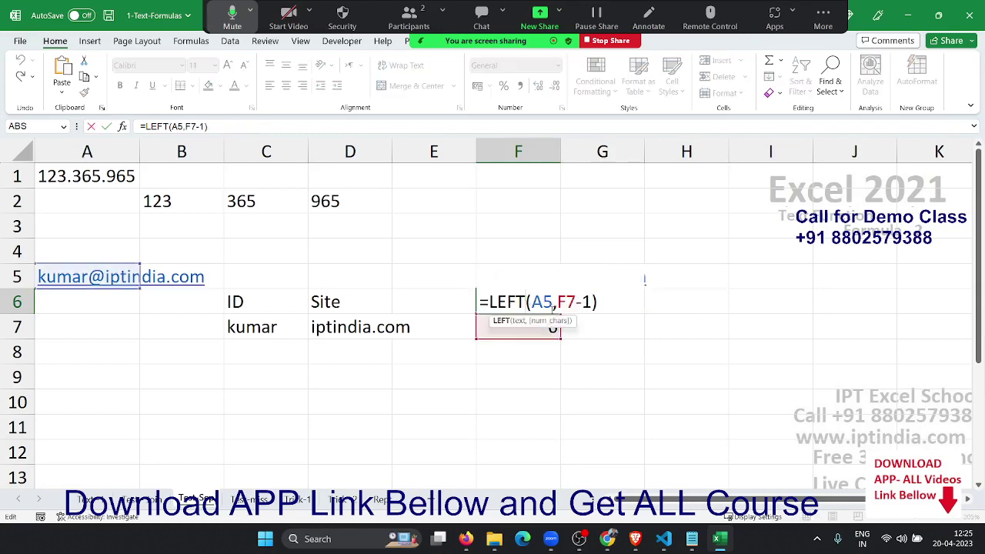
{"action": "left_click", "coordinate": [576, 303]}
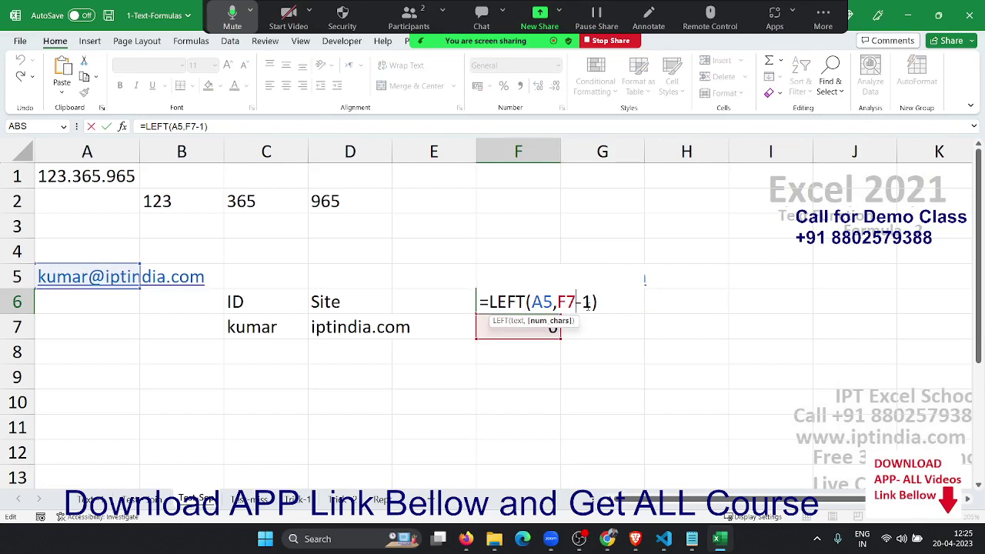
{"action": "key", "text": "Delete"}
{"action": "key", "text": "Delete"}
{"action": "key", "text": "Return"}
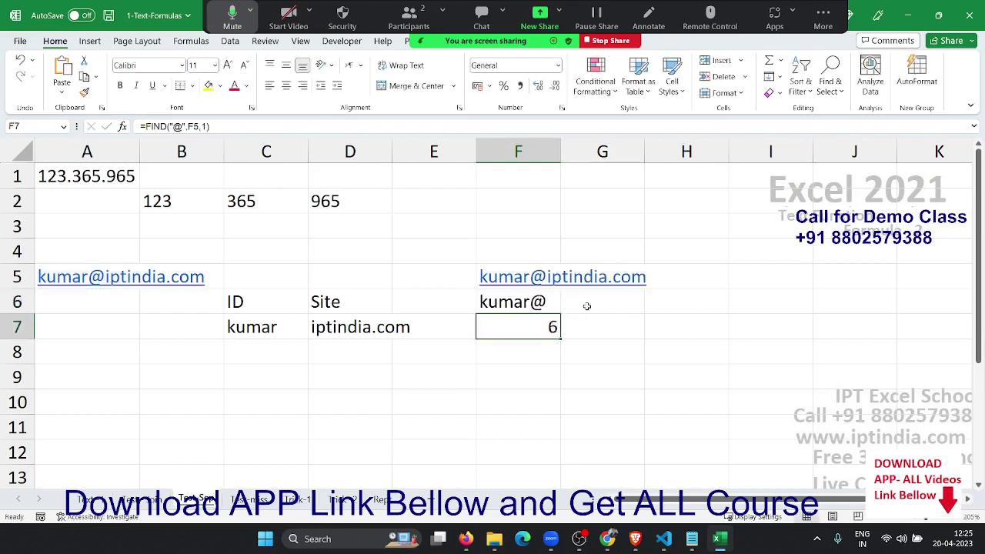
{"action": "key", "text": "Up"}
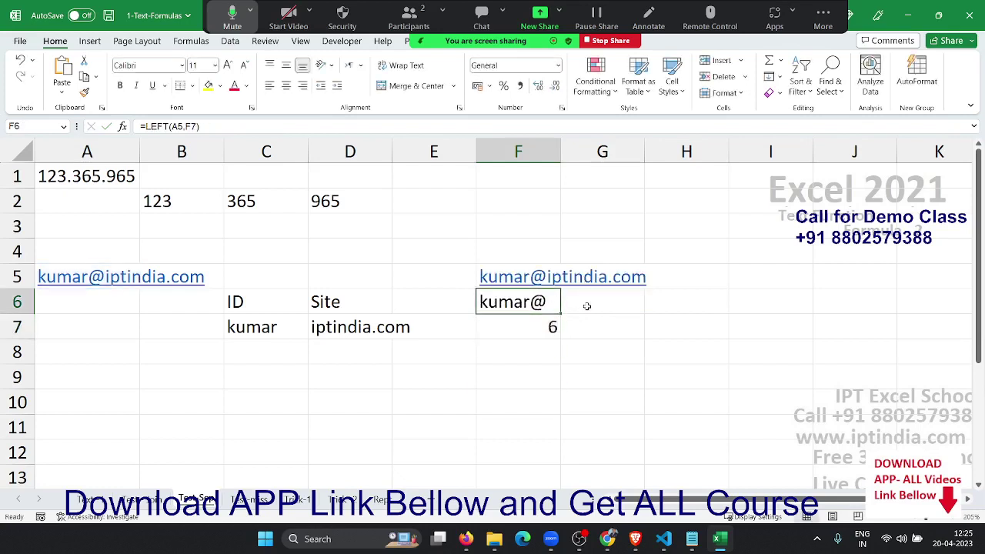
{"action": "key", "text": "Down"}
{"action": "key", "text": "Up"}
{"action": "key", "text": "Down"}
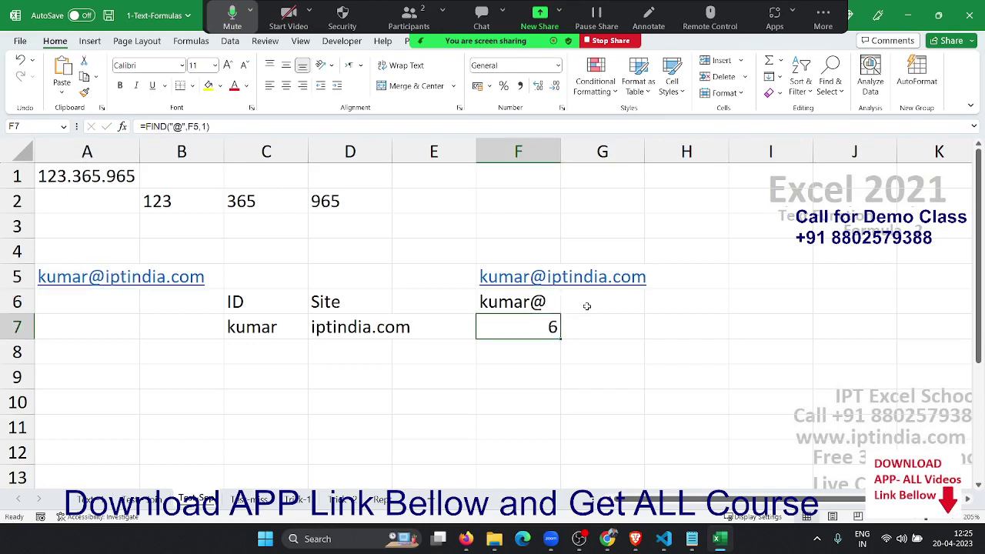
{"action": "key", "text": "F2"}
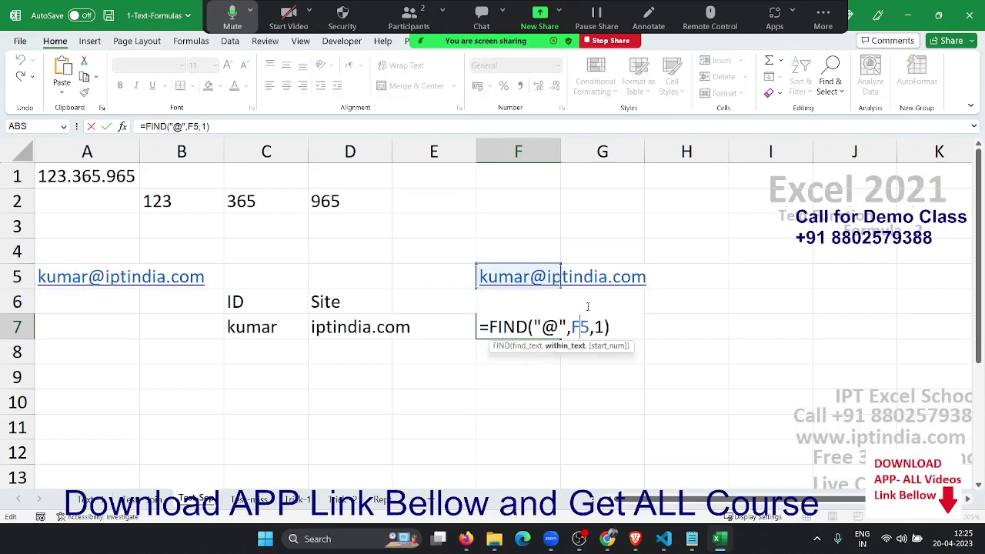
{"action": "key", "text": "Return"}
Step: Restore -1 in F6's LEFT formula so the ID excludes the @
{"action": "key", "text": "Up"}
{"action": "key", "text": "Up"}
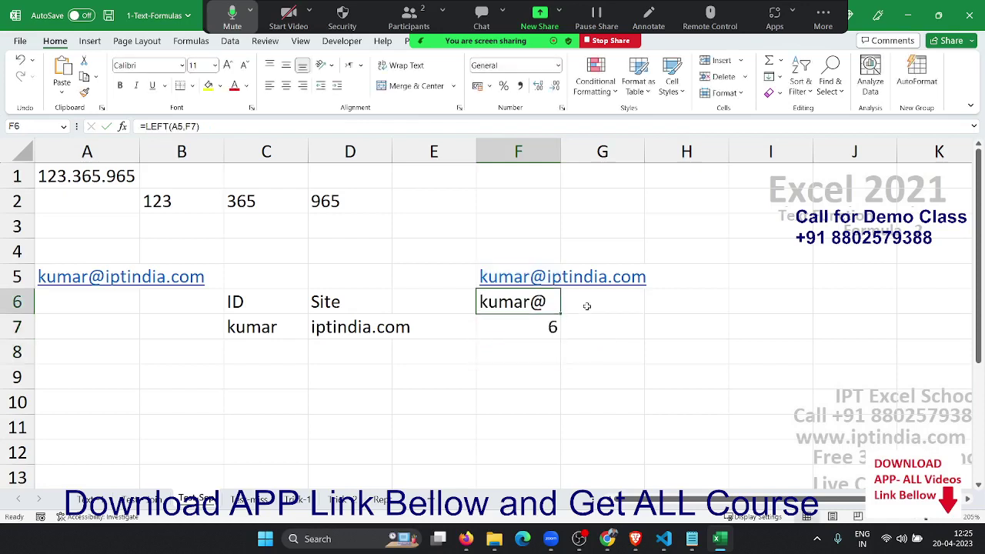
{"action": "key", "text": "F2"}
{"action": "key", "text": "Left"}
{"action": "type", "text": "-"}
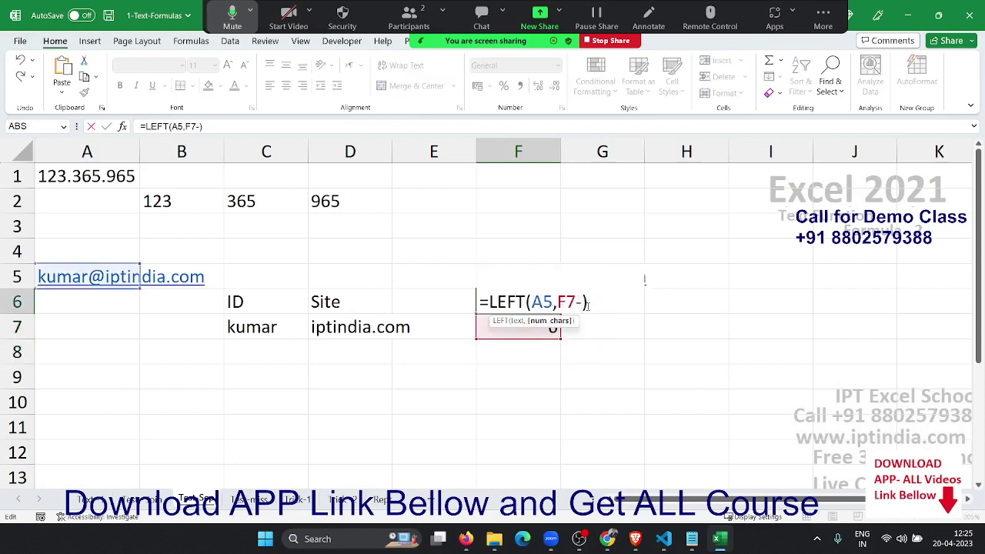
{"action": "type", "text": "1"}
{"action": "key", "text": "Return"}
{"action": "key", "text": "Up"}
Step: Enter =RIGHT(F5,LEN(F5)-F7) in G6 to extract the site after the @ sign
{"action": "left_click", "coordinate": [586, 307]}
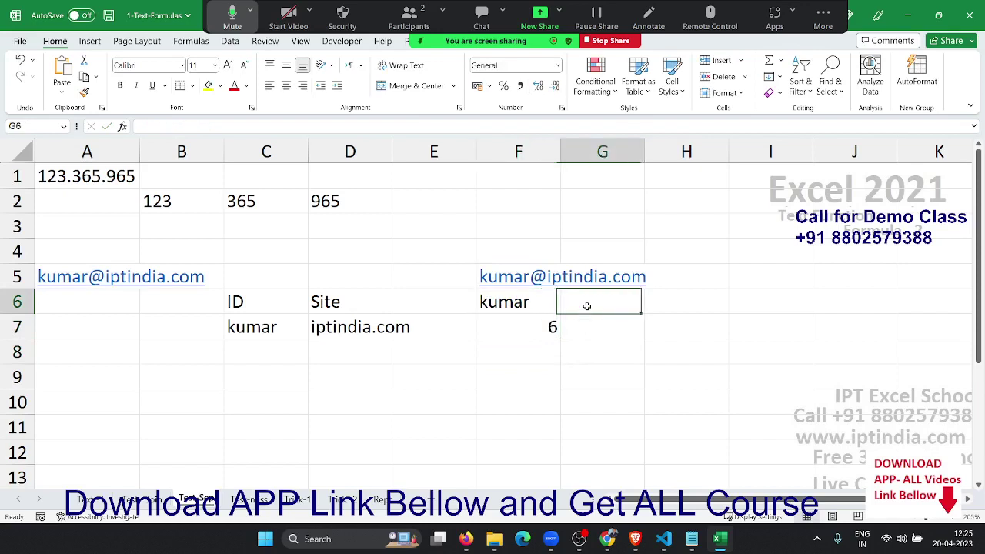
{"action": "type", "text": "=ri"}
{"action": "key", "text": "Tab"}
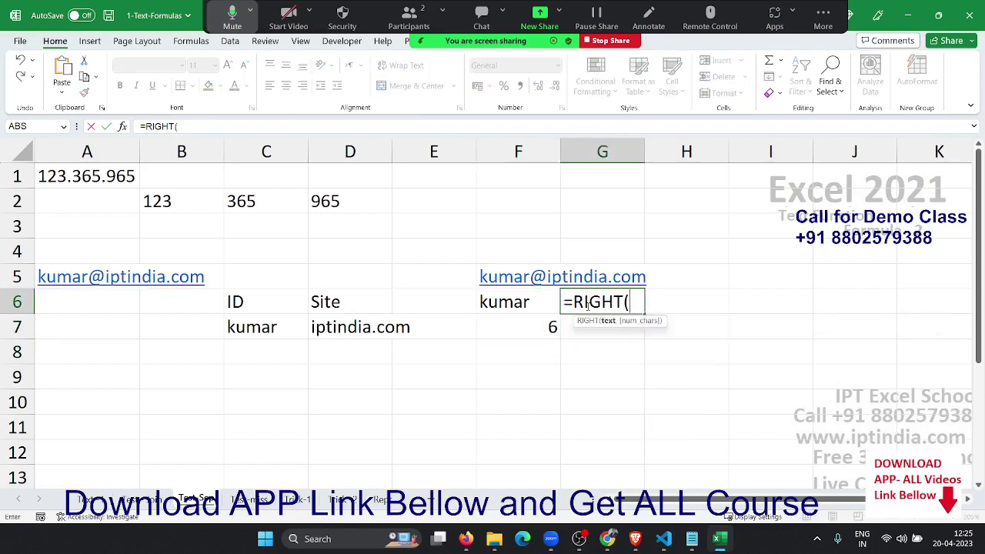
{"action": "key", "text": "Left"}
{"action": "key", "text": "Up"}
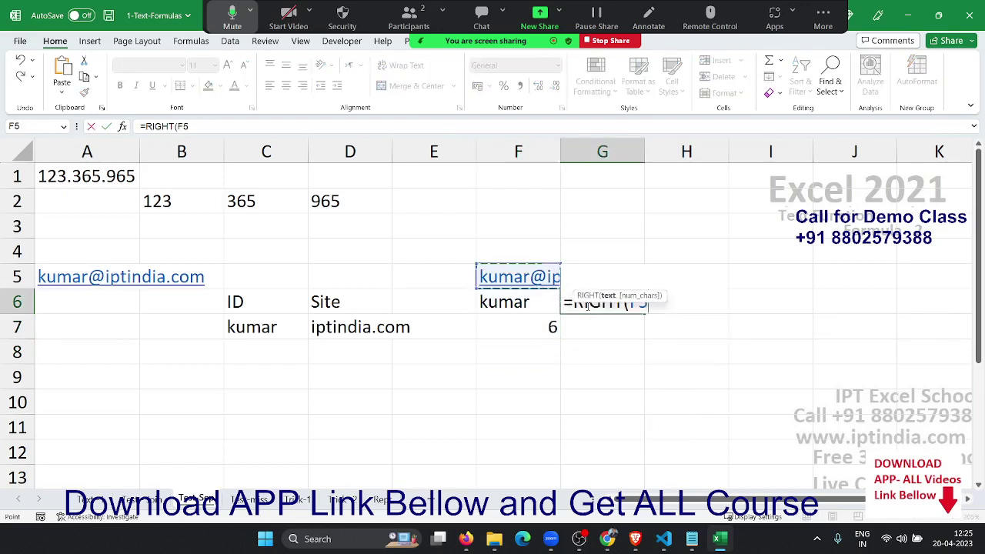
{"action": "type", "text": ",lef"}
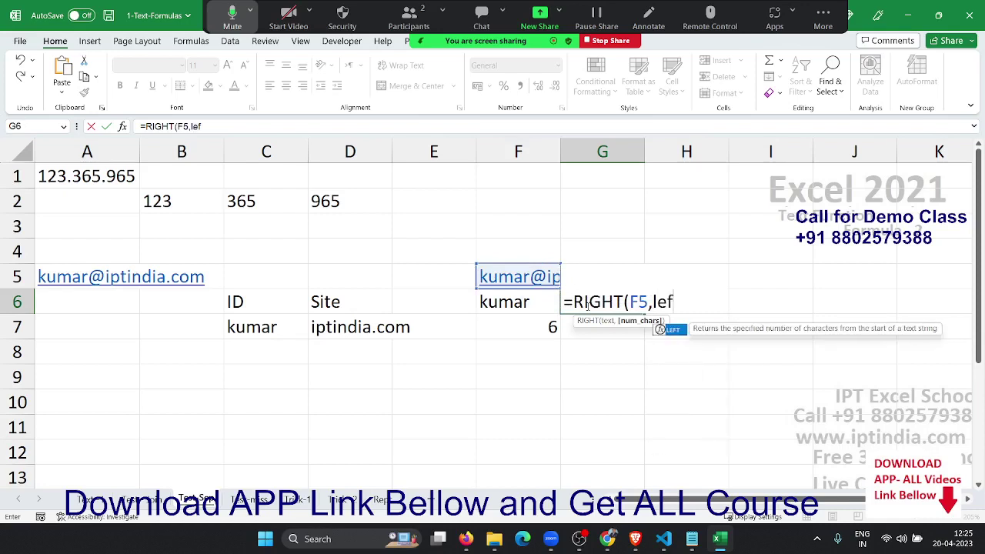
{"action": "key", "text": "BackSpace"}
{"action": "key", "text": "BackSpace"}
{"action": "type", "text": "e"}
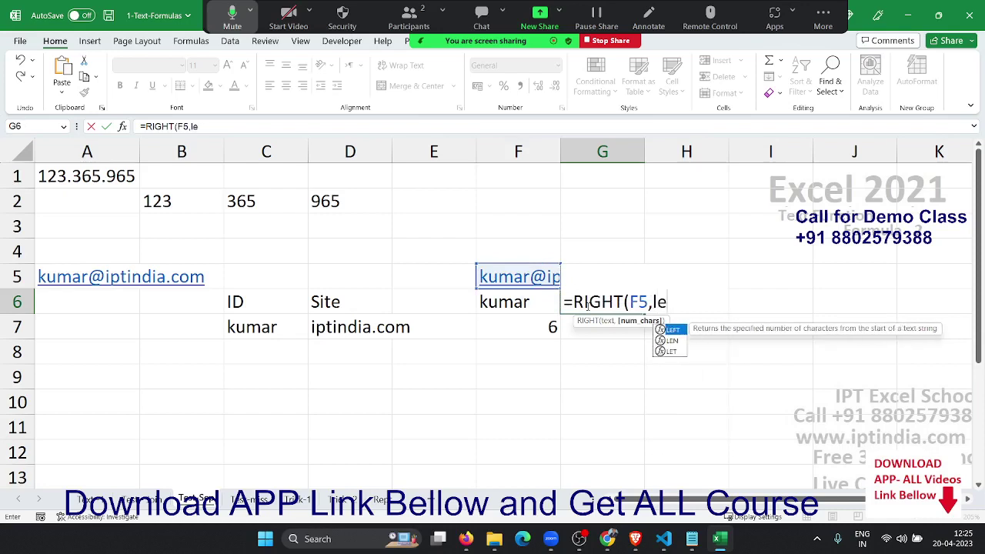
{"action": "type", "text": "n("}
{"action": "key", "text": "Left"}
{"action": "key", "text": "Up"}
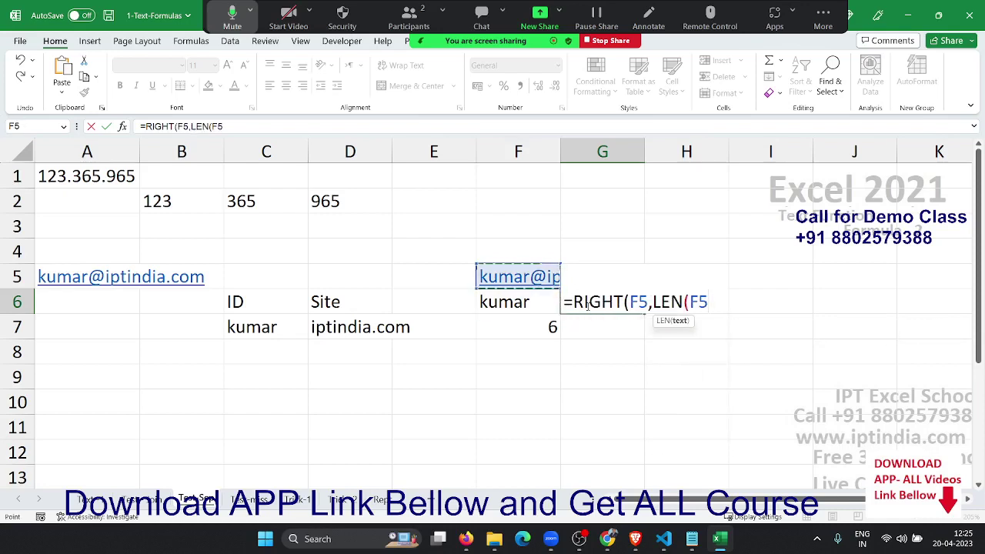
{"action": "type", "text": ")-"}
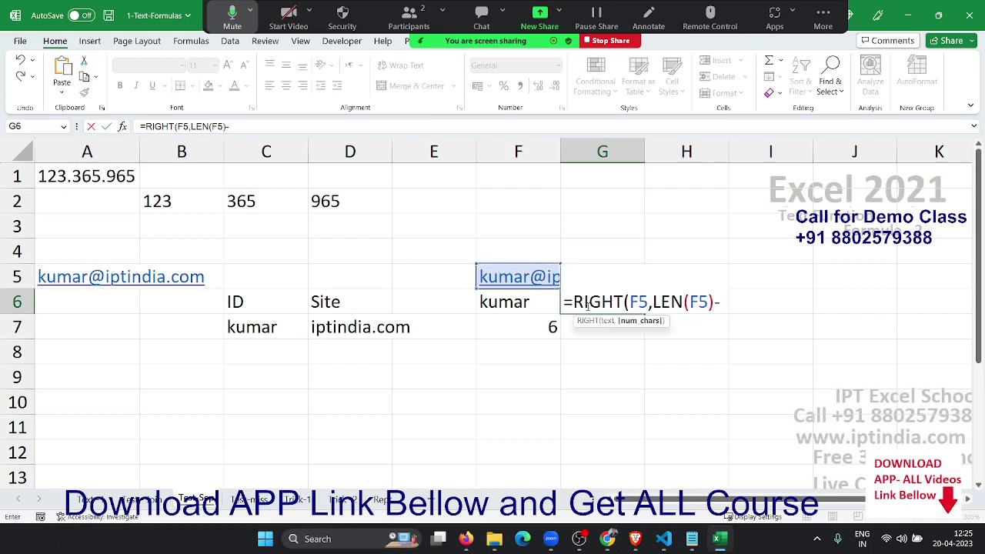
{"action": "left_click", "coordinate": [543, 333]}
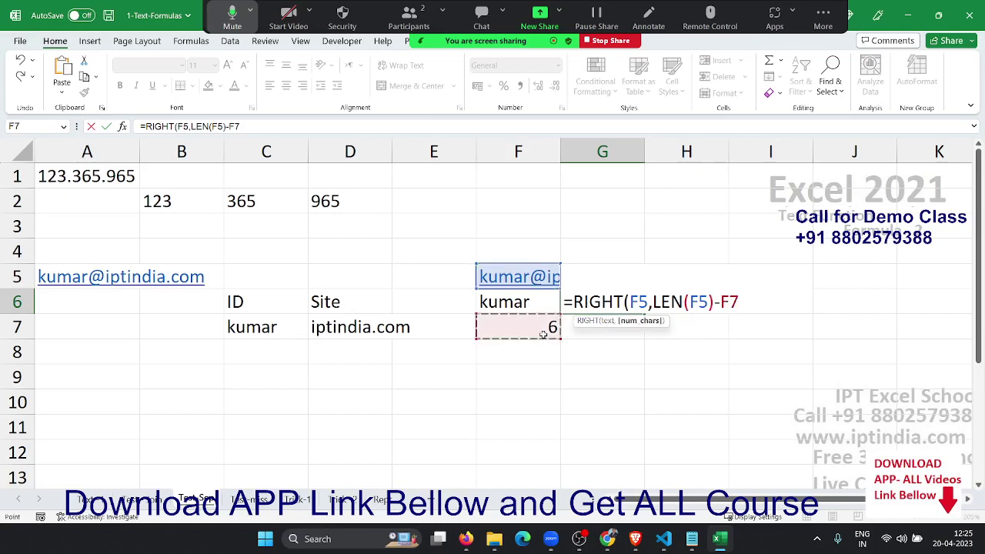
{"action": "type", "text": ")"}
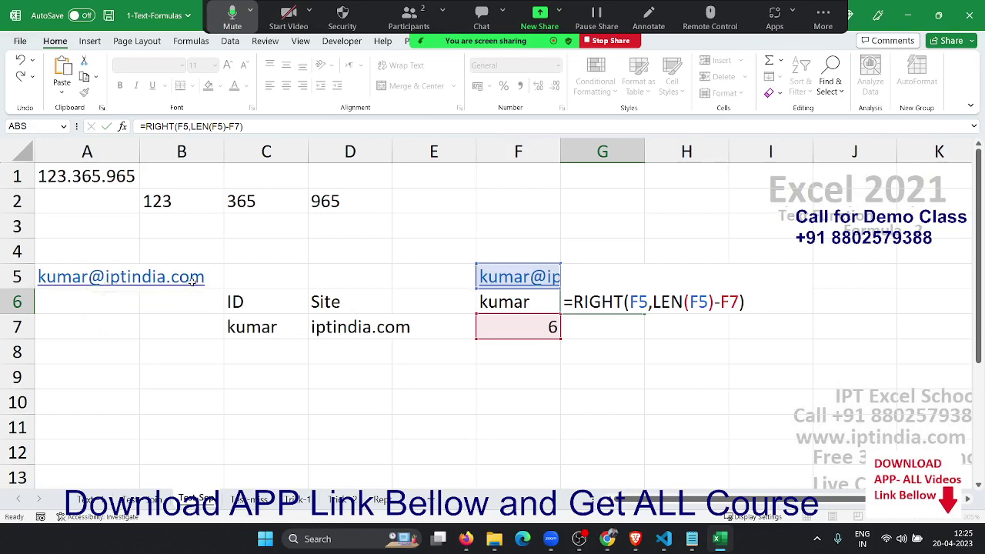
Step: Commit and re-check G6's =RIGHT(F5,LEN(F5)-F7) formula, which returns iptindia.com
{"action": "key", "text": "Return"}
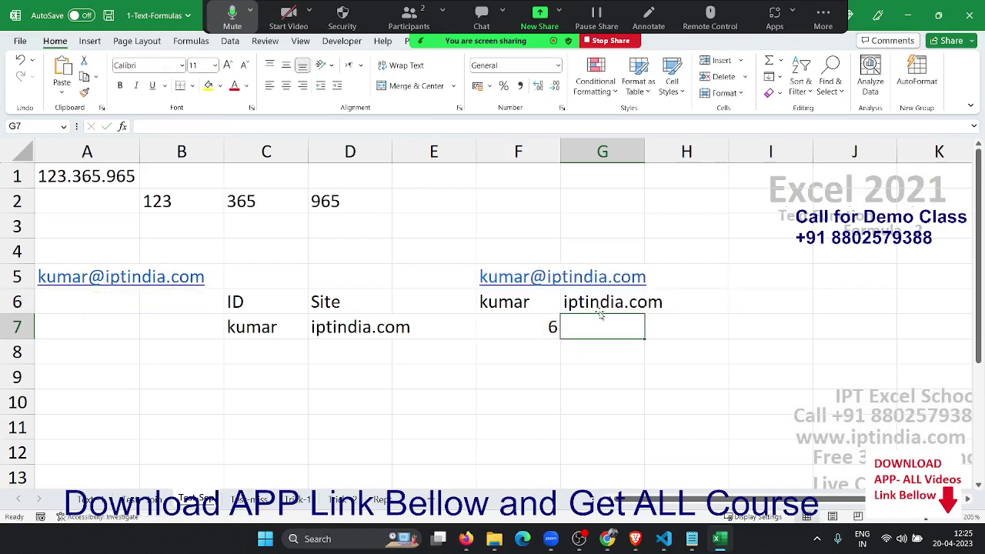
{"action": "double_click", "coordinate": [601, 305]}
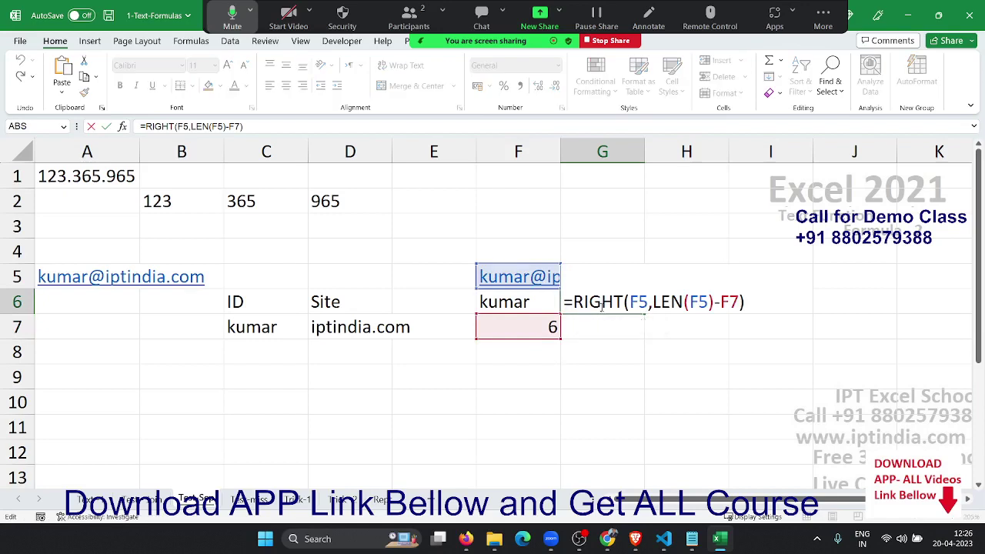
{"action": "key", "text": "Return"}
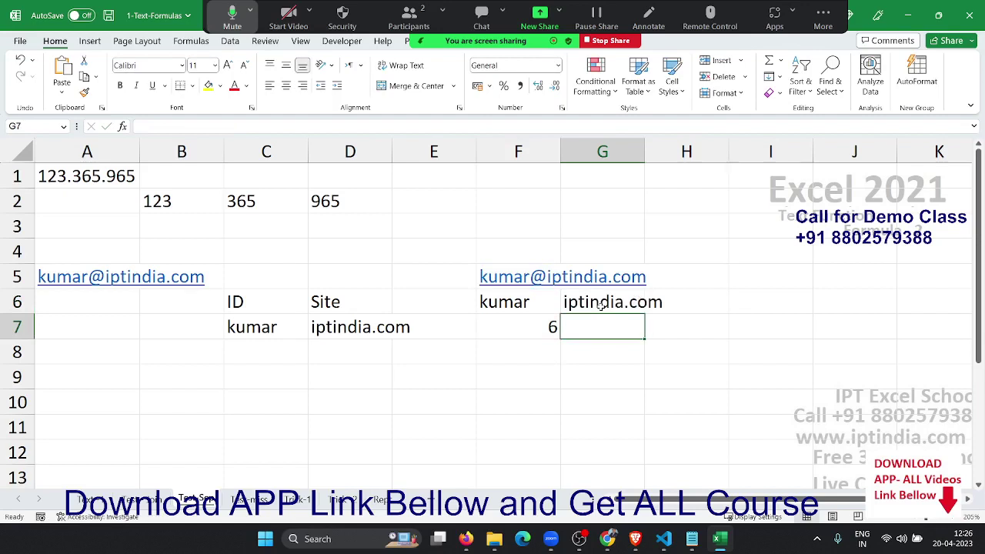
{"action": "left_click", "coordinate": [106, 168]}
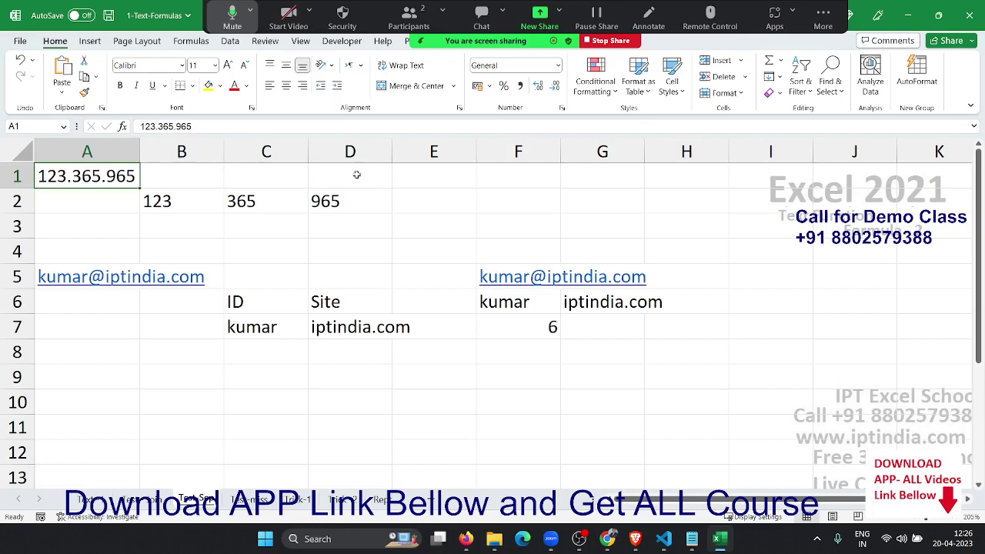
Step: Enter =TEXTSPLIT(A1,".") in B3 to spill 123, 365 and 965 across row 3
{"action": "double_click", "coordinate": [221, 229]}
{"action": "type", "text": "=t"}
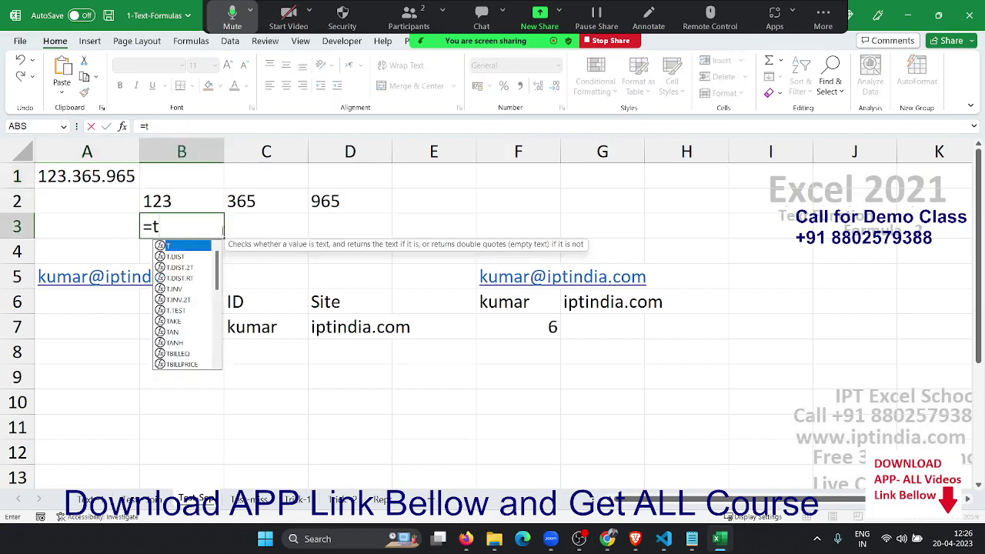
{"action": "type", "text": "e"}
{"action": "key", "text": "Down"}
{"action": "key", "text": "Down"}
{"action": "key", "text": "Down"}
{"action": "key", "text": "Down"}
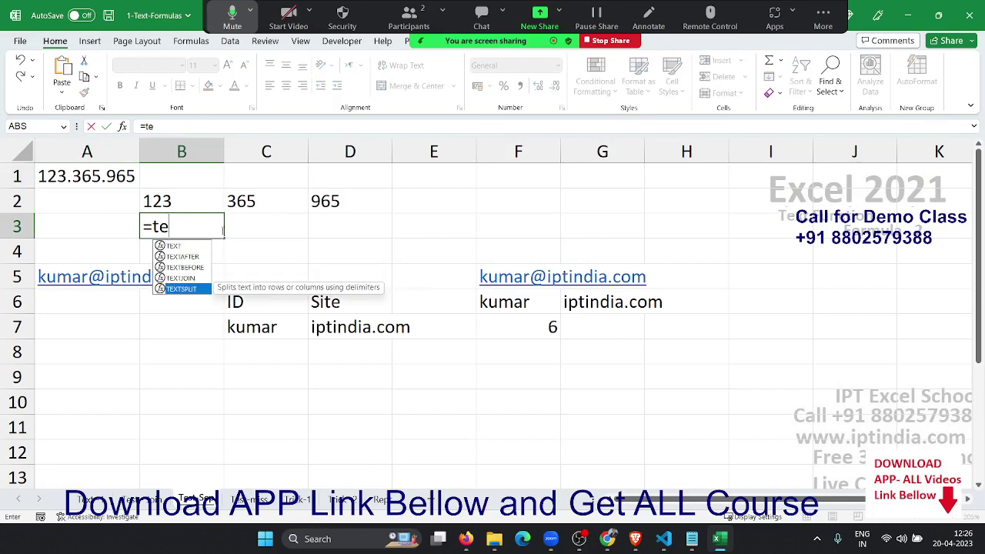
{"action": "key", "text": "Tab"}
{"action": "key", "text": "Left"}
{"action": "key", "text": "Up"}
{"action": "key", "text": "Up"}
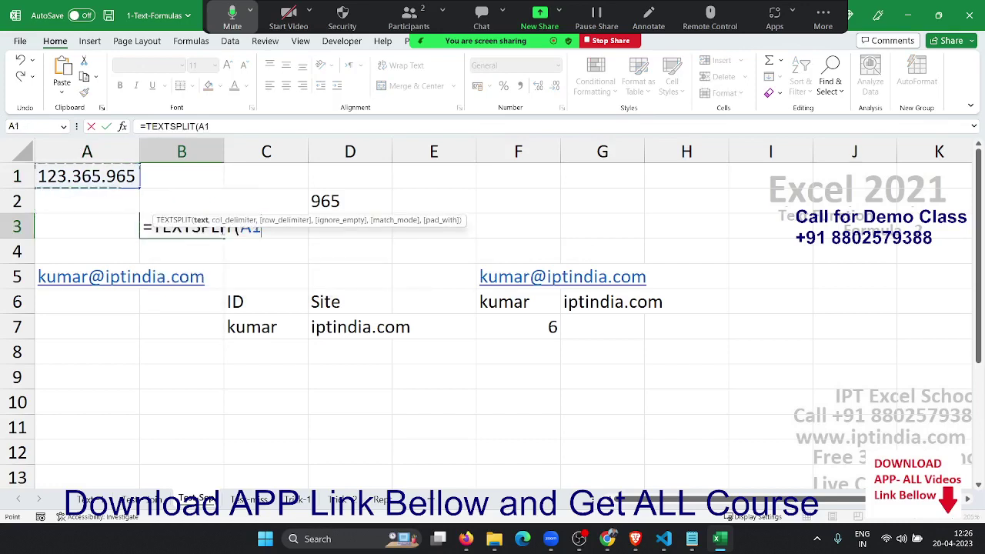
{"action": "type", "text": ",\".\""}
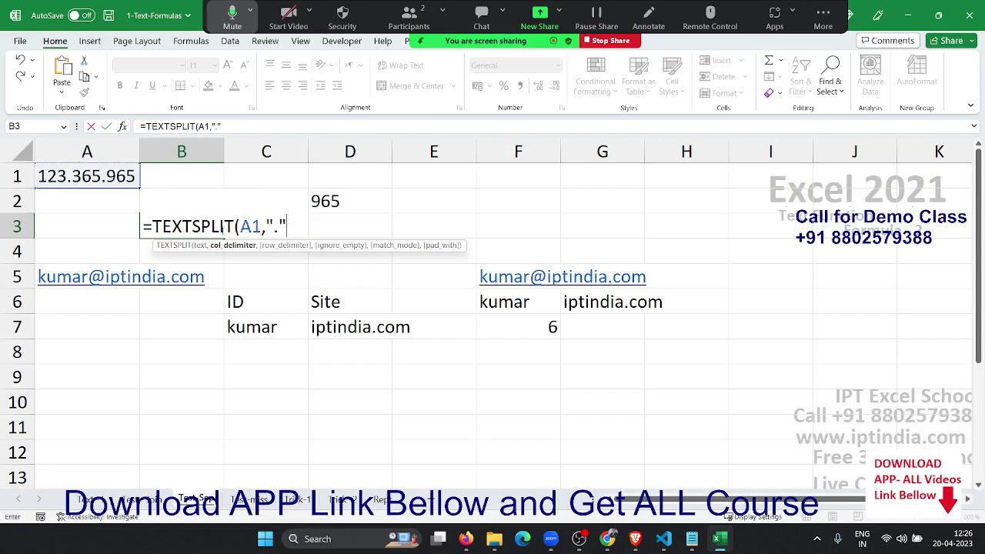
{"action": "key", "text": "Return"}
{"action": "left_click", "coordinate": [220, 232]}
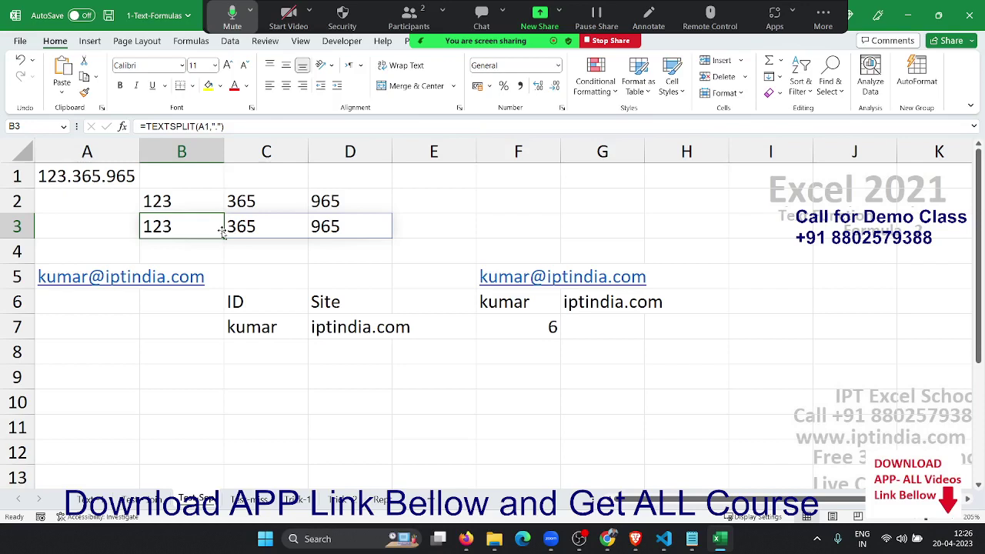
Step: Compare row 2's LEFT/MID/RIGHT formulas with row 3's TEXTSPLIT results
{"action": "left_click", "coordinate": [178, 206]}
{"action": "key", "text": "Right"}
{"action": "key", "text": "Right"}
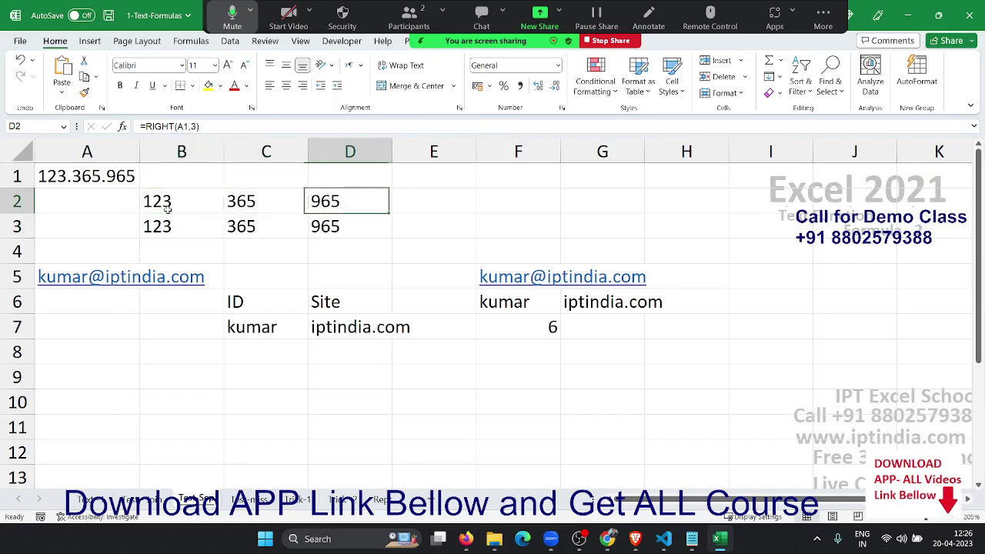
{"action": "key", "text": "Left"}
{"action": "key", "text": "Left"}
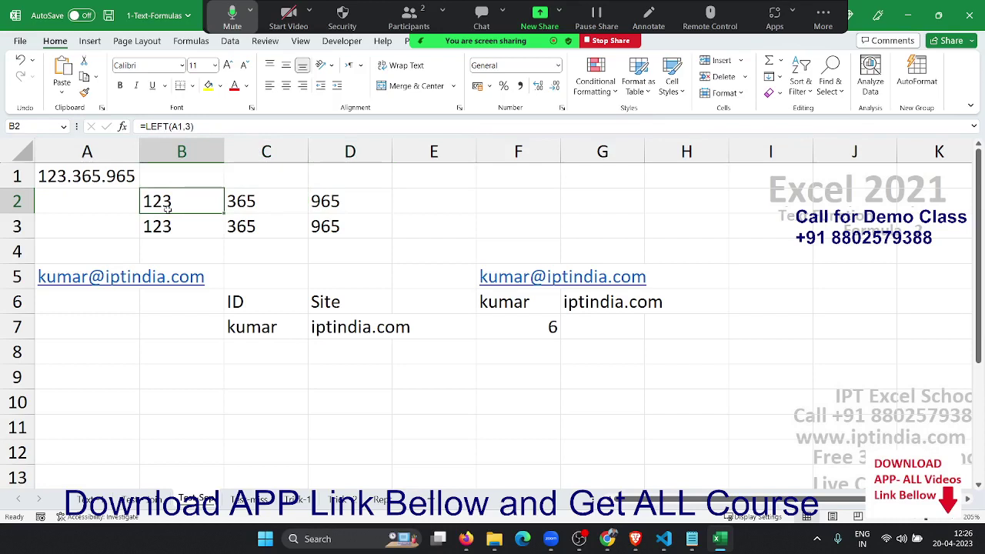
{"action": "key", "text": "Right"}
{"action": "key", "text": "Right"}
{"action": "key", "text": "Down"}
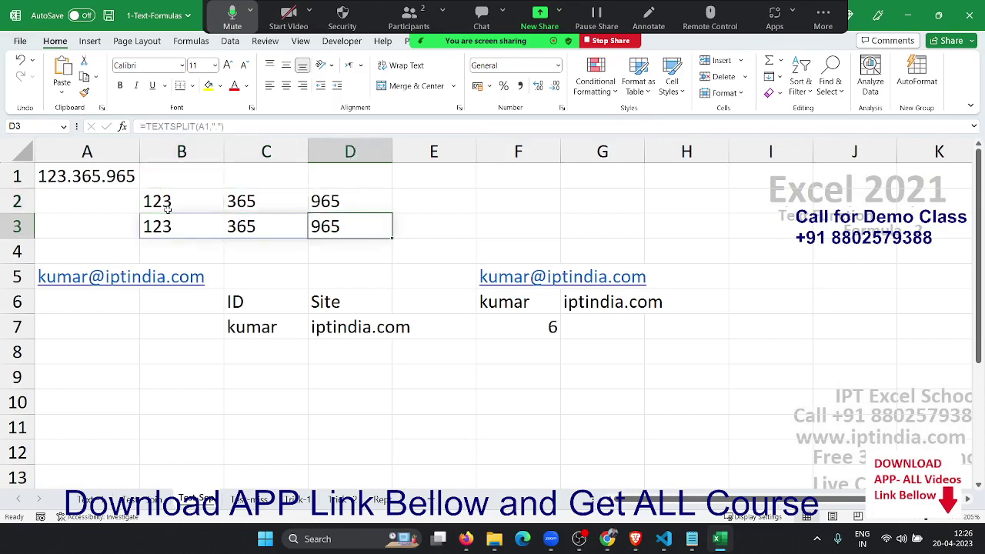
{"action": "key", "text": "Left"}
{"action": "key", "text": "Left"}
{"action": "key", "text": "Right"}
{"action": "key", "text": "Right"}
{"action": "key", "text": "Right"}
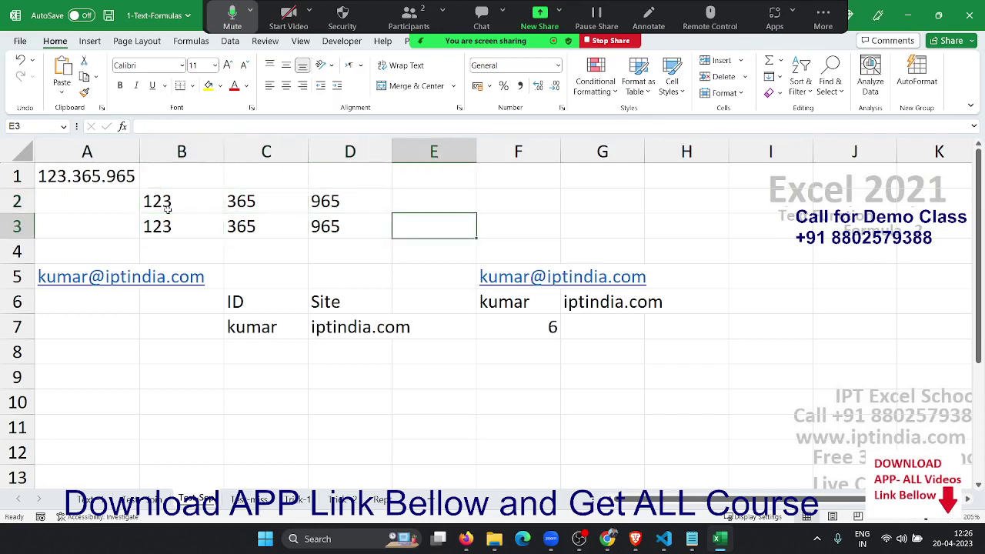
{"action": "key", "text": "Left"}
{"action": "key", "text": "Left"}
{"action": "key", "text": "Left"}
{"action": "key", "text": "Up"}
{"action": "key", "text": "Up"}
{"action": "key", "text": "Left"}
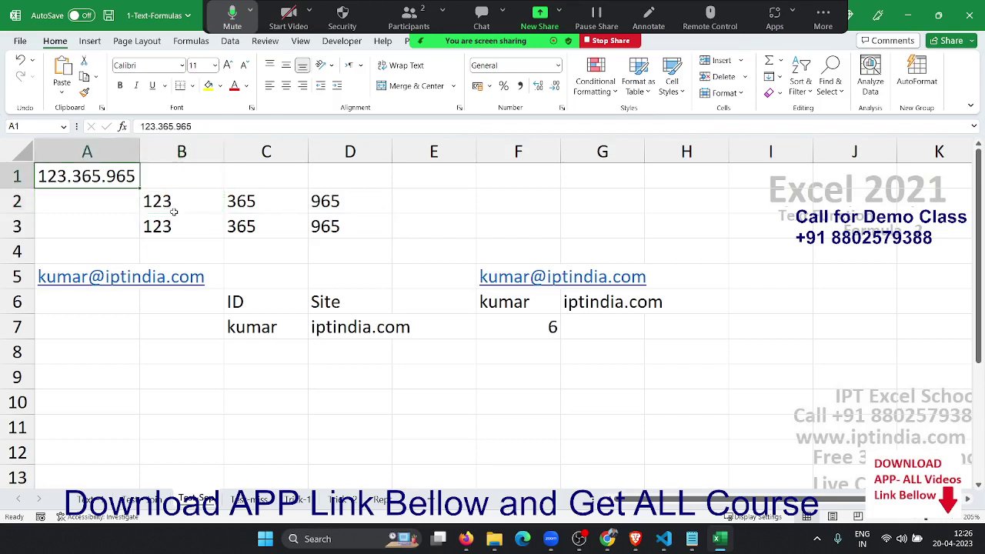
Step: Change A1 to 1523.365.965 and select B2:D3 to compare both result rows
{"action": "left_click", "coordinate": [148, 126]}
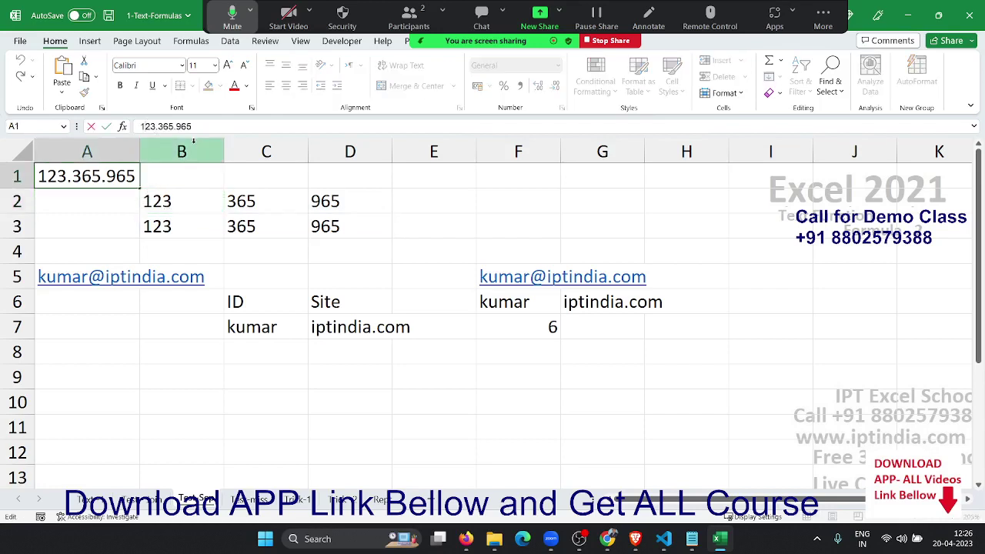
{"action": "type", "text": "5"}
{"action": "key", "text": "Return"}
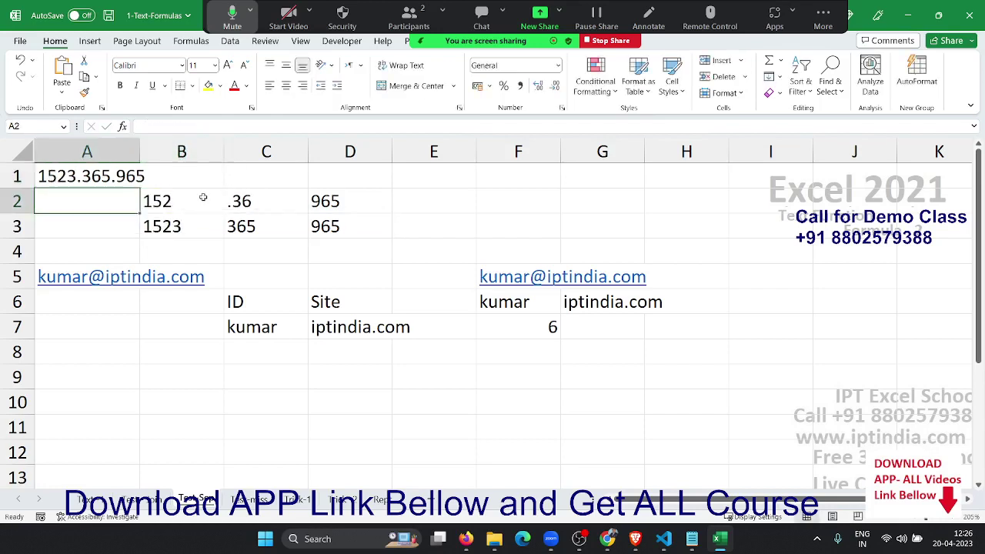
{"action": "left_click", "coordinate": [204, 198]}
{"action": "mouse_move", "coordinate": [203, 198]}
{"action": "left_mouse_down"}
{"action": "mouse_move", "coordinate": [361, 222]}
{"action": "mouse_move", "coordinate": [189, 218]}
{"action": "left_mouse_up"}
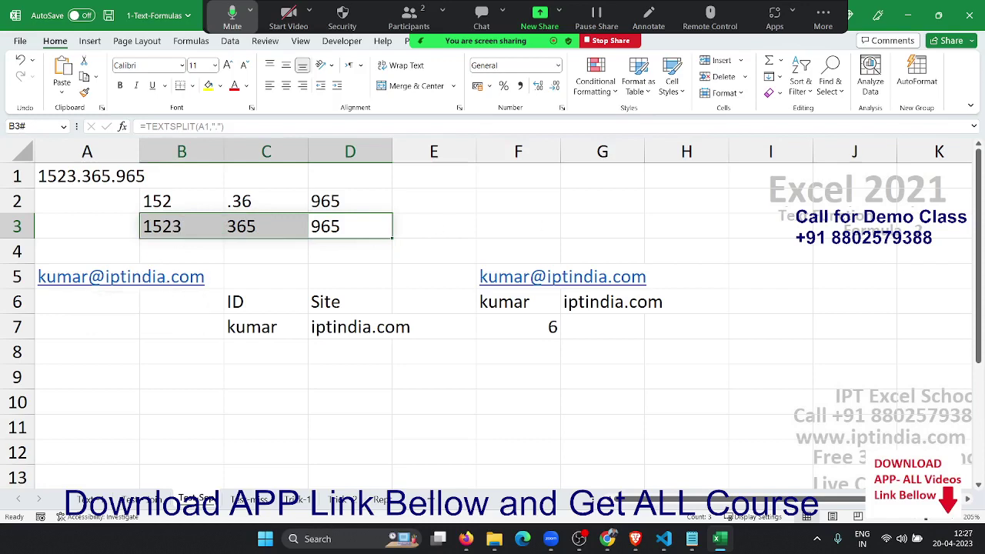
Step: Review B3's unchanged TEXTSPLIT formula and D2's RIGHT formula
{"action": "left_click", "coordinate": [607, 539]}
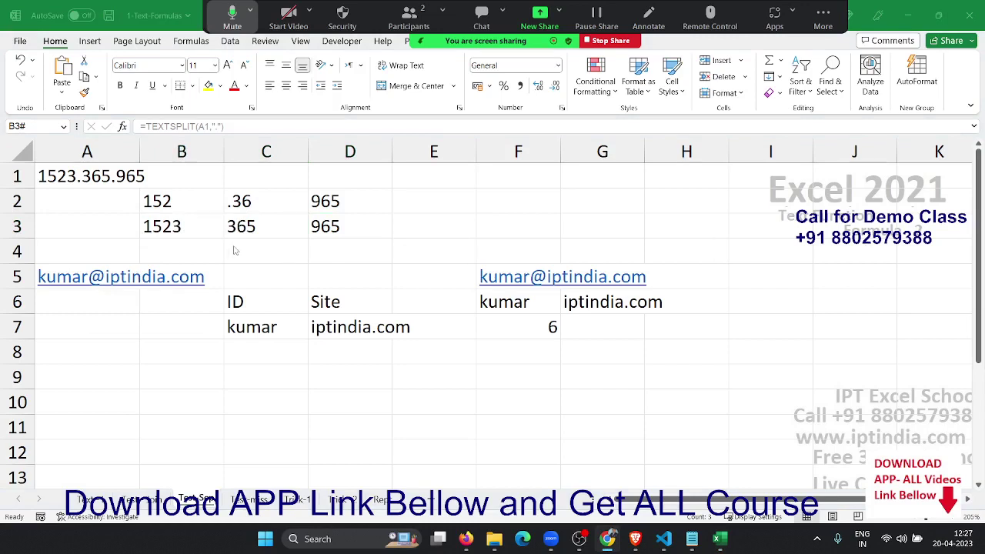
{"action": "left_click", "coordinate": [191, 233]}
{"action": "double_click", "coordinate": [191, 233]}
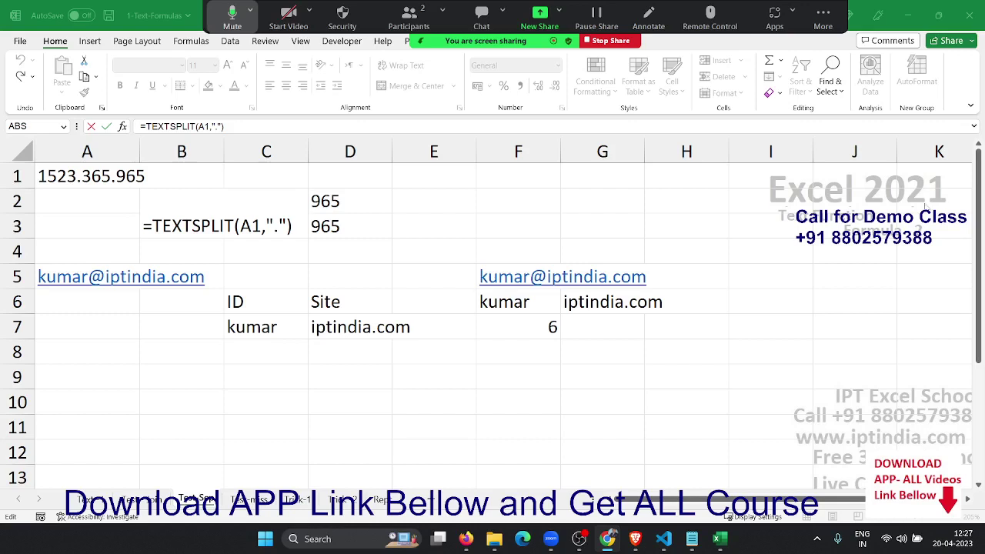
{"action": "key", "text": "Return"}
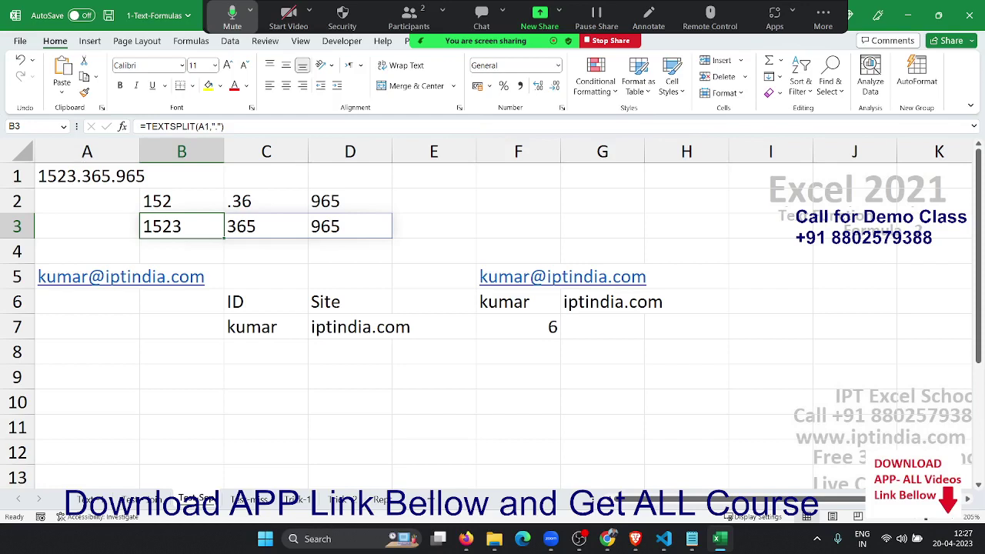
{"action": "left_click", "coordinate": [359, 191]}
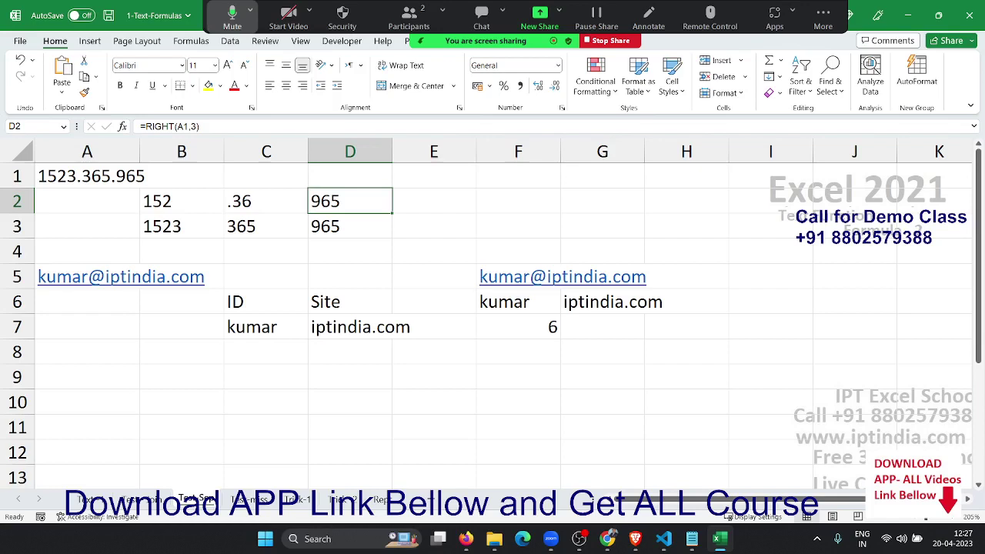
{"action": "left_click", "coordinate": [608, 538]}
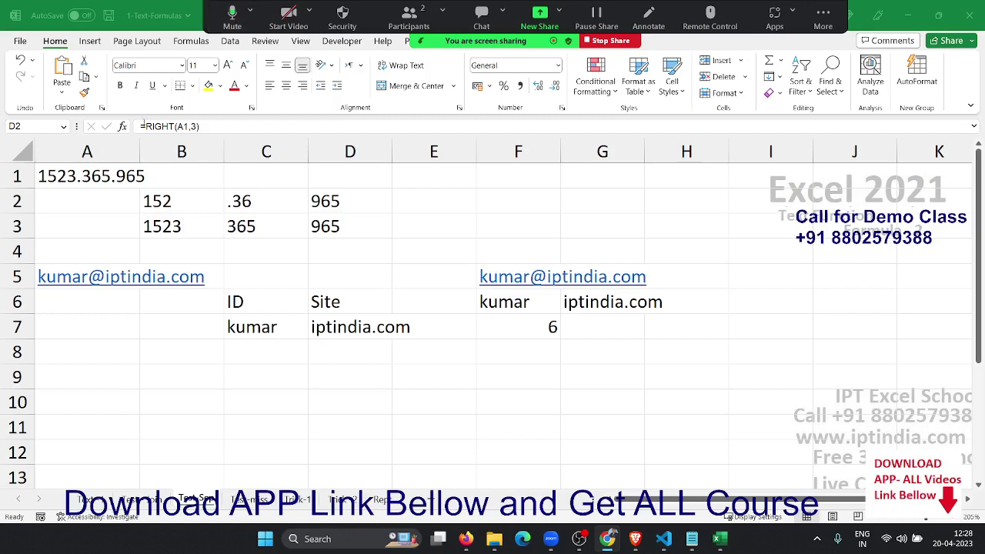
{"action": "left_click", "coordinate": [81, 179]}
{"action": "key", "text": "ctrl+c"}
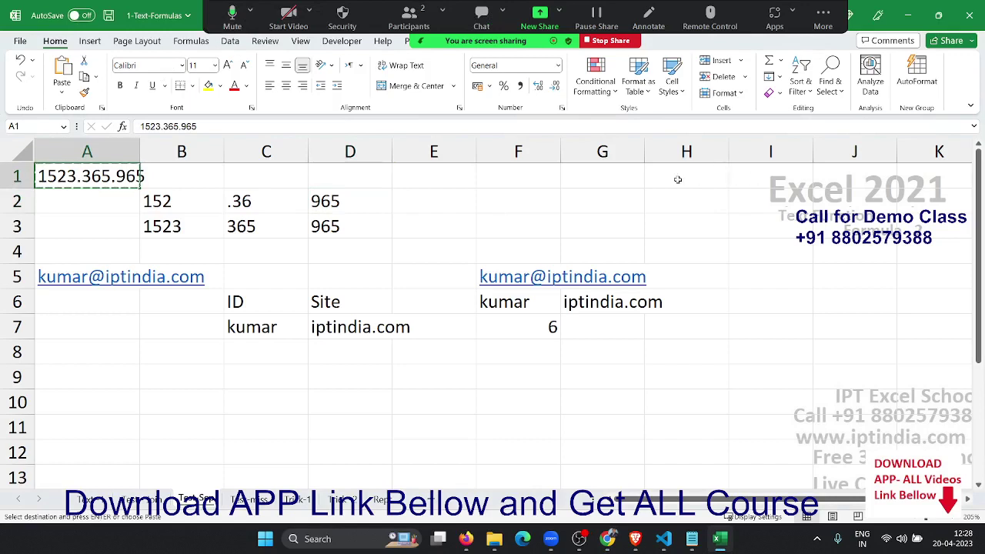
{"action": "left_click_drag", "start_coordinate": [677, 179], "coordinate": [680, 199]}
{"action": "key", "text": "ctrl+v"}
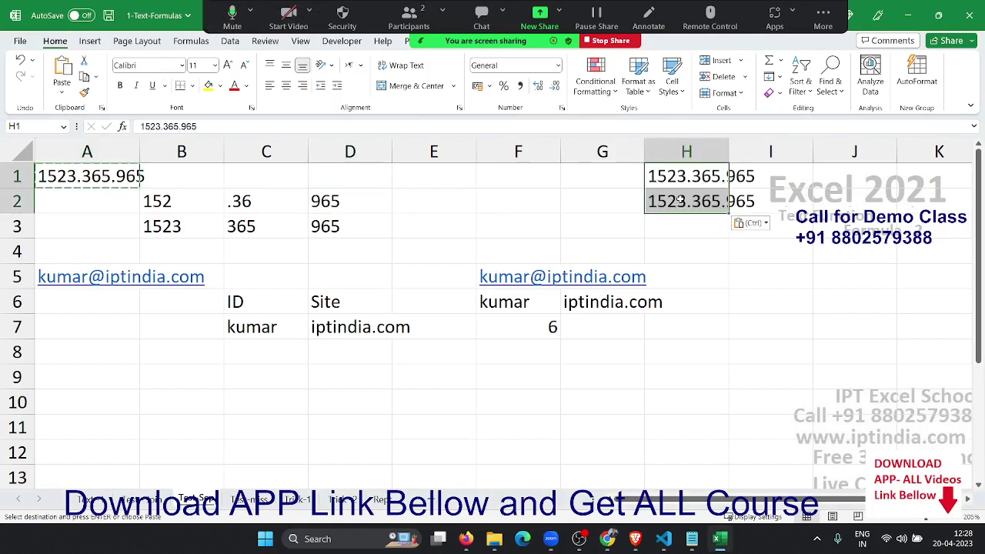
{"action": "double_click", "coordinate": [728, 149]}
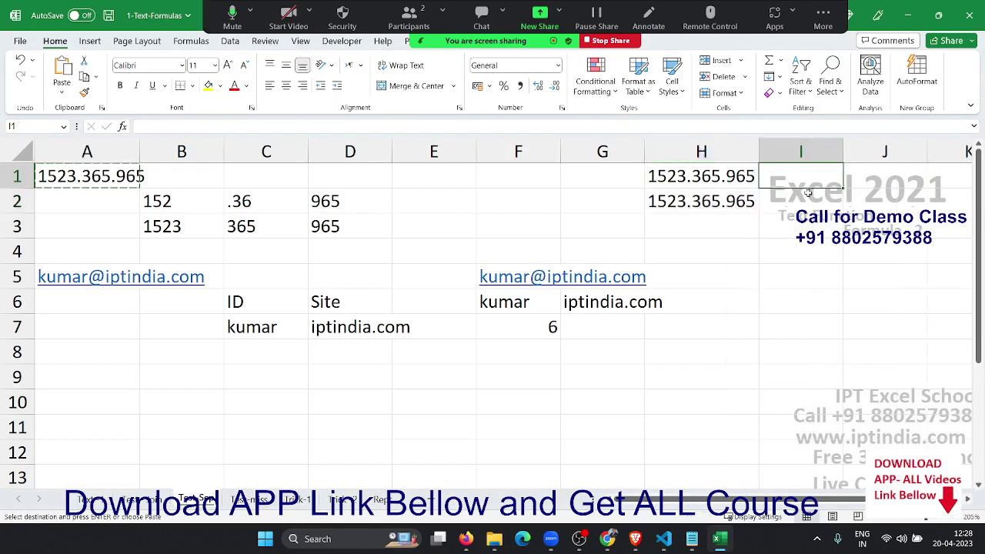
{"action": "left_click", "coordinate": [752, 197]}
{"action": "left_click", "coordinate": [727, 181]}
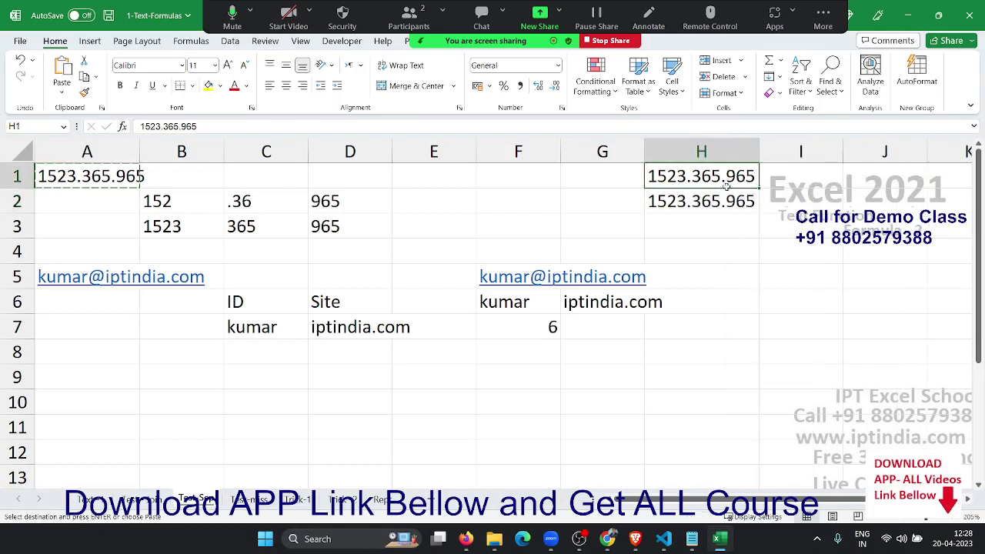
{"action": "left_click_drag", "start_coordinate": [727, 181], "coordinate": [727, 195]}
{"action": "key", "text": "ctrl+v"}
{"action": "key", "text": "Delete"}
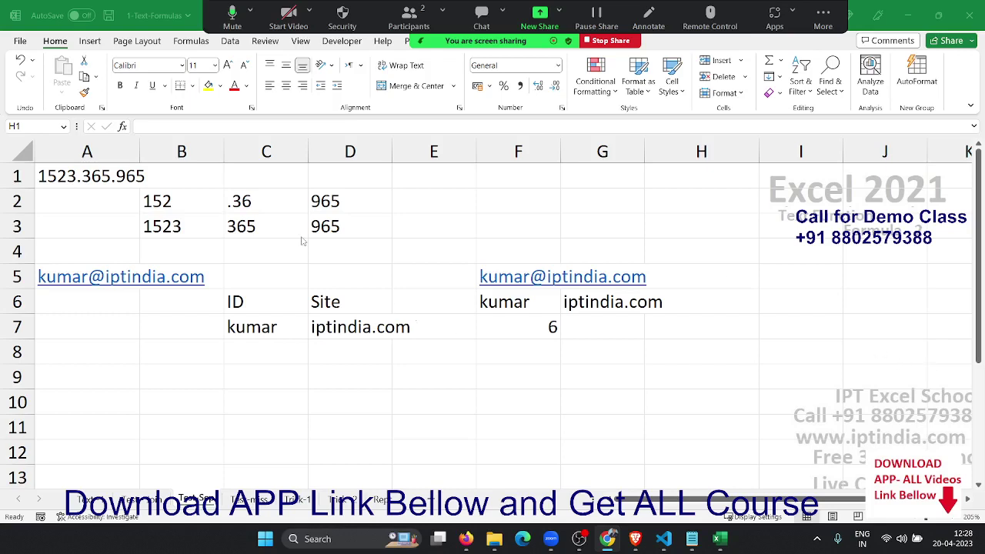
{"action": "key", "text": "shift+Down"}
{"action": "left_click", "coordinate": [266, 202]}
{"action": "double_click", "coordinate": [259, 201]}
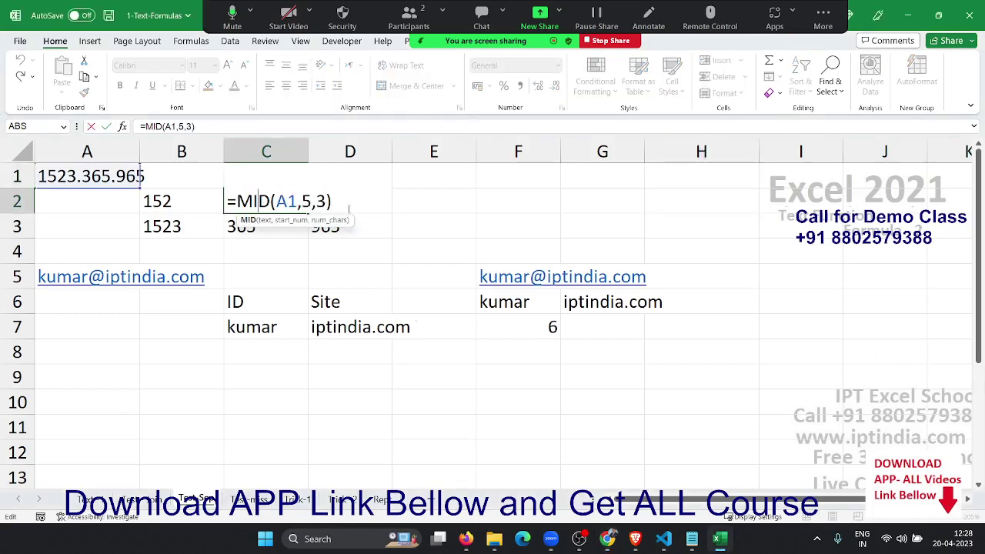
{"action": "double_click", "coordinate": [305, 202]}
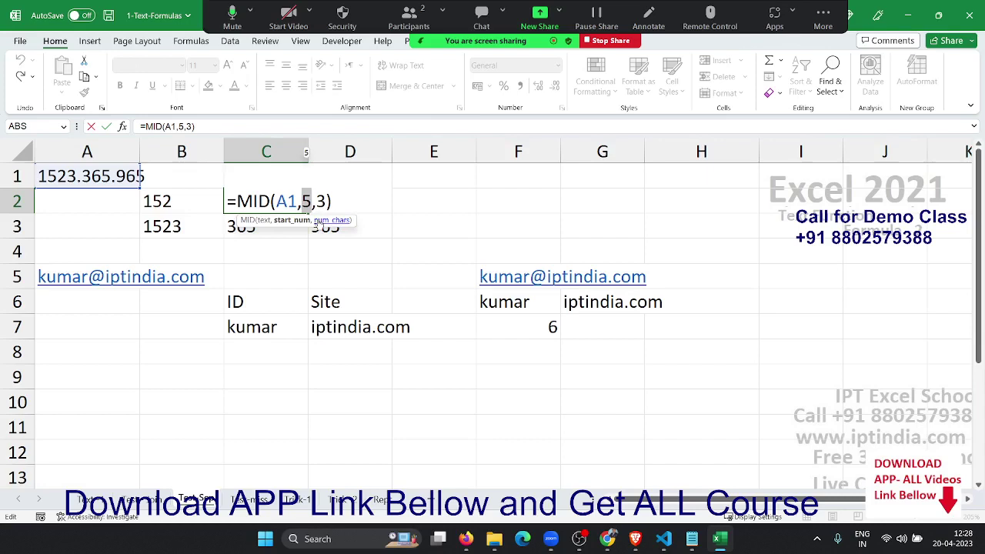
{"action": "key", "text": "Return"}
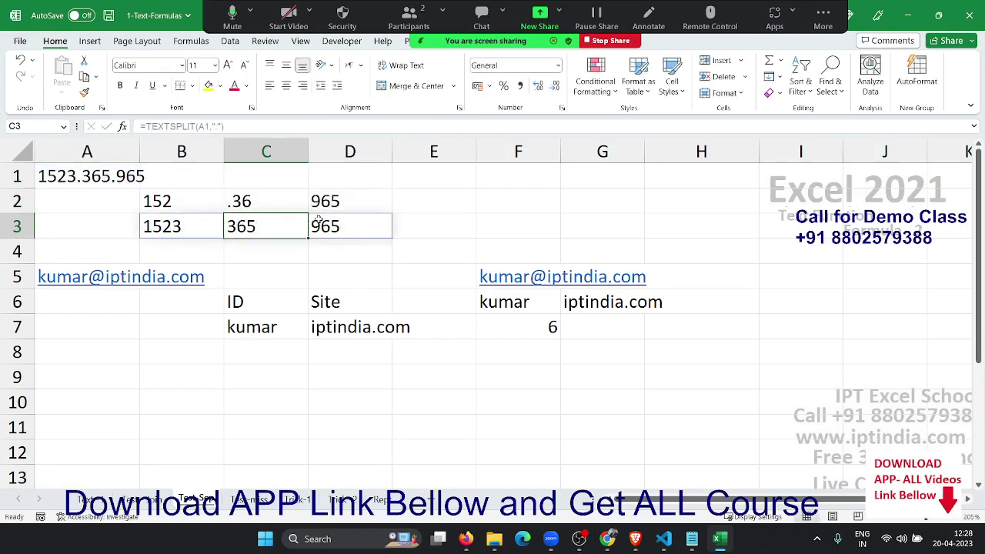
{"action": "left_click", "coordinate": [276, 267]}
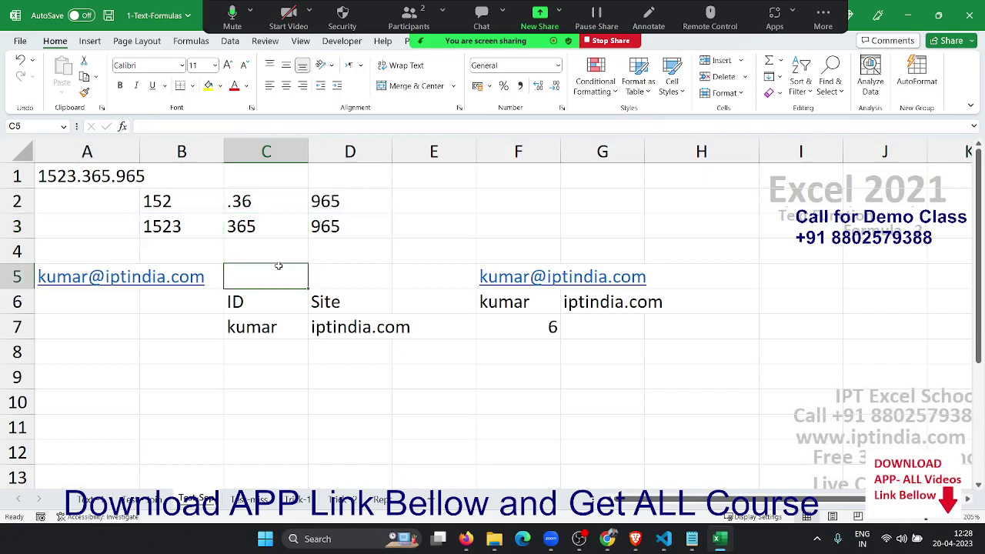
{"action": "left_click", "coordinate": [195, 202]}
{"action": "left_click_drag", "start_coordinate": [195, 202], "coordinate": [339, 201]}
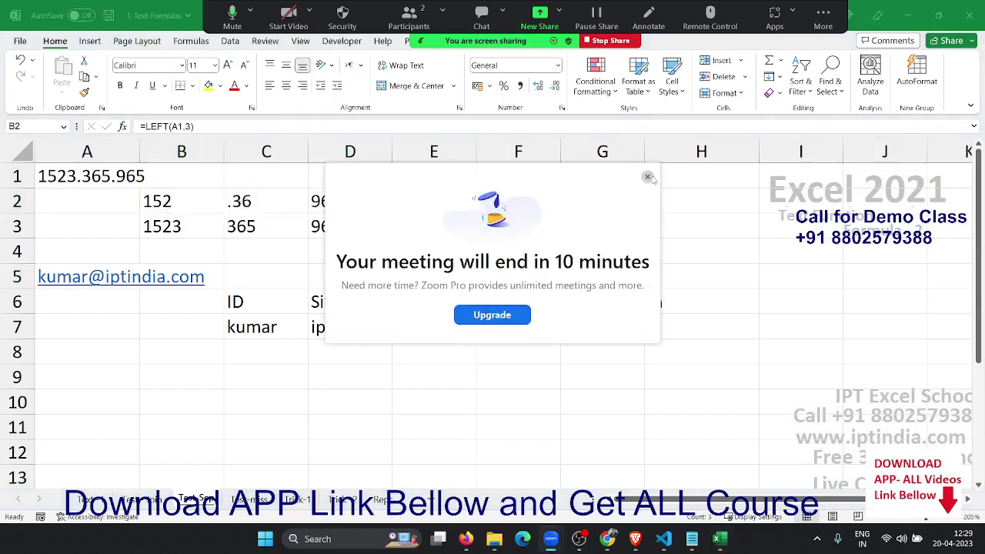
{"action": "left_click", "coordinate": [647, 177]}
{"action": "left_click", "coordinate": [258, 329]}
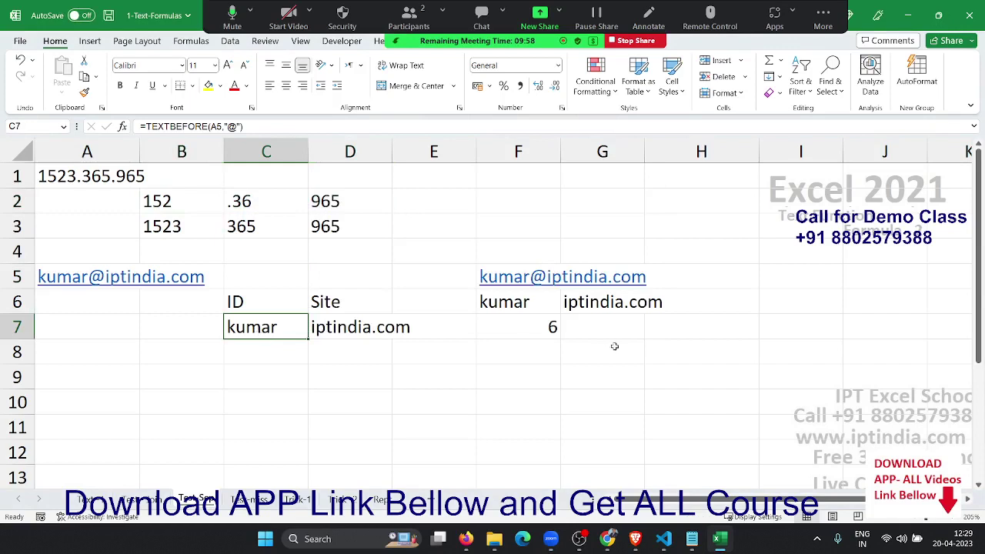
{"action": "left_click_drag", "start_coordinate": [513, 301], "coordinate": [593, 318]}
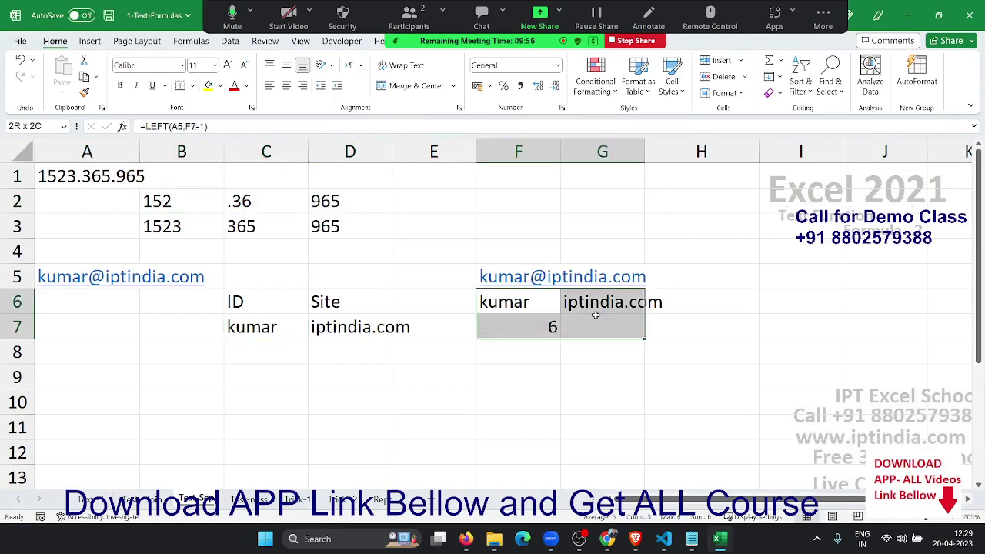
{"action": "left_click", "coordinate": [608, 538]}
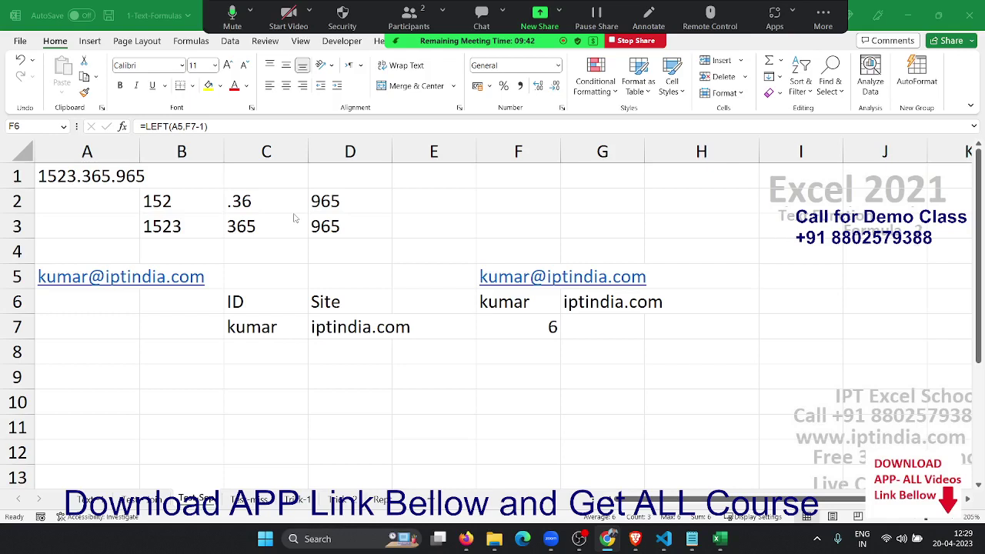
{"action": "key", "text": "shift+Right"}
{"action": "key", "text": "shift+Down"}
{"action": "left_click_drag", "start_coordinate": [177, 231], "coordinate": [322, 229]}
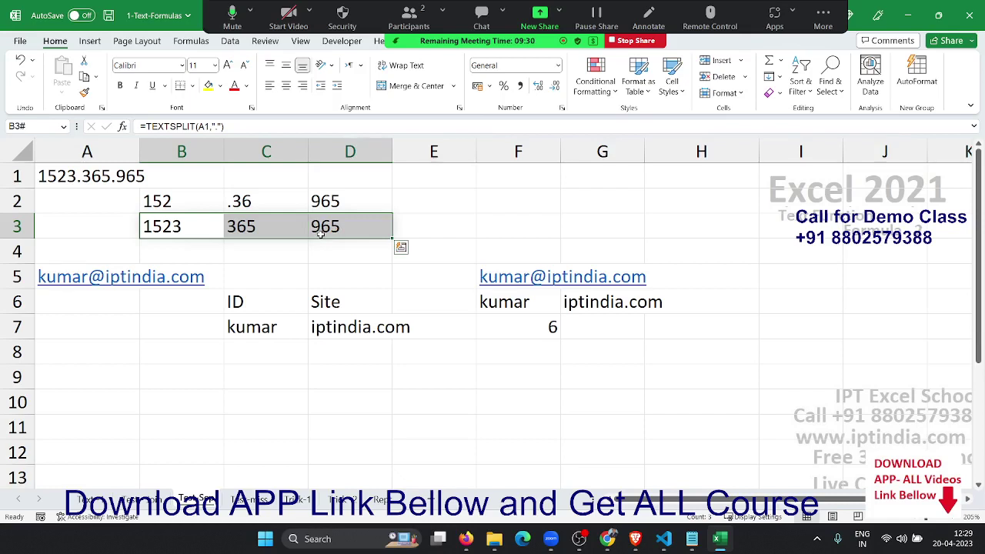
{"action": "left_click", "coordinate": [288, 425]}
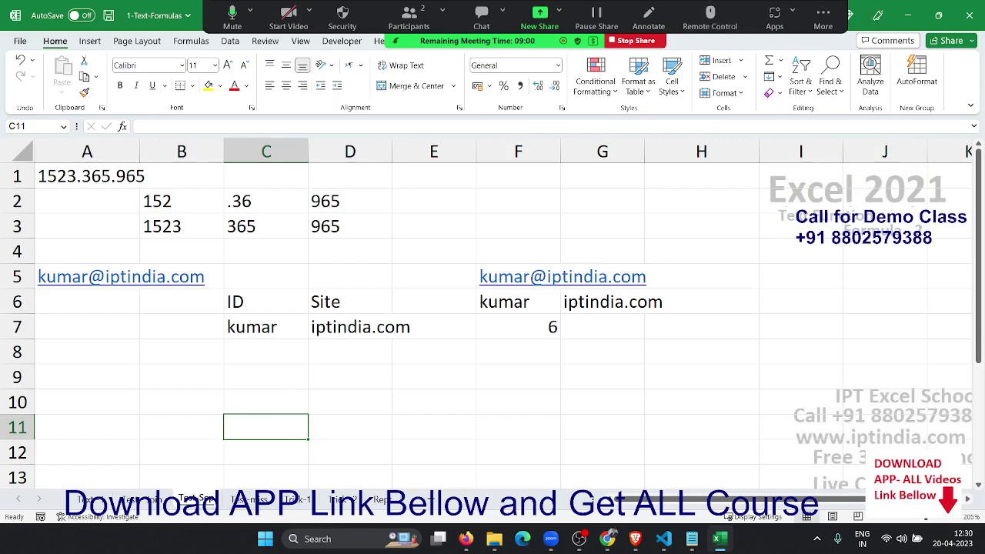
{"action": "left_click", "coordinate": [607, 539]}
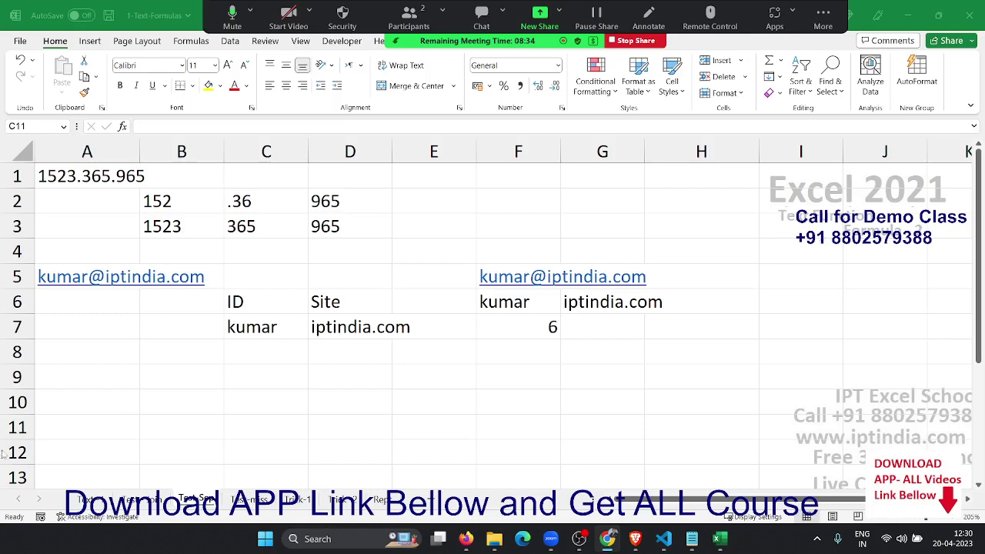
{"action": "left_click", "coordinate": [252, 200]}
{"action": "double_click", "coordinate": [253, 200]}
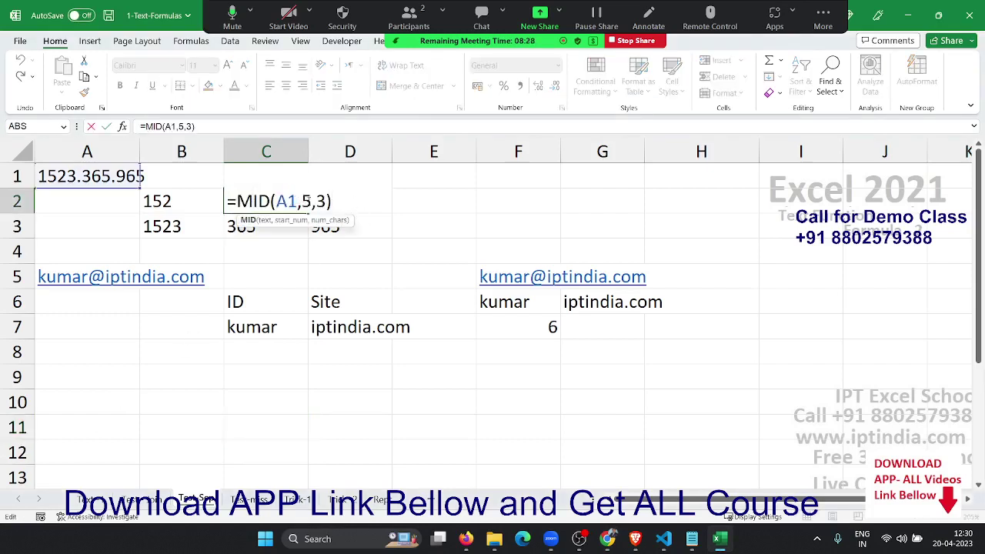
{"action": "type", "text": "``"}
{"action": "scroll", "coordinate": [114, 390], "scroll_direction": "down", "scroll_amount": 2}
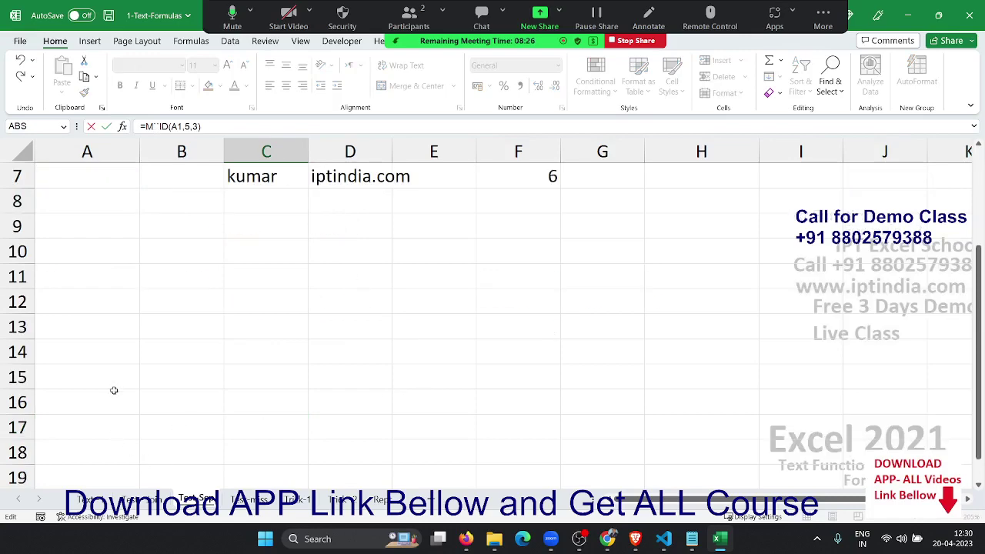
{"action": "key", "text": "Return"}
{"action": "key", "text": "Return"}
{"action": "key", "text": "Escape"}
Step: Enter a three-word full name in cell A9, fixing a typo
{"action": "left_click", "coordinate": [92, 331]}
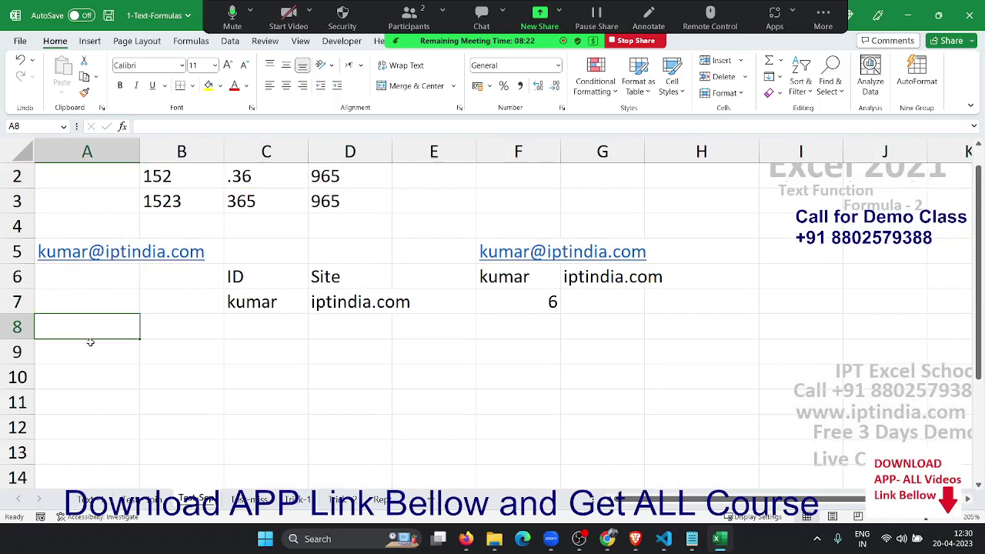
{"action": "left_click", "coordinate": [90, 342]}
{"action": "type", "text": "Sujeet"}
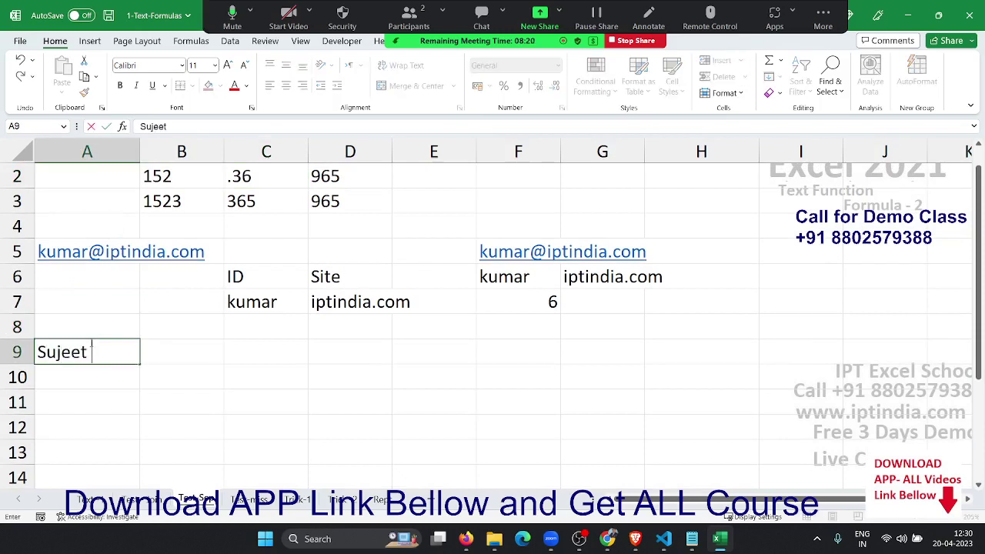
{"action": "type", "text": " Kmar"}
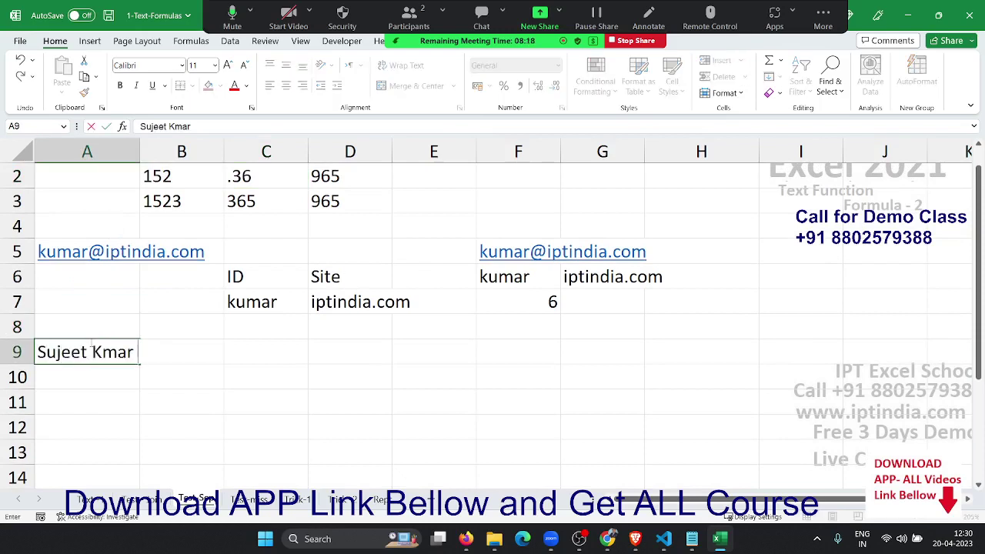
{"action": "key", "text": "BackSpace"}
{"action": "key", "text": "BackSpace"}
{"action": "key", "text": "BackSpace"}
{"action": "type", "text": "u"}
{"action": "type", "text": "mar Singh"}
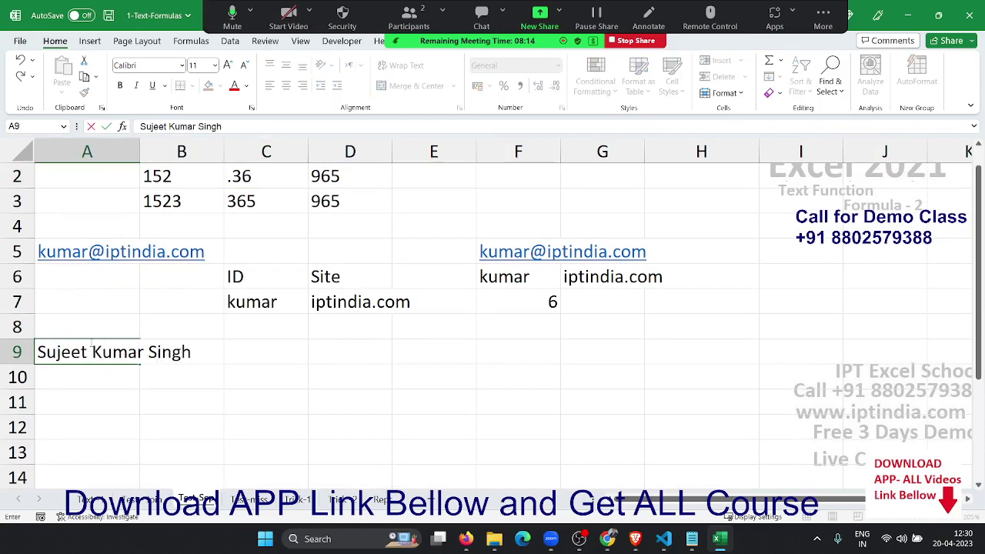
{"action": "key", "text": "Return"}
{"action": "key", "text": "Return"}
Step: Start typing a second three-word full name into A10
{"action": "key", "text": "Up"}
{"action": "type", "text": "D"}
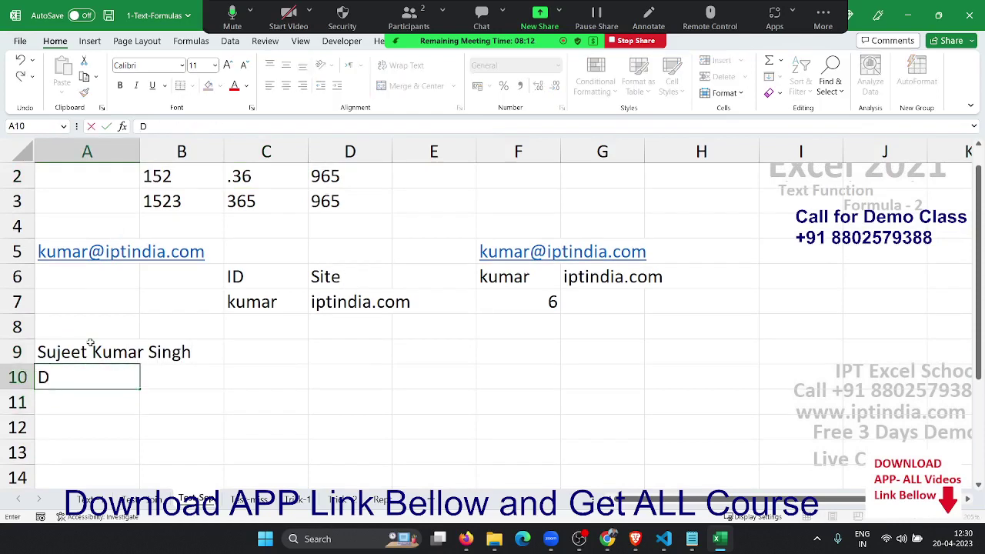
{"action": "type", "text": "evKumar"}
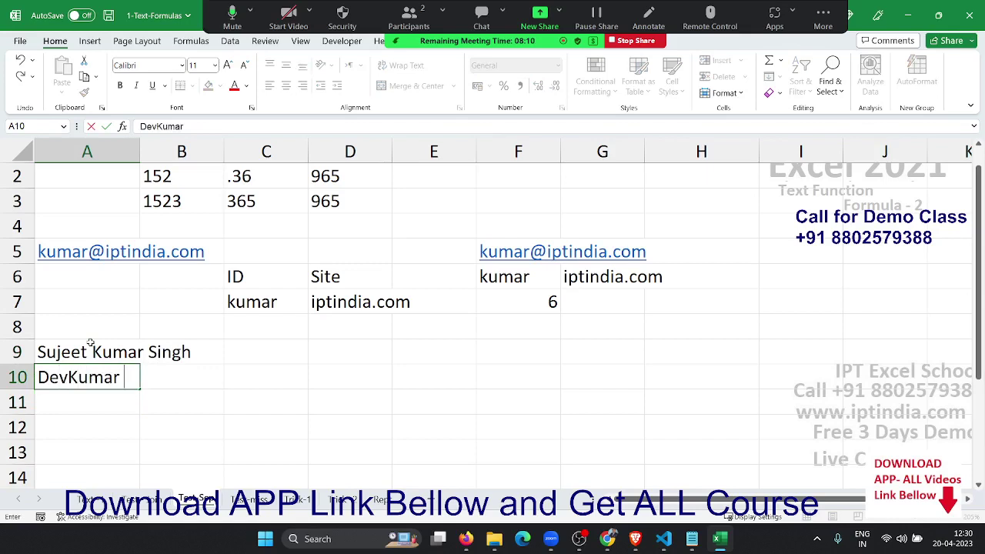
{"action": "key", "text": "BackSpace"}
{"action": "key", "text": "BackSpace"}
{"action": "key", "text": "BackSpace"}
{"action": "key", "text": "BackSpace"}
{"action": "key", "text": "BackSpace"}
{"action": "key", "text": "BackSpace"}
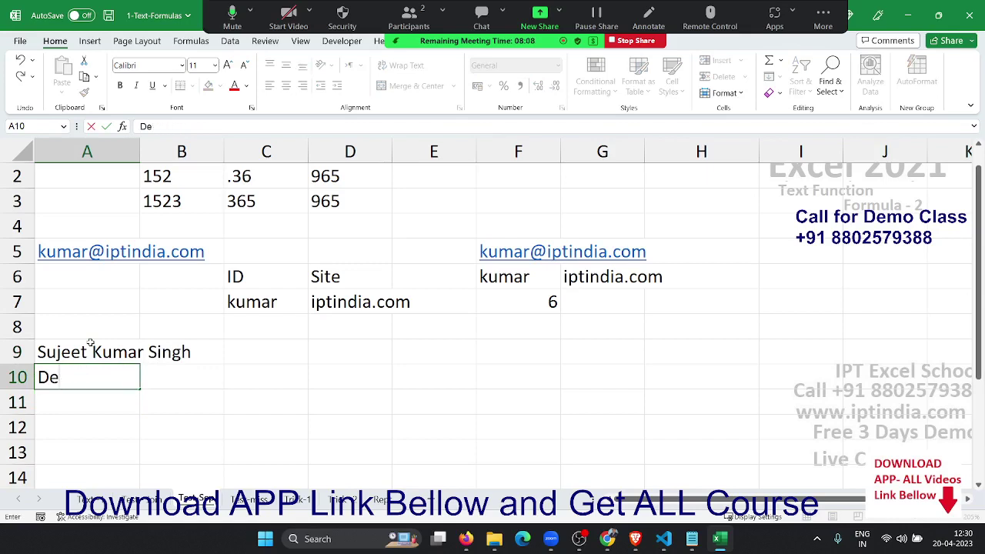
{"action": "type", "text": "v Kuma"}
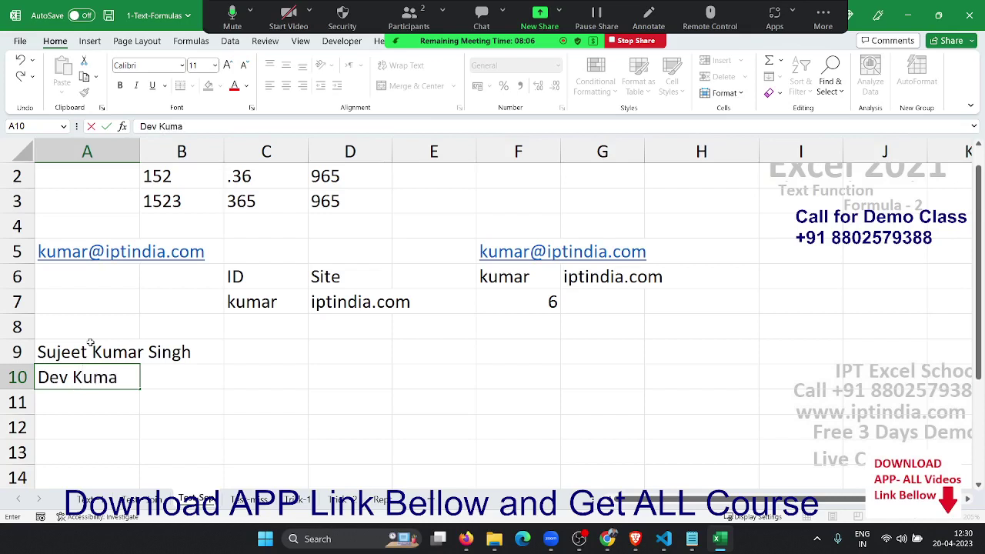
{"action": "type", "text": "r Sin"}
{"action": "type", "text": "gh"}
Step: Commit the second name in A10, AutoFit column A, and select both names
{"action": "key", "text": "Return"}
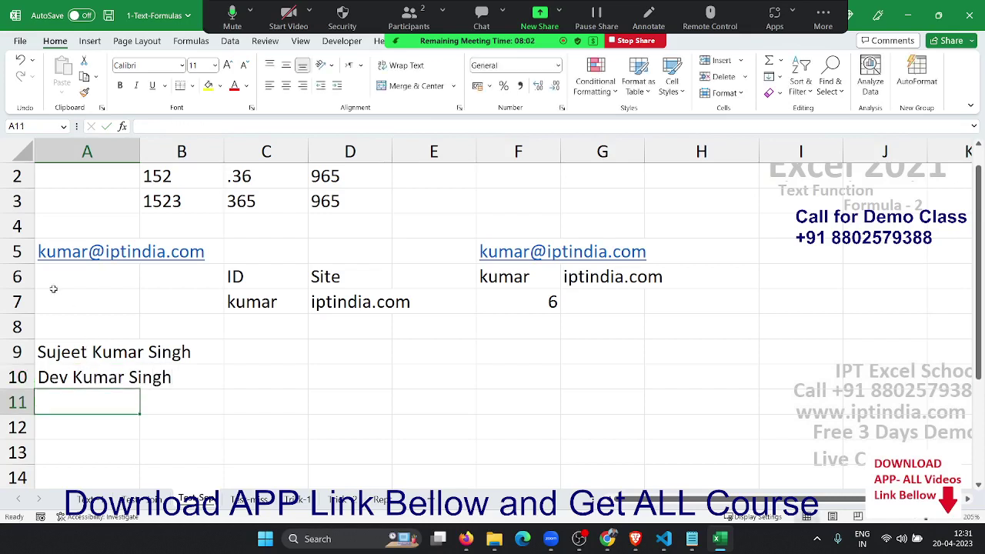
{"action": "double_click", "coordinate": [139, 153]}
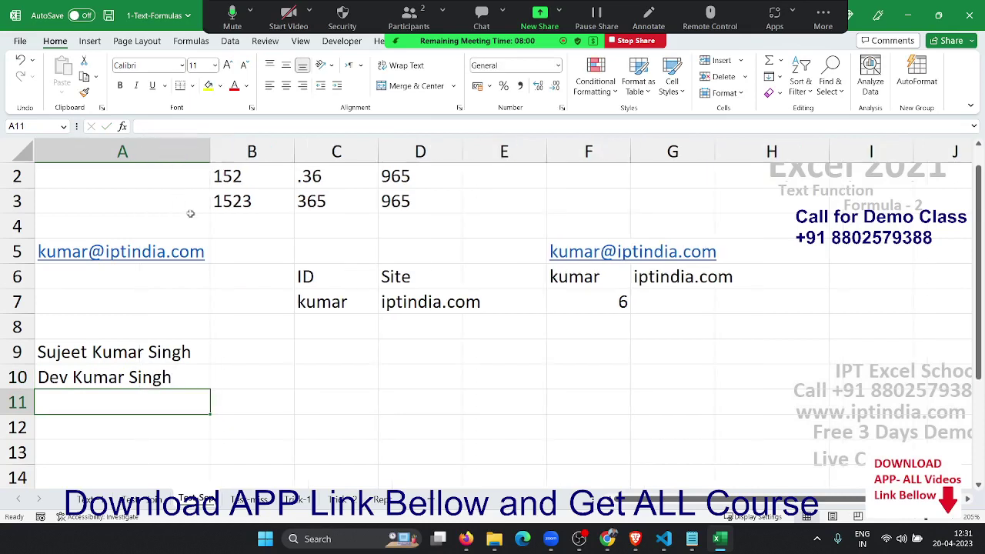
{"action": "left_click", "coordinate": [256, 347]}
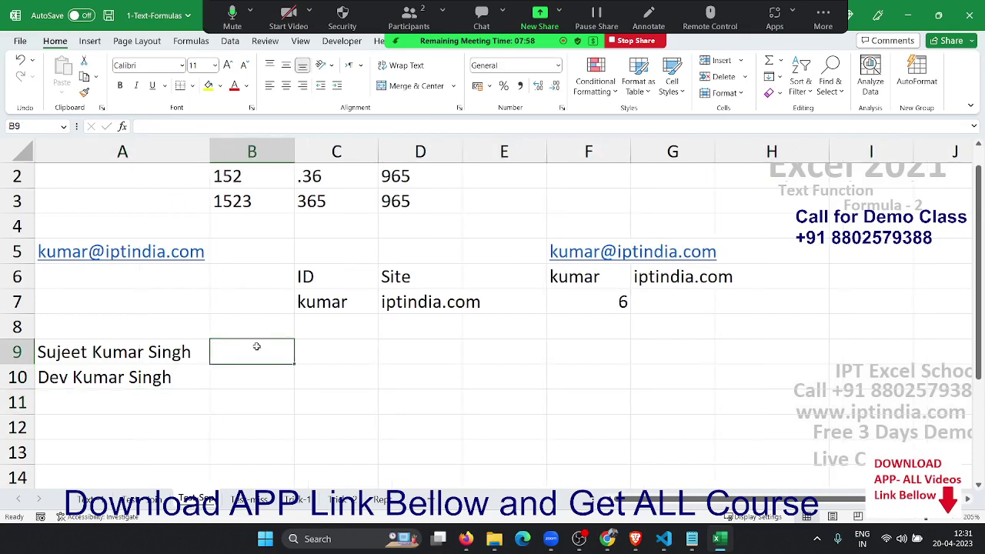
{"action": "type", "text": "="}
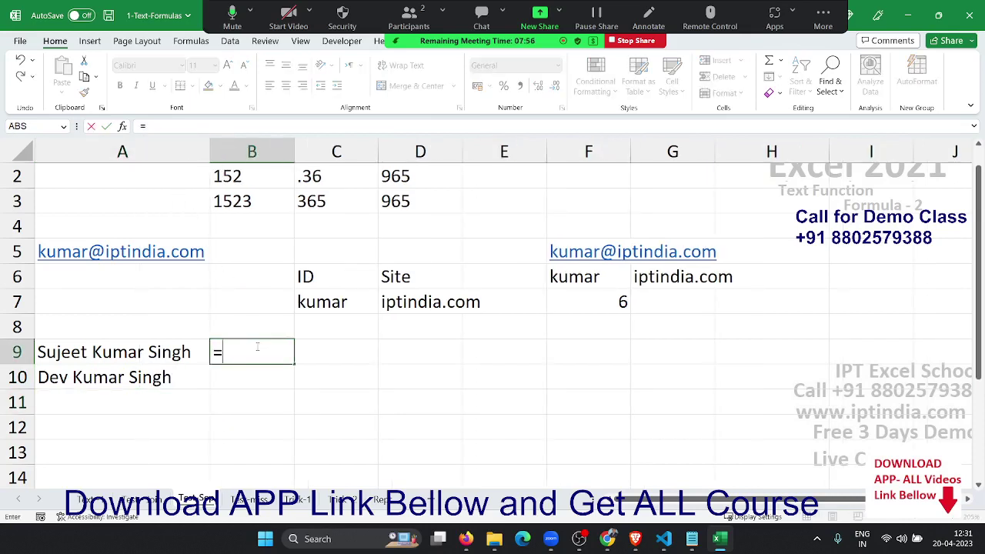
{"action": "key", "text": "Escape"}
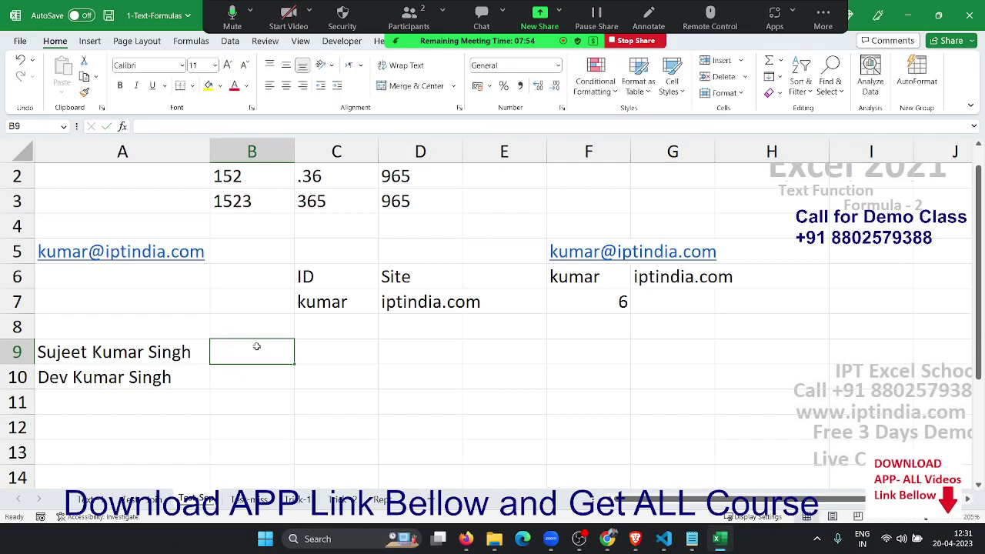
{"action": "key", "text": "Left"}
{"action": "key", "text": "shift+Down"}
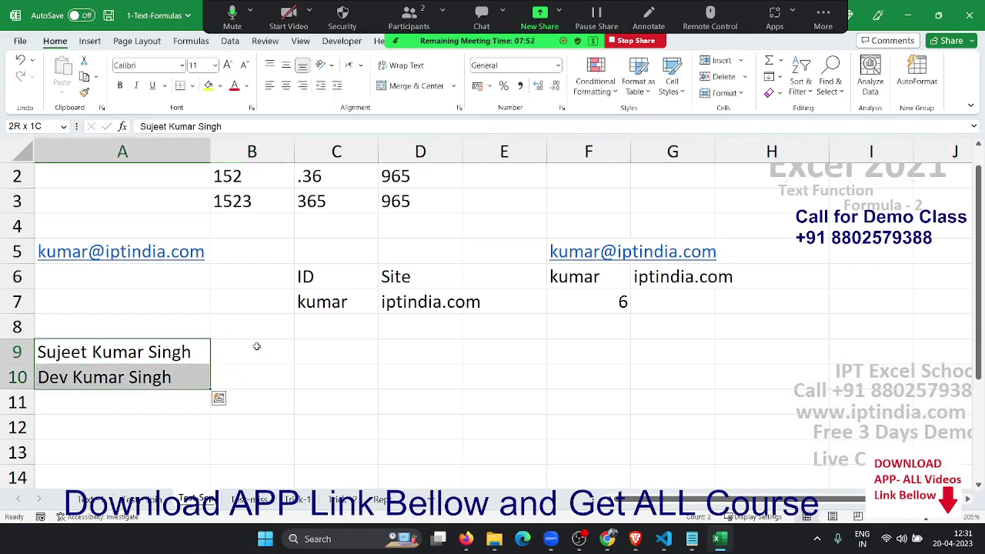
Step: Try an incomplete =MID(A9,7 formula in B9, then discard it
{"action": "left_click", "coordinate": [256, 347]}
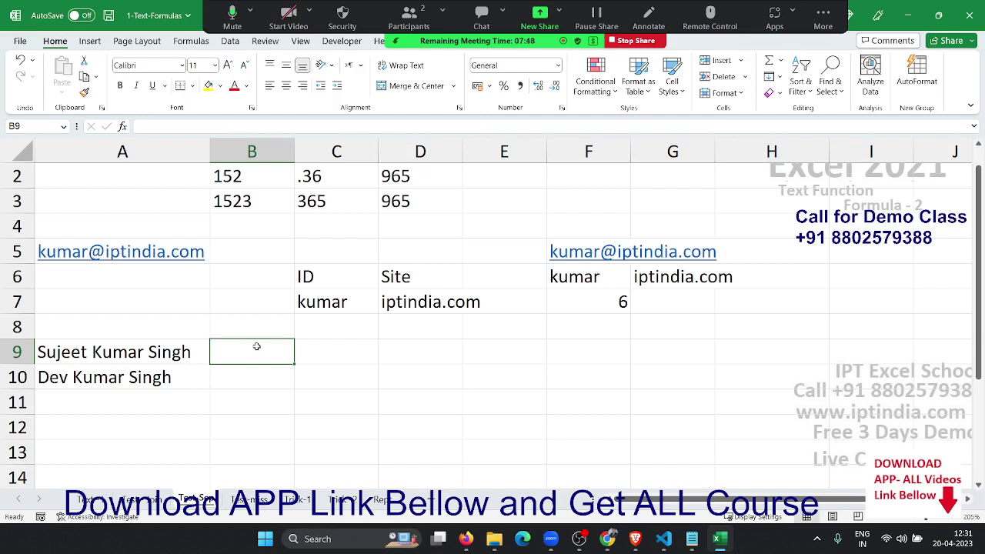
{"action": "type", "text": "="}
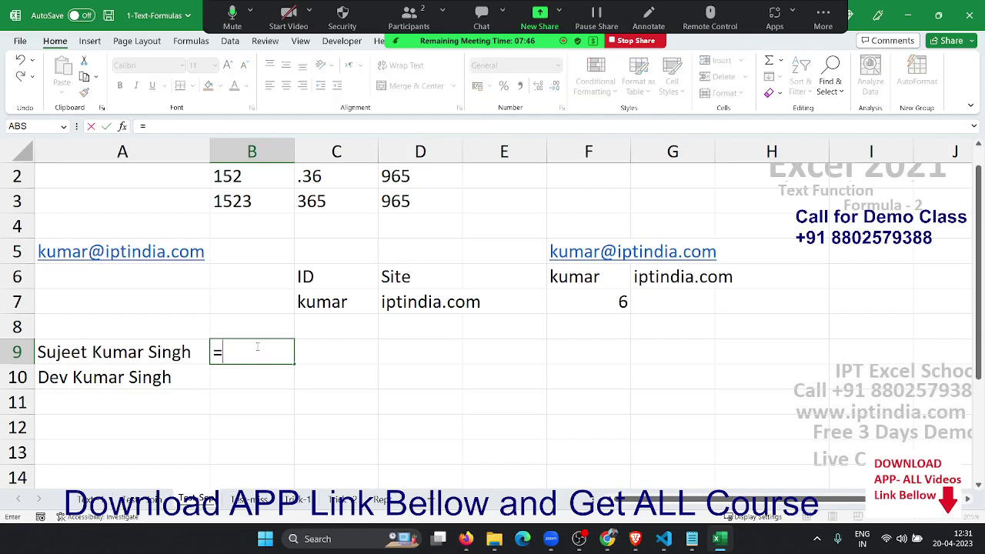
{"action": "type", "text": "mid"}
{"action": "key", "text": "Tab"}
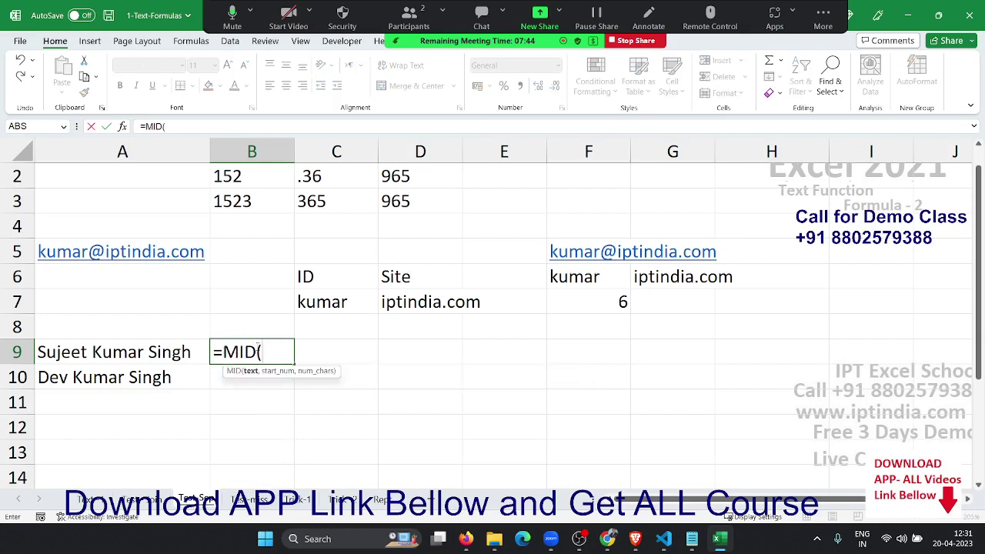
{"action": "left_click", "coordinate": [134, 353]}
{"action": "type", "text": ","}
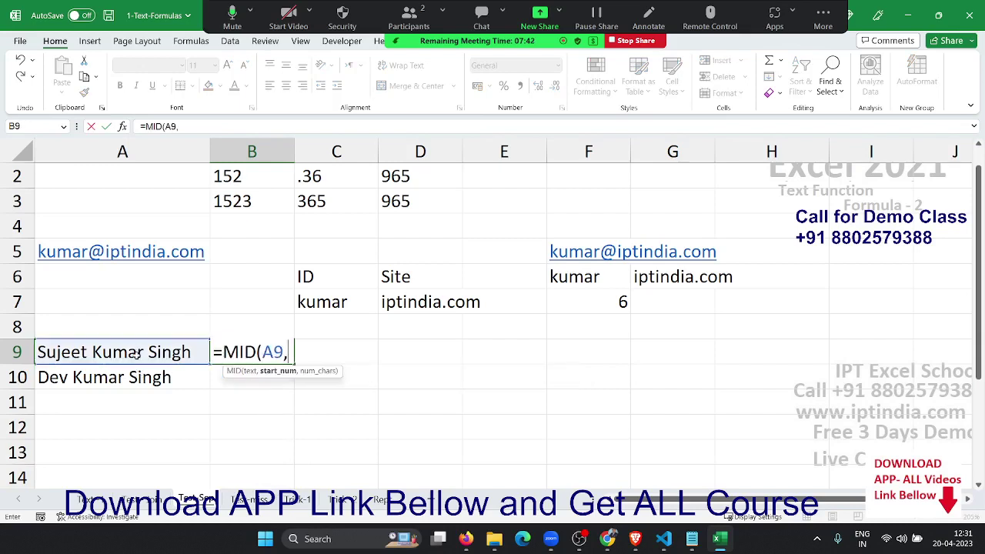
{"action": "type", "text": "7"}
{"action": "key", "text": "Return"}
{"action": "key", "text": "Escape"}
{"action": "key", "text": "Escape"}
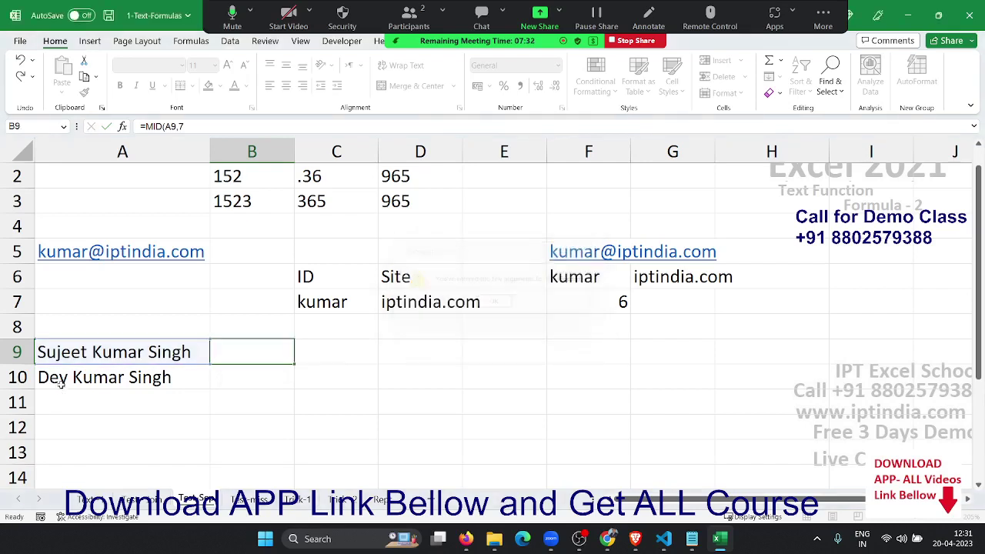
{"action": "key", "text": "Down"}
{"action": "key", "text": "Up"}
Step: Try a first FIND formula in B9, inspect it, and discard it
{"action": "type", "text": "="}
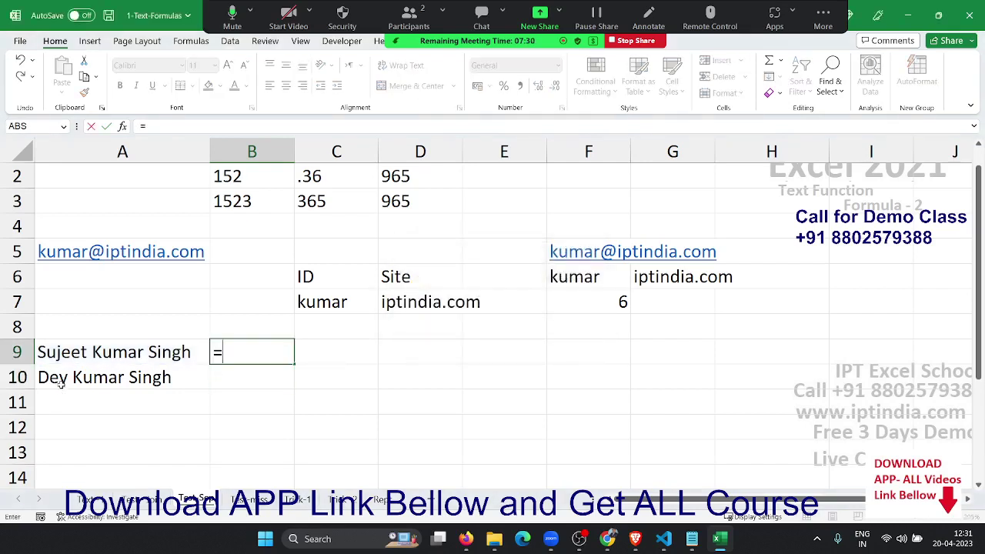
{"action": "type", "text": "fin"}
{"action": "key", "text": "Tab"}
{"action": "key", "text": "Left"}
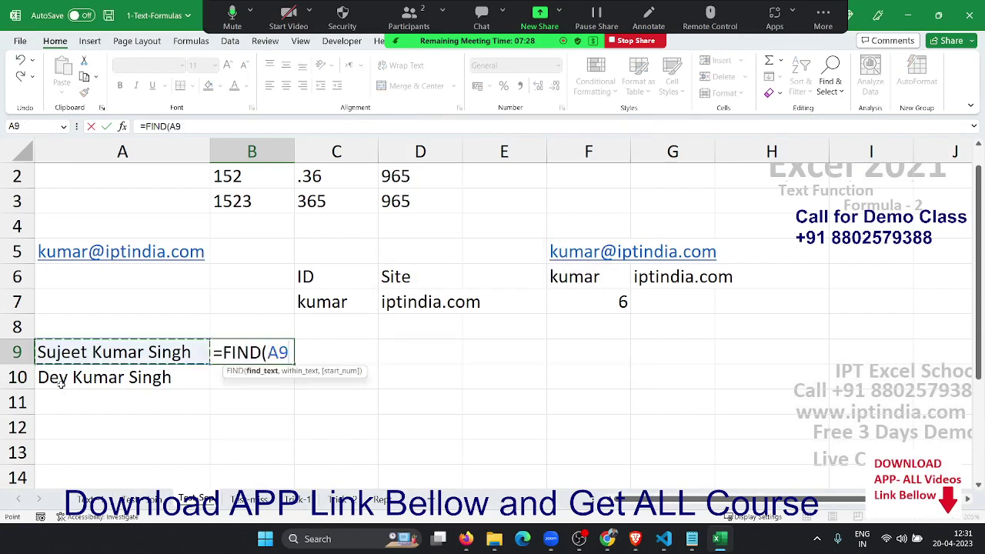
{"action": "type", "text": ",7,"}
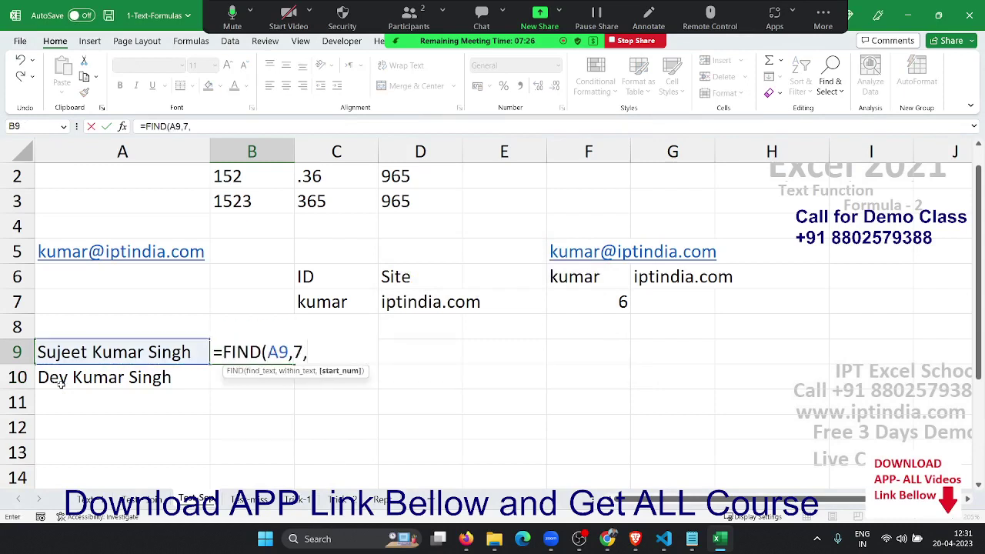
{"action": "type", "text": "1"}
{"action": "key", "text": "Return"}
{"action": "key", "text": "Up"}
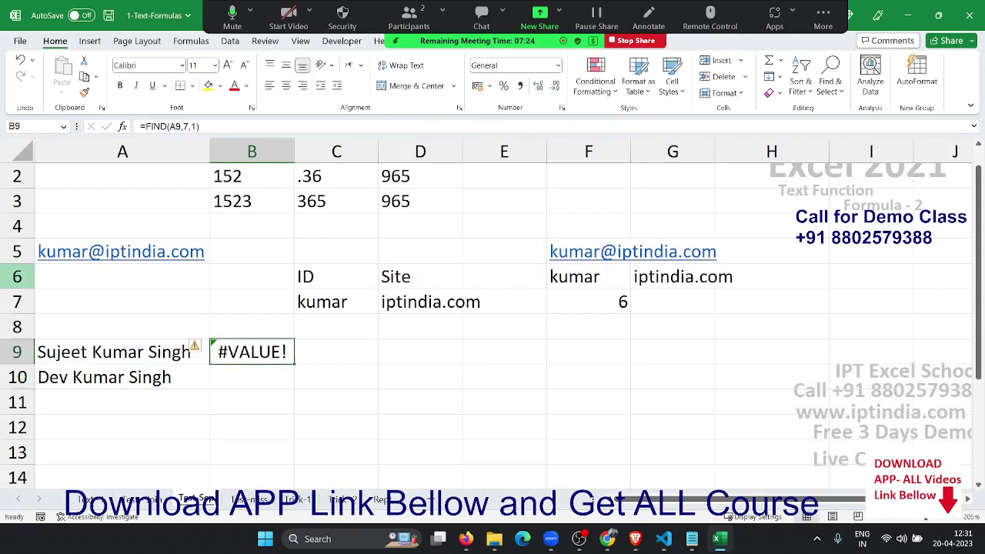
{"action": "double_click", "coordinate": [220, 361]}
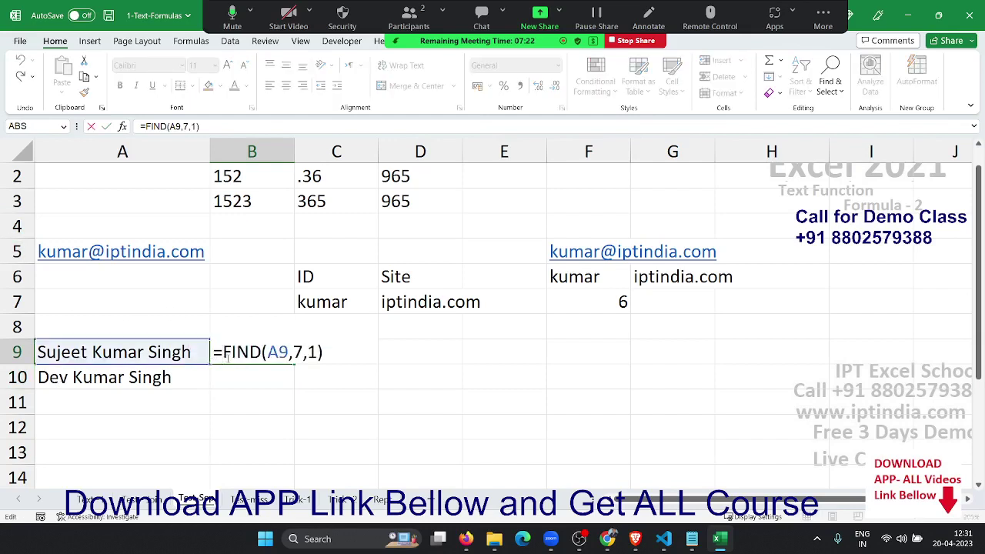
{"action": "key", "text": "Escape"}
Step: Enter =FIND(" ",A9,1) in B9 to return the first space position 7
{"action": "type", "text": "=f"}
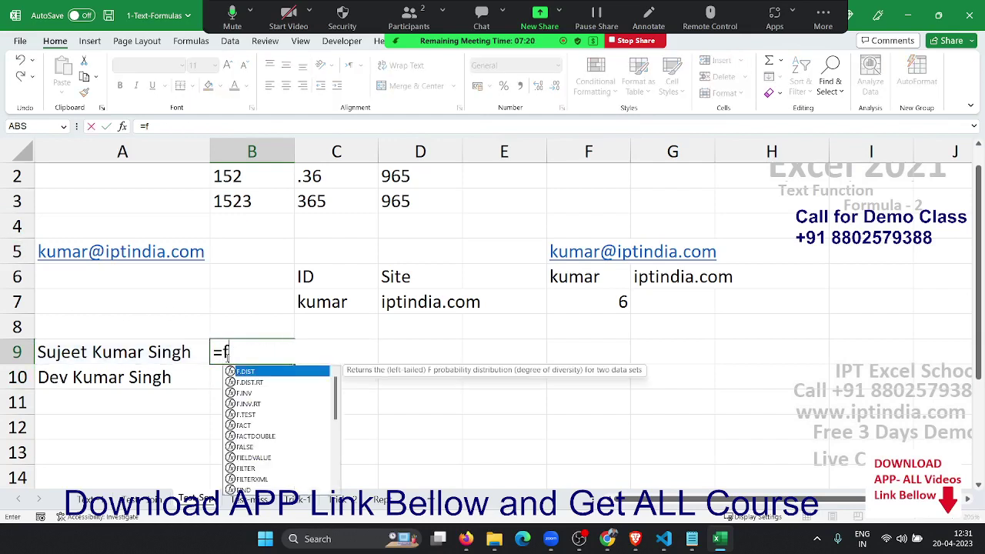
{"action": "type", "text": "id"}
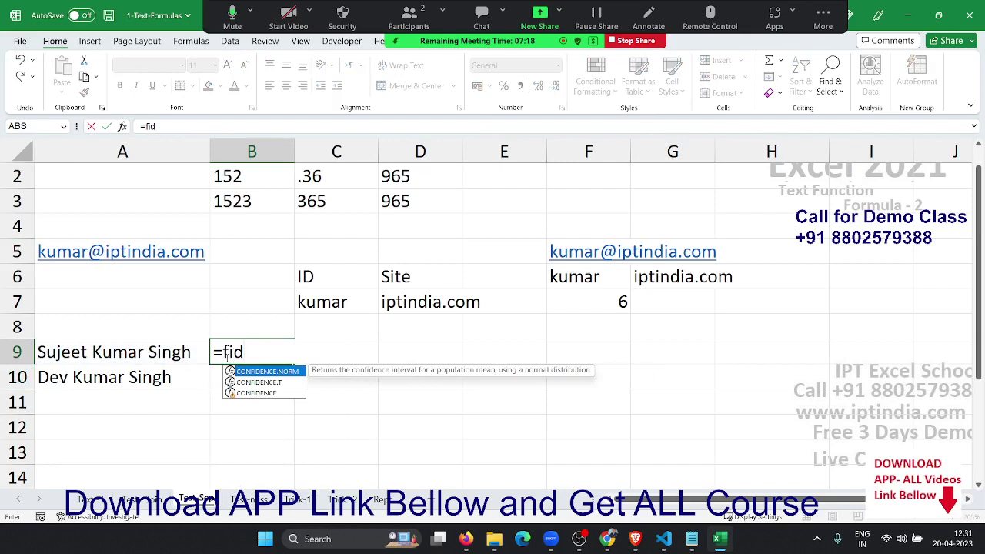
{"action": "key", "text": "BackSpace"}
{"action": "type", "text": "nd"}
{"action": "key", "text": "Tab"}
{"action": "type", "text": "\" "}
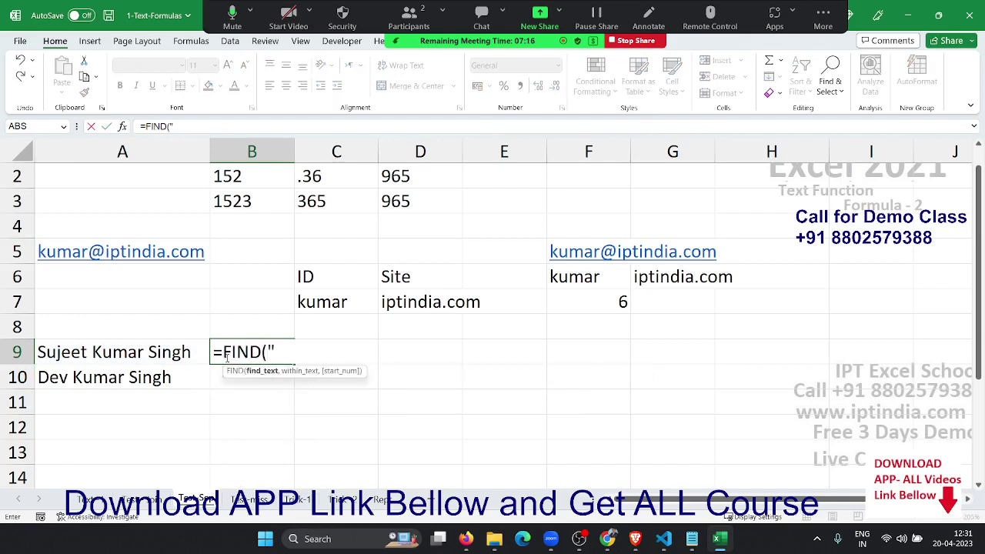
{"action": "type", "text": "\","}
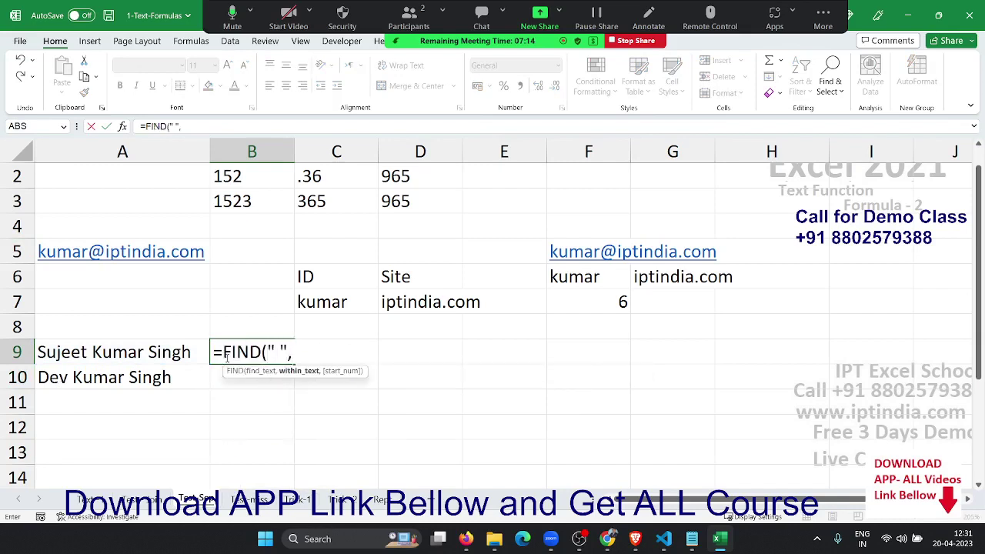
{"action": "left_click", "coordinate": [134, 354]}
{"action": "type", "text": ","}
{"action": "type", "text": "1"}
{"action": "key", "text": "Return"}
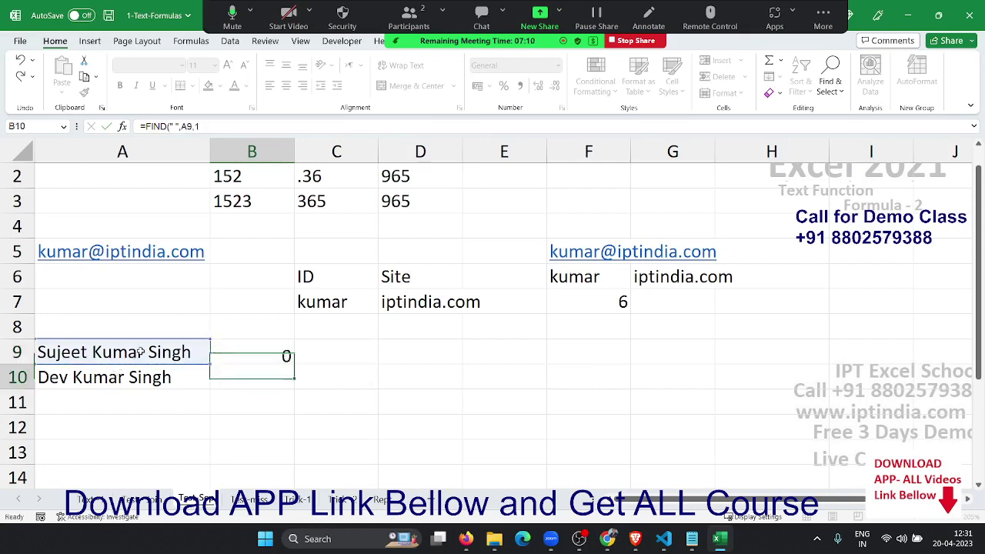
{"action": "key", "text": "Up"}
Step: Enter =LEFT(A9,B9-1) in C9 to extract the first name
{"action": "key", "text": "Right"}
{"action": "type", "text": "="}
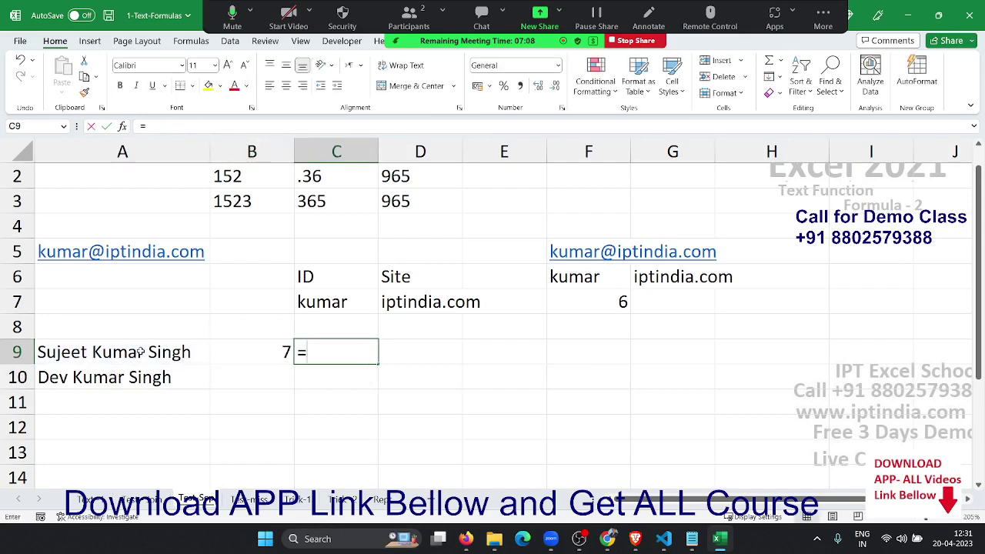
{"action": "type", "text": "left("}
{"action": "key", "text": "Left"}
{"action": "key", "text": "Left"}
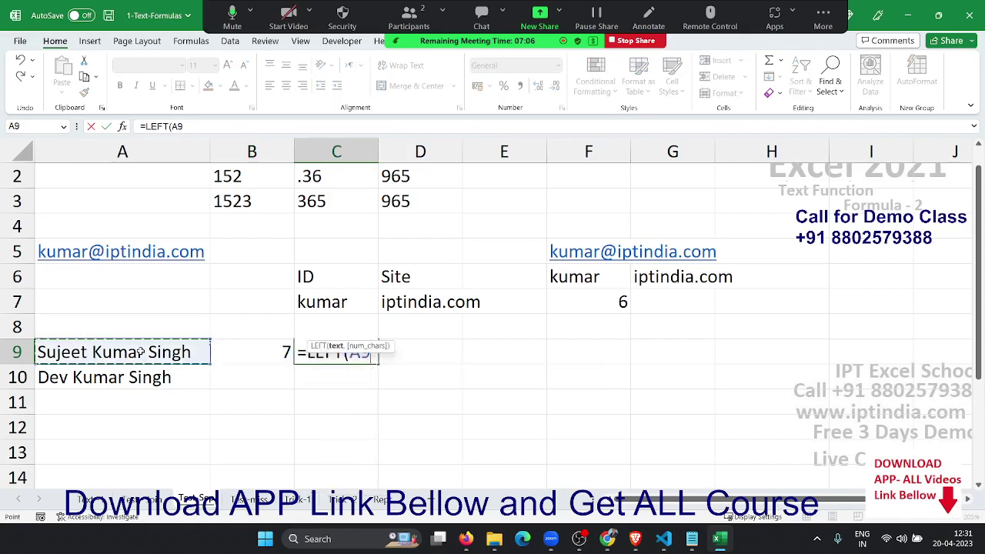
{"action": "type", "text": ","}
{"action": "key", "text": "Left"}
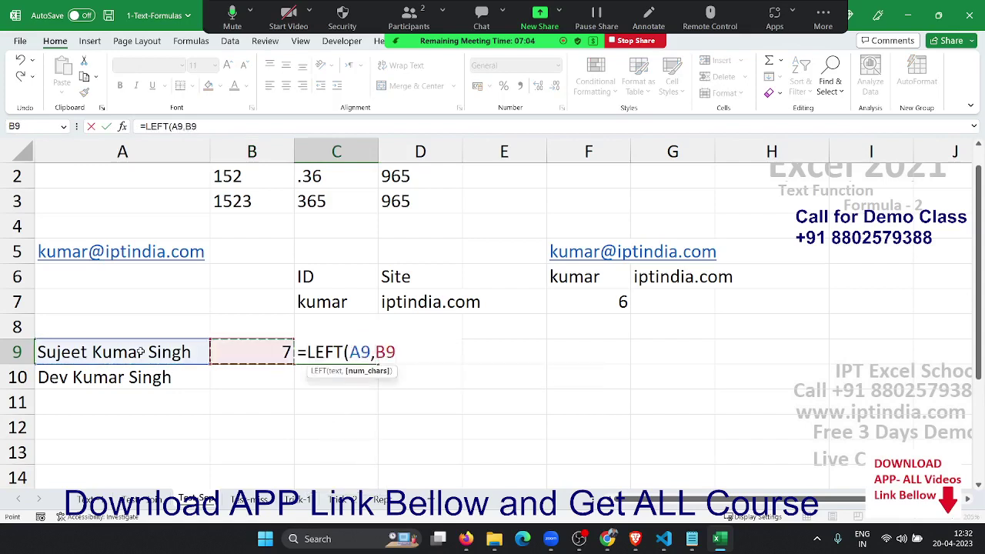
{"action": "type", "text": "-1"}
{"action": "key", "text": "Return"}
{"action": "key", "text": "Up"}
{"action": "key", "text": "Right"}
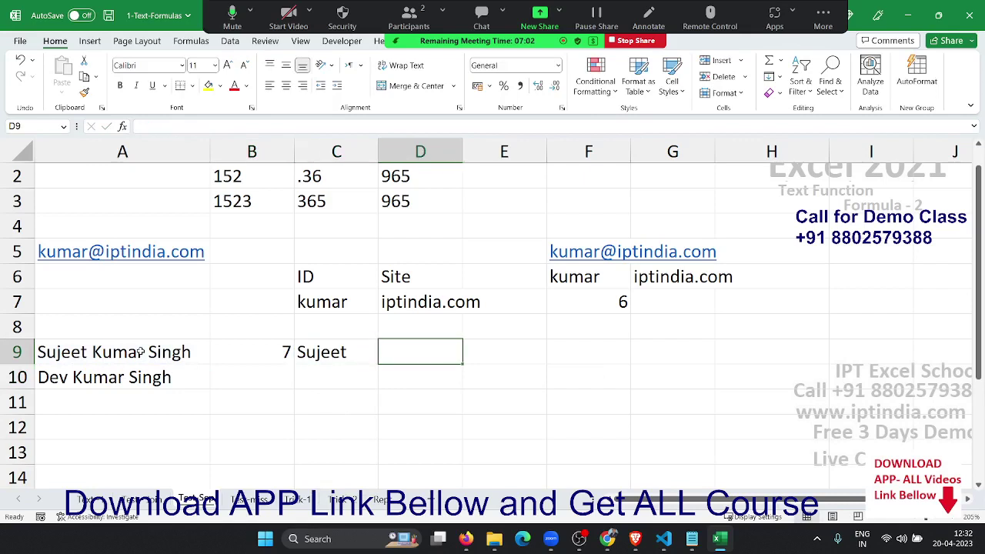
{"action": "key", "text": "Left"}
{"action": "key", "text": "Left"}
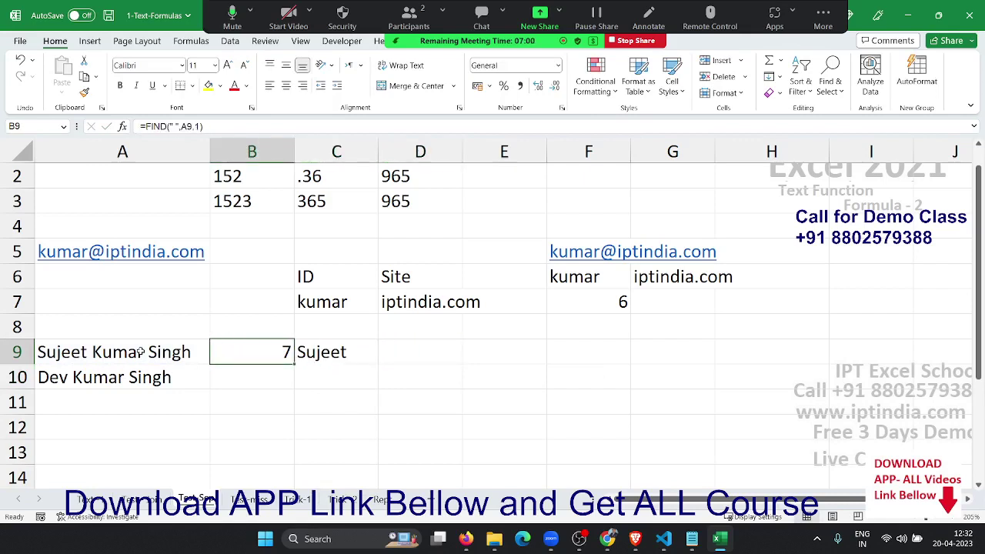
{"action": "key", "text": "Left"}
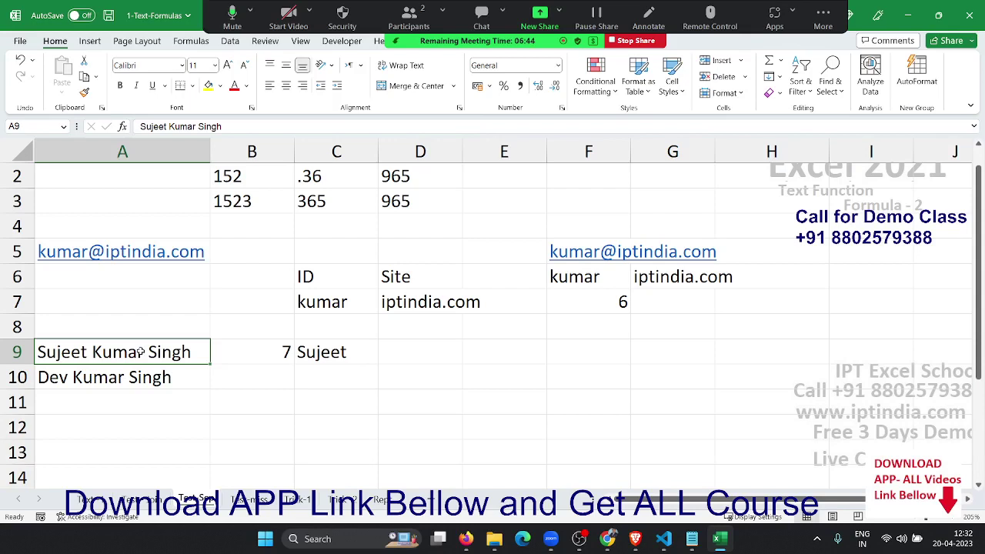
{"action": "left_click_drag", "start_coordinate": [608, 280], "coordinate": [677, 297]}
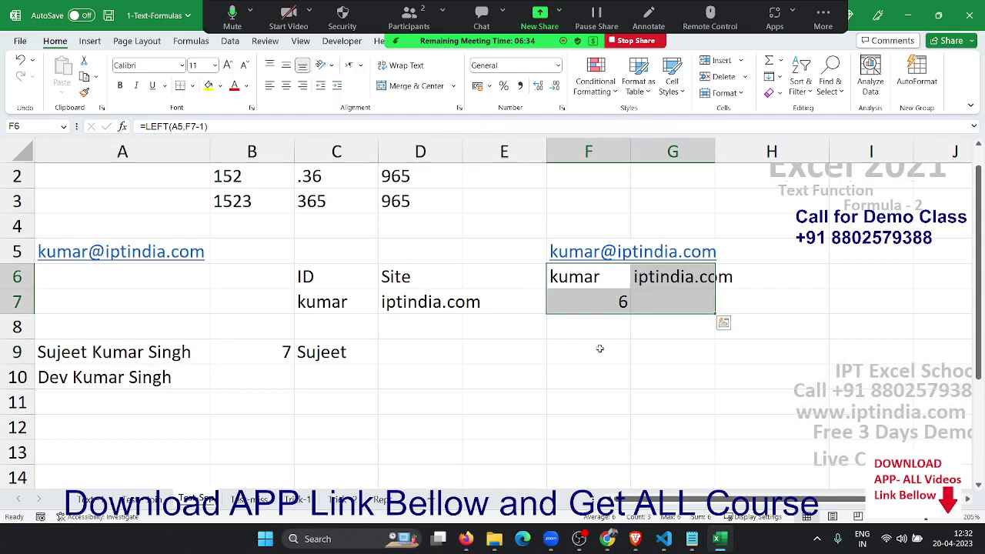
{"action": "left_click", "coordinate": [339, 354]}
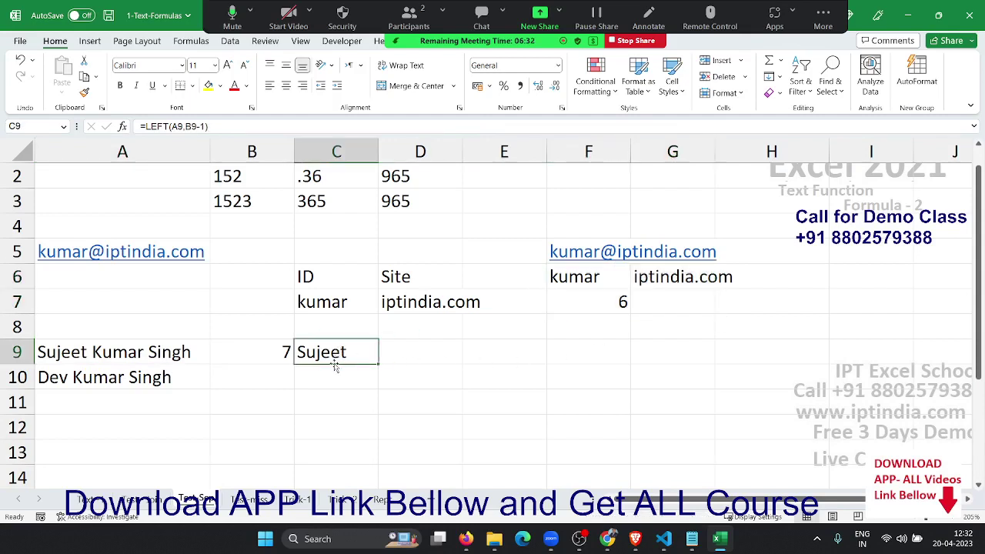
{"action": "left_click_drag", "start_coordinate": [281, 352], "coordinate": [322, 351]}
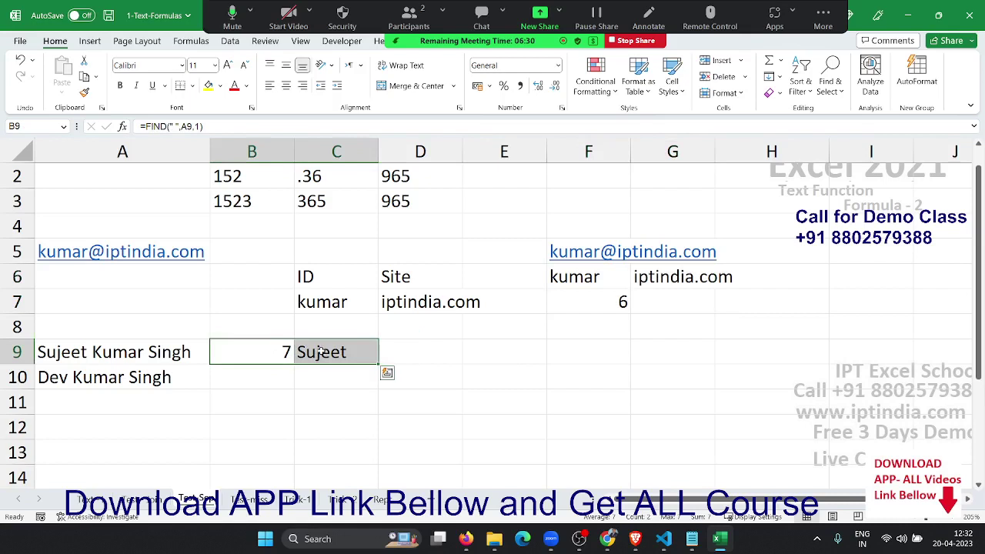
{"action": "key", "text": "Delete"}
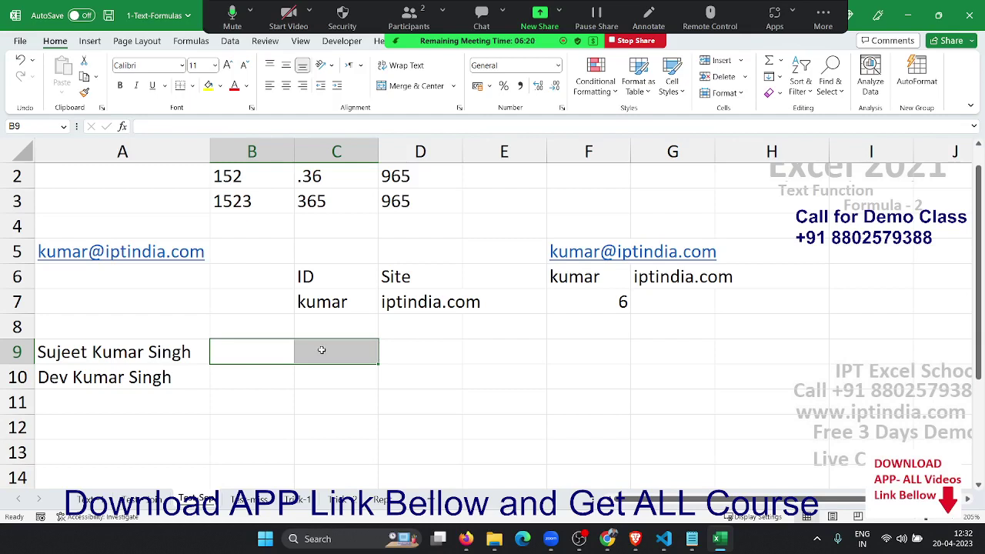
{"action": "key", "text": "Down"}
{"action": "key", "text": "Up"}
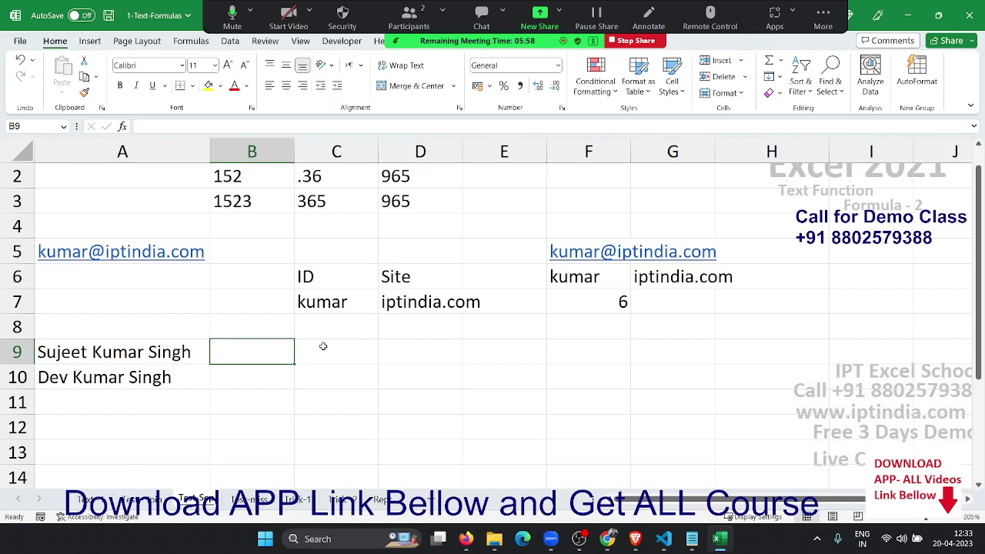
{"action": "key", "text": "ctrl+v"}
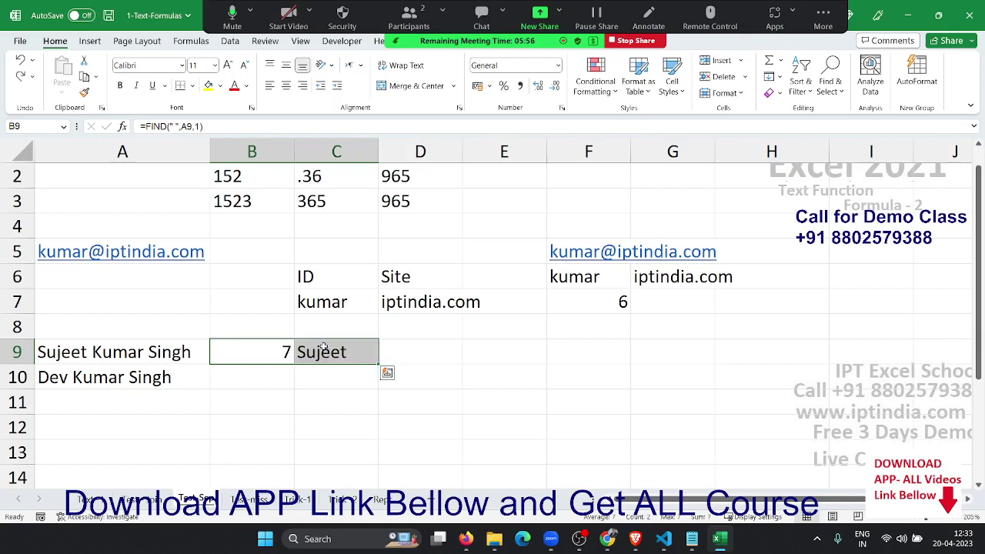
Step: Enter =FIND(" ",A9,B9+1) in D9 to locate the second space at 13
{"action": "key", "text": "Left"}
{"action": "key", "text": "Right"}
{"action": "key", "text": "Right"}
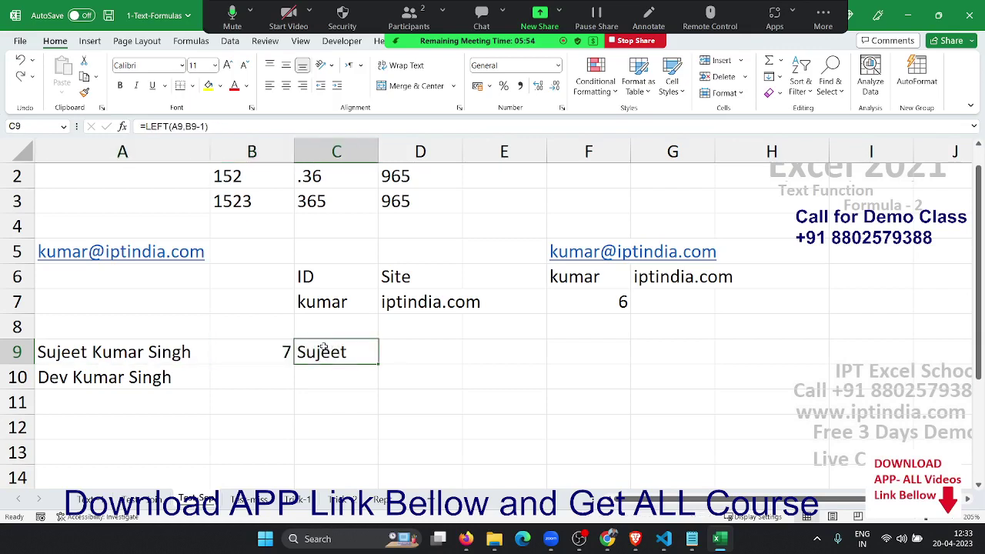
{"action": "key", "text": "Right"}
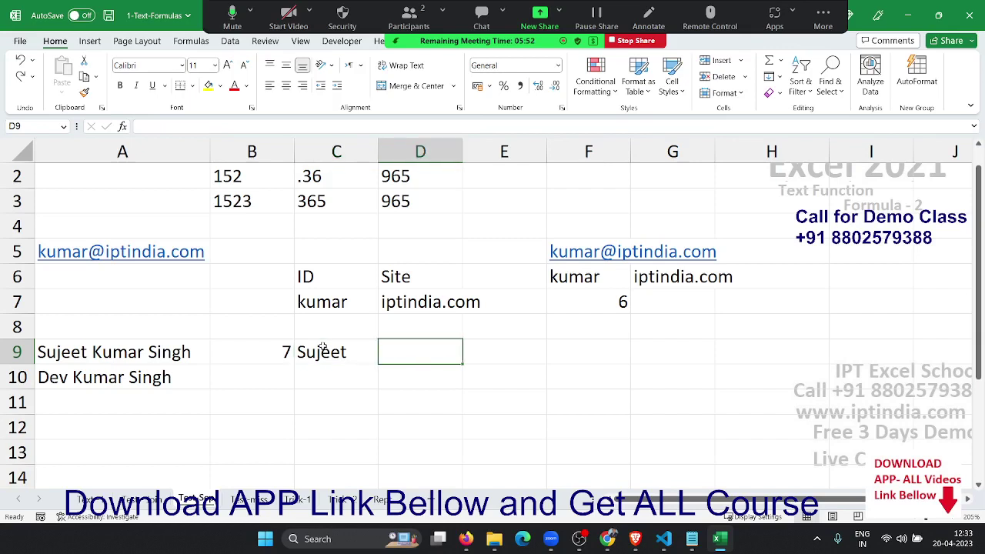
{"action": "type", "text": "=find"}
{"action": "key", "text": "Tab"}
{"action": "key", "text": "Left"}
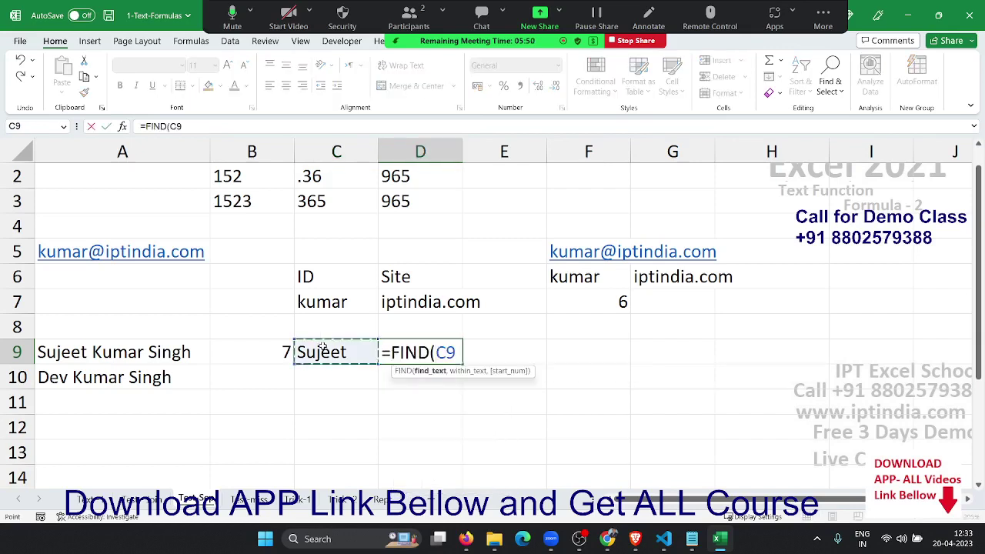
{"action": "key", "text": "Left"}
{"action": "key", "text": "BackSpace"}
{"action": "key", "text": "BackSpace"}
{"action": "type", "text": "\""}
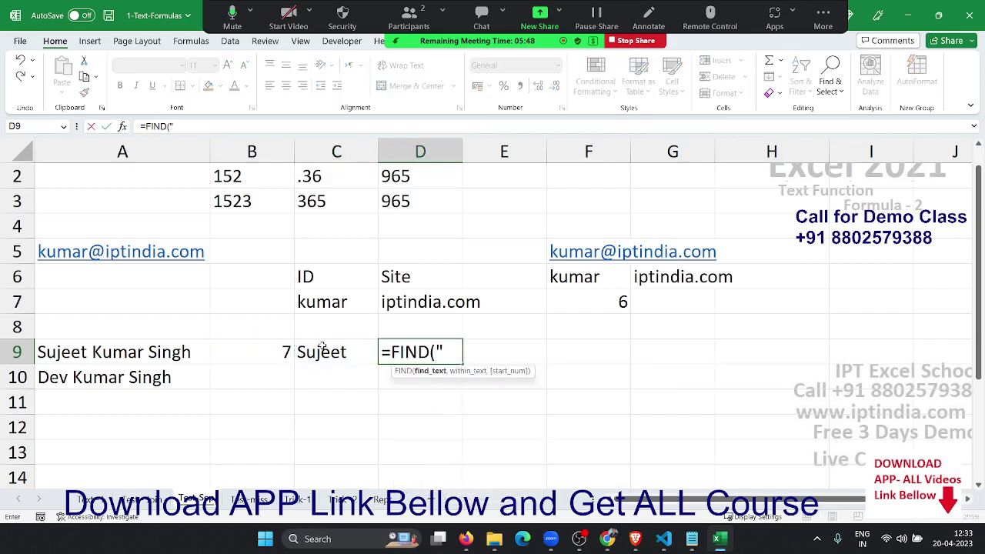
{"action": "type", "text": " \","}
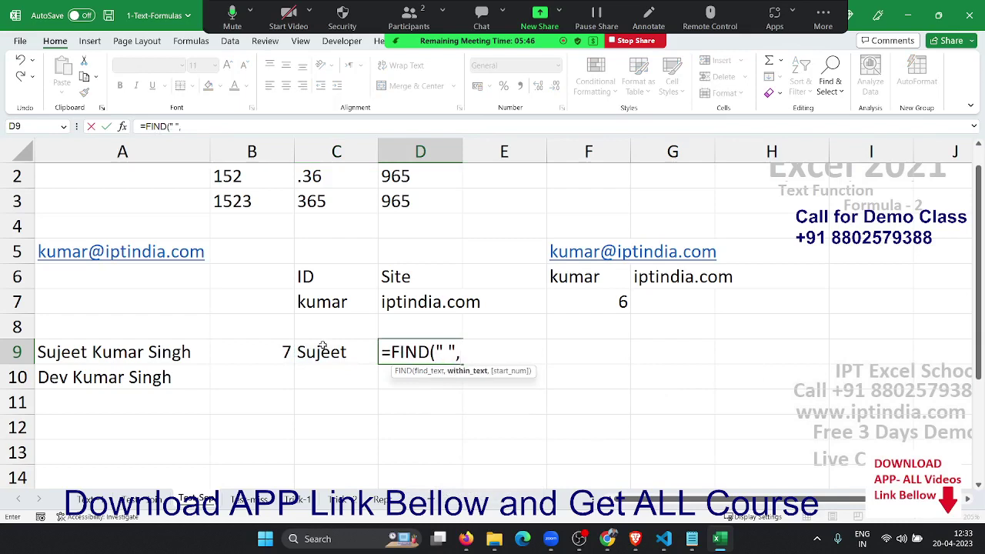
{"action": "key", "text": "Left"}
{"action": "key", "text": "Left"}
{"action": "key", "text": "Left"}
{"action": "type", "text": ","}
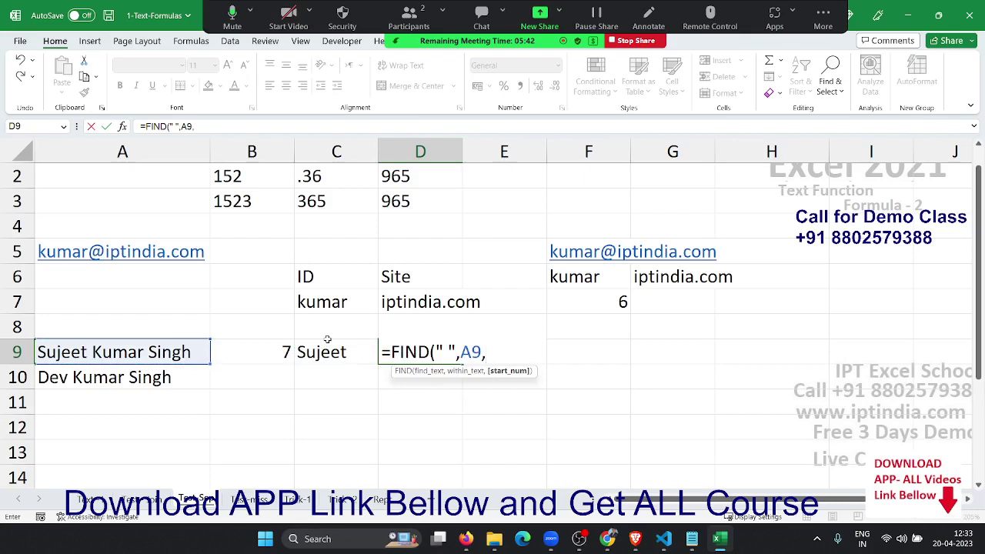
{"action": "left_click", "coordinate": [262, 350]}
{"action": "type", "text": "+"}
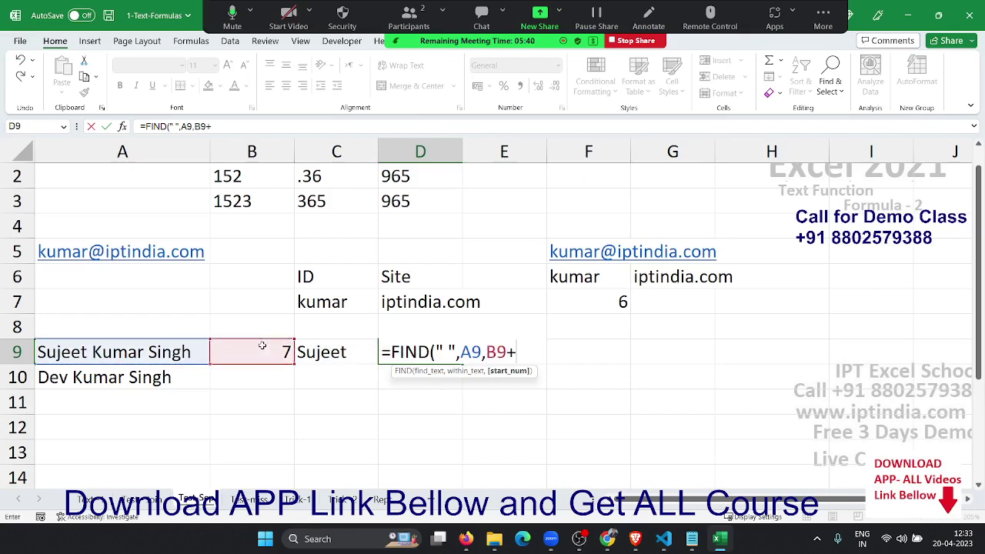
{"action": "type", "text": "1"}
{"action": "key", "text": "Return"}
{"action": "key", "text": "Up"}
{"action": "key", "text": "Right"}
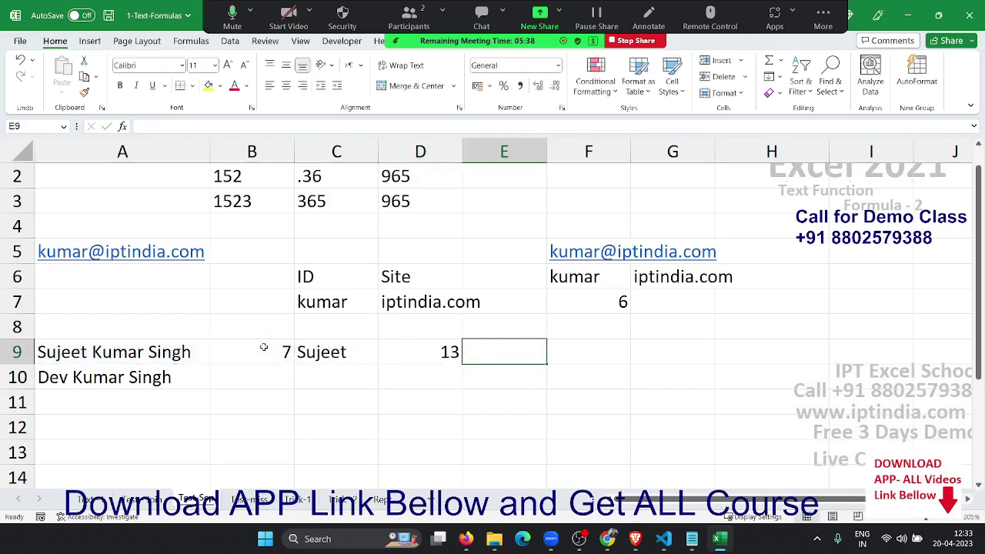
Step: Build a MID formula in E9 from A9, B9+1 and D9-B9, which has an extra comma
{"action": "type", "text": "=m"}
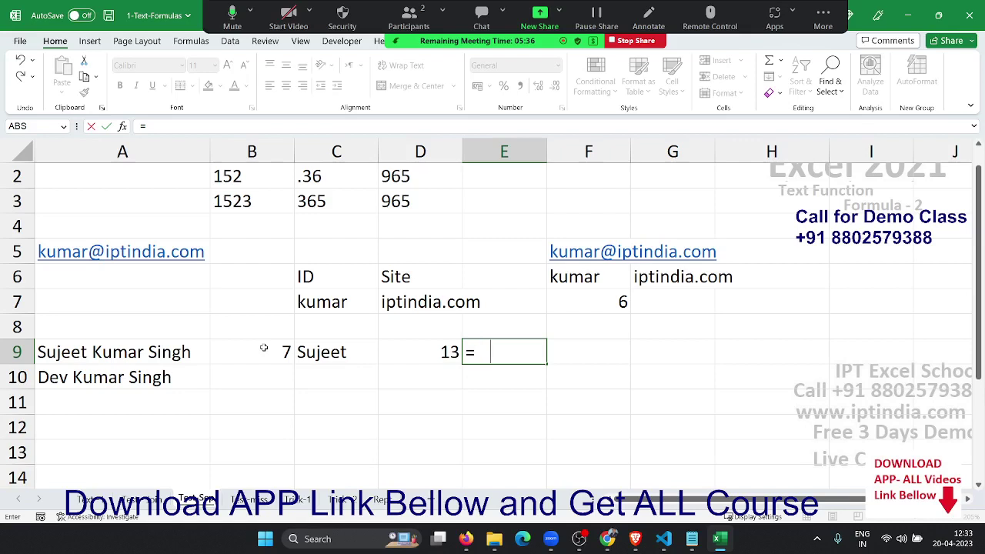
{"action": "type", "text": "i"}
{"action": "key", "text": "Tab"}
{"action": "key", "text": "Left"}
{"action": "key", "text": "Left"}
{"action": "key", "text": "Left"}
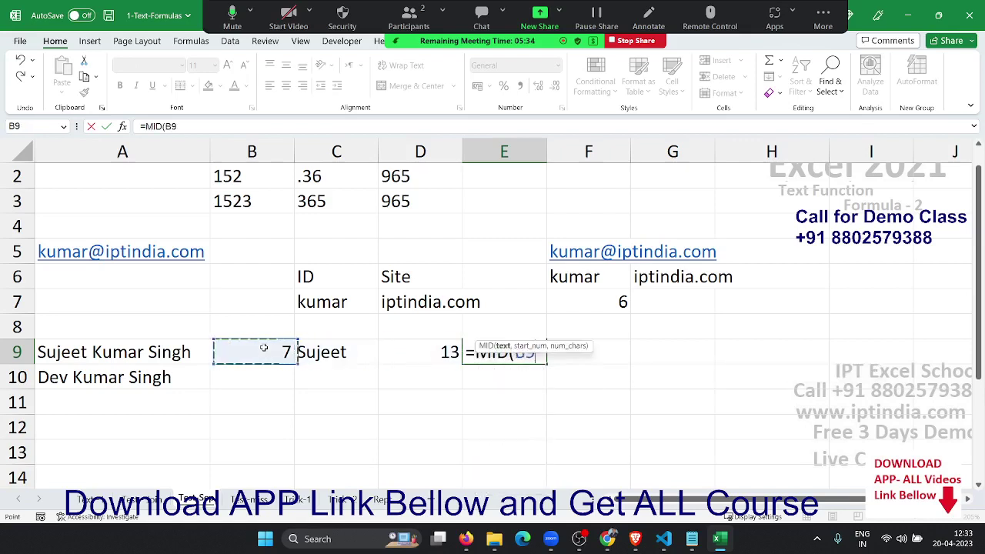
{"action": "key", "text": "Left"}
{"action": "type", "text": ","}
{"action": "key", "text": "Left"}
{"action": "key", "text": "Left"}
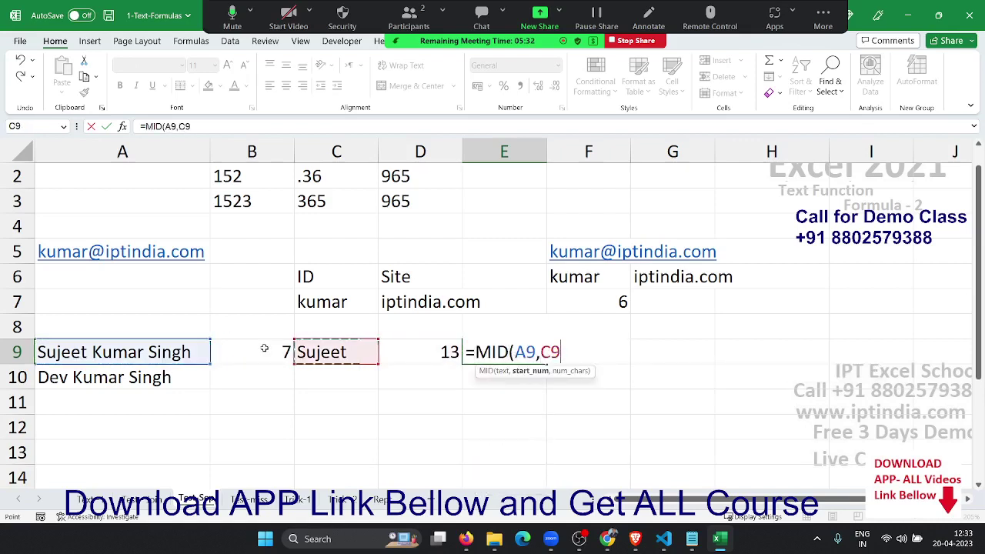
{"action": "key", "text": "Left"}
{"action": "type", "text": ",+1"}
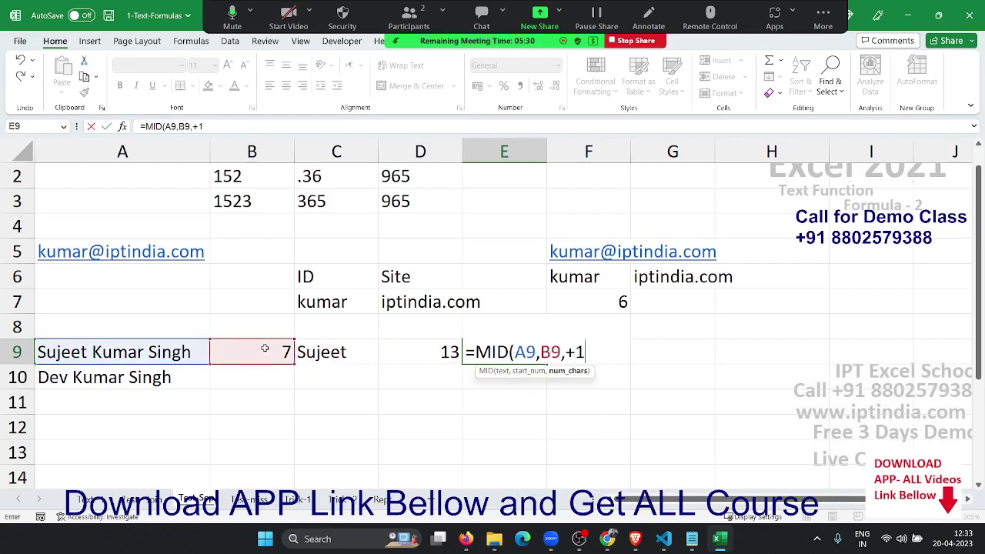
{"action": "type", "text": ","}
{"action": "key", "text": "Left"}
{"action": "type", "text": "-"}
{"action": "key", "text": "Left"}
{"action": "key", "text": "Left"}
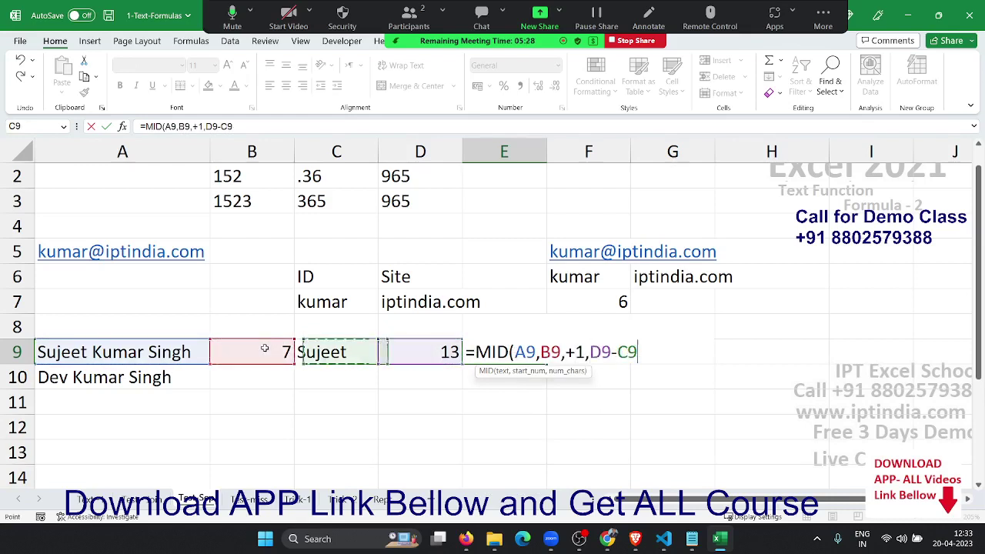
{"action": "key", "text": "Left"}
{"action": "key", "text": "Return"}
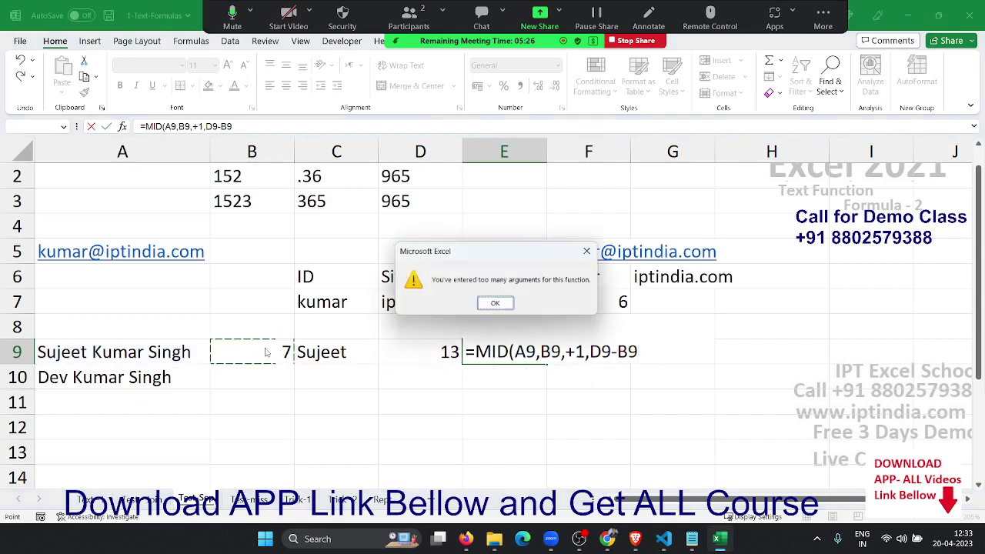
Step: Delete the extra comma so E9's =MID(A9,B9+1,D9-B9) returns the middle name
{"action": "key", "text": "Return"}
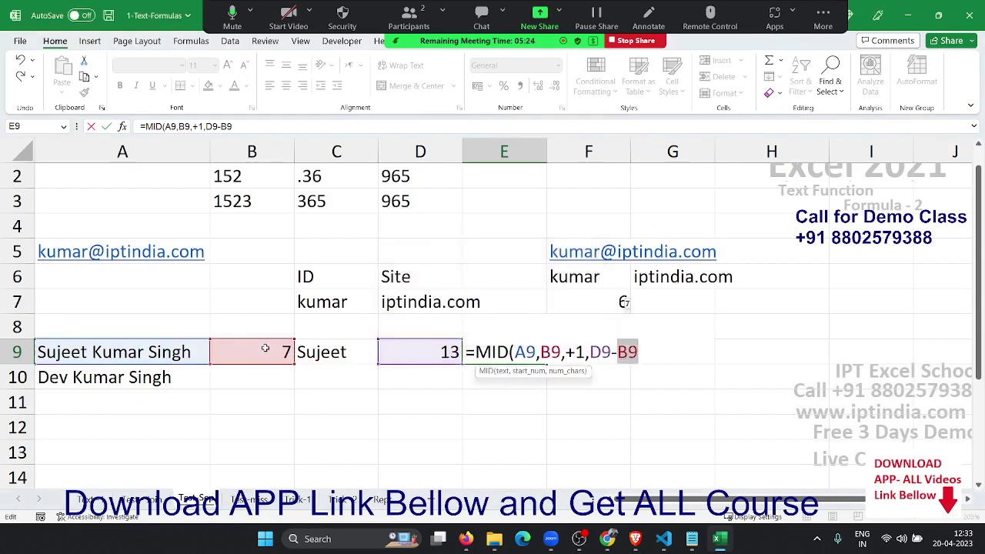
{"action": "key", "text": "Return"}
{"action": "key", "text": "Return"}
{"action": "key", "text": "Left"}
{"action": "key", "text": "Left"}
{"action": "key", "text": "Left"}
{"action": "key", "text": "Left"}
{"action": "key", "text": "Left"}
{"action": "key", "text": "Left"}
{"action": "key", "text": "Left"}
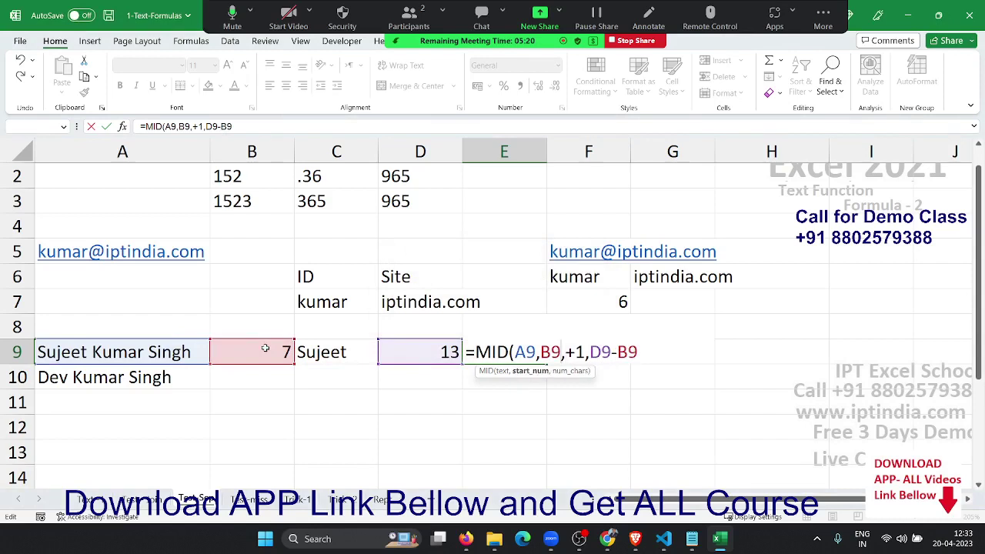
{"action": "key", "text": "Delete"}
{"action": "key", "text": "Return"}
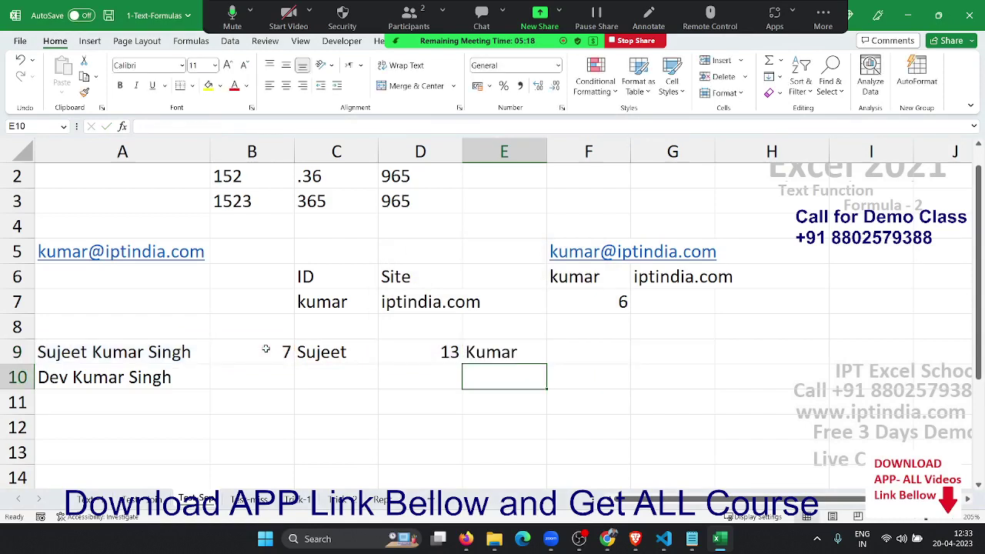
{"action": "key", "text": "Up"}
{"action": "key", "text": "Right"}
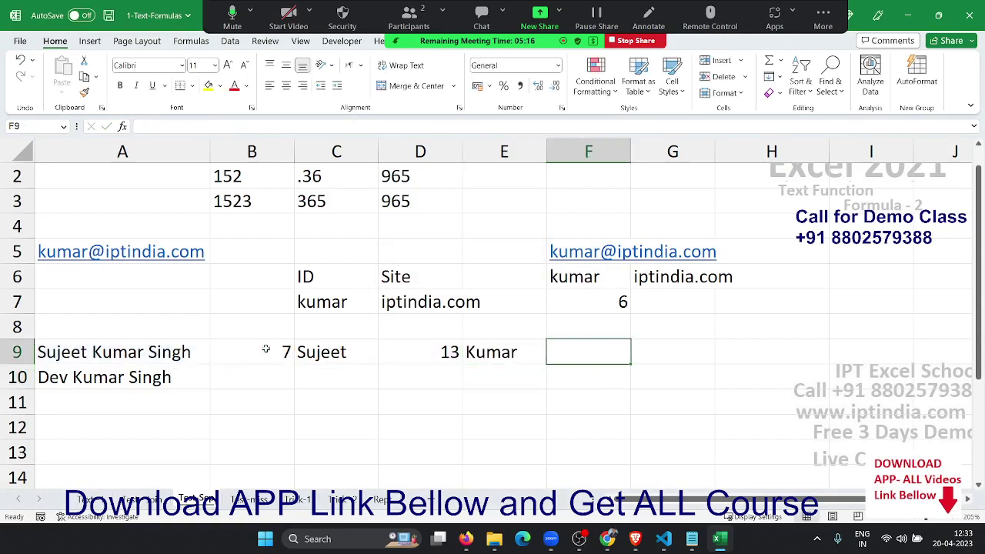
Step: Enter =RIGHT(A9,LEN(A9)-D9) in F9 to extract the last name
{"action": "type", "text": "=ri"}
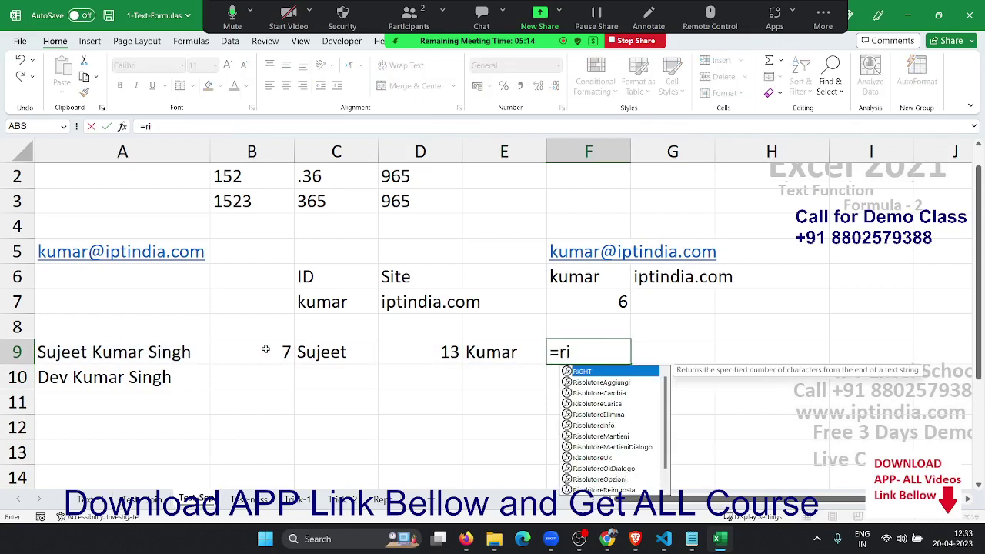
{"action": "key", "text": "Tab"}
{"action": "key", "text": "Left"}
{"action": "key", "text": "Left"}
{"action": "key", "text": "Left"}
{"action": "key", "text": "Left"}
{"action": "key", "text": "Left"}
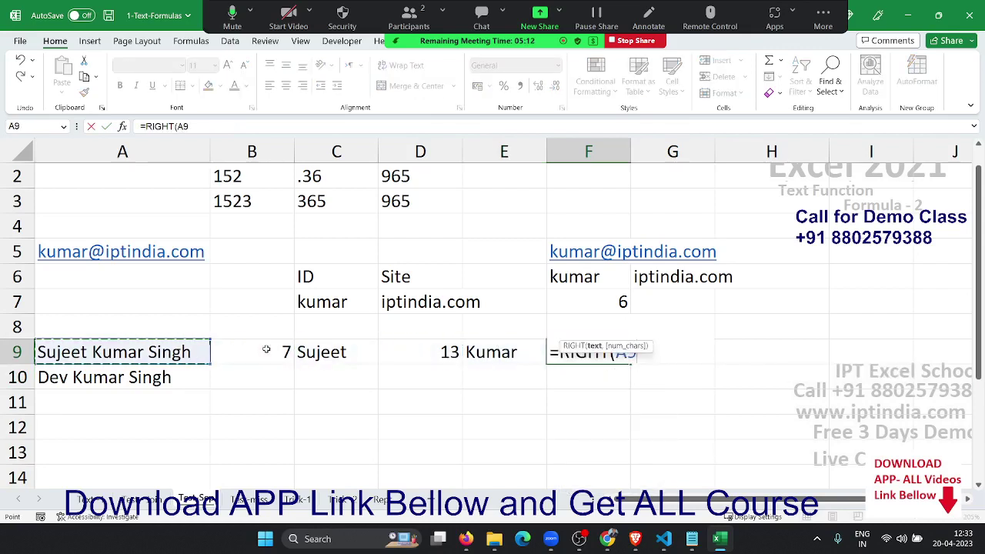
{"action": "type", "text": ",lem"}
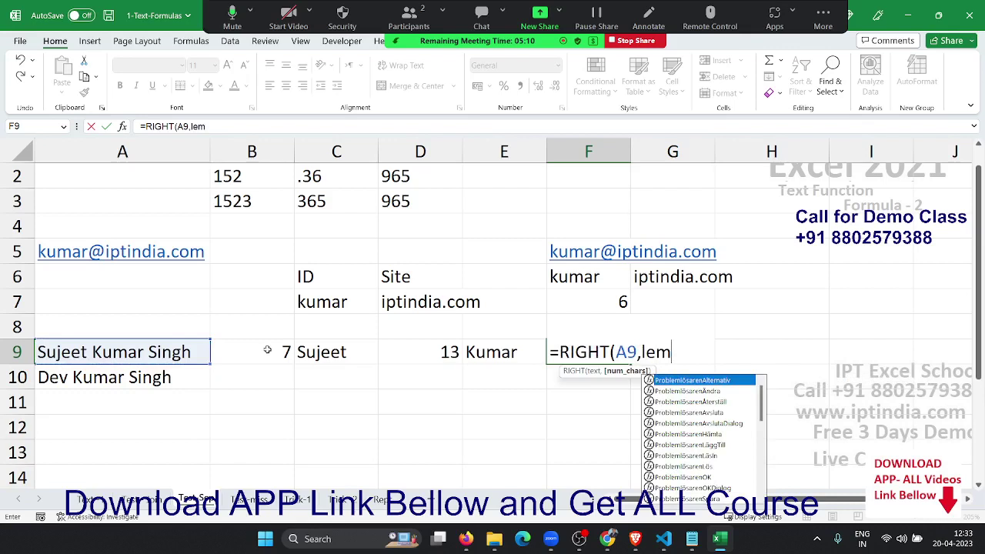
{"action": "key", "text": "BackSpace"}
{"action": "type", "text": "b"}
{"action": "key", "text": "BackSpace"}
{"action": "type", "text": "n"}
{"action": "key", "text": "Tab"}
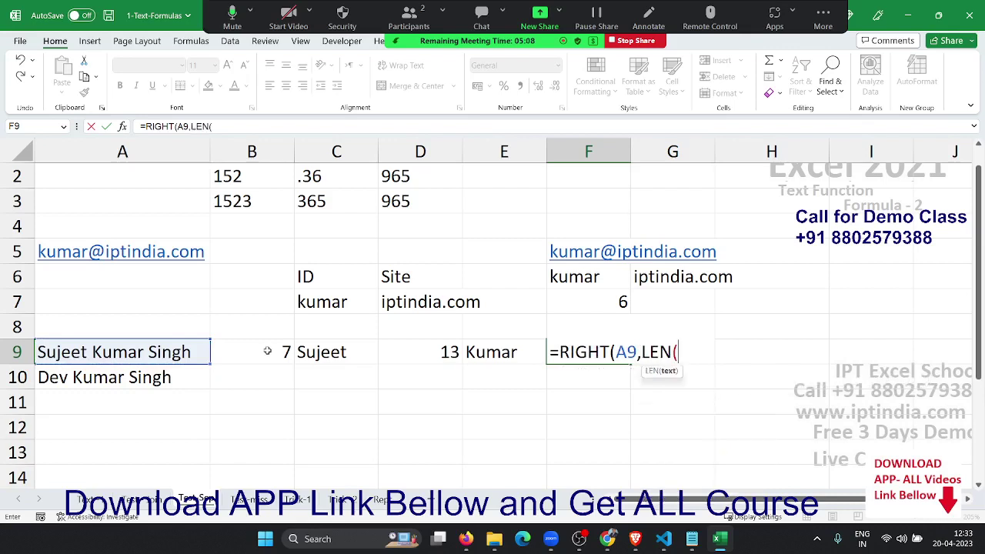
{"action": "key", "text": "Left"}
{"action": "key", "text": "Left"}
{"action": "key", "text": "Left"}
{"action": "key", "text": "Left"}
{"action": "key", "text": "Left"}
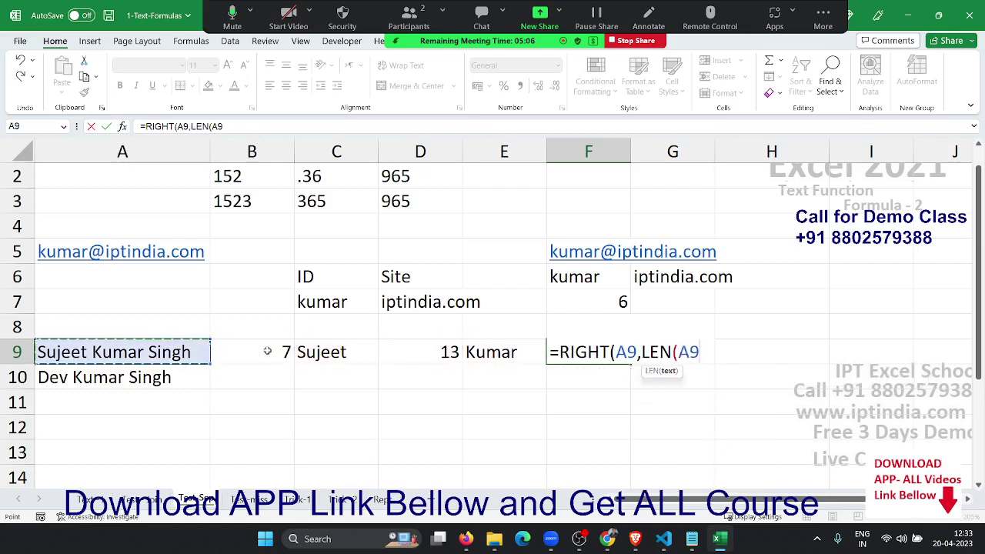
{"action": "type", "text": ")-"}
{"action": "key", "text": "Left"}
{"action": "key", "text": "Left"}
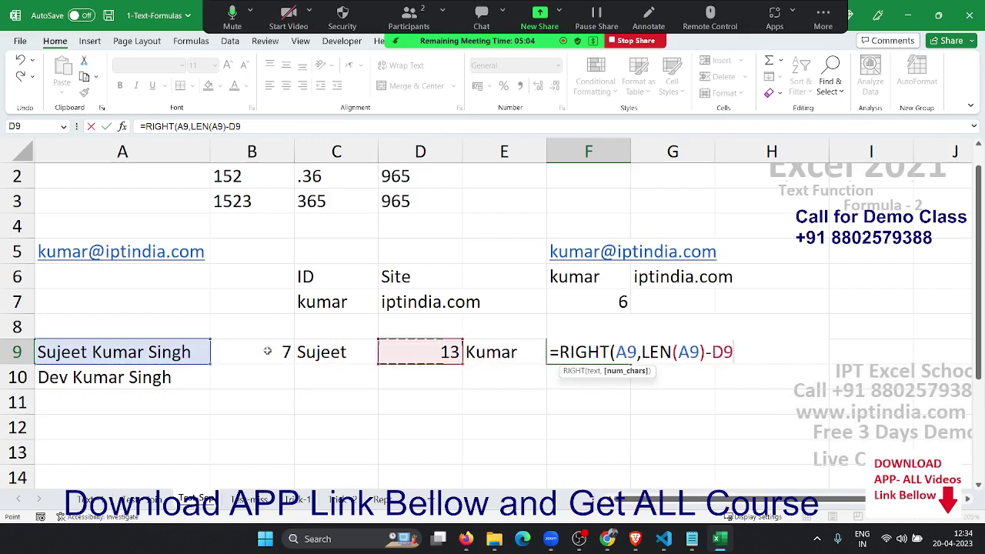
{"action": "type", "text": ")"}
{"action": "key", "text": "Return"}
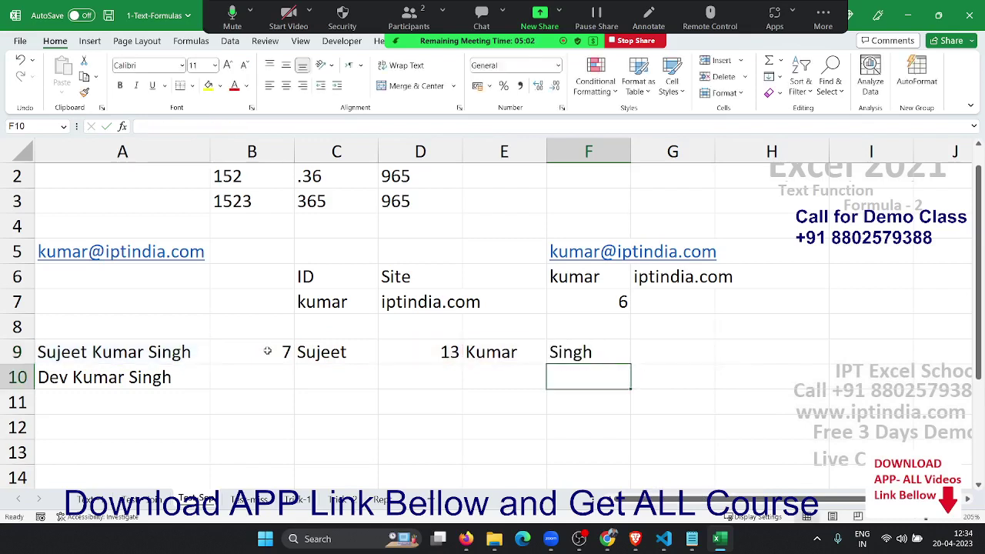
{"action": "key", "text": "Left"}
{"action": "key", "text": "Left"}
{"action": "key", "text": "Left"}
{"action": "key", "text": "Left"}
{"action": "key", "text": "Left"}
{"action": "key", "text": "Up"}
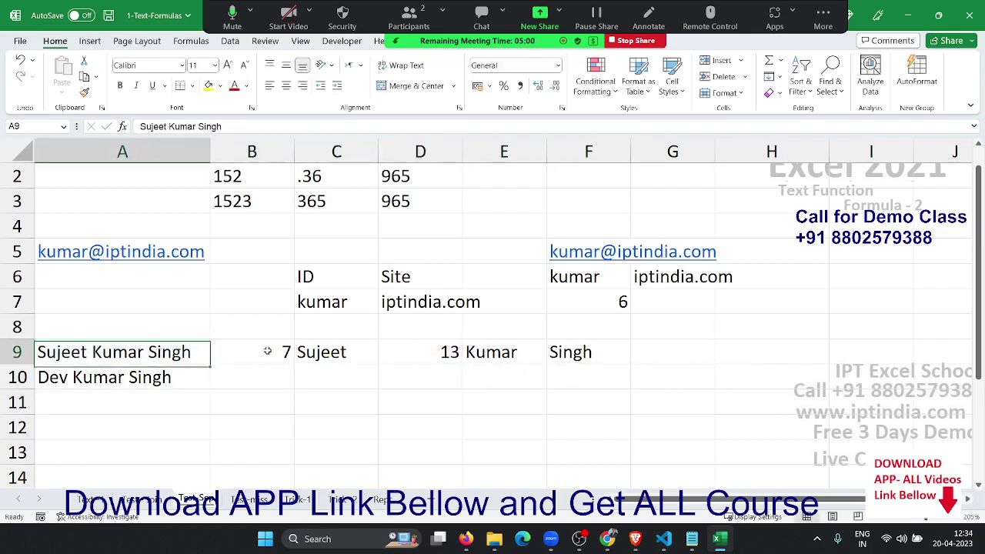
{"action": "key", "text": "Down"}
{"action": "key", "text": "Right"}
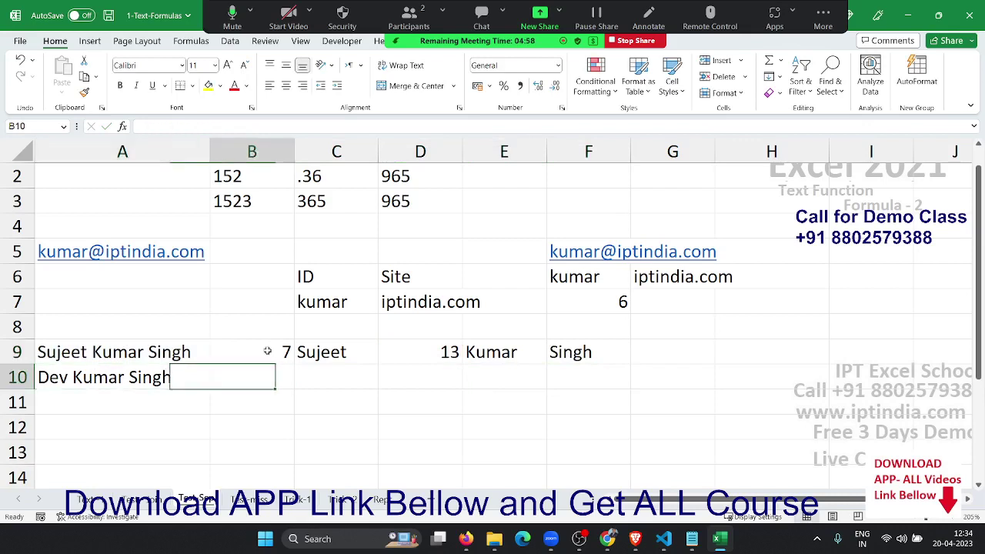
{"action": "key", "text": "Up"}
{"action": "key", "text": "shift+Right"}
{"action": "key", "text": "shift+Right"}
{"action": "key", "text": "shift+Right"}
{"action": "key", "text": "shift+Right"}
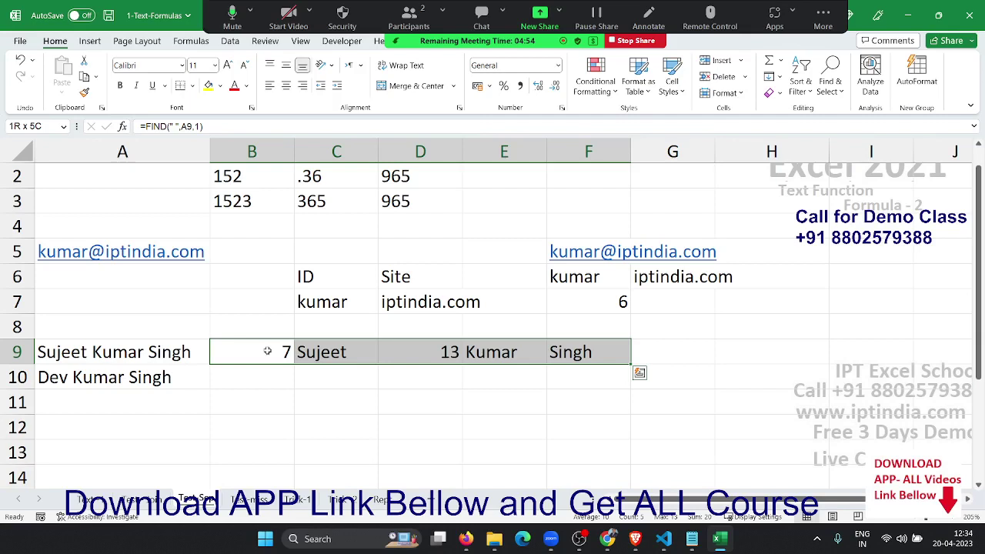
{"action": "key", "text": "Left"}
{"action": "type", "text": "Dujrt"}
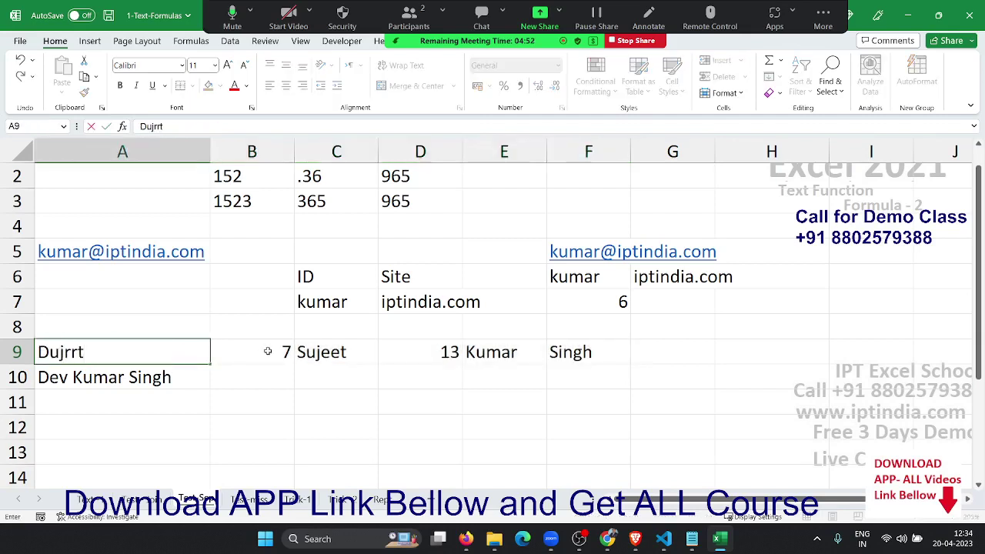
{"action": "key", "text": "BackSpace"}
{"action": "key", "text": "BackSpace"}
{"action": "key", "text": "BackSpace"}
{"action": "key", "text": "BackSpace"}
{"action": "key", "text": "BackSpace"}
{"action": "key", "text": "Escape"}
{"action": "key", "text": "F2"}
{"action": "key", "text": "BackSpace"}
{"action": "key", "text": "BackSpace"}
{"action": "key", "text": "BackSpace"}
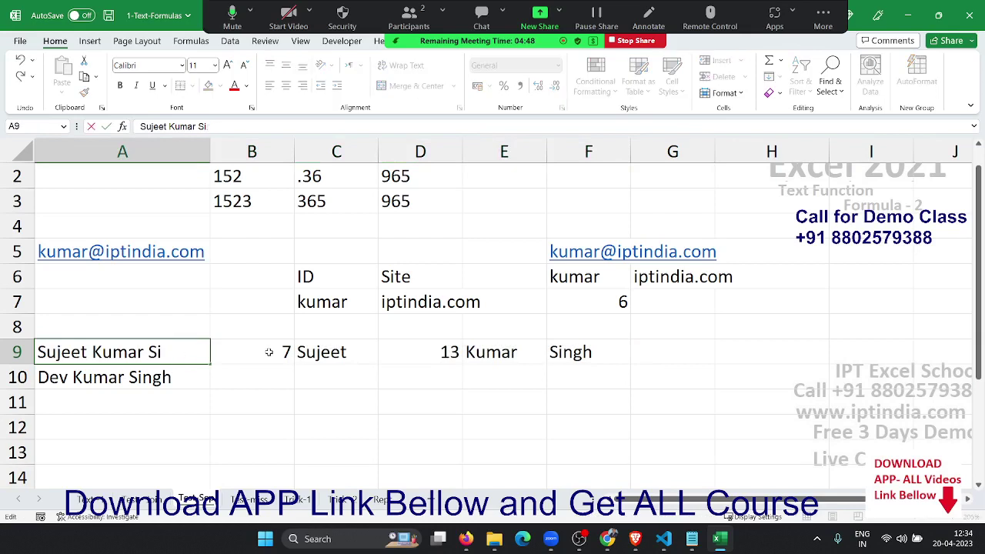
{"action": "key", "text": "BackSpace"}
{"action": "key", "text": "BackSpace"}
{"action": "key", "text": "BackSpace"}
{"action": "key", "text": "Return"}
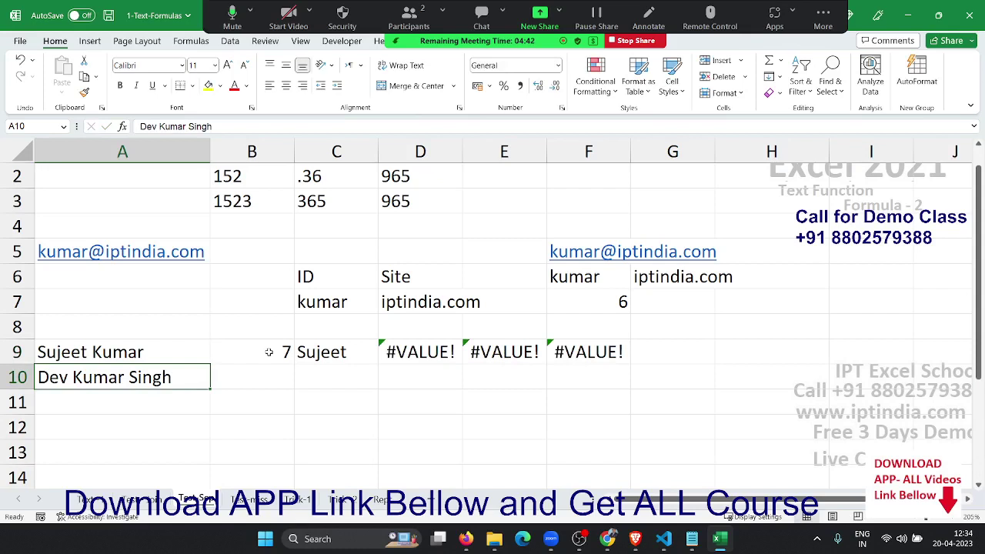
{"action": "key", "text": "ctrl+z"}
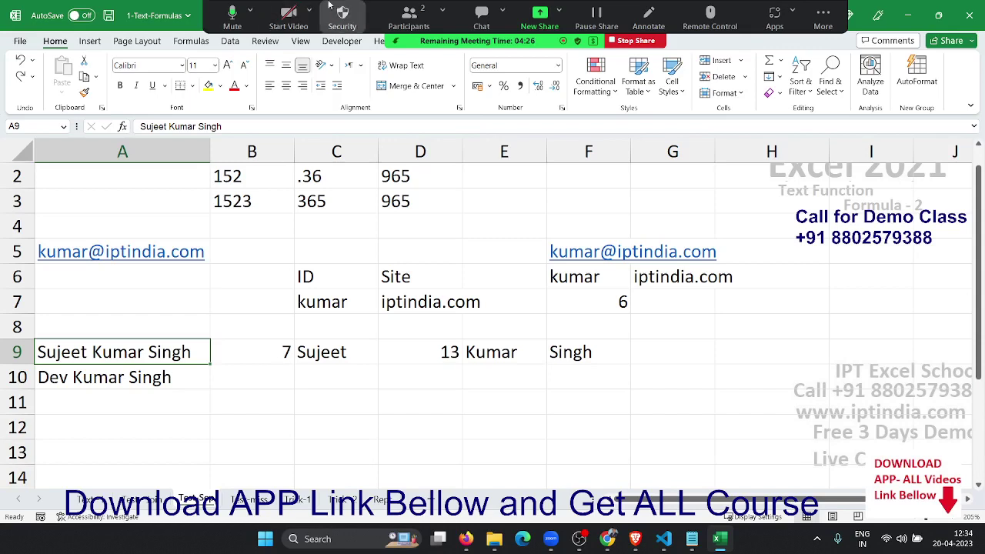
{"action": "left_click", "coordinate": [404, 14]}
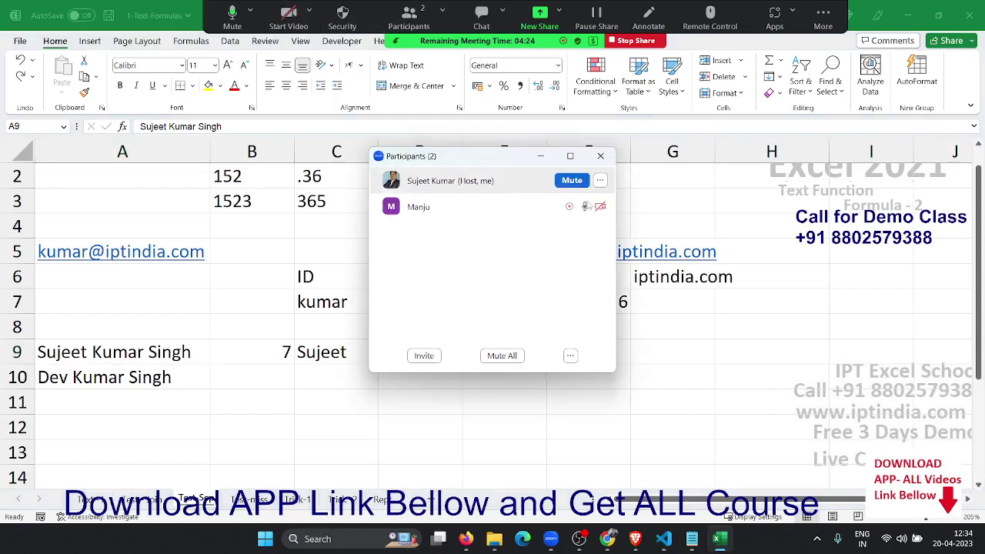
{"action": "left_click", "coordinate": [601, 155]}
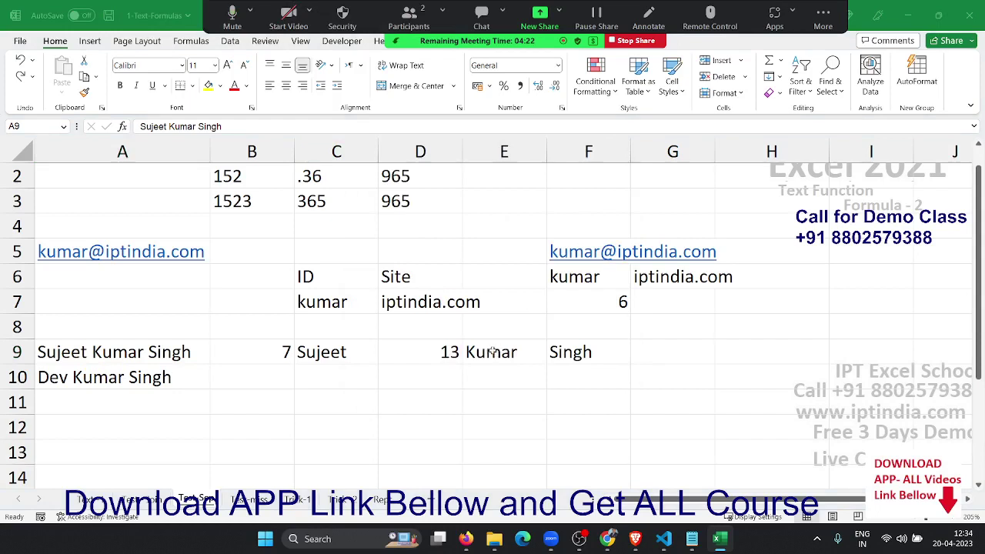
{"action": "left_click_drag", "start_coordinate": [329, 353], "coordinate": [530, 358]}
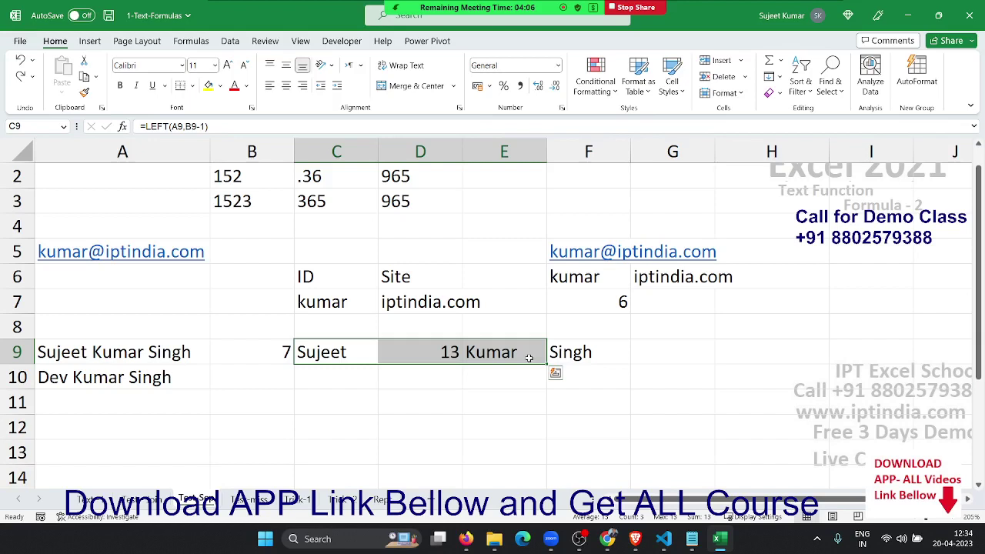
{"action": "left_click", "coordinate": [249, 409]}
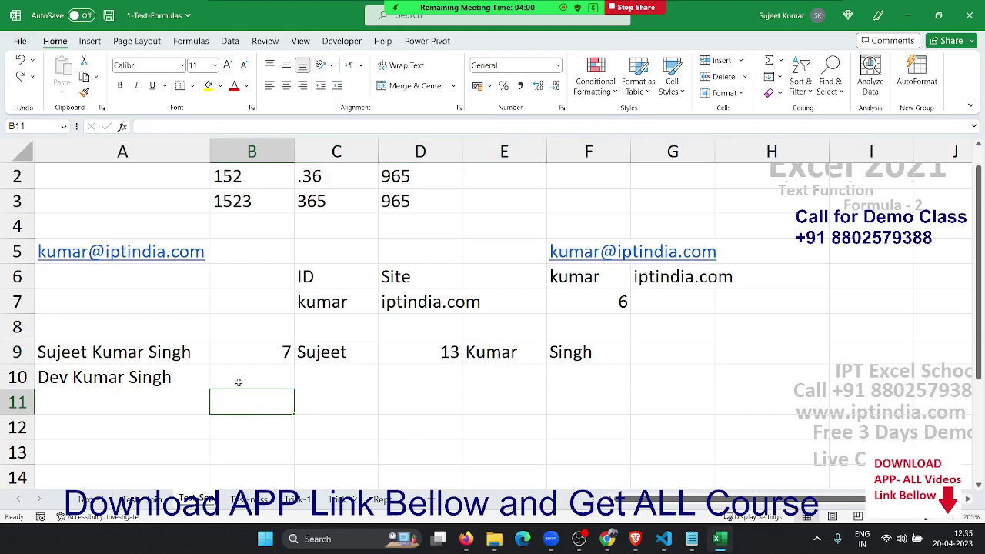
{"action": "left_click_drag", "start_coordinate": [244, 346], "coordinate": [548, 345]}
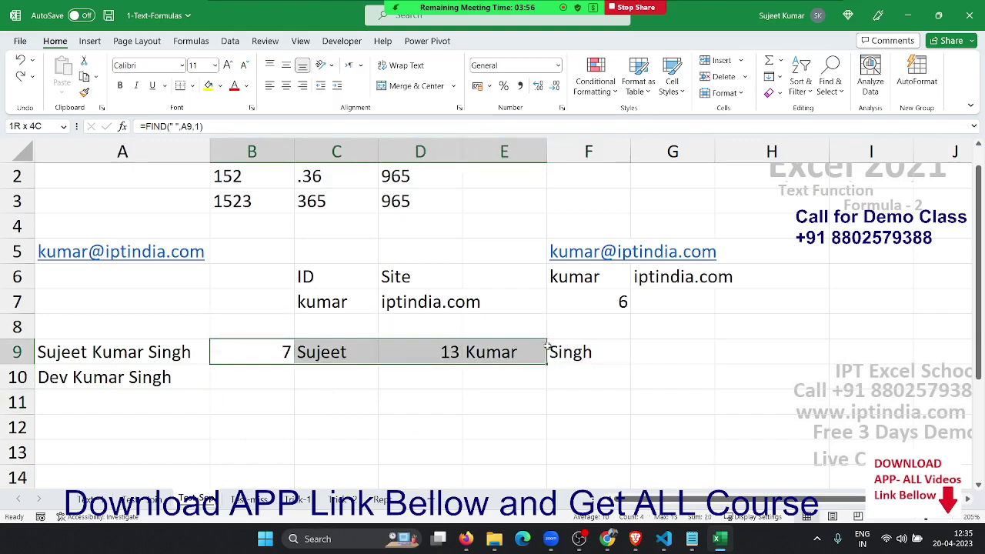
{"action": "left_click_drag", "start_coordinate": [549, 346], "coordinate": [551, 346]}
{"action": "left_click", "coordinate": [473, 391]}
{"action": "scroll", "coordinate": [255, 362], "scroll_direction": "up", "scroll_amount": 1}
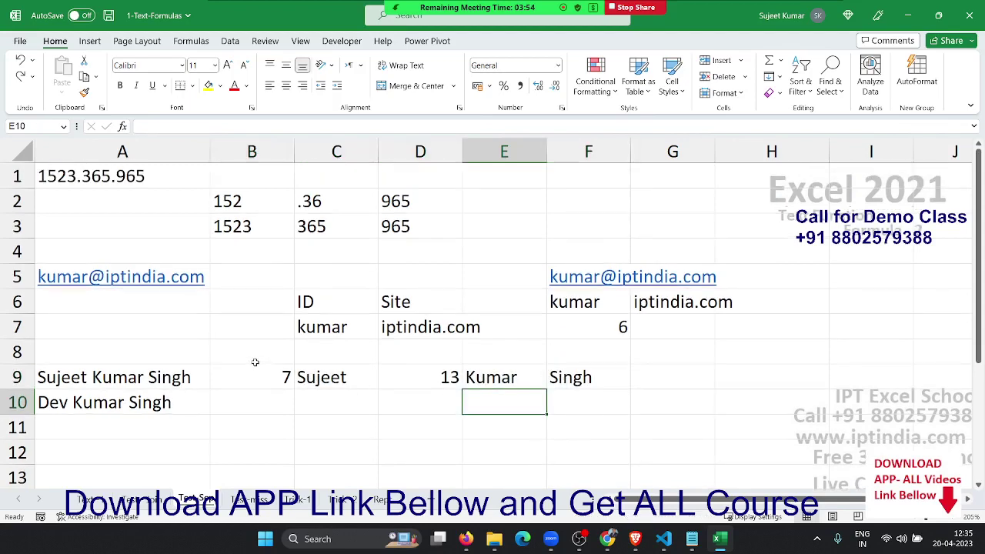
{"action": "left_click", "coordinate": [234, 401]}
{"action": "type", "text": "=te"}
{"action": "key", "text": "Down"}
{"action": "key", "text": "Down"}
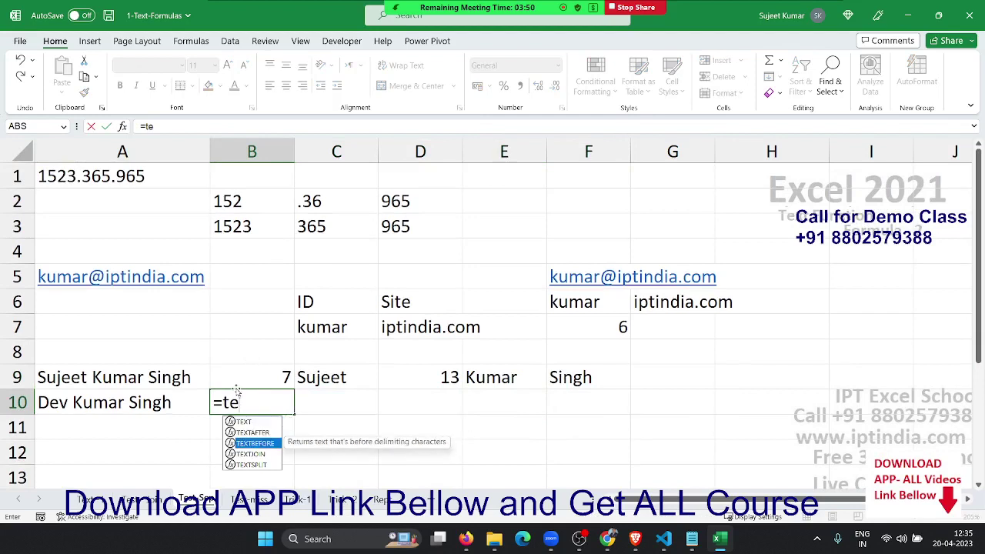
{"action": "key", "text": "Down"}
{"action": "key", "text": "Down"}
{"action": "key", "text": "Tab"}
{"action": "key", "text": "Left"}
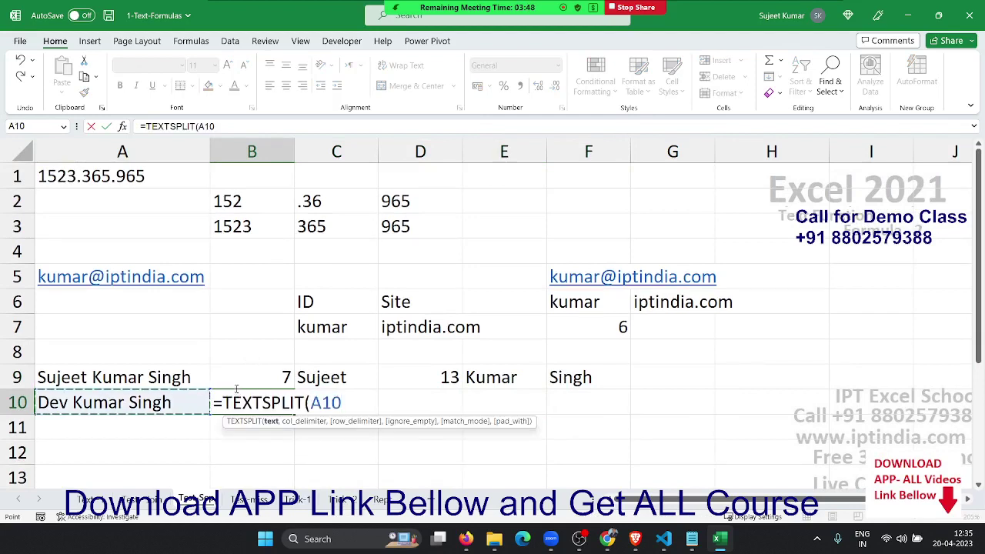
{"action": "type", "text": ",\" \""}
{"action": "key", "text": "Return"}
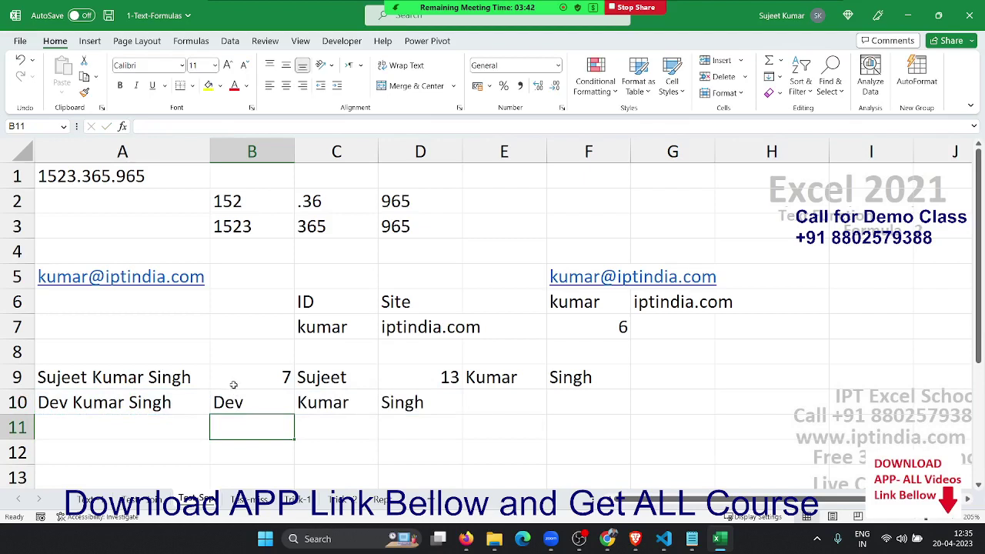
{"action": "left_click", "coordinate": [235, 392]}
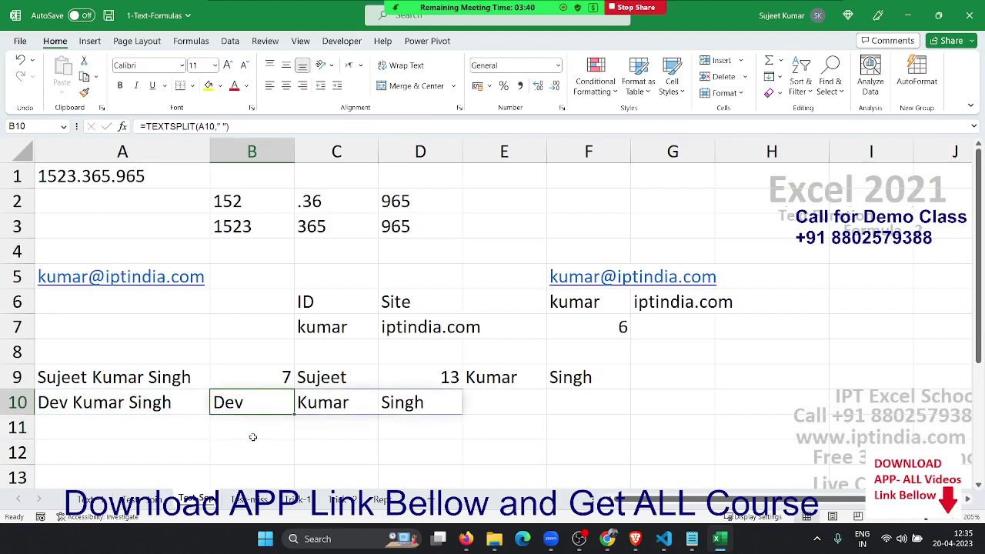
{"action": "left_click", "coordinate": [253, 500]}
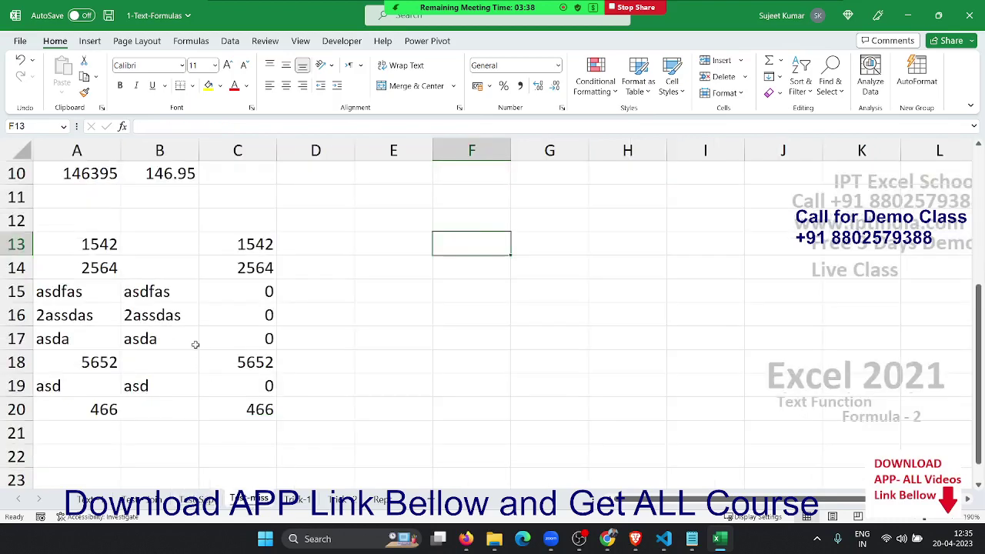
Step: Select the whole worksheet and delete all its contents
{"action": "scroll", "coordinate": [211, 357], "scroll_direction": "up", "scroll_amount": 3}
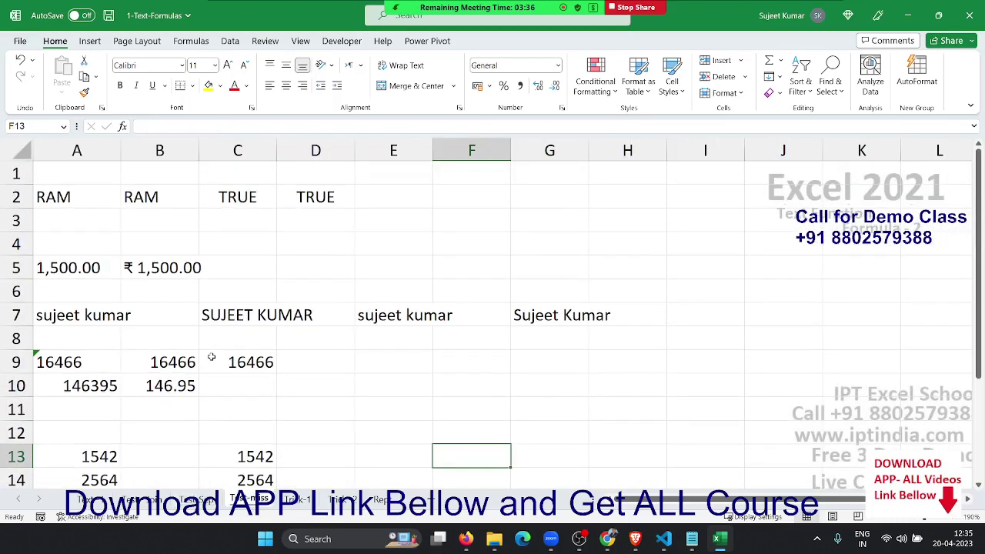
{"action": "left_click", "coordinate": [25, 147]}
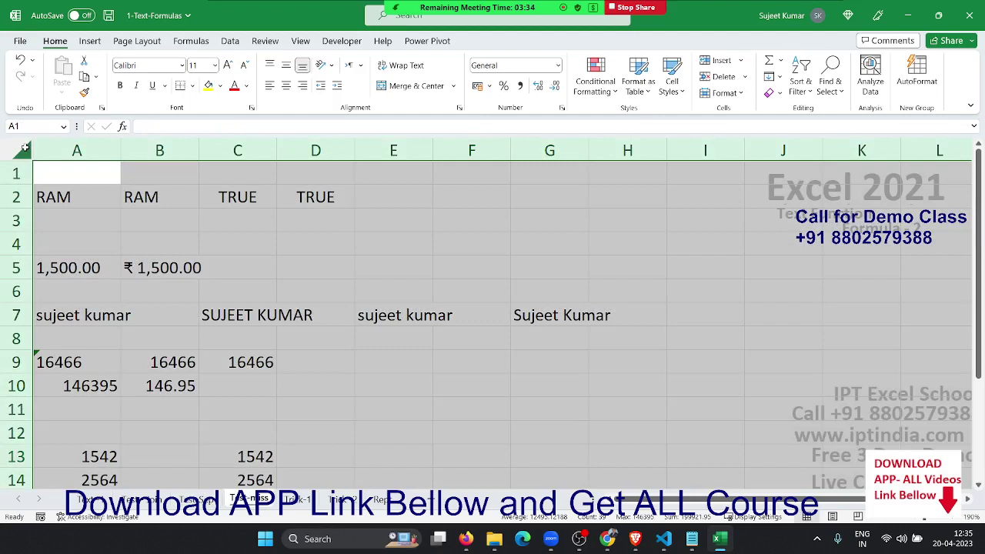
{"action": "key", "text": "ctrl+minus"}
{"action": "key", "text": "ctrl+Home"}
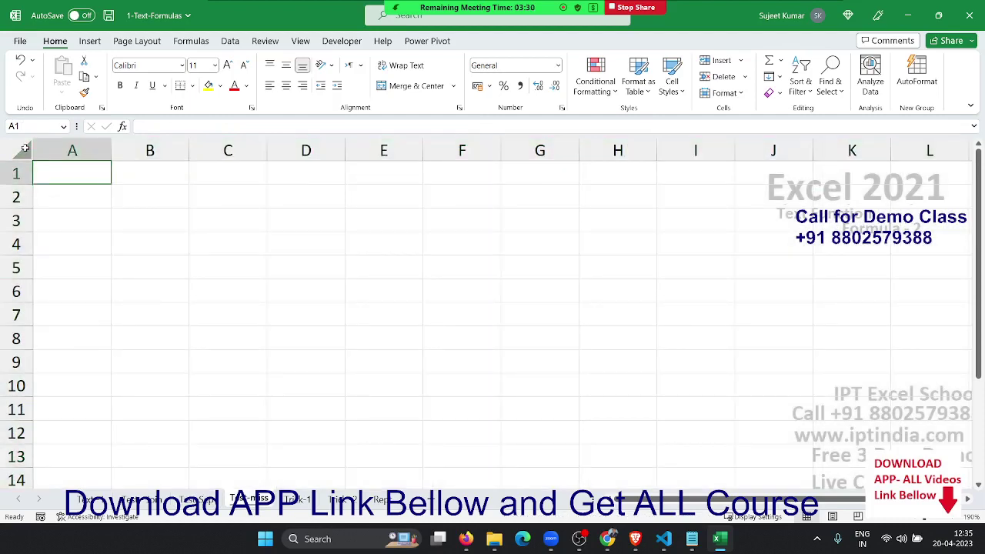
Step: Enter Ram in A2 and RAM in B2
{"action": "key", "text": "Down"}
{"action": "type", "text": "Ra,"}
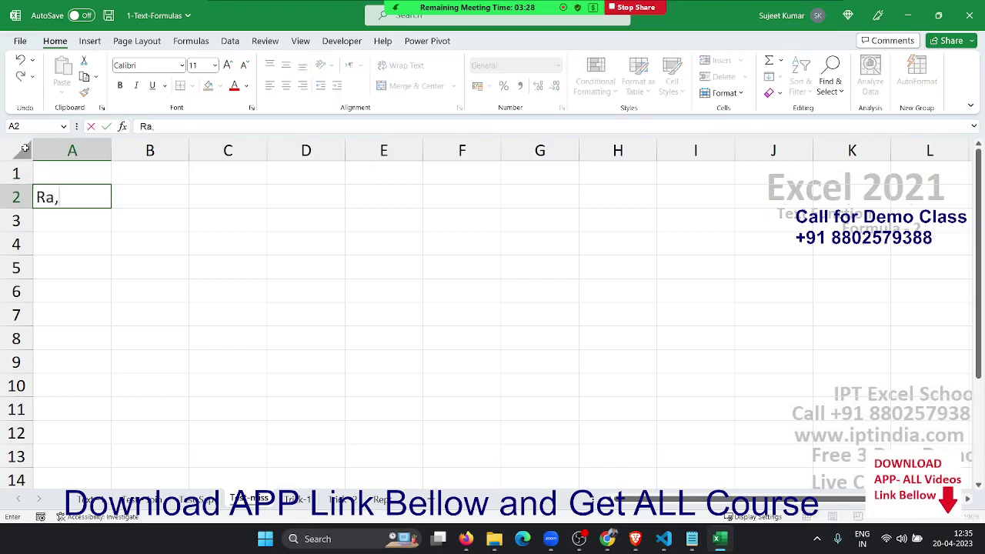
{"action": "key", "text": "BackSpace"}
{"action": "type", "text": "m"}
{"action": "key", "text": "Tab"}
{"action": "type", "text": "RA"}
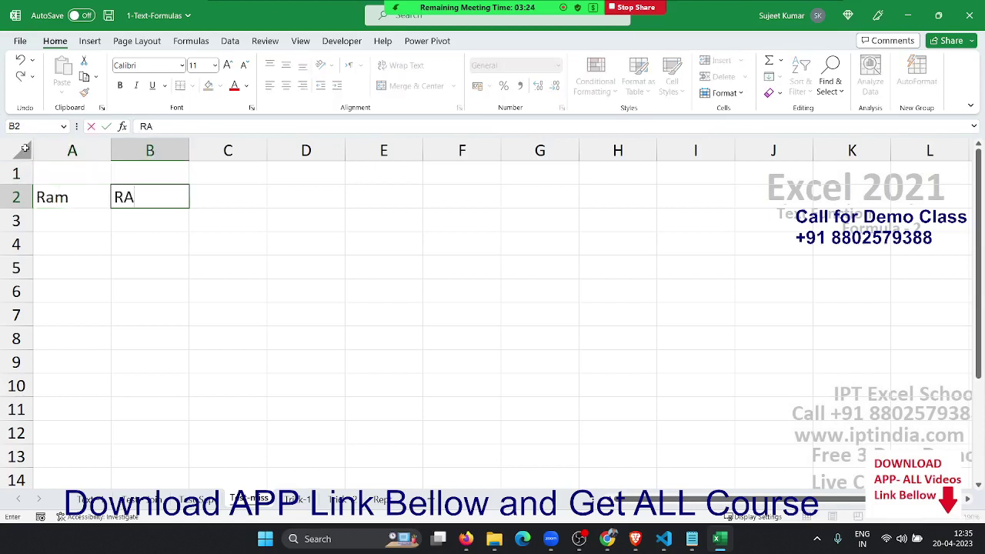
{"action": "type", "text": "M"}
{"action": "key", "text": "Return"}
Step: Enter the comparison =A2=B2 in C2, which returns TRUE
{"action": "key", "text": "Up"}
{"action": "key", "text": "Right"}
{"action": "key", "text": "Right"}
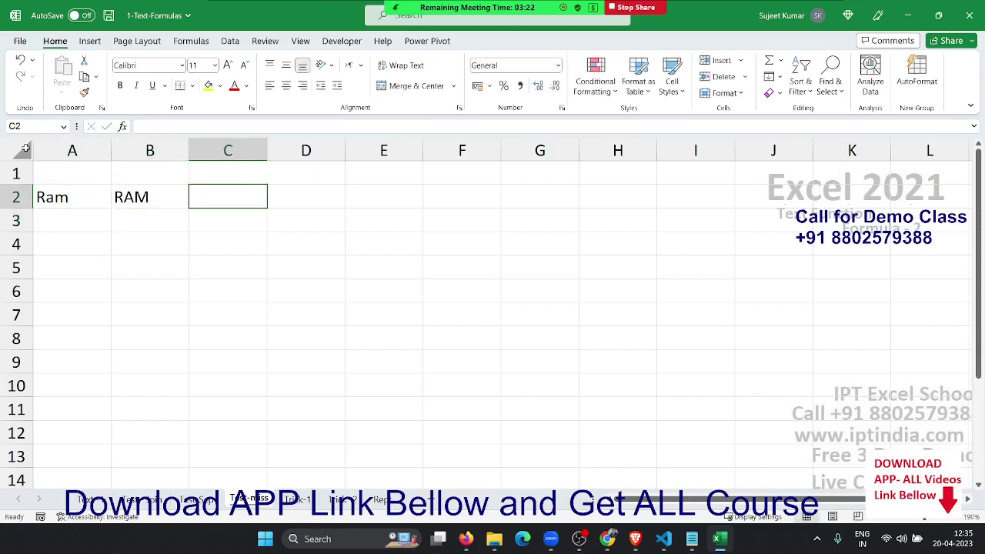
{"action": "type", "text": "="}
{"action": "key", "text": "Left"}
{"action": "key", "text": "Left"}
{"action": "type", "text": "="}
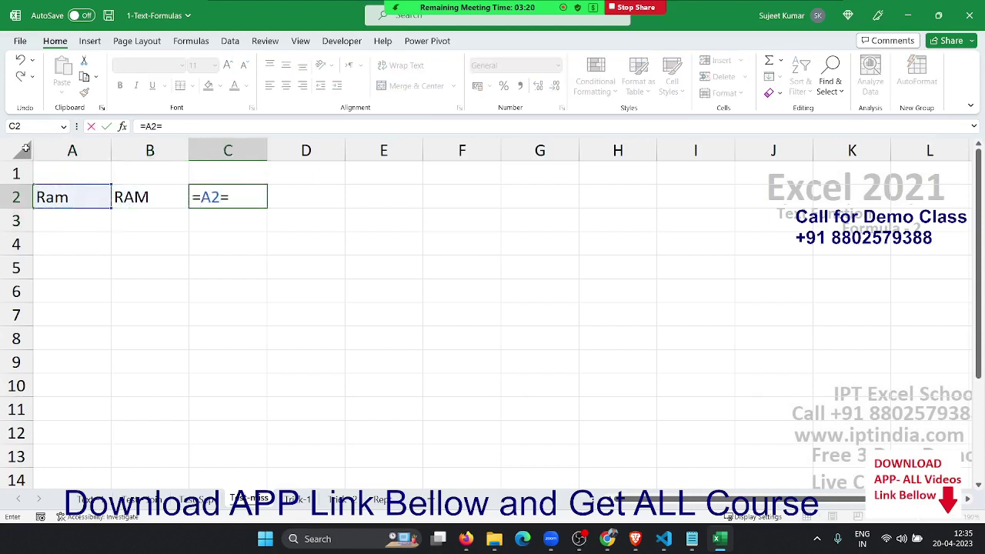
{"action": "key", "text": "Left"}
{"action": "key", "text": "ctrl+Return"}
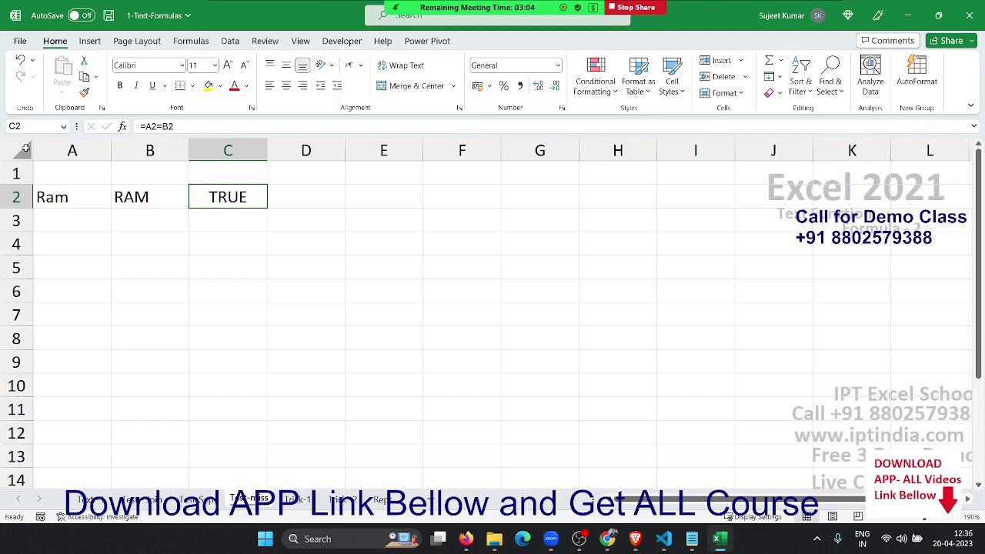
Step: Enter =EXACT(A2,B2) in D2, returning FALSE for Ram versus RAM
{"action": "key", "text": "Right"}
{"action": "type", "text": "="}
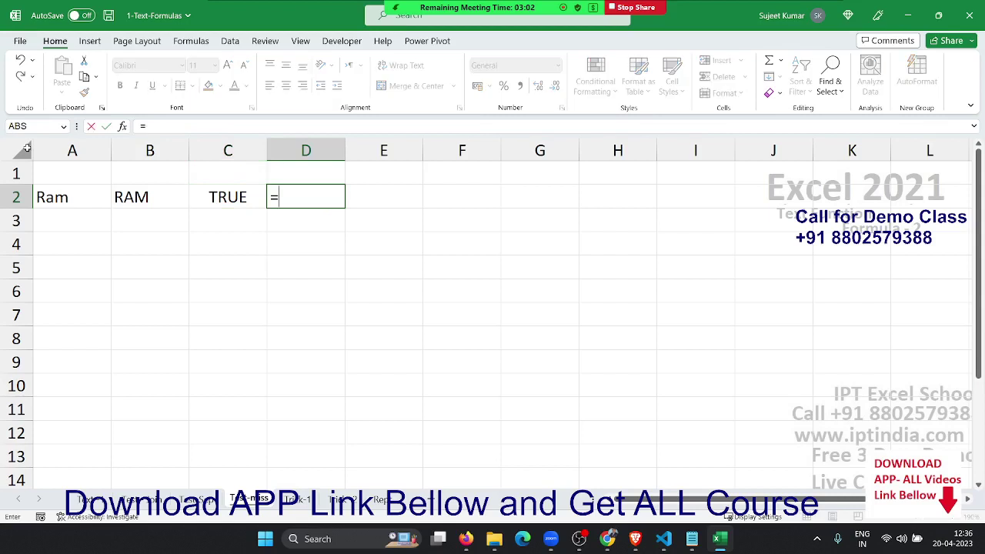
{"action": "type", "text": "ex"}
{"action": "key", "text": "Tab"}
{"action": "key", "text": "Left"}
{"action": "key", "text": "Left"}
{"action": "key", "text": "Left"}
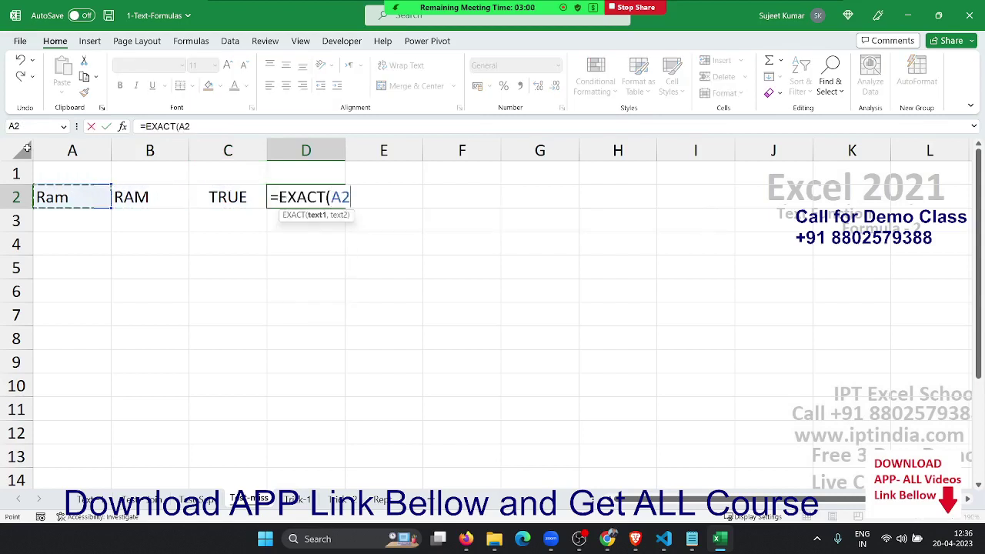
{"action": "type", "text": ","}
Step: Change A2 to RAM so the EXACT result in D2 becomes TRUE
{"action": "key", "text": "Left"}
{"action": "key", "text": "Left"}
{"action": "key", "text": "Return"}
{"action": "key", "text": "Up"}
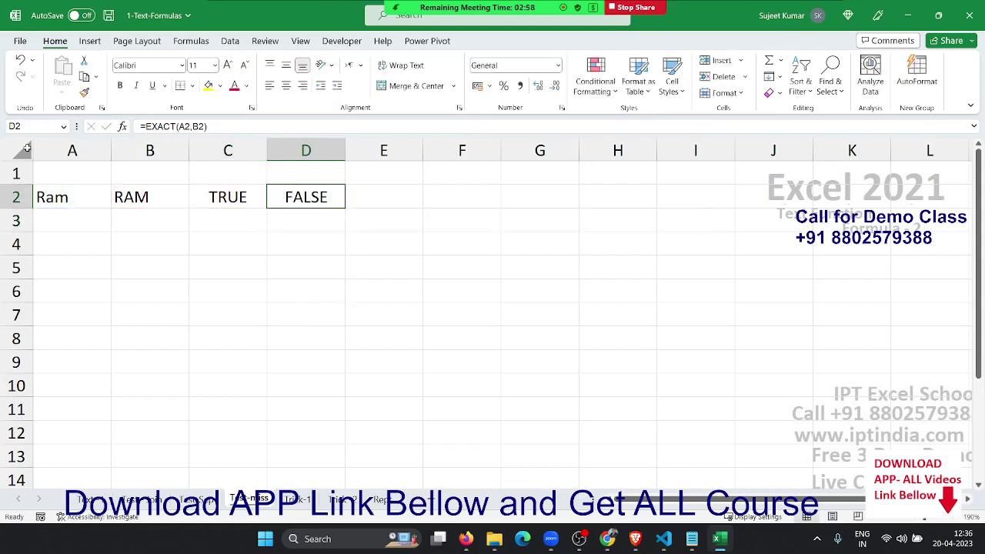
{"action": "key", "text": "Left"}
{"action": "key", "text": "Left"}
{"action": "key", "text": "Left"}
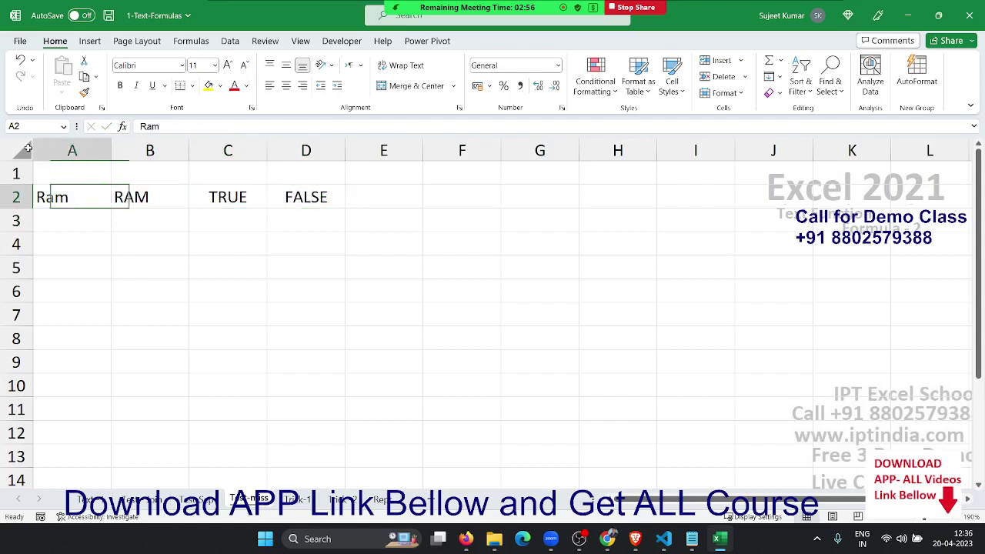
{"action": "type", "text": "RAM"}
{"action": "key", "text": "Return"}
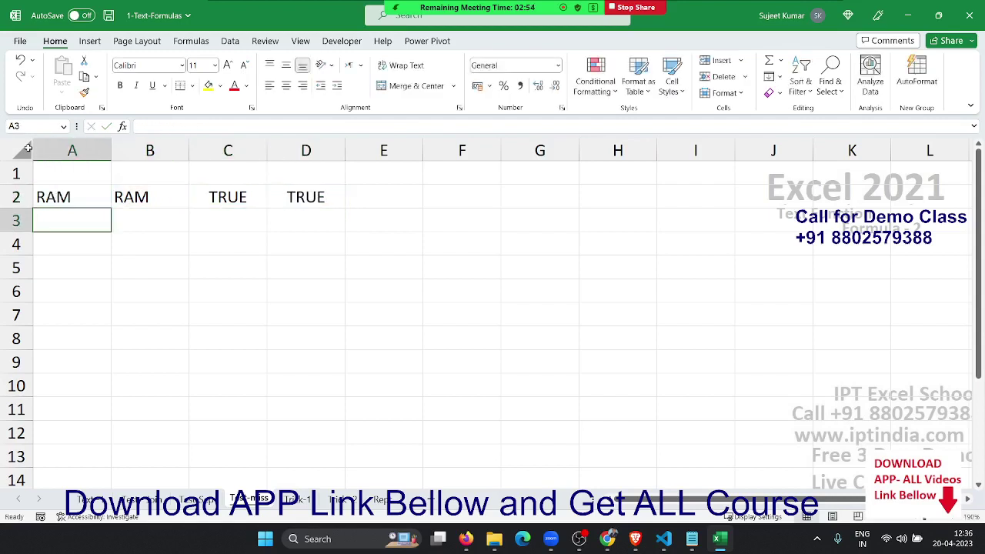
{"action": "key", "text": "Right"}
{"action": "key", "text": "Right"}
{"action": "key", "text": "Right"}
{"action": "key", "text": "Up"}
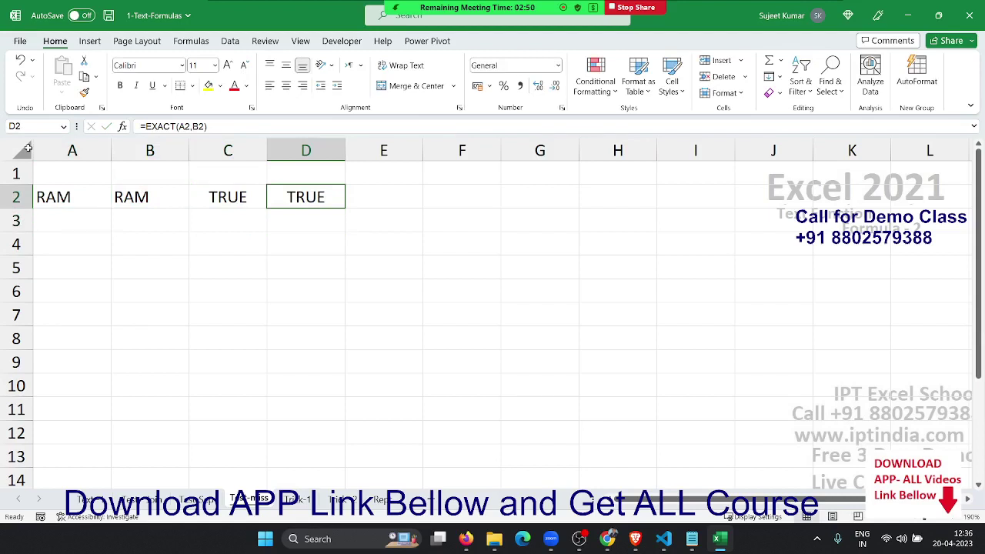
{"action": "key", "text": "Down"}
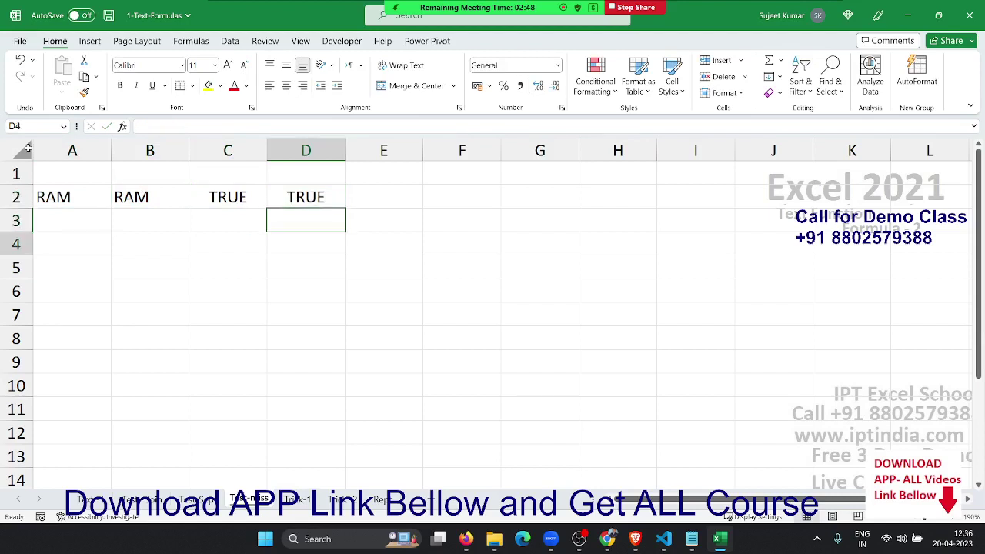
{"action": "key", "text": "Down"}
{"action": "key", "text": "Down"}
{"action": "key", "text": "Left"}
{"action": "key", "text": "Left"}
{"action": "key", "text": "Left"}
Step: Enter 1500 in A5 and try Comma, Percent, Currency, then Short Date formats, showing 08-02-1904
{"action": "type", "text": "15"}
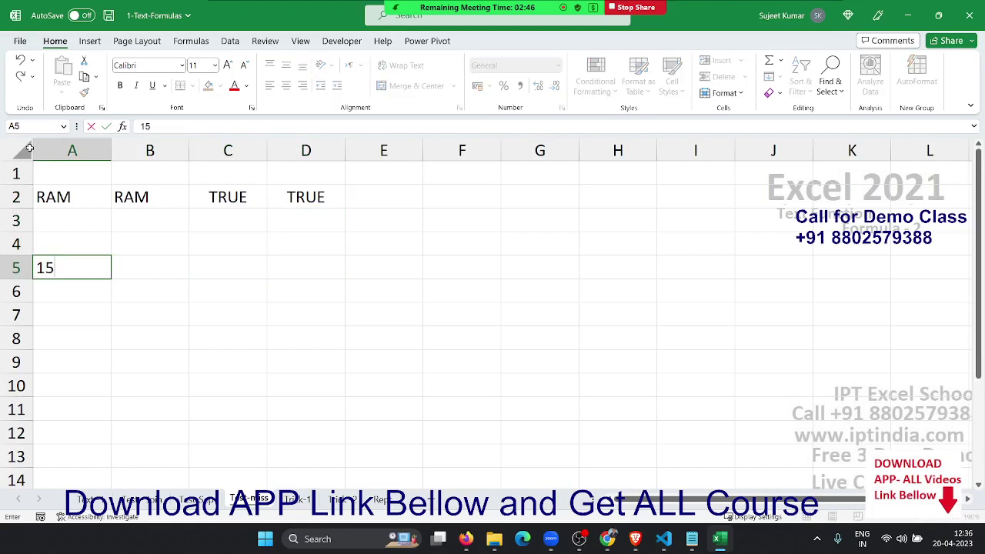
{"action": "type", "text": "00"}
{"action": "key", "text": "Tab"}
{"action": "key", "text": "Left"}
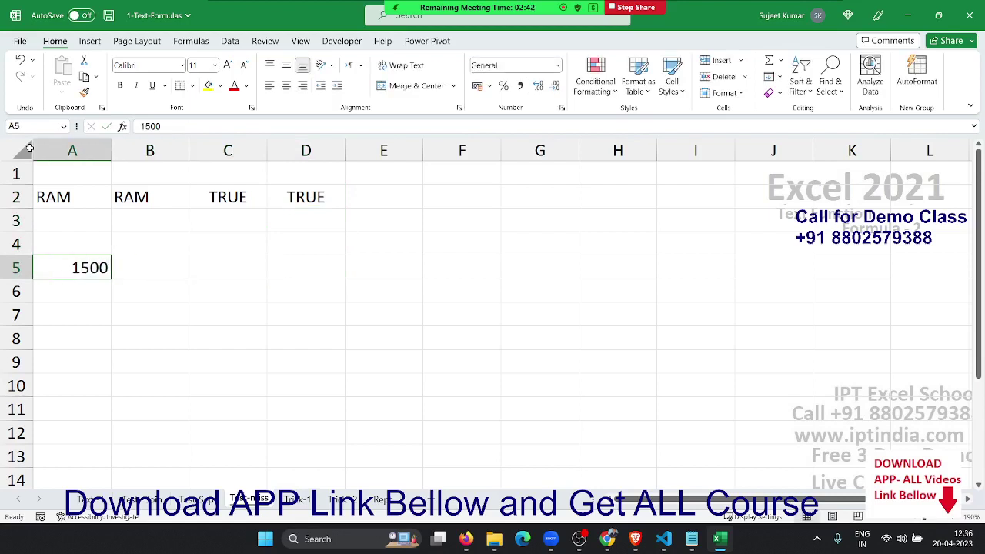
{"action": "left_click", "coordinate": [521, 86]}
{"action": "left_click", "coordinate": [503, 85]}
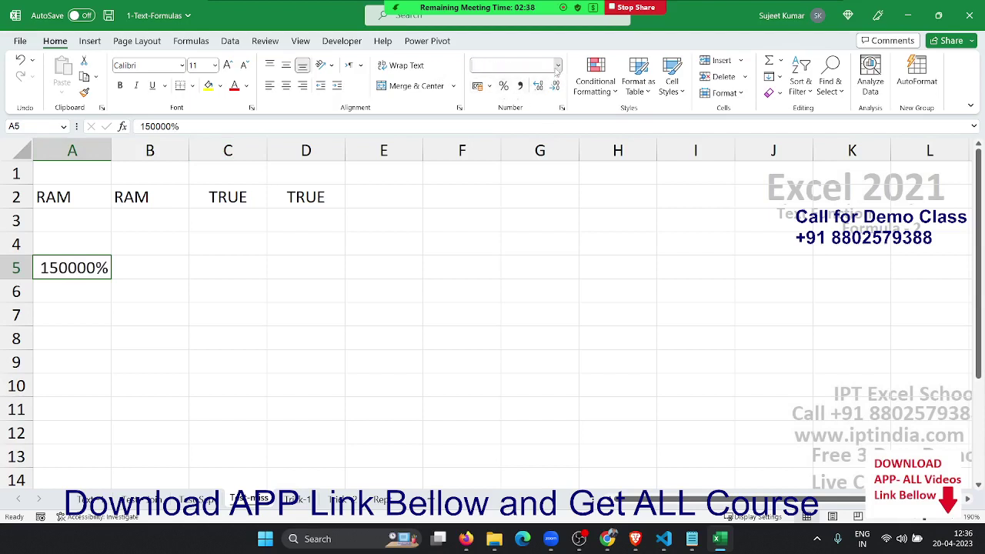
{"action": "left_click", "coordinate": [557, 66]}
{"action": "left_click", "coordinate": [536, 153]}
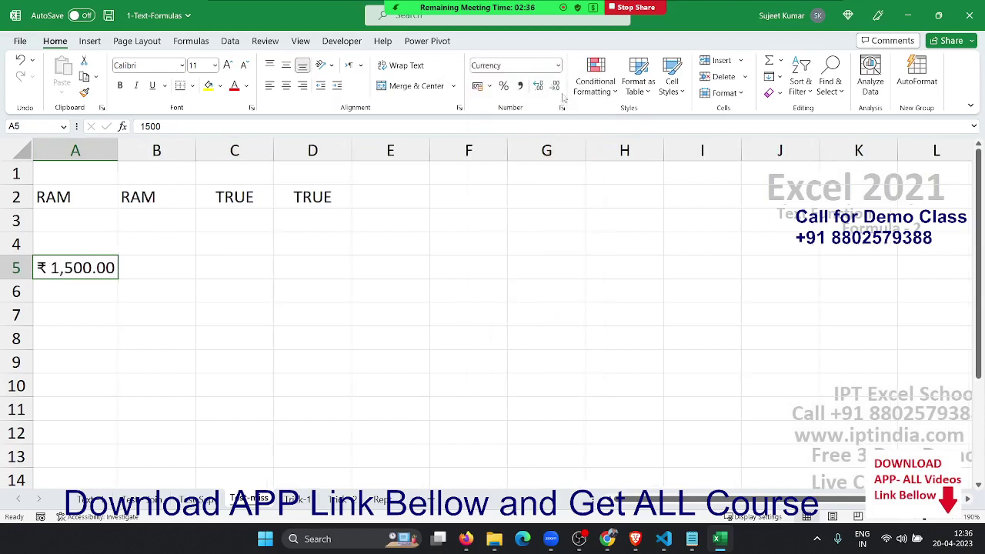
{"action": "left_click", "coordinate": [557, 66]}
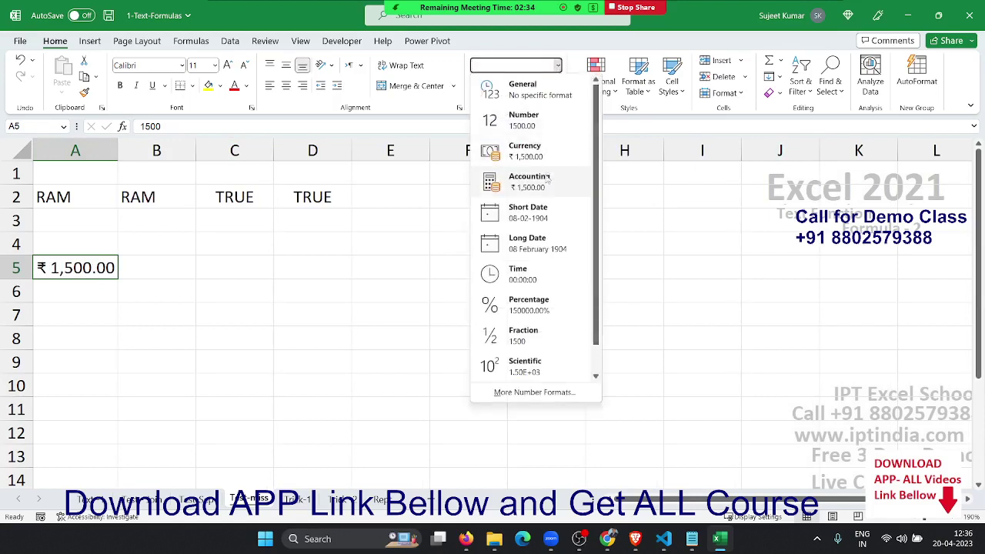
{"action": "left_click", "coordinate": [530, 212]}
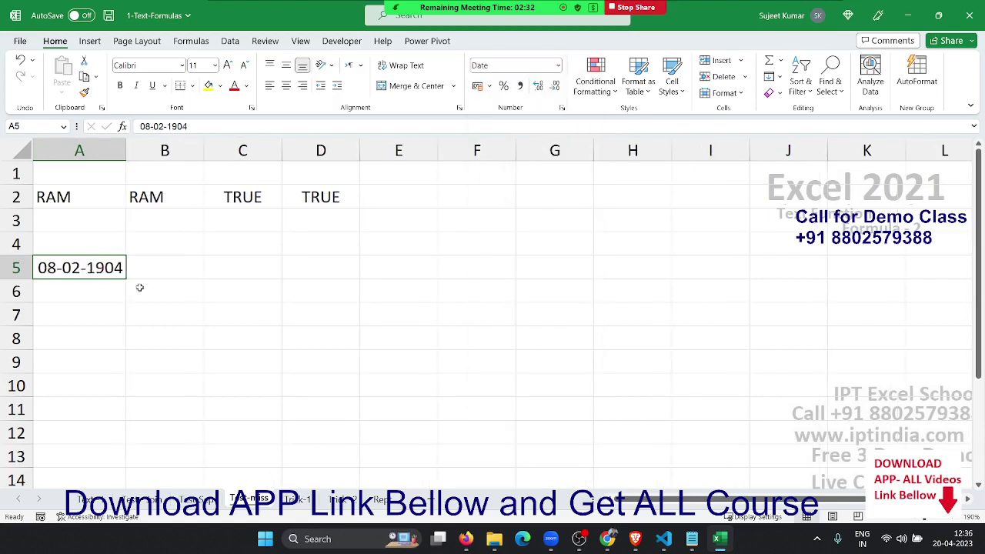
Step: Clear A5 and enter =FIXED(1500) in B5, showing 1,500.00
{"action": "key", "text": "Delete"}
{"action": "key", "text": "Right"}
{"action": "type", "text": "15"}
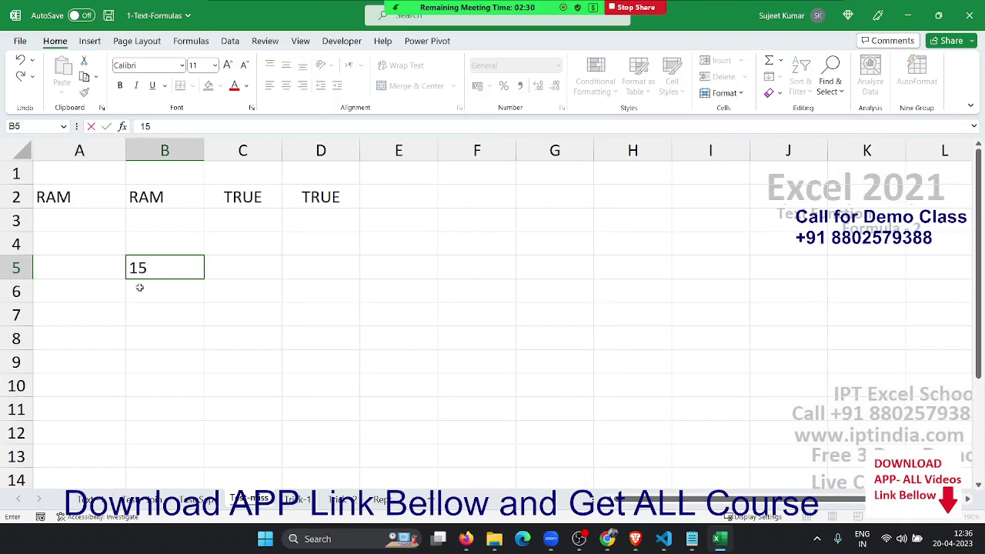
{"action": "key", "text": "Escape"}
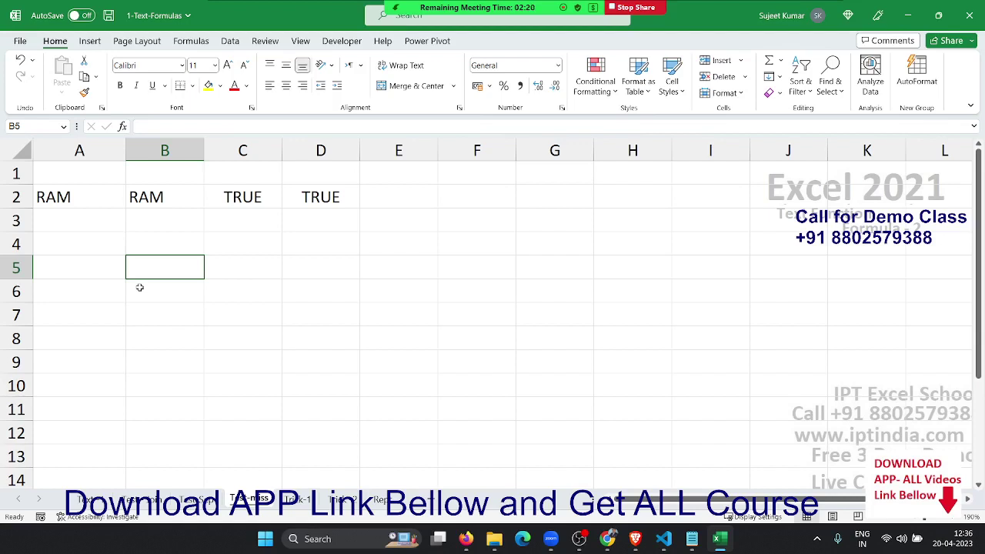
{"action": "type", "text": "="}
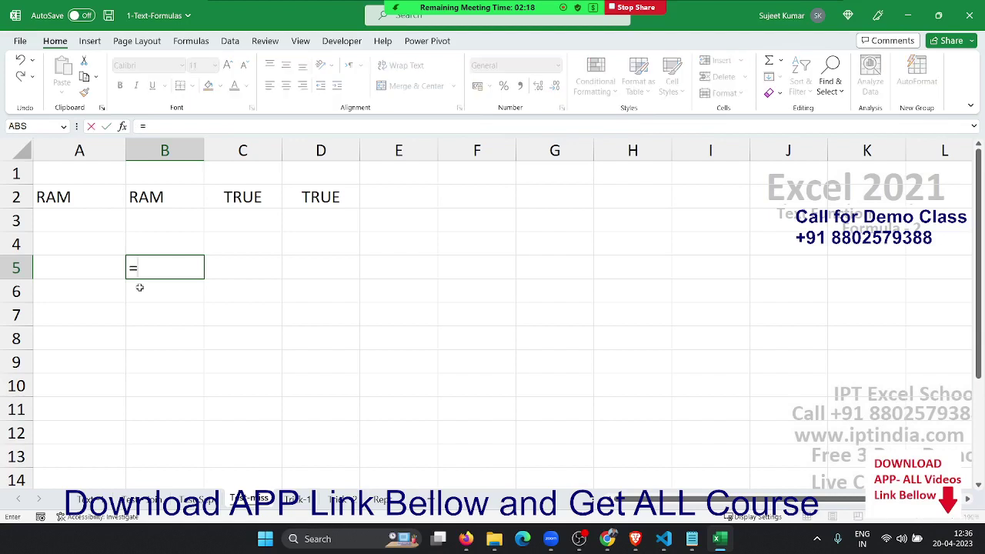
{"action": "type", "text": "fix"}
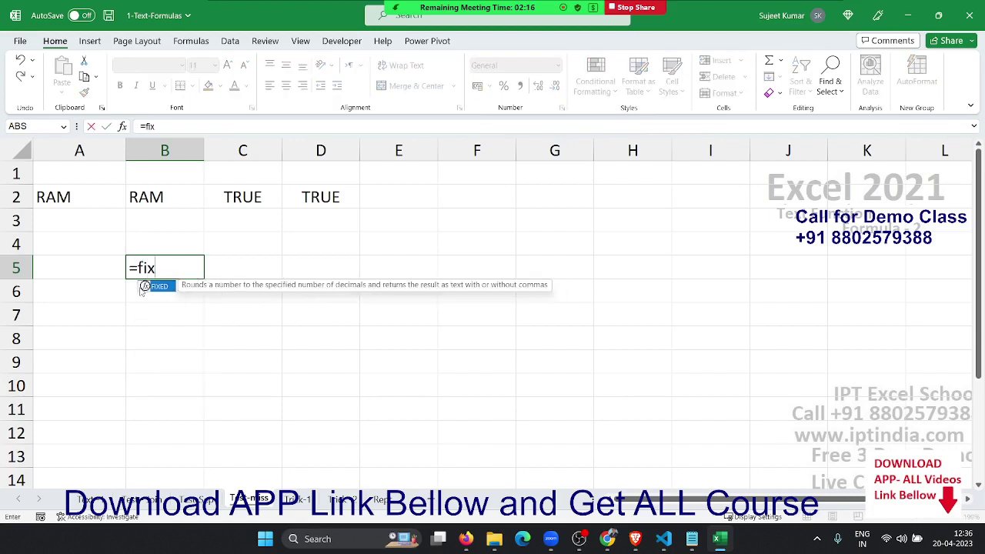
{"action": "key", "text": "Tab"}
{"action": "type", "text": "1,500"}
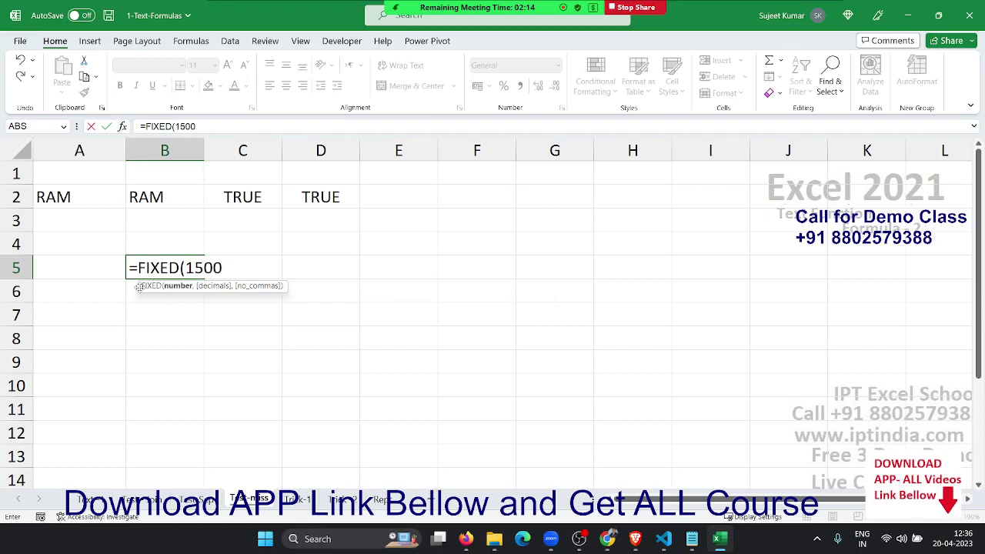
{"action": "key", "text": "Return"}
Step: Enter =DOLLAR(1500) in C5, showing ₹ 1,500.00
{"action": "key", "text": "Up"}
{"action": "key", "text": "Right"}
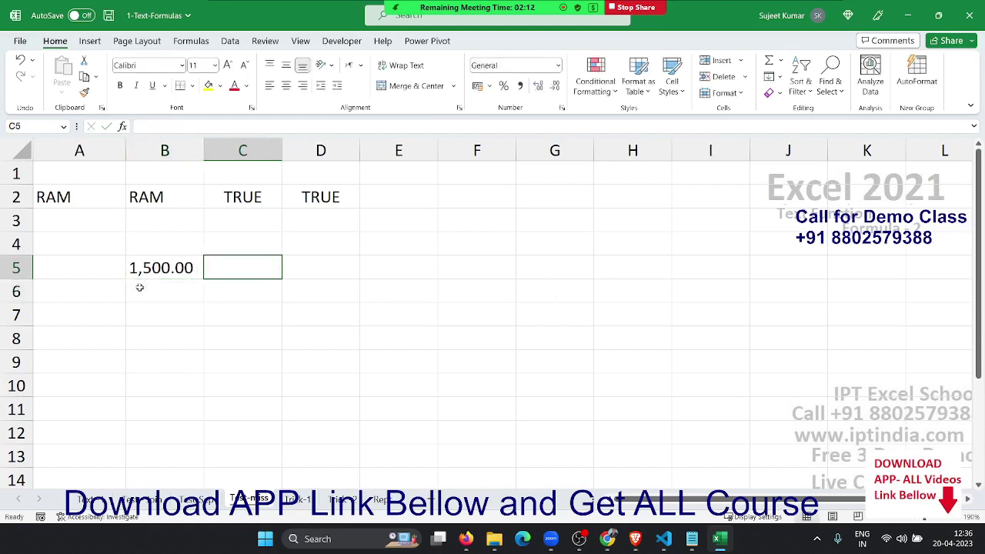
{"action": "type", "text": "=dol"}
{"action": "key", "text": "Tab"}
{"action": "type", "text": "1"}
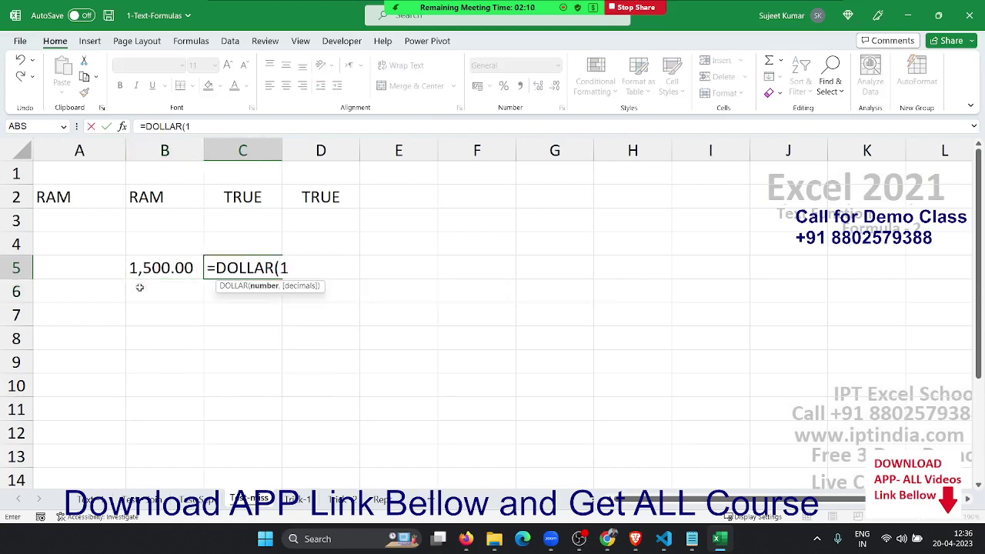
{"action": "type", "text": ",500"}
{"action": "key", "text": "Return"}
{"action": "key", "text": "Up"}
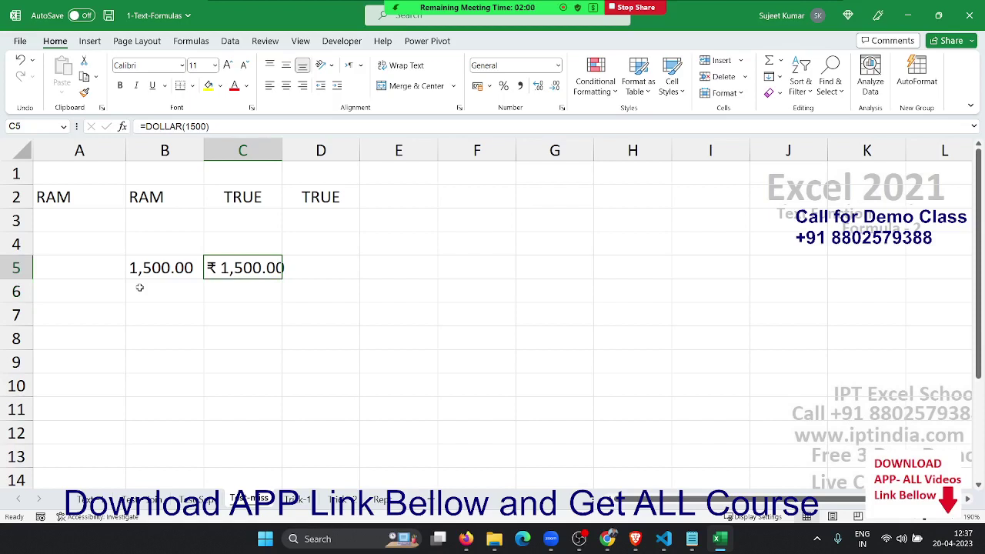
Step: Compare the FIXED and DOLLAR formulas, then apply Accounting format to B5:C5
{"action": "key", "text": "Left"}
{"action": "key", "text": "Right"}
{"action": "left_click_drag", "start_coordinate": [190, 262], "coordinate": [246, 268]}
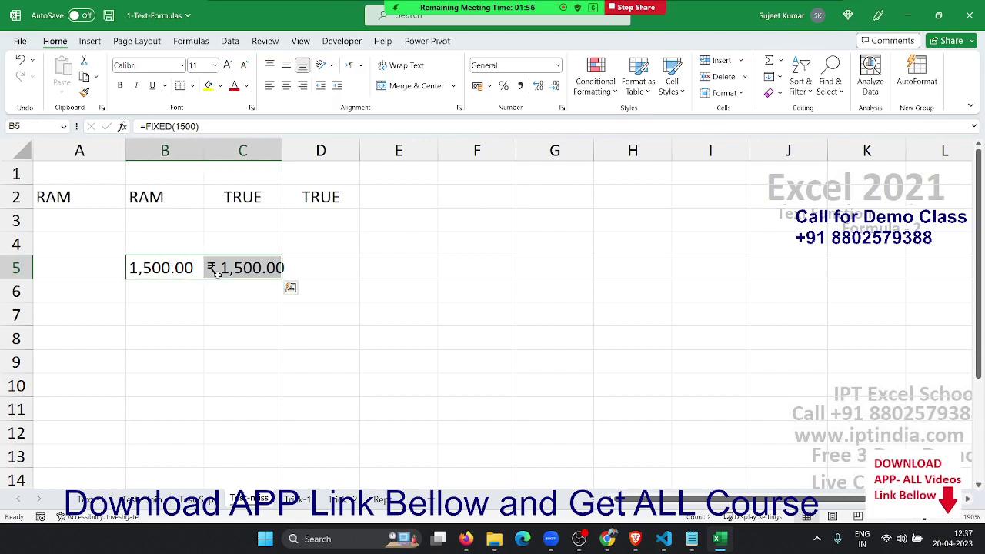
{"action": "left_click", "coordinate": [520, 87]}
{"action": "left_click", "coordinate": [229, 312]}
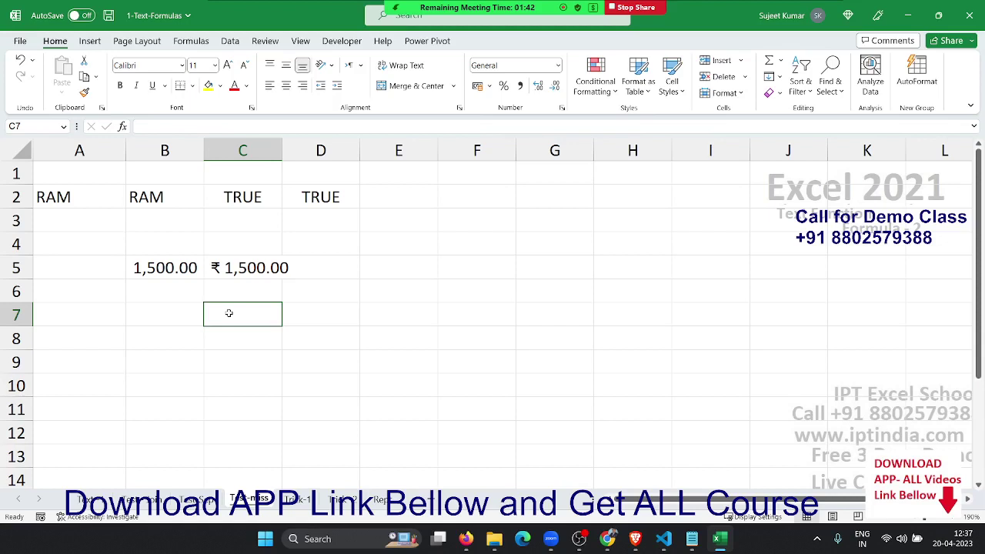
{"action": "key", "text": "Up"}
{"action": "key", "text": "Up"}
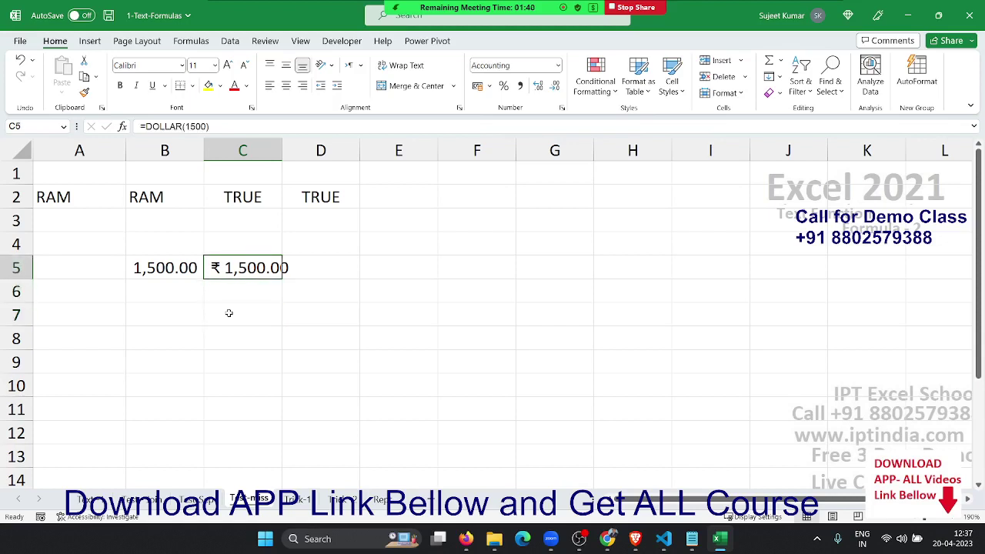
{"action": "key", "text": "Down"}
{"action": "key", "text": "Down"}
{"action": "key", "text": "Left"}
{"action": "key", "text": "Left"}
{"action": "type", "text": "'"}
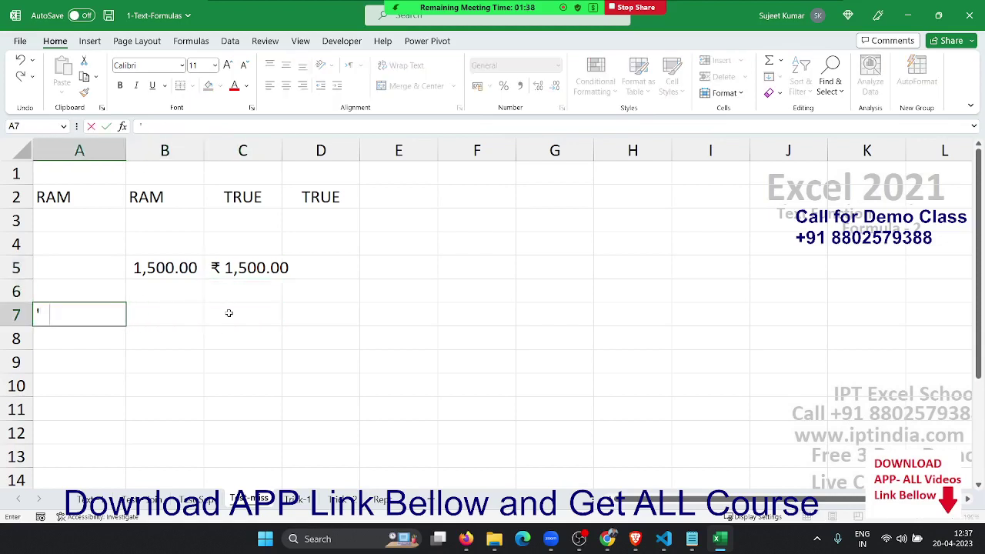
{"action": "type", "text": "1524"}
{"action": "key", "text": "Tab"}
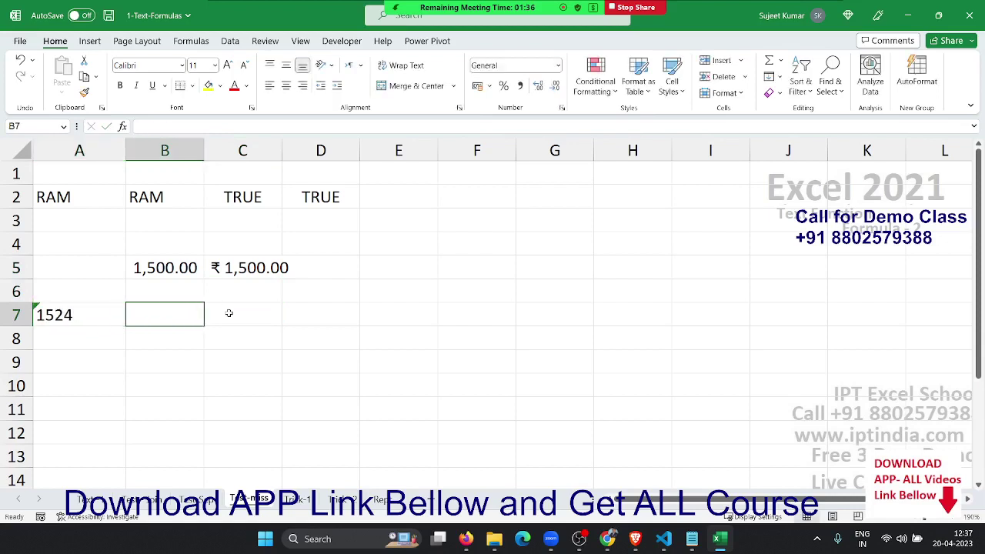
{"action": "type", "text": "=v"}
{"action": "key", "text": "Tab"}
{"action": "key", "text": "Left"}
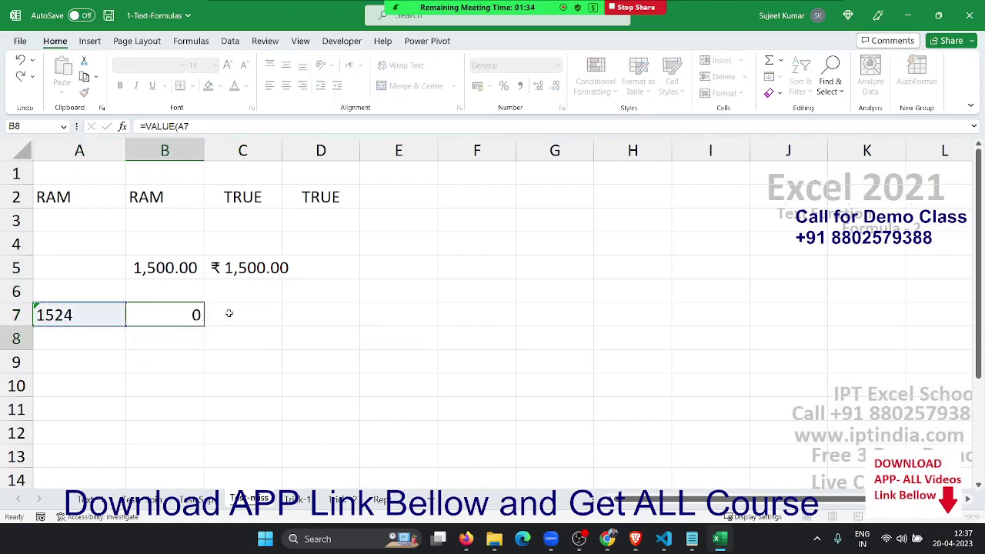
{"action": "key", "text": "Return"}
{"action": "left_click", "coordinate": [228, 313]}
{"action": "type", "text": "="}
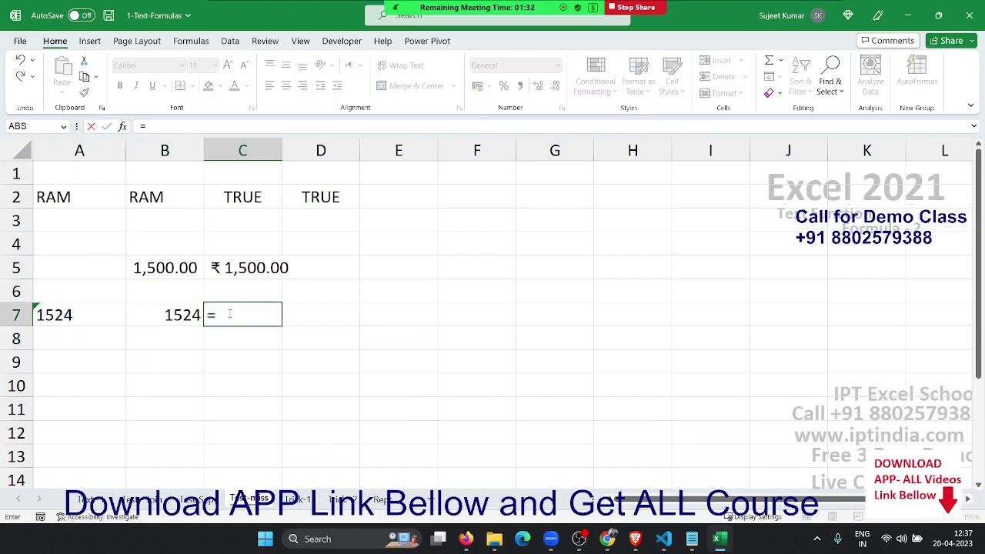
{"action": "type", "text": "num"}
{"action": "key", "text": "Tab"}
{"action": "key", "text": "Left"}
{"action": "key", "text": "Return"}
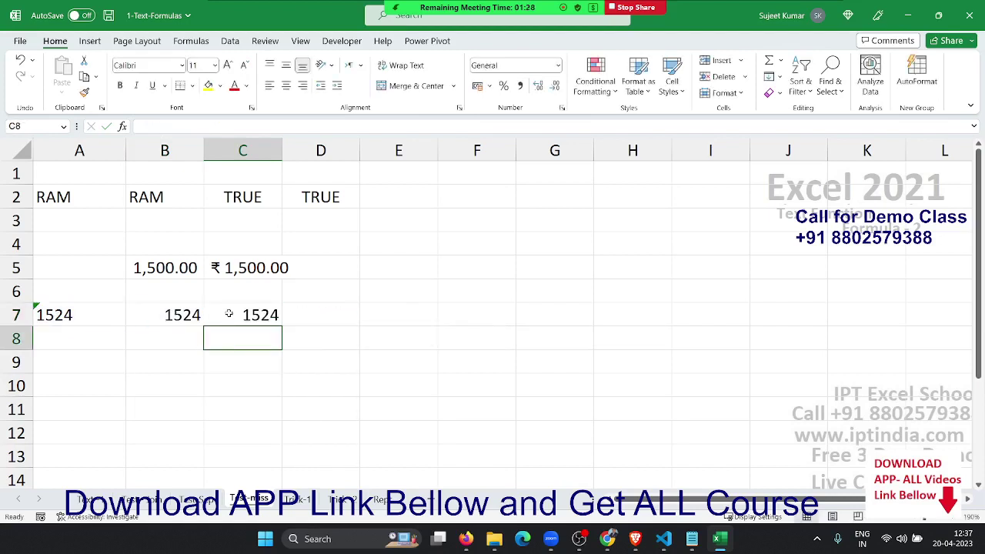
{"action": "left_click", "coordinate": [229, 313]}
{"action": "left_click_drag", "start_coordinate": [176, 313], "coordinate": [228, 313]}
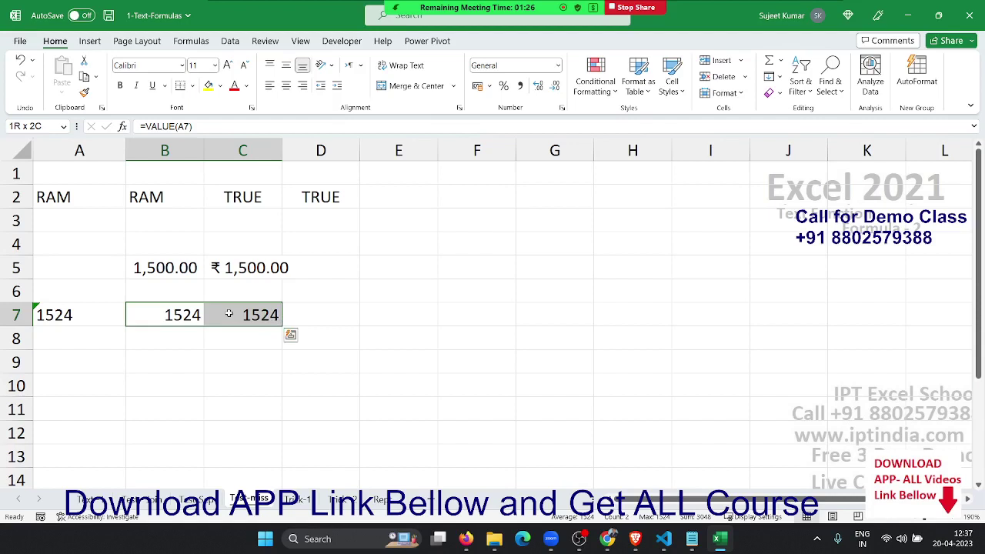
{"action": "left_click", "coordinate": [161, 341]}
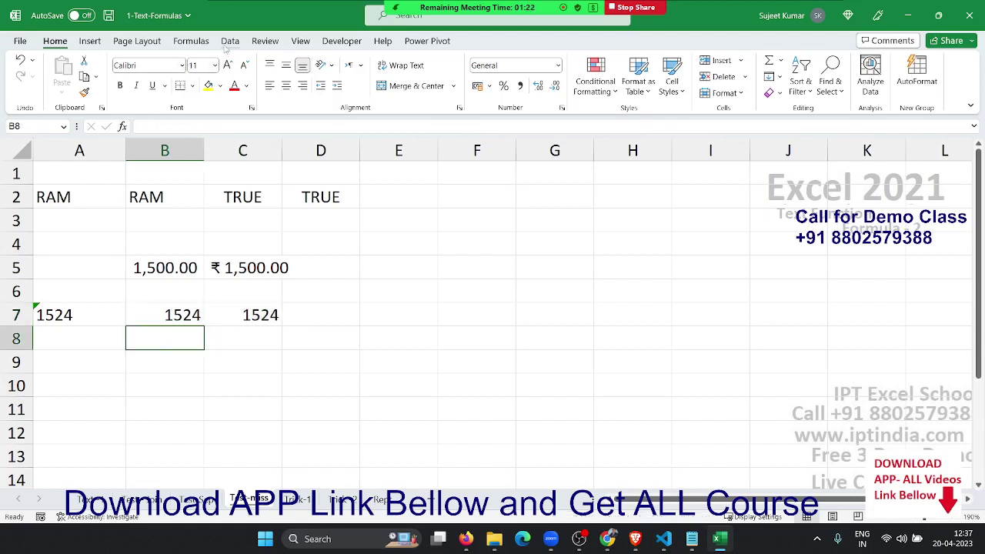
Step: Browse the Illustrations options on the Insert tab
{"action": "left_click", "coordinate": [88, 43]}
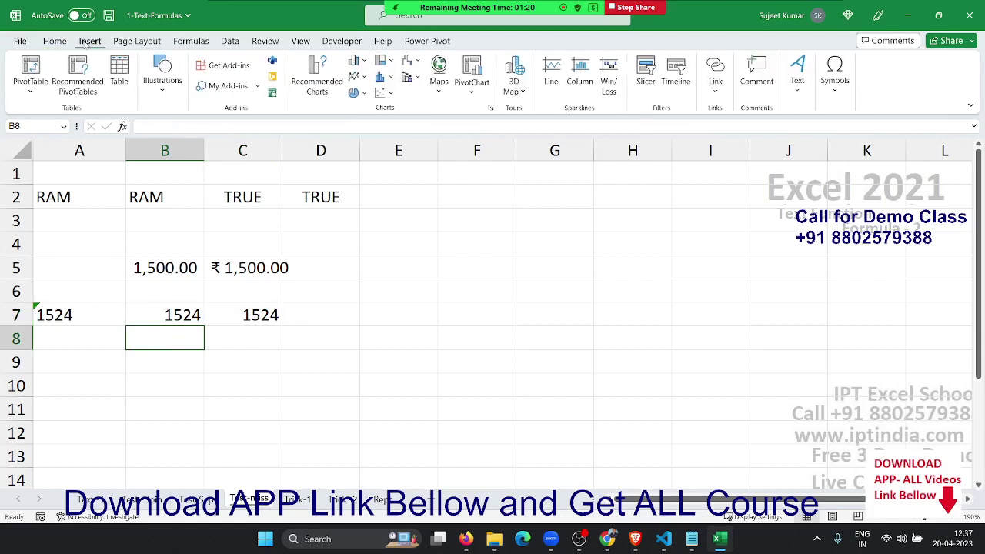
{"action": "left_click", "coordinate": [164, 92]}
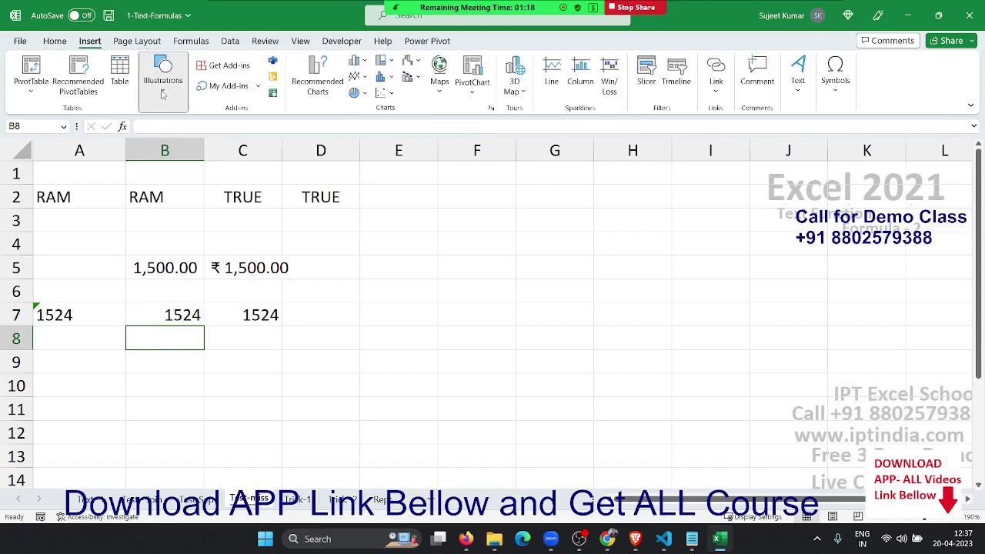
{"action": "left_click", "coordinate": [203, 60]}
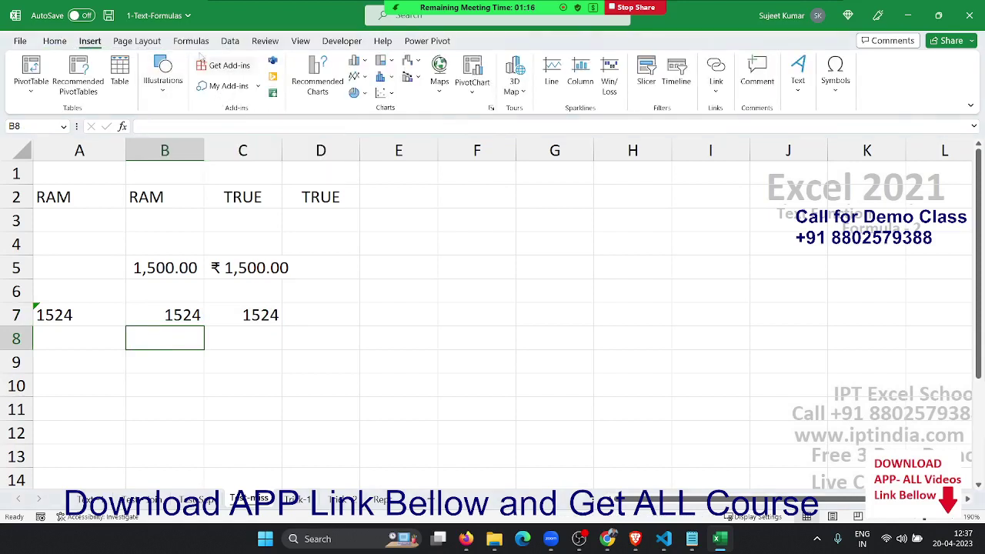
Step: Browse the Formulas > Text function list and inspect 1524 stored as text in A7
{"action": "left_click", "coordinate": [192, 42]}
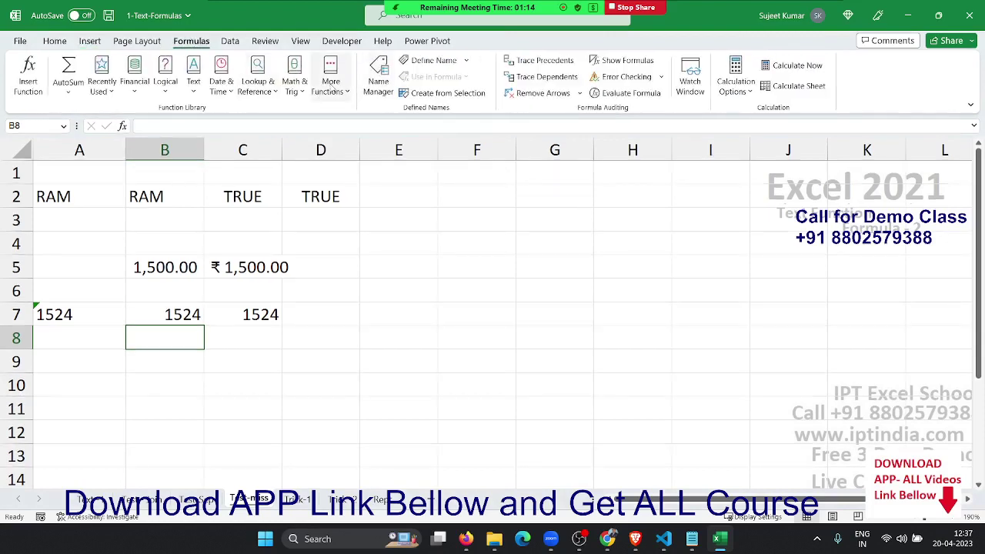
{"action": "left_click", "coordinate": [194, 91]}
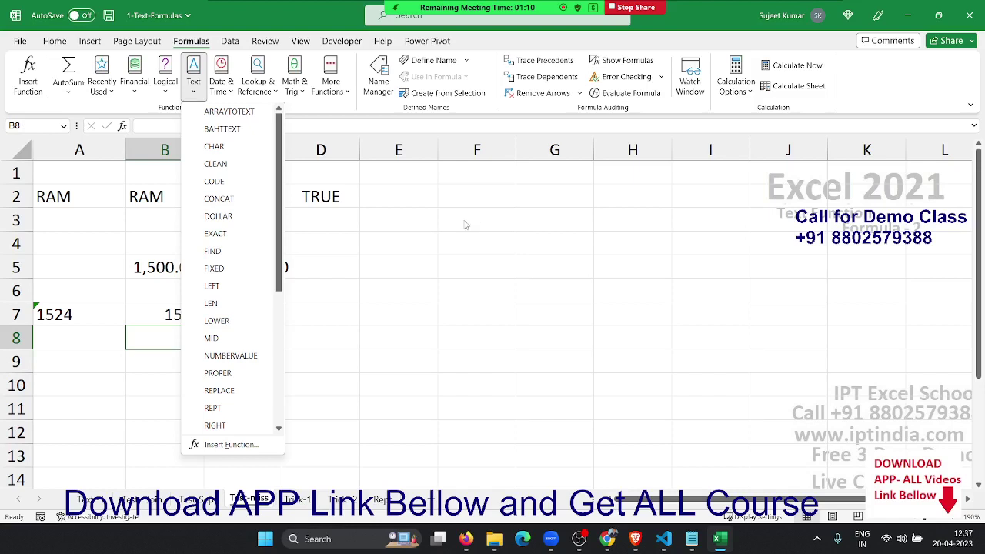
{"action": "left_click", "coordinate": [400, 261]}
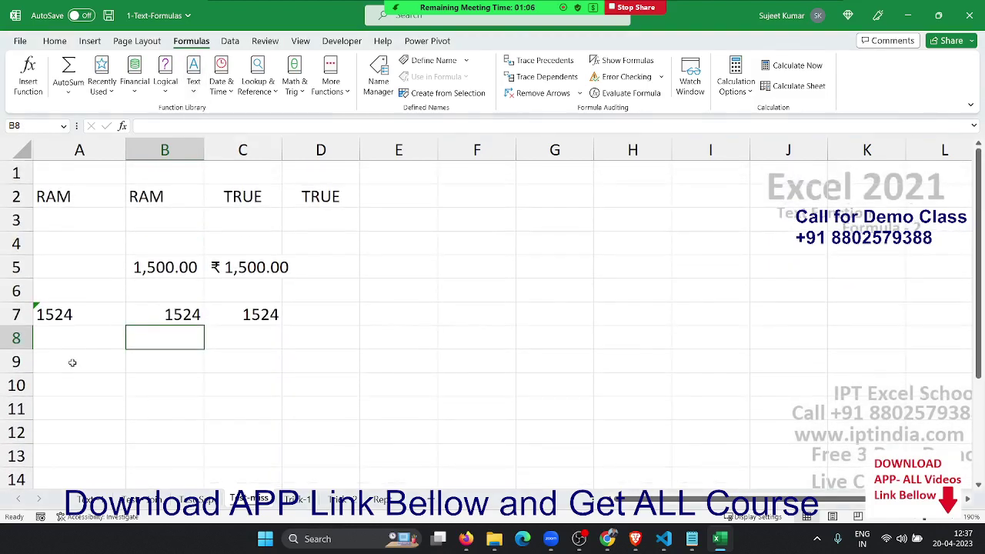
{"action": "double_click", "coordinate": [48, 314]}
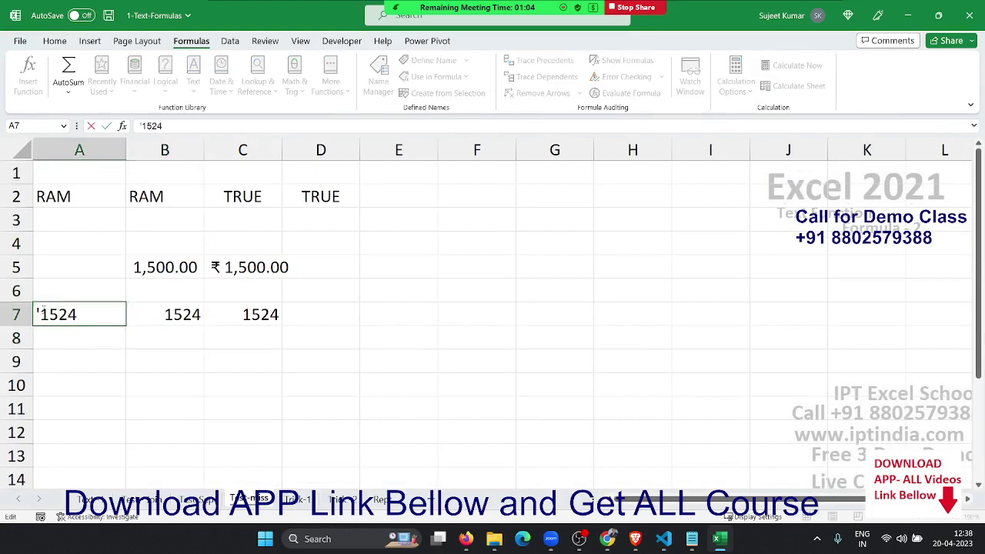
{"action": "key", "text": "Escape"}
{"action": "left_click", "coordinate": [51, 332]}
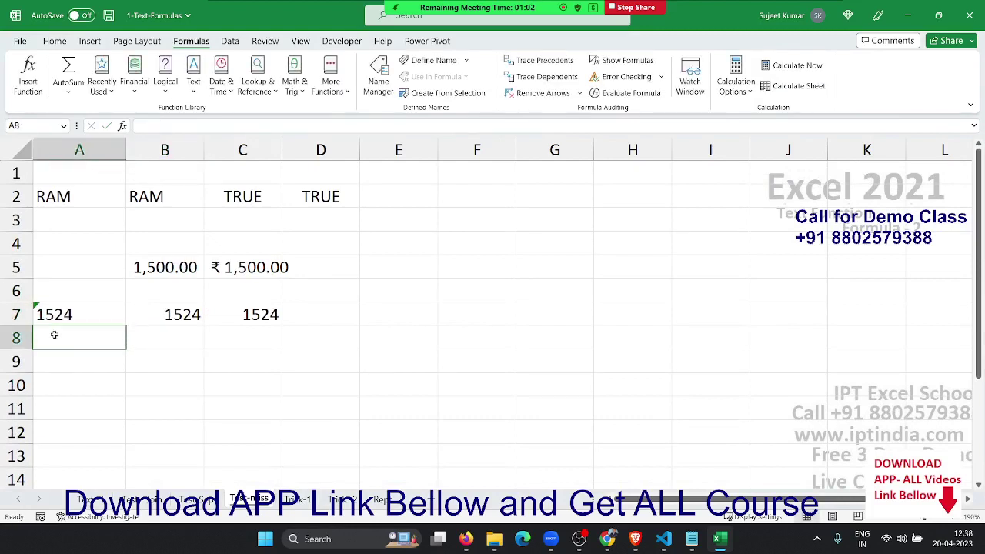
Step: Type a sample full name in lowercase into A9
{"action": "key", "text": "Down"}
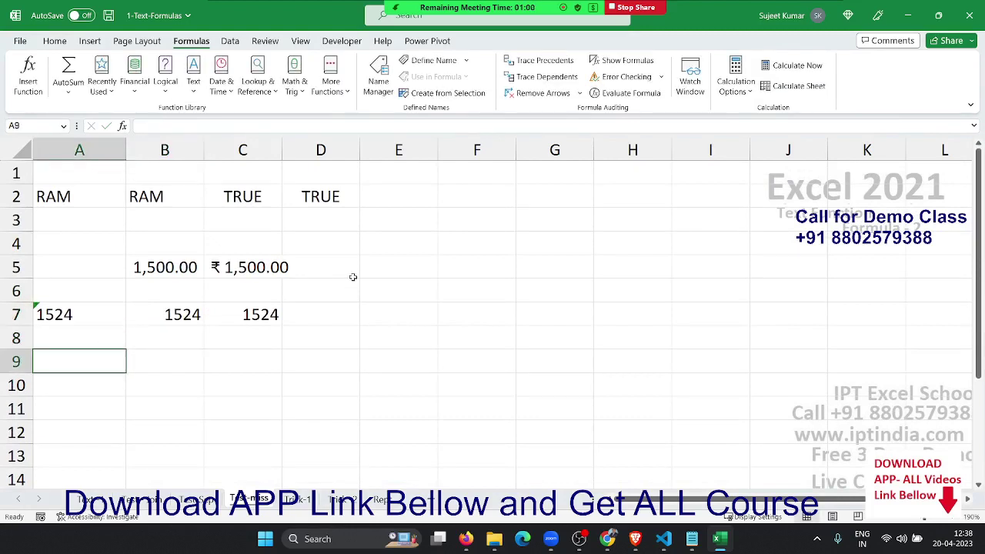
{"action": "type", "text": "sujee"}
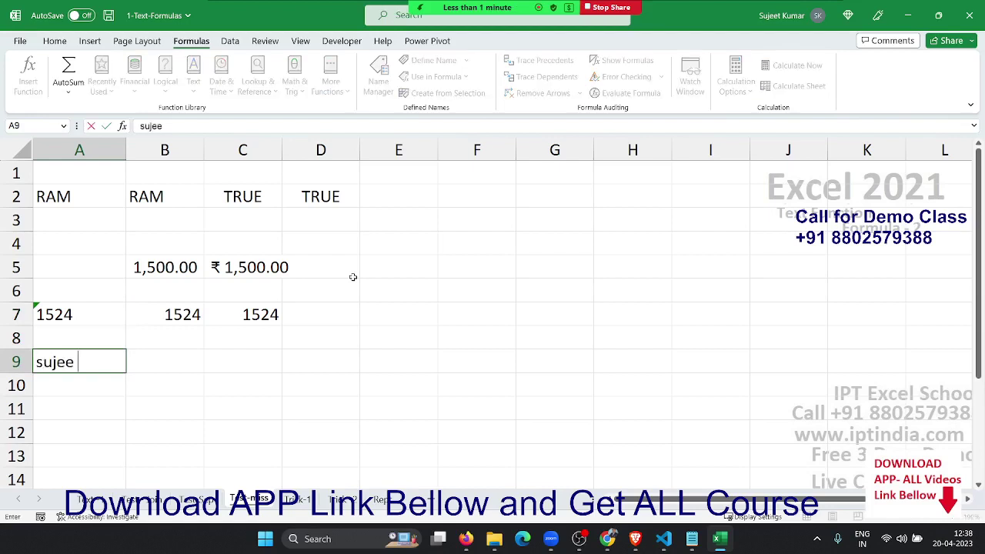
{"action": "type", "text": "t k"}
{"action": "type", "text": "im"}
{"action": "key", "text": "BackSpace"}
{"action": "key", "text": "BackSpace"}
{"action": "type", "text": "uma"}
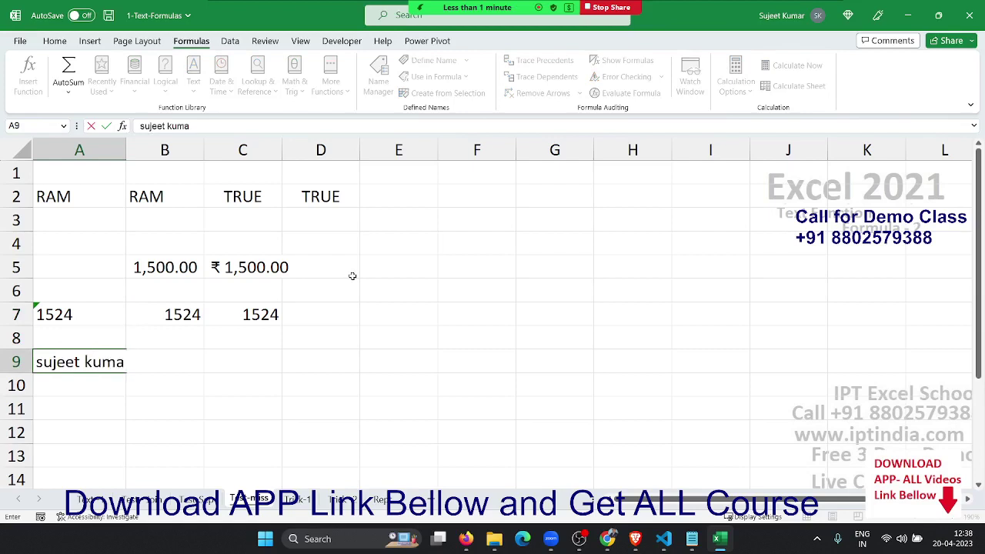
{"action": "type", "text": "r"}
{"action": "key", "text": "Tab"}
Step: Enter =UPPER(A9) in B9 to show the name in capitals
{"action": "type", "text": "=u"}
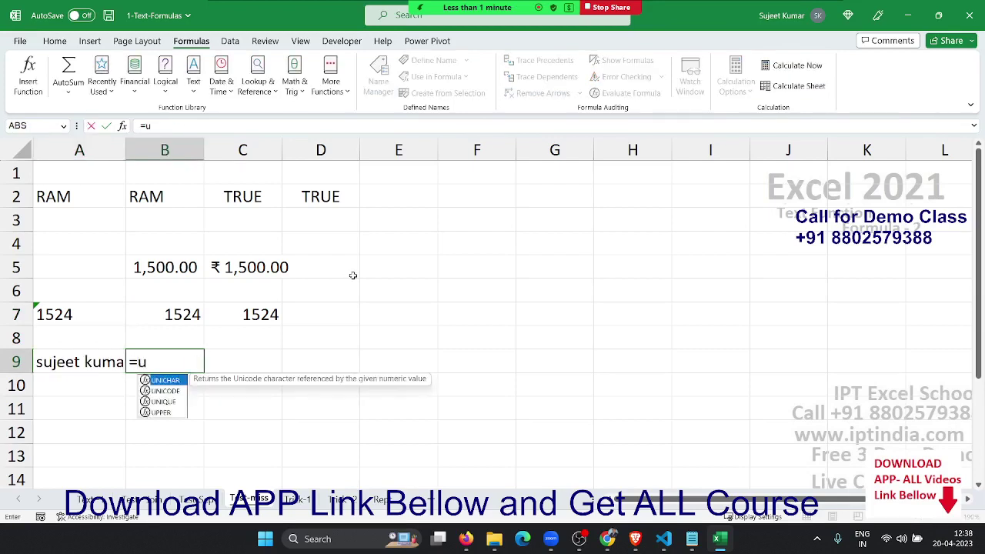
{"action": "type", "text": "p"}
{"action": "key", "text": "Tab"}
{"action": "key", "text": "Left"}
{"action": "key", "text": "Return"}
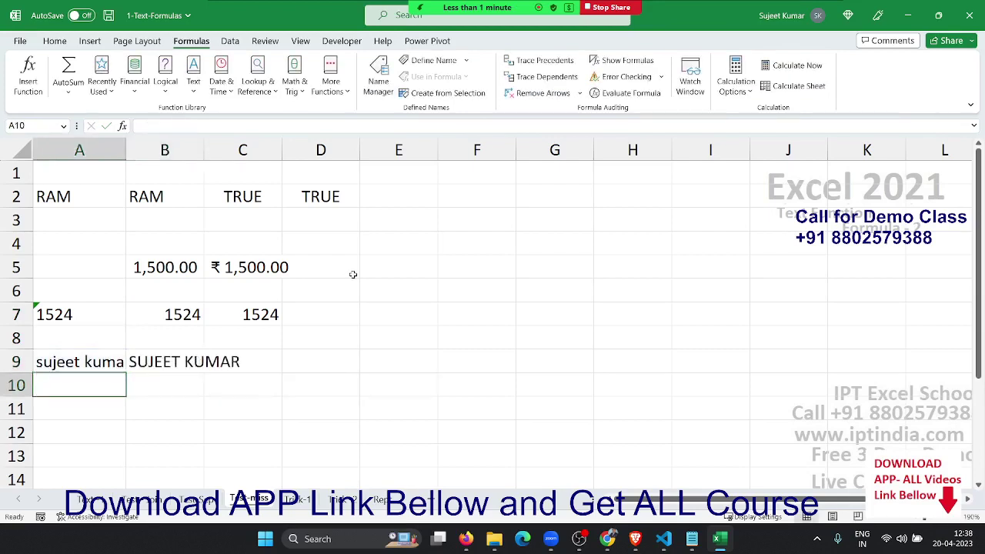
{"action": "key", "text": "Up"}
{"action": "key", "text": "Down"}
Step: Enter =LOWER(A9) in A10 to show the name in lowercase
{"action": "type", "text": "=lowe"}
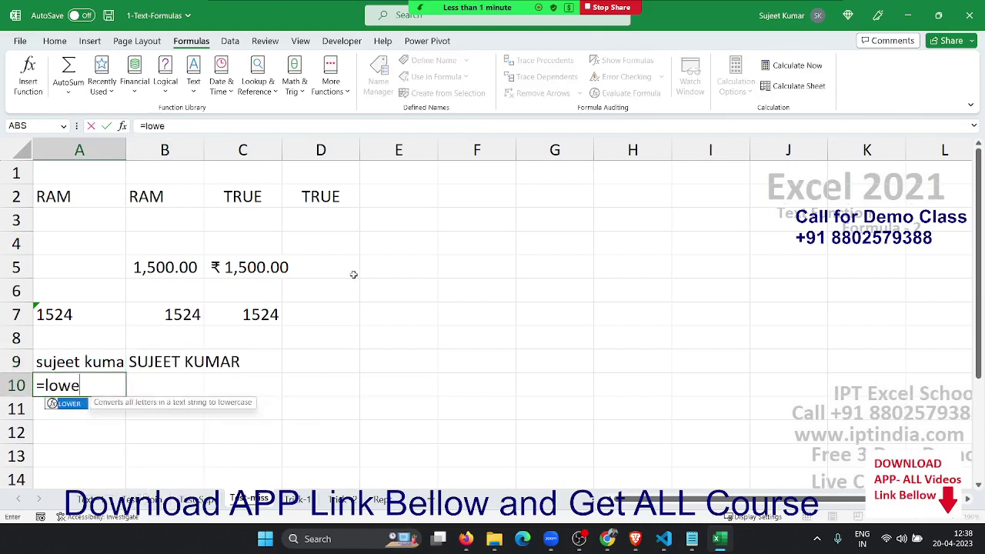
{"action": "key", "text": "Tab"}
{"action": "key", "text": "Up"}
{"action": "key", "text": "Return"}
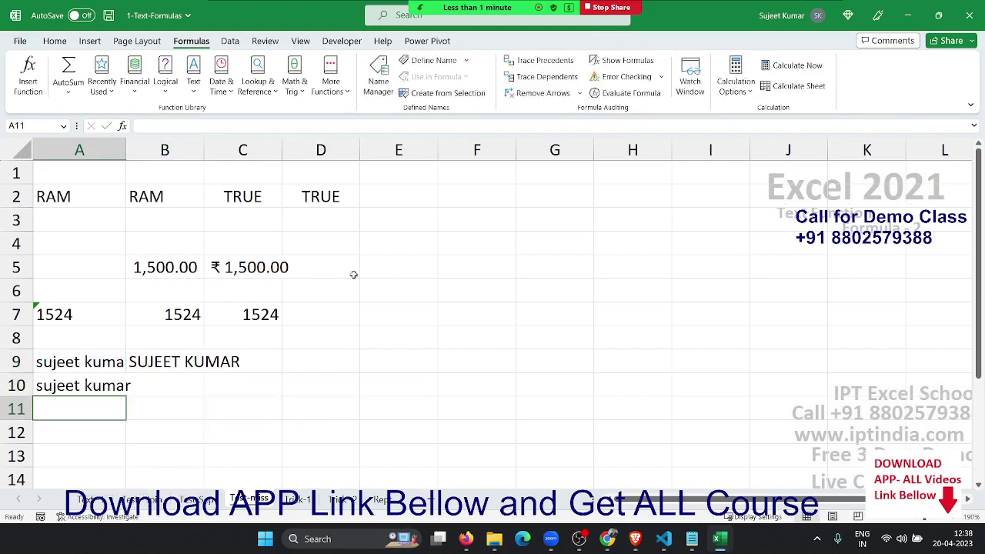
Step: Enter =PROPER(A10) in A11 to show the name in proper case
{"action": "type", "text": "=pro"}
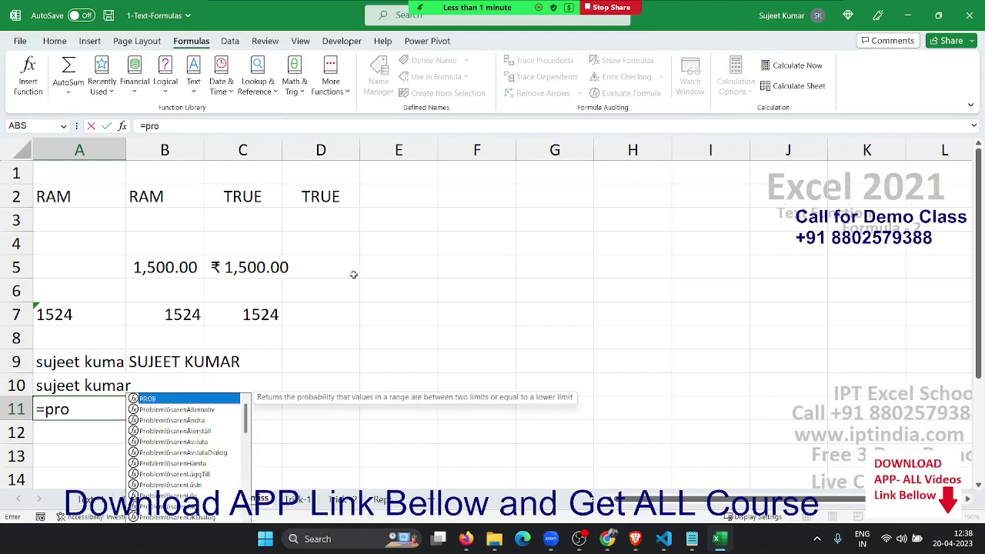
{"action": "type", "text": "p"}
{"action": "key", "text": "Tab"}
{"action": "key", "text": "Up"}
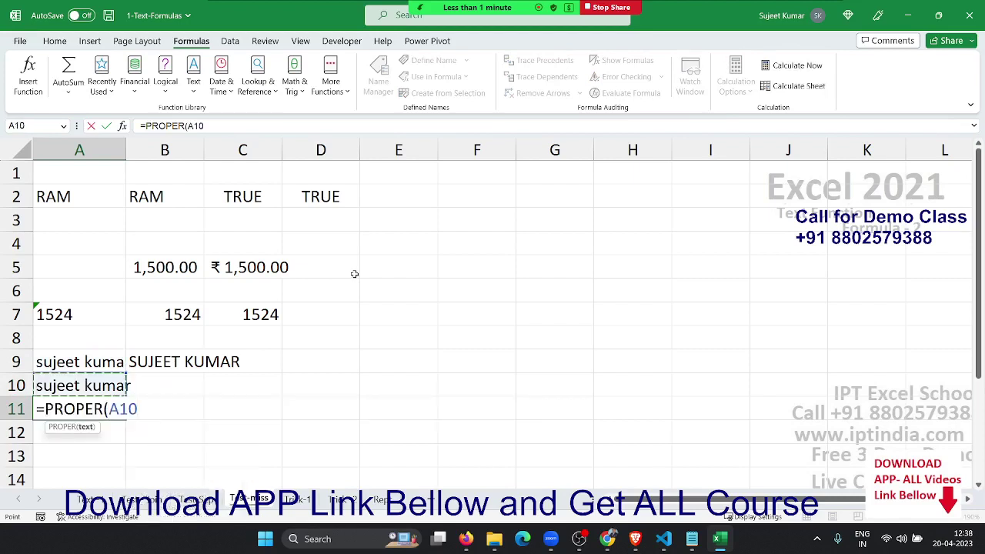
{"action": "key", "text": "Return"}
{"action": "key", "text": "Up"}
{"action": "key", "text": "Down"}
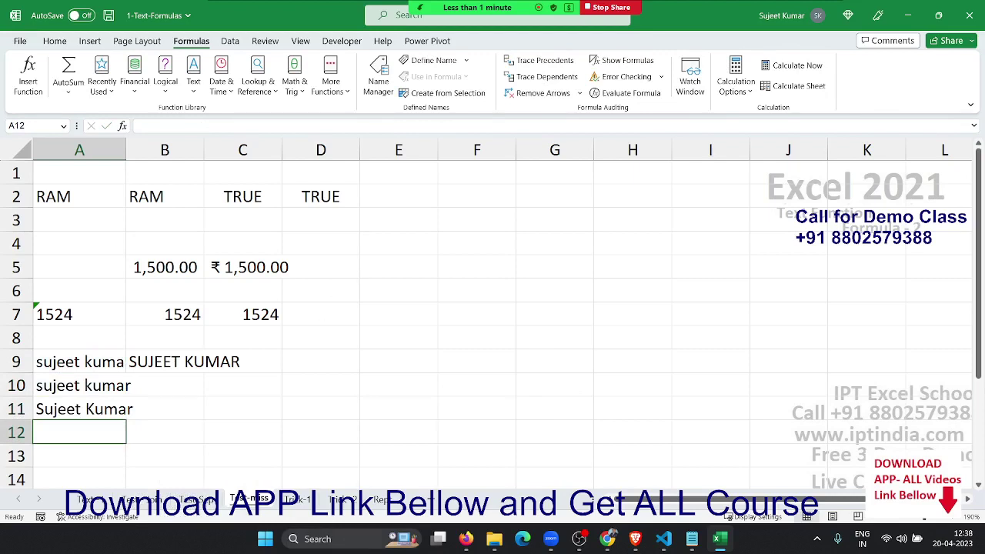
{"action": "left_click", "coordinate": [306, 501]}
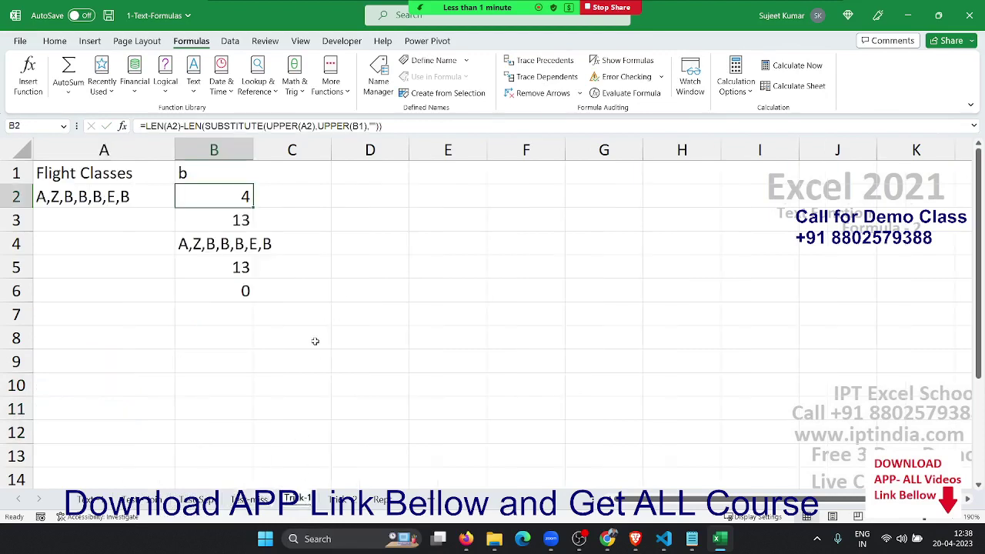
{"action": "left_click", "coordinate": [145, 243]}
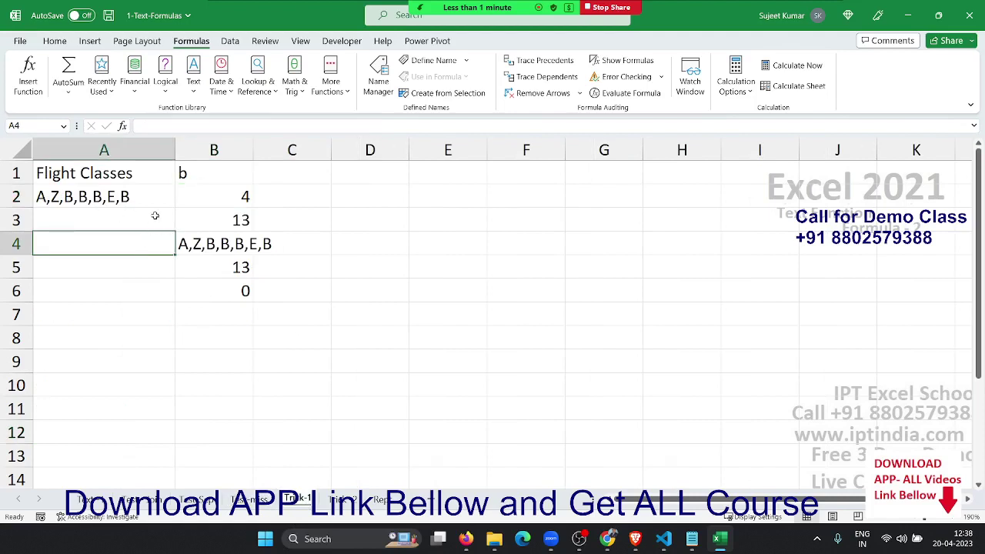
{"action": "left_click", "coordinate": [248, 498]}
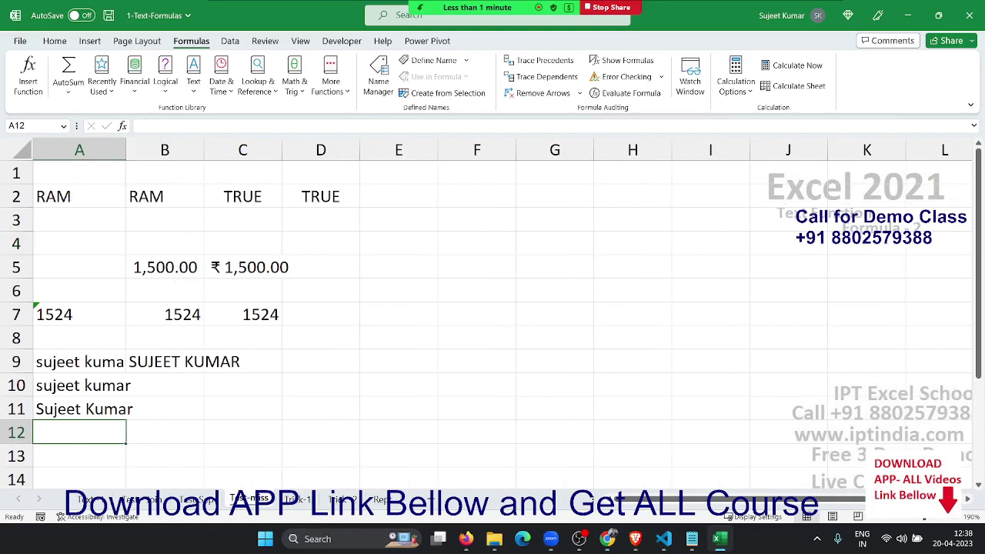
{"action": "left_click", "coordinate": [608, 539]}
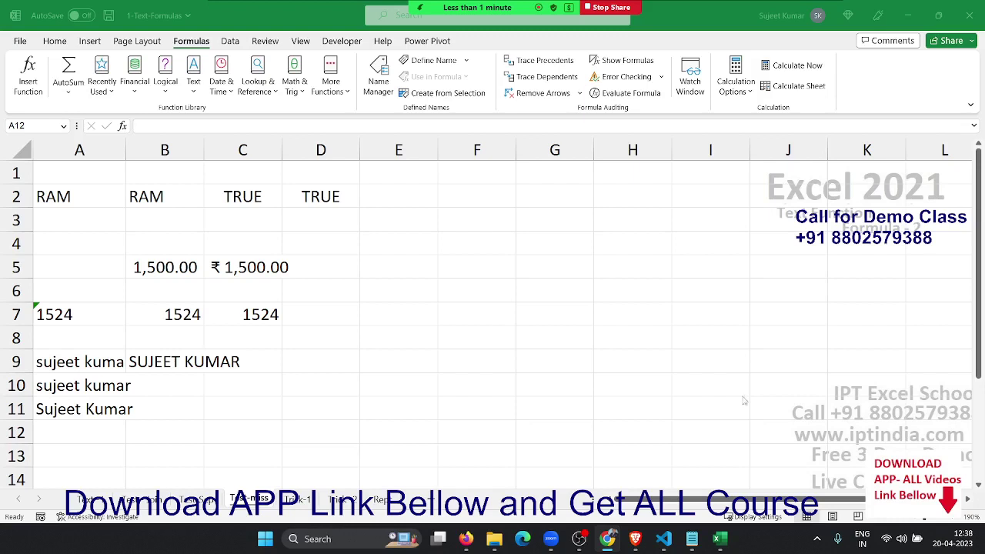
{"action": "left_click", "coordinate": [261, 269]}
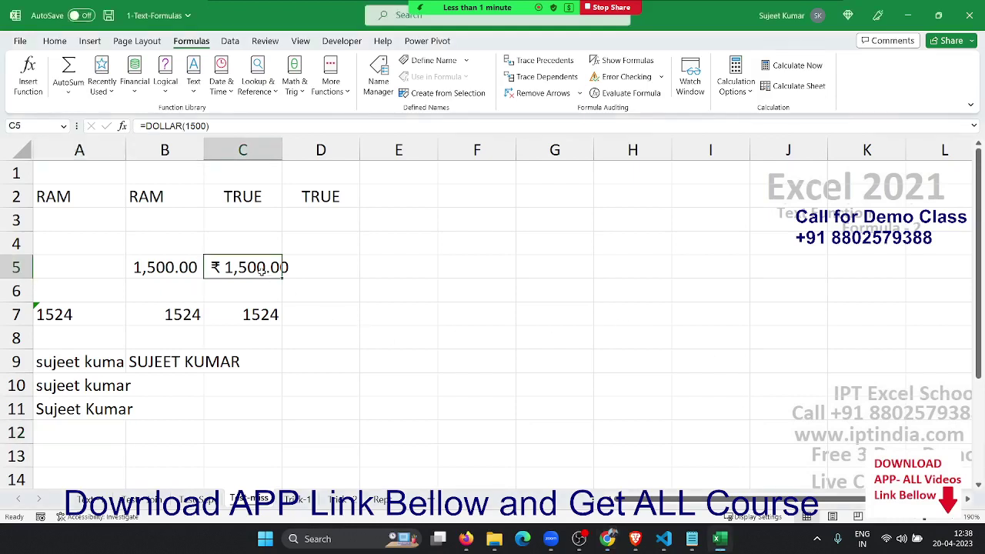
{"action": "double_click", "coordinate": [261, 269]}
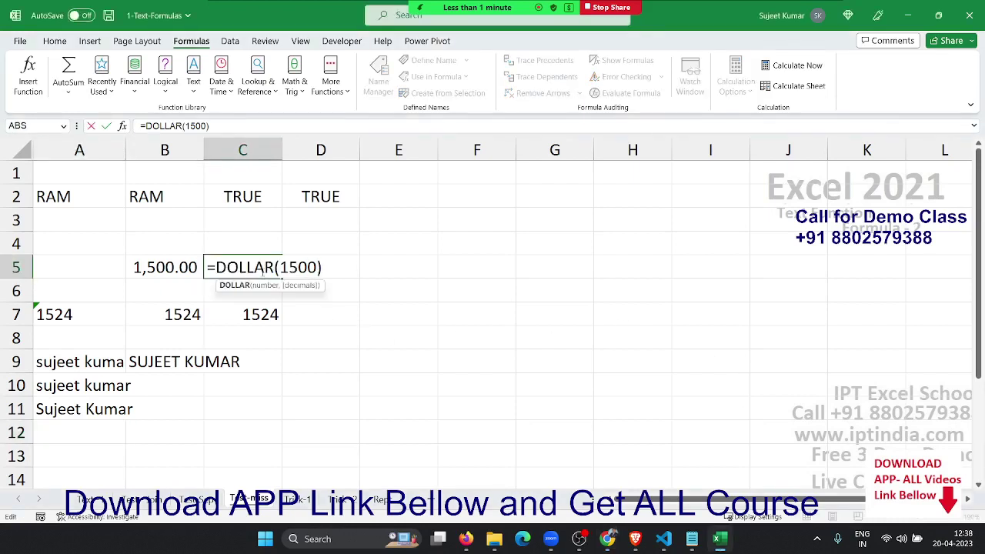
{"action": "key", "text": "Escape"}
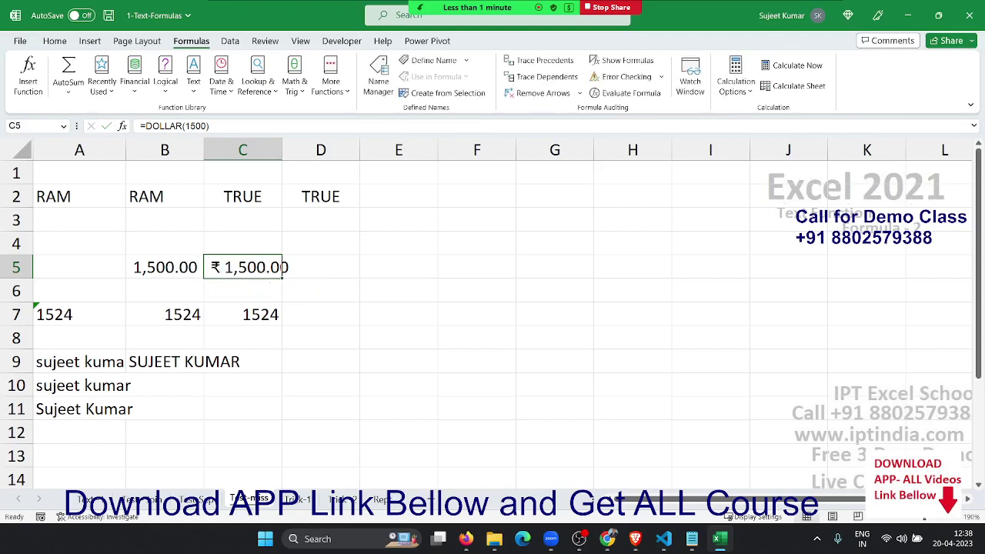
{"action": "left_click", "coordinate": [181, 270]}
{"action": "left_click", "coordinate": [219, 269]}
{"action": "left_click", "coordinate": [228, 318]}
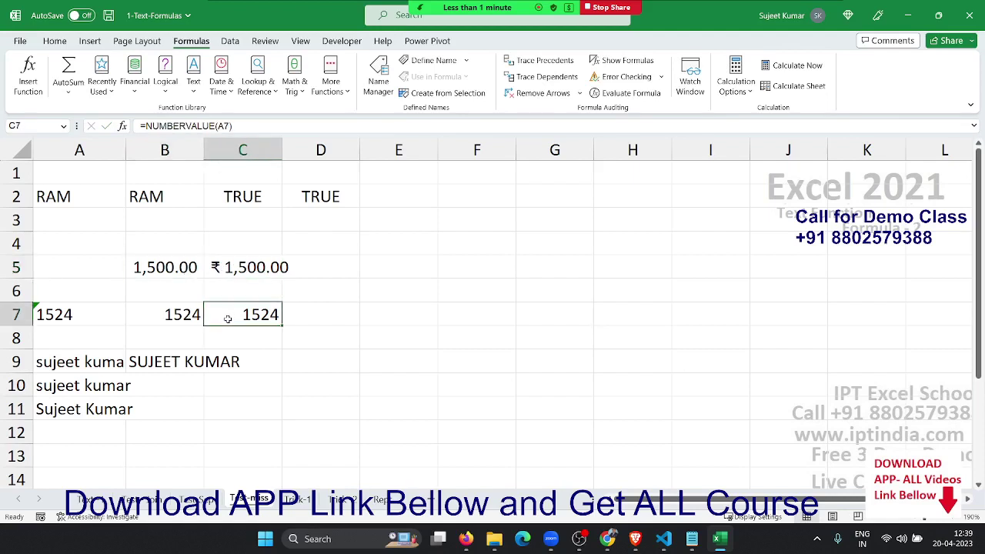